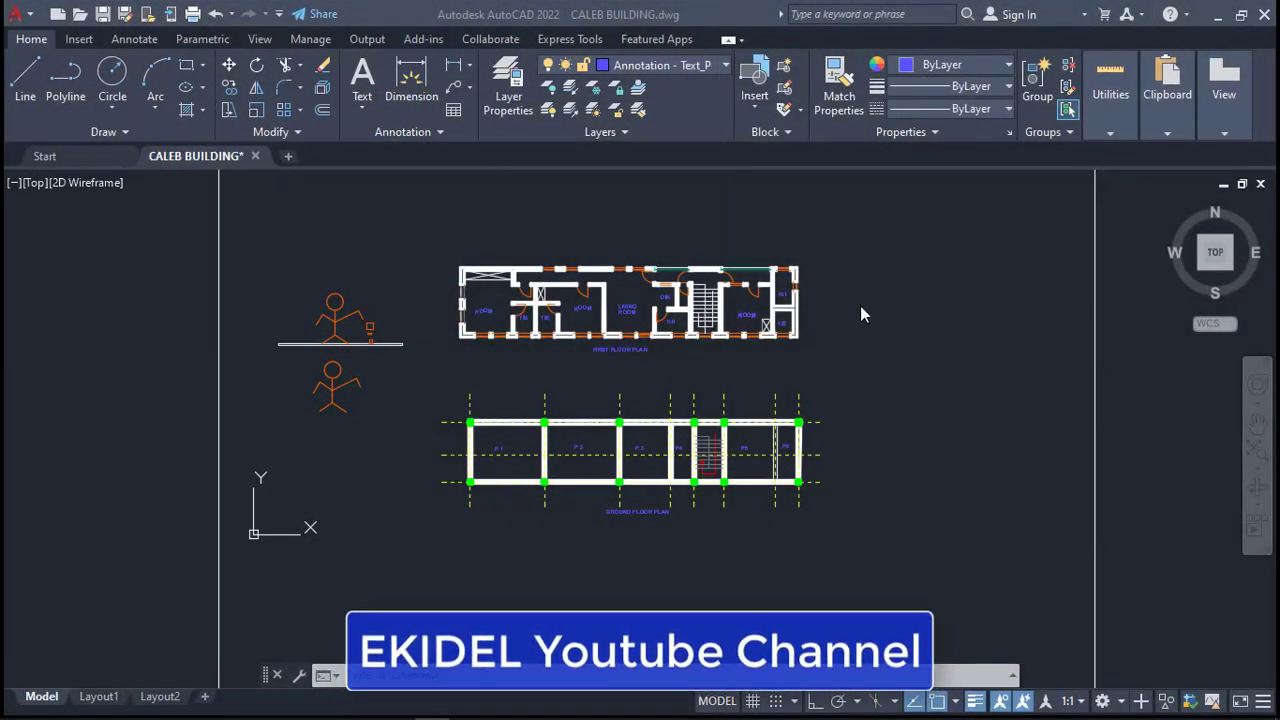
Examine the first floor and ground floor plans and how they relate to each other
{"action": "left_click", "coordinate": [860, 310]}
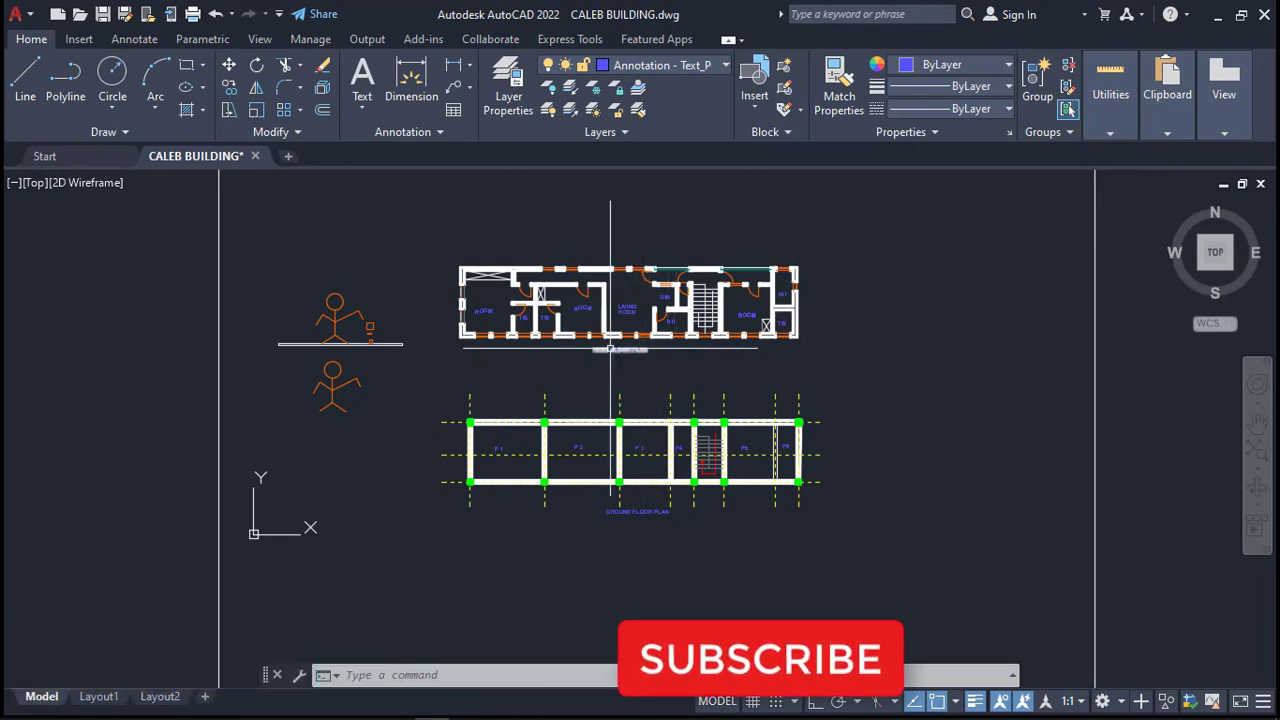
{"action": "scroll", "coordinate": [676, 355], "scroll_direction": "up", "scroll_amount": 3}
{"action": "scroll", "coordinate": [676, 353], "scroll_direction": "down", "scroll_amount": 3}
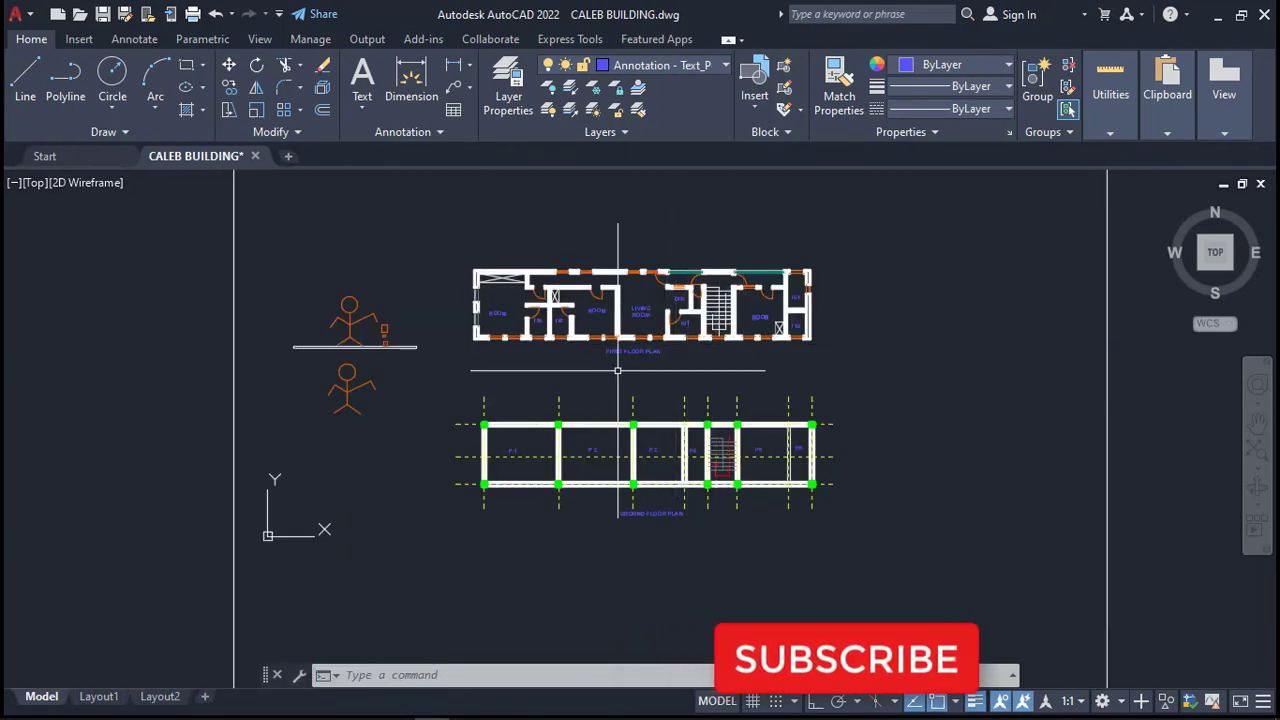
{"action": "scroll", "coordinate": [645, 438], "scroll_direction": "up", "scroll_amount": 2}
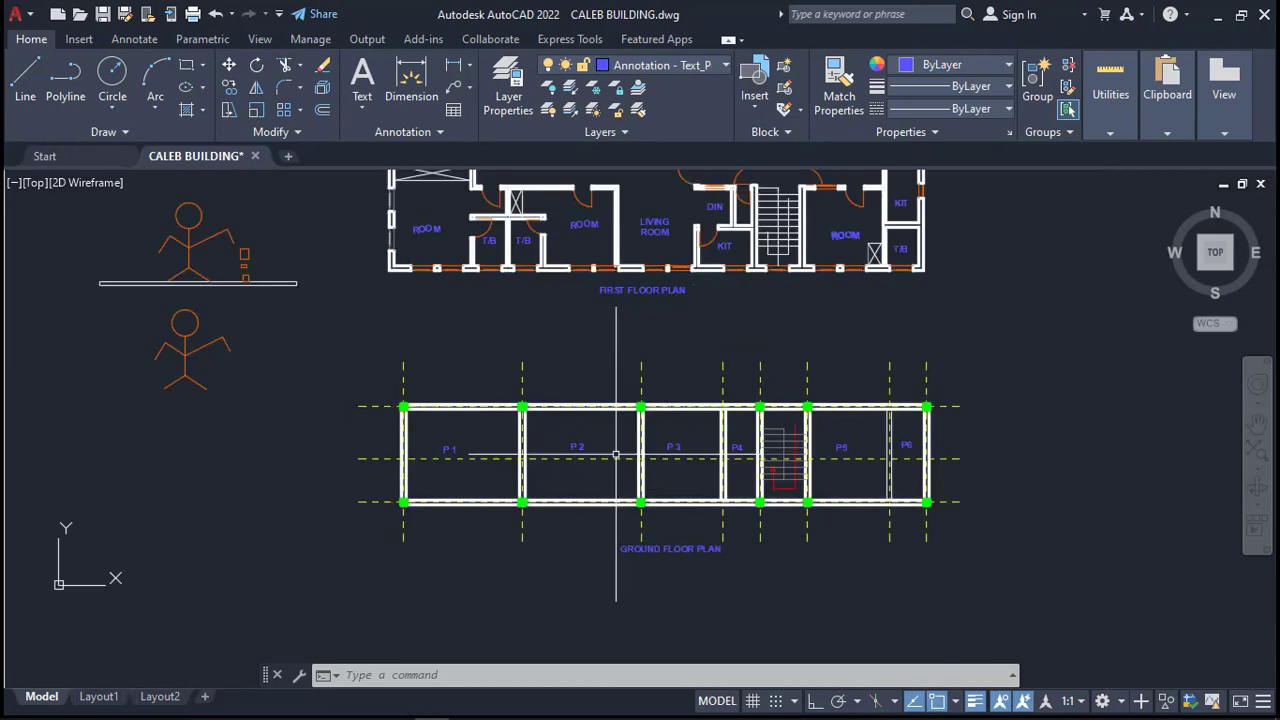
{"action": "scroll", "coordinate": [612, 418], "scroll_direction": "down", "scroll_amount": 2}
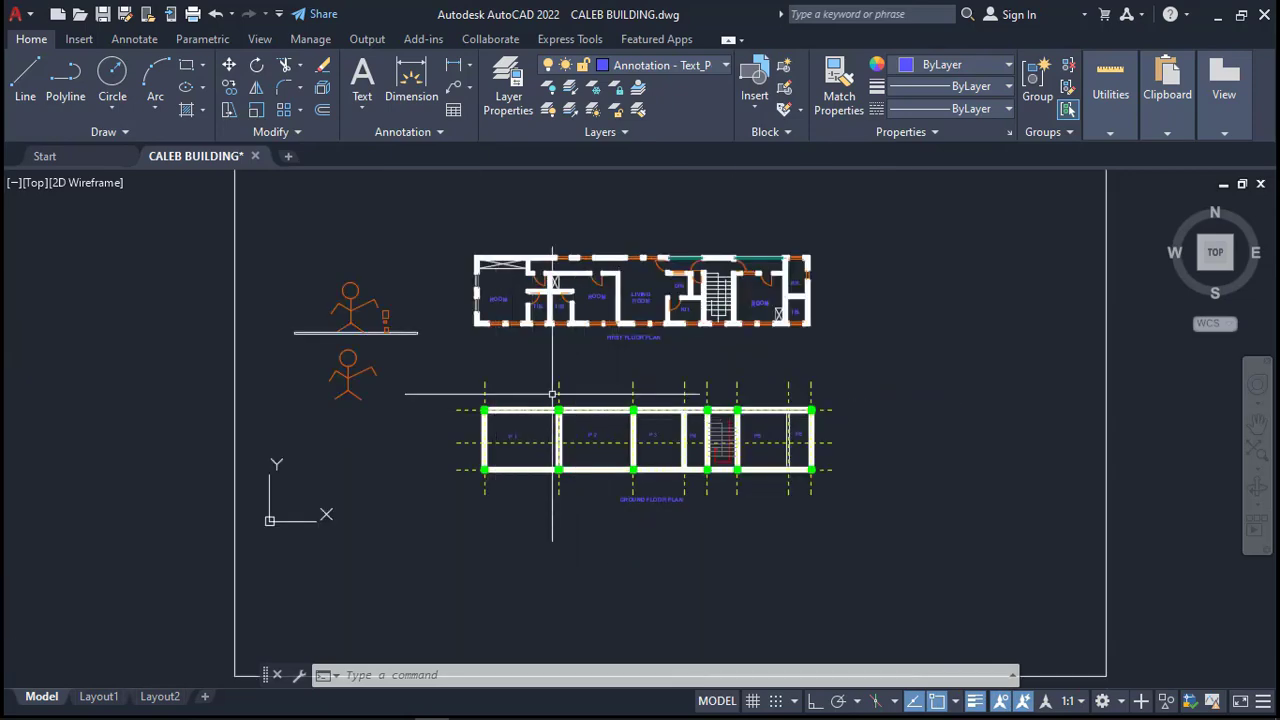
{"action": "scroll", "coordinate": [532, 406], "scroll_direction": "up", "scroll_amount": 2}
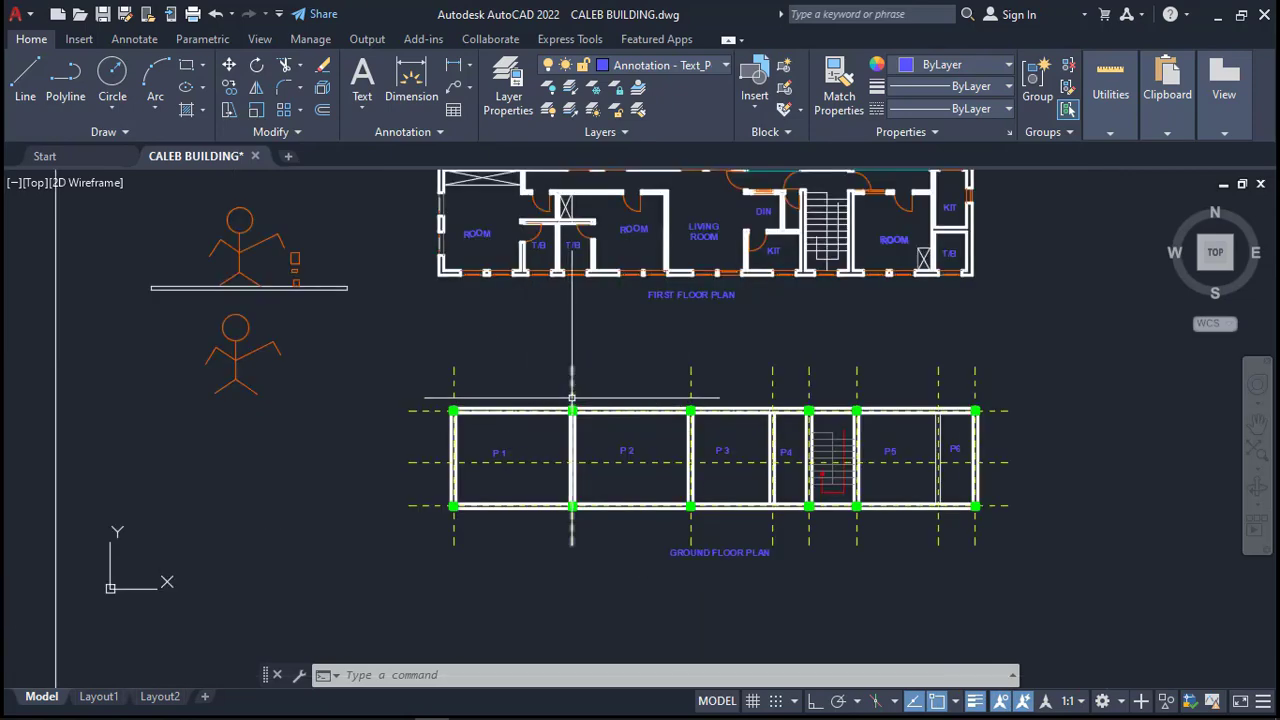
{"action": "scroll", "coordinate": [650, 395], "scroll_direction": "down", "scroll_amount": 2}
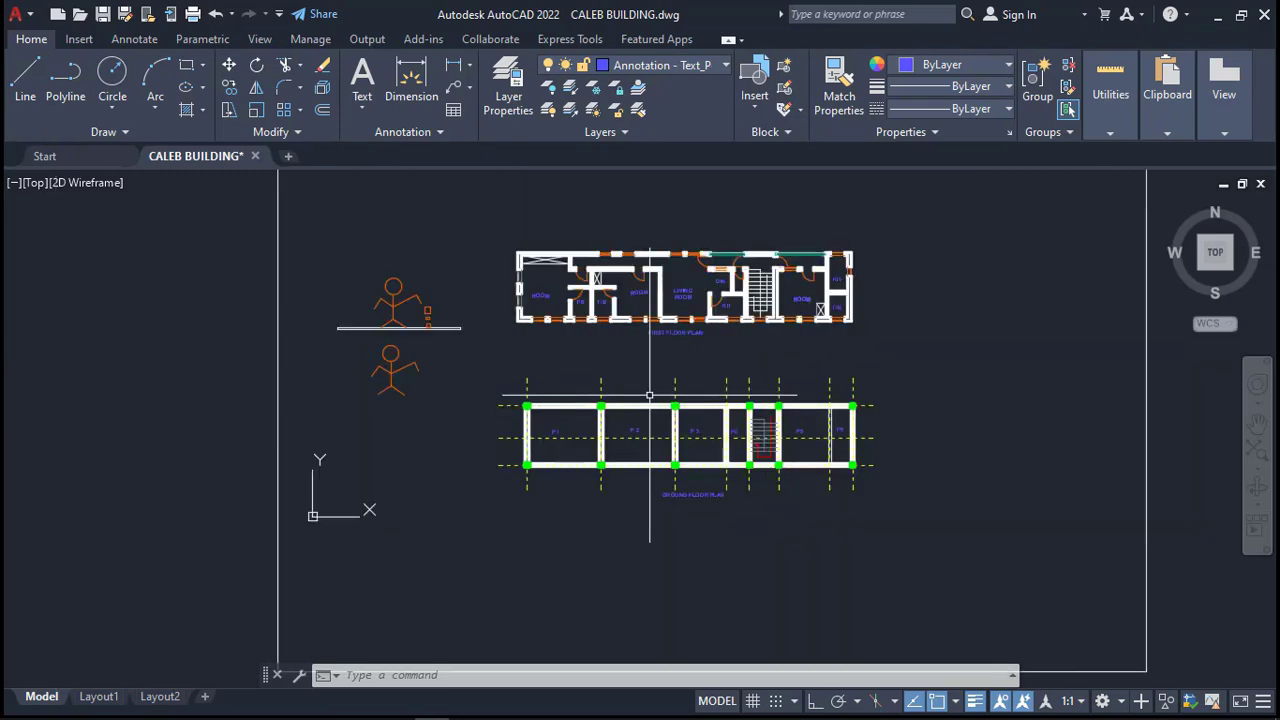
{"action": "scroll", "coordinate": [645, 445], "scroll_direction": "up", "scroll_amount": 2}
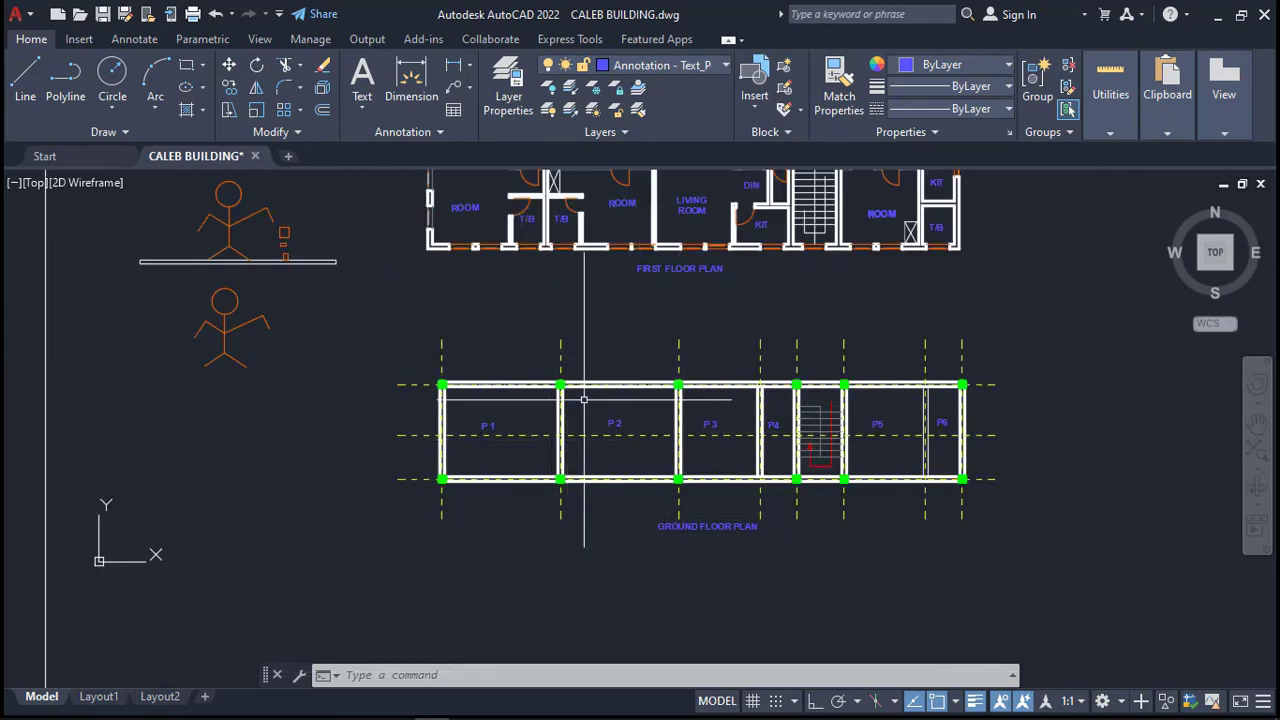
Examine the column positions and gridlines across panels P1 to P6 of the ground floor plan
{"action": "scroll", "coordinate": [445, 388], "scroll_direction": "up", "scroll_amount": 4}
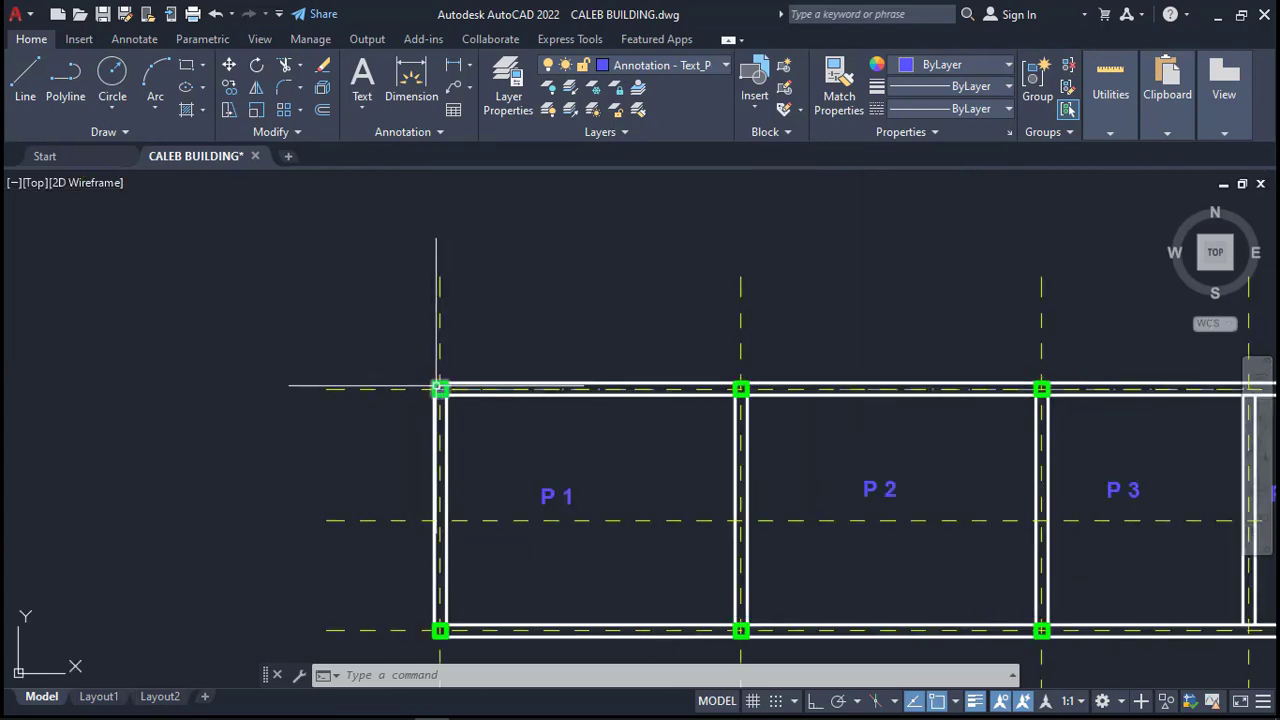
{"action": "scroll", "coordinate": [545, 372], "scroll_direction": "down", "scroll_amount": 2}
{"action": "scroll", "coordinate": [605, 365], "scroll_direction": "down", "scroll_amount": 2}
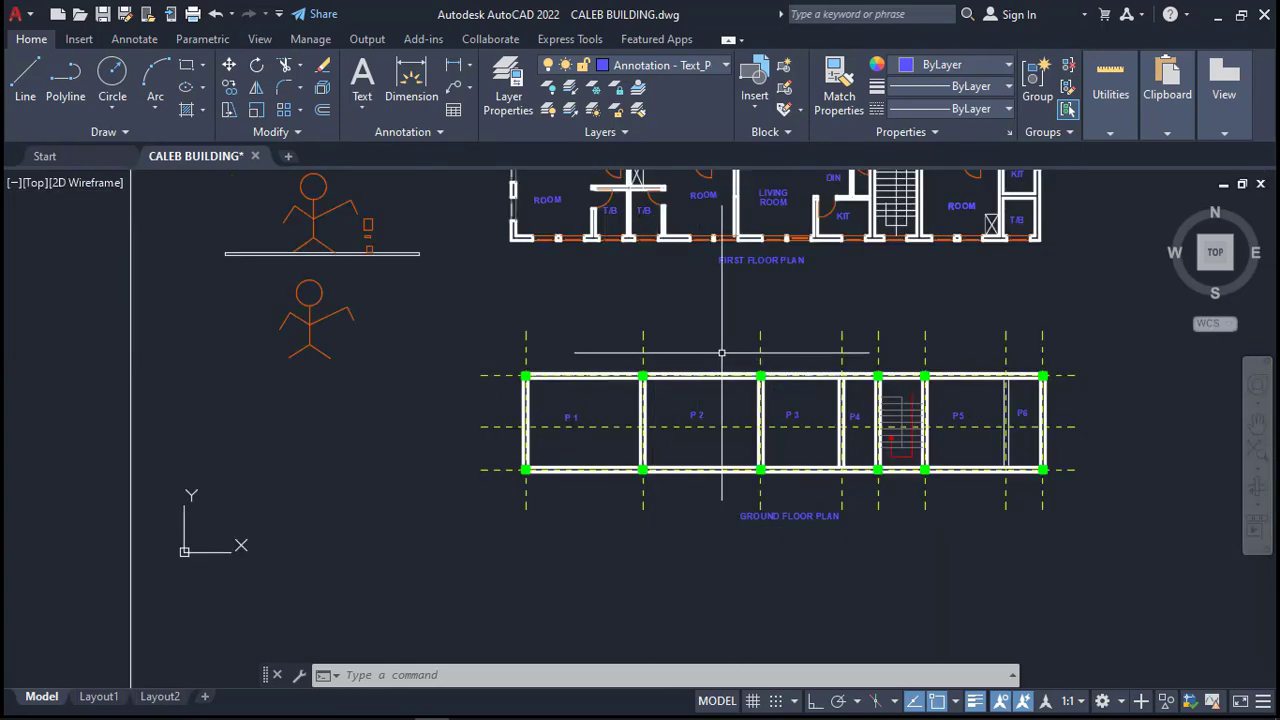
{"action": "scroll", "coordinate": [1058, 382], "scroll_direction": "up", "scroll_amount": 2}
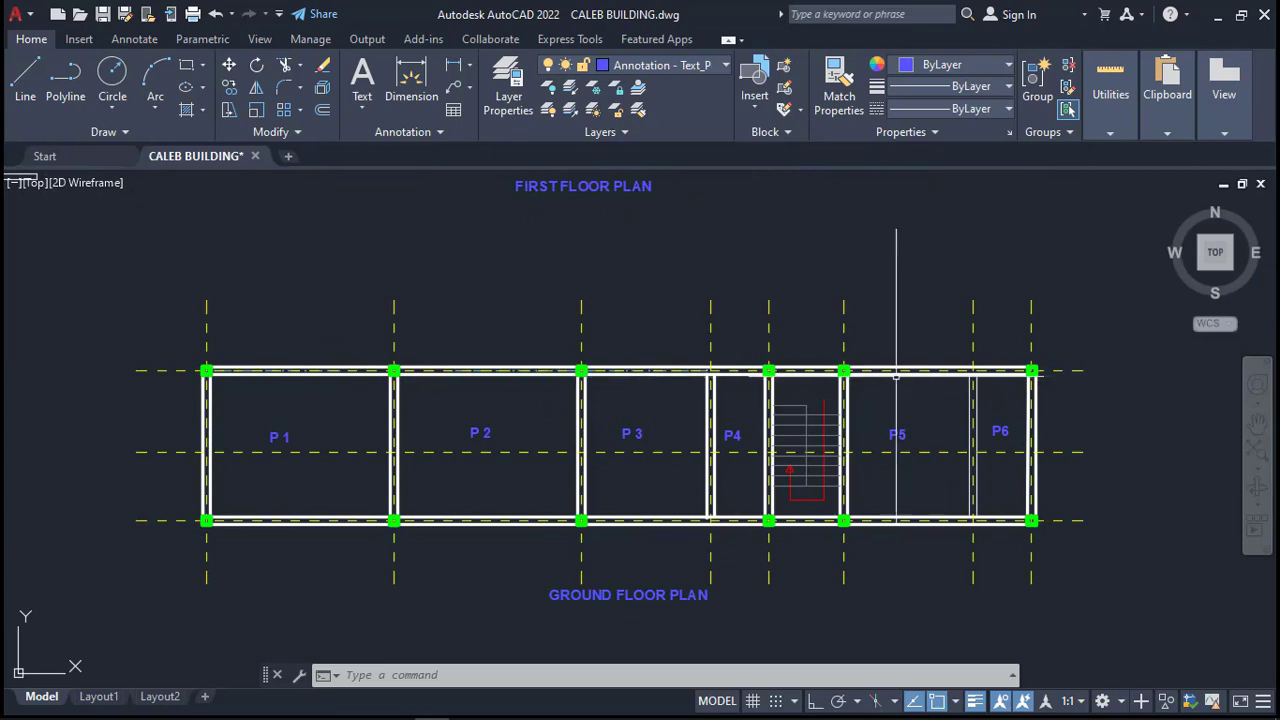
{"action": "scroll", "coordinate": [857, 375], "scroll_direction": "down", "scroll_amount": 2}
{"action": "scroll", "coordinate": [477, 375], "scroll_direction": "up", "scroll_amount": 2}
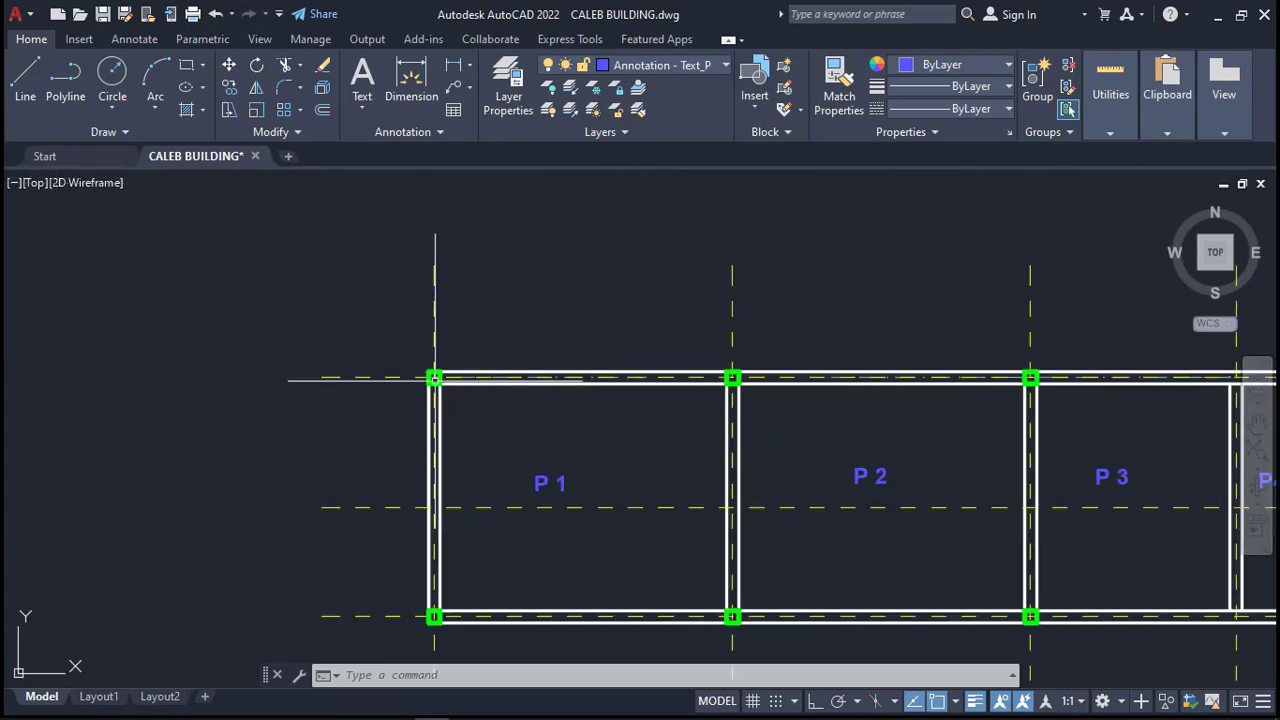
{"action": "scroll", "coordinate": [435, 380], "scroll_direction": "down", "scroll_amount": 8}
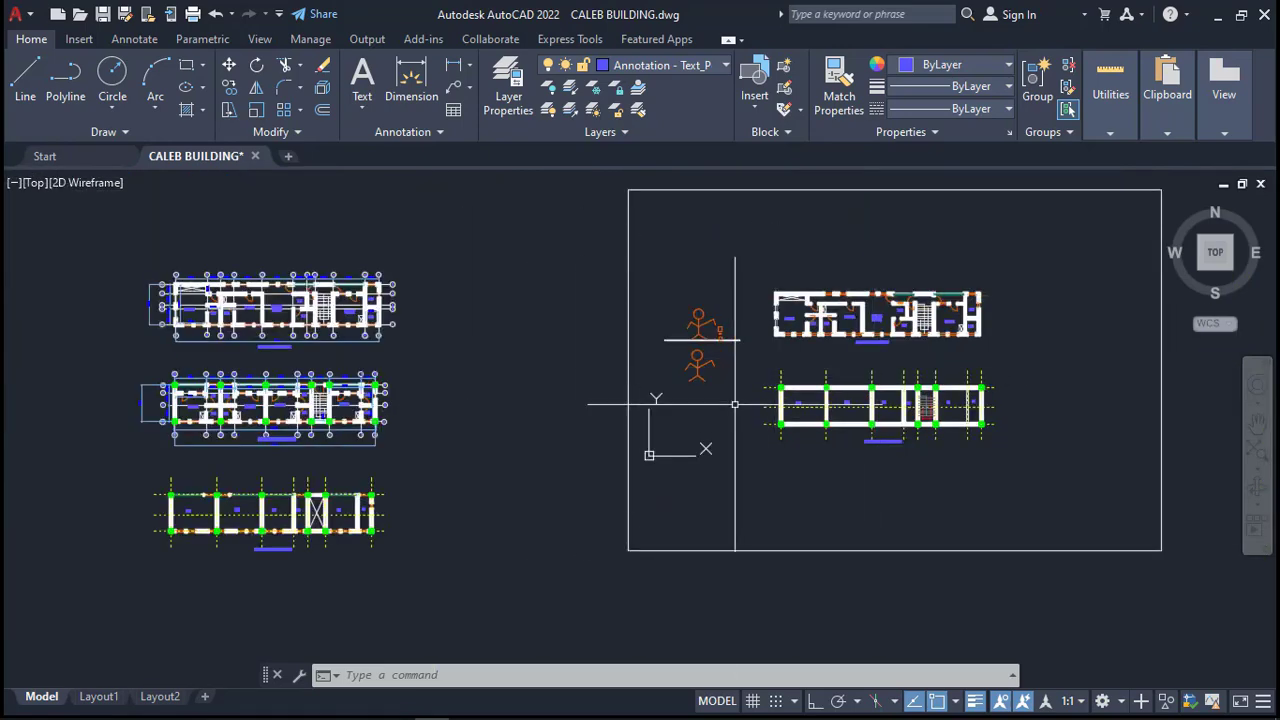
{"action": "scroll", "coordinate": [847, 398], "scroll_direction": "up", "scroll_amount": 3}
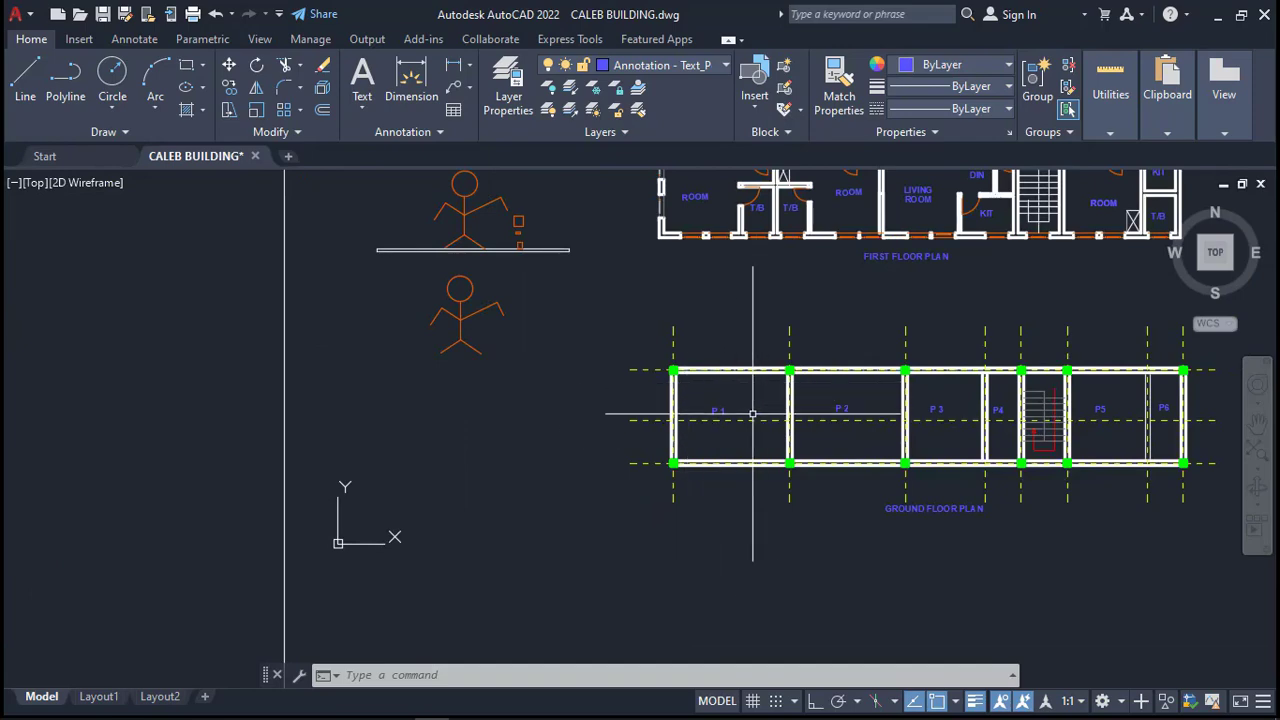
{"action": "scroll", "coordinate": [753, 413], "scroll_direction": "up", "scroll_amount": 1}
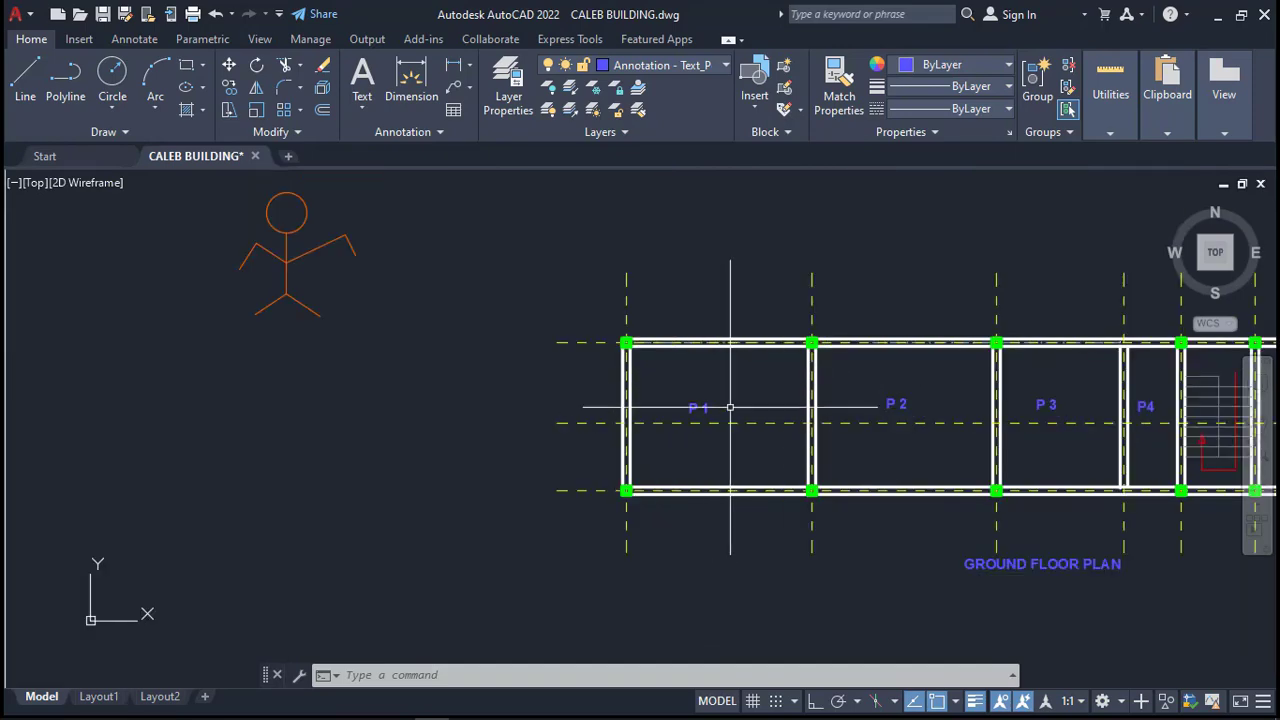
{"action": "scroll", "coordinate": [586, 397], "scroll_direction": "down", "scroll_amount": 1}
{"action": "scroll", "coordinate": [862, 387], "scroll_direction": "up", "scroll_amount": 1}
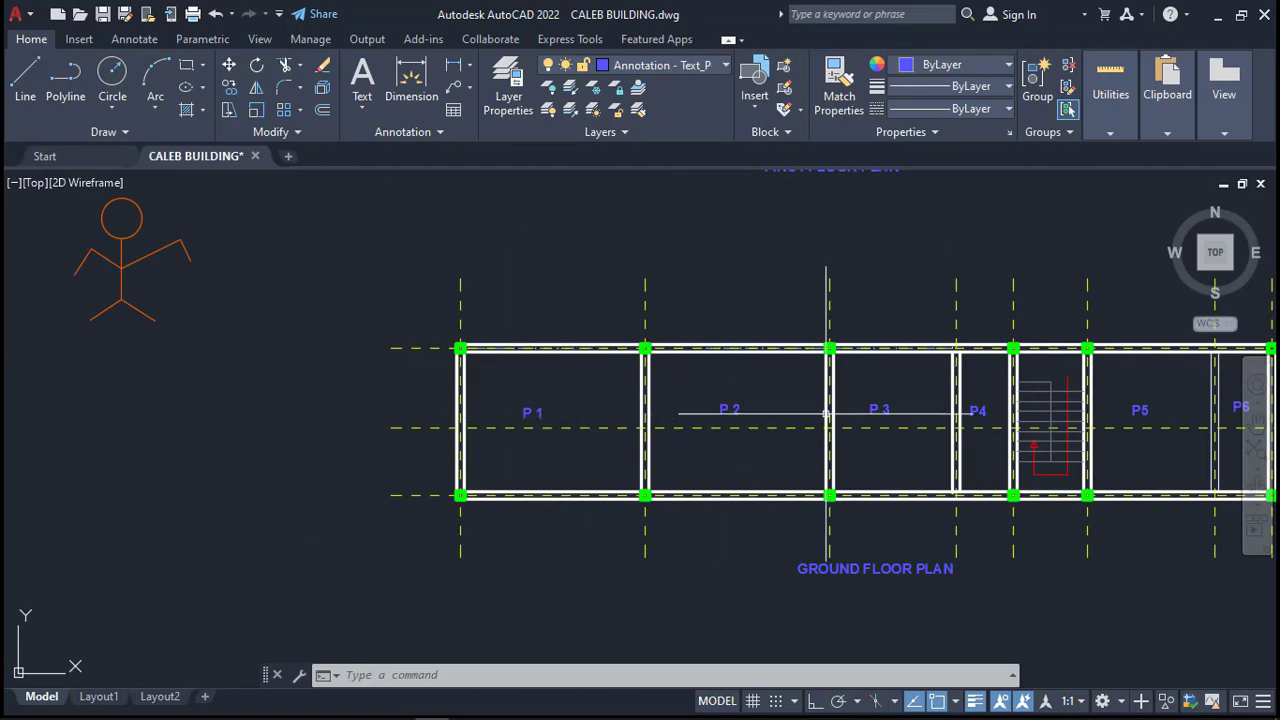
{"action": "scroll", "coordinate": [1040, 416], "scroll_direction": "down", "scroll_amount": 2}
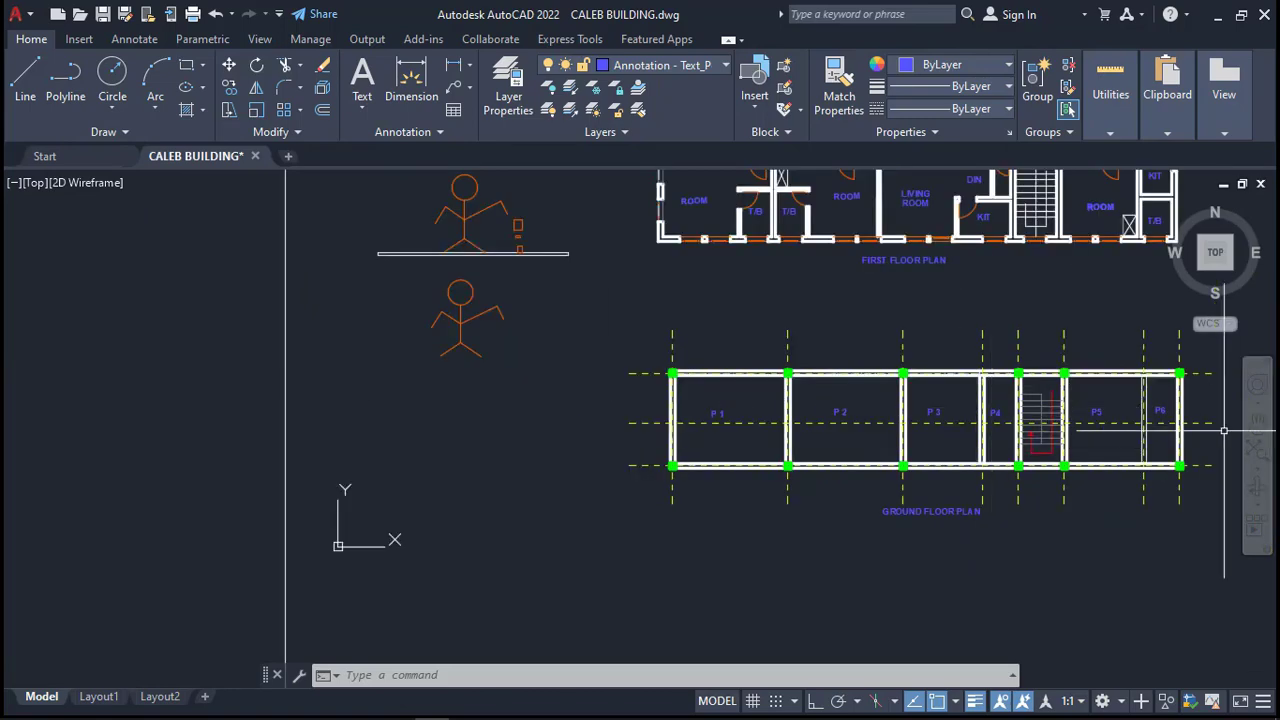
{"action": "scroll", "coordinate": [1183, 424], "scroll_direction": "up", "scroll_amount": 2}
{"action": "scroll", "coordinate": [658, 426], "scroll_direction": "up", "scroll_amount": 2}
{"action": "scroll", "coordinate": [656, 352], "scroll_direction": "down", "scroll_amount": 2}
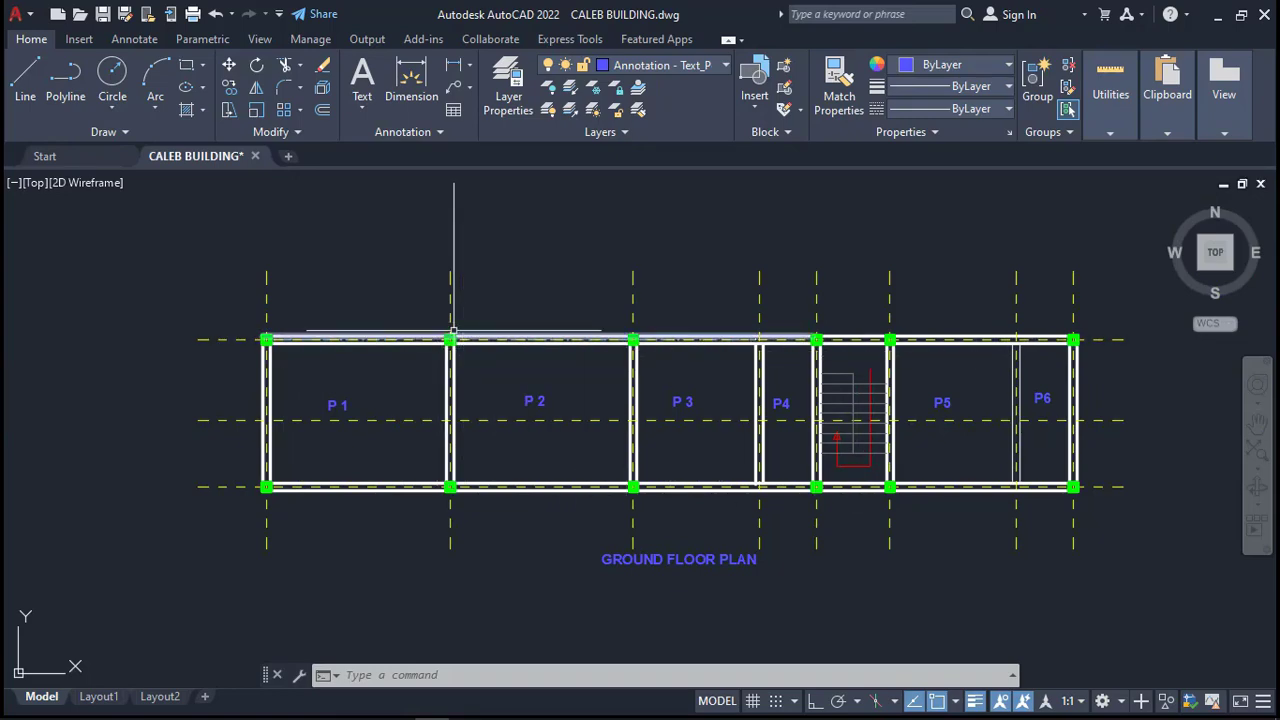
{"action": "scroll", "coordinate": [636, 332], "scroll_direction": "down", "scroll_amount": 2}
{"action": "scroll", "coordinate": [586, 337], "scroll_direction": "up", "scroll_amount": 2}
{"action": "scroll", "coordinate": [660, 410], "scroll_direction": "down", "scroll_amount": 2}
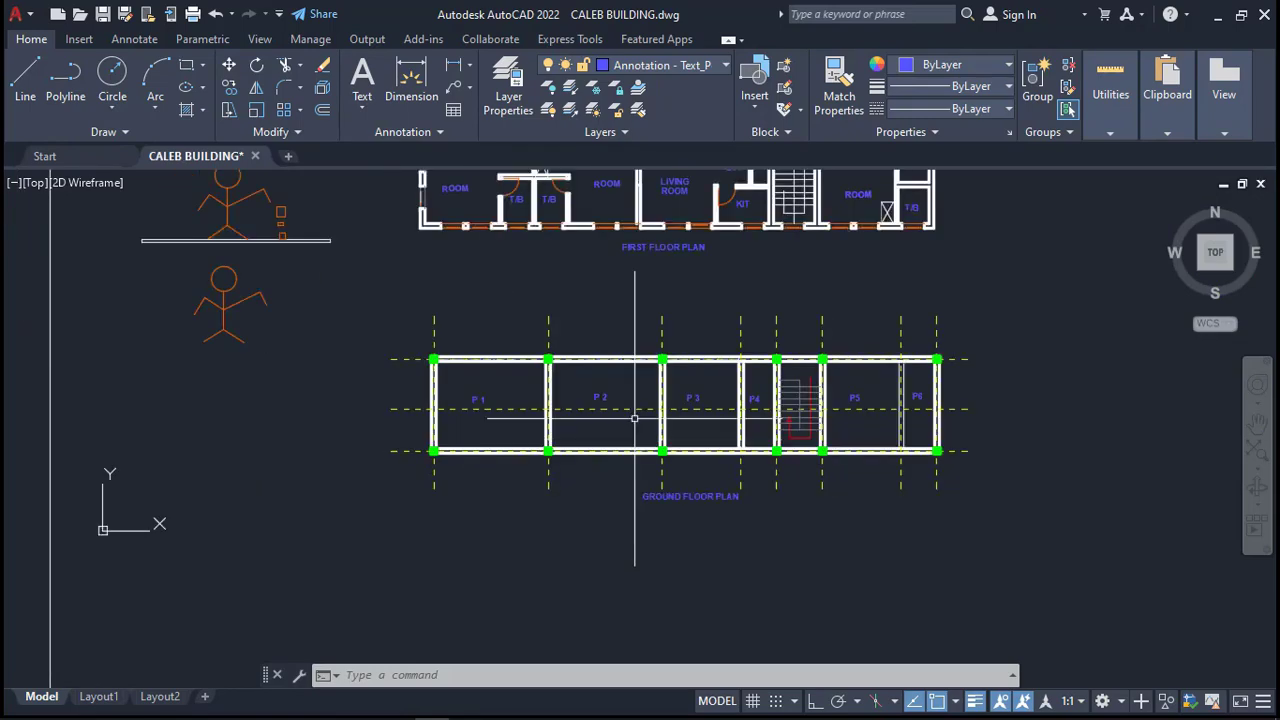
Compare the first floor room and wall layout with the ground floor columns and panels below it
{"action": "middle_click_drag", "start_coordinate": [624, 388], "coordinate": [616, 490]}
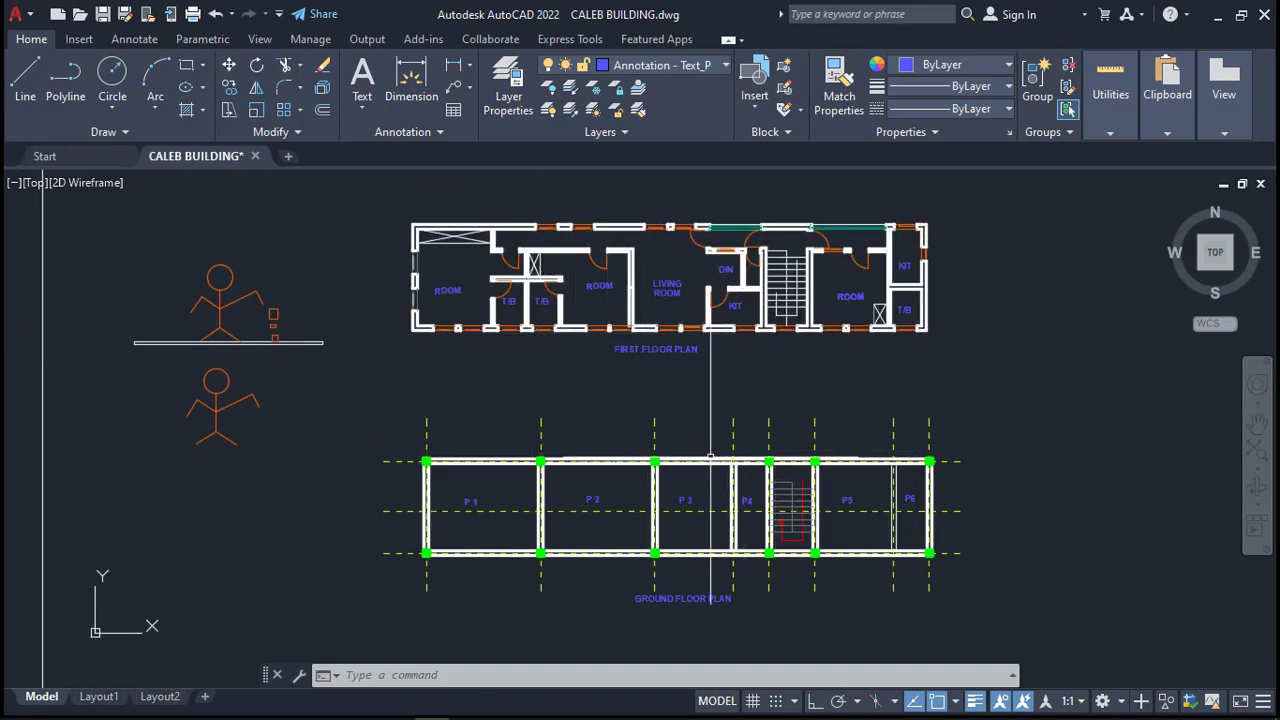
{"action": "middle_click_drag", "start_coordinate": [710, 457], "coordinate": [678, 342]}
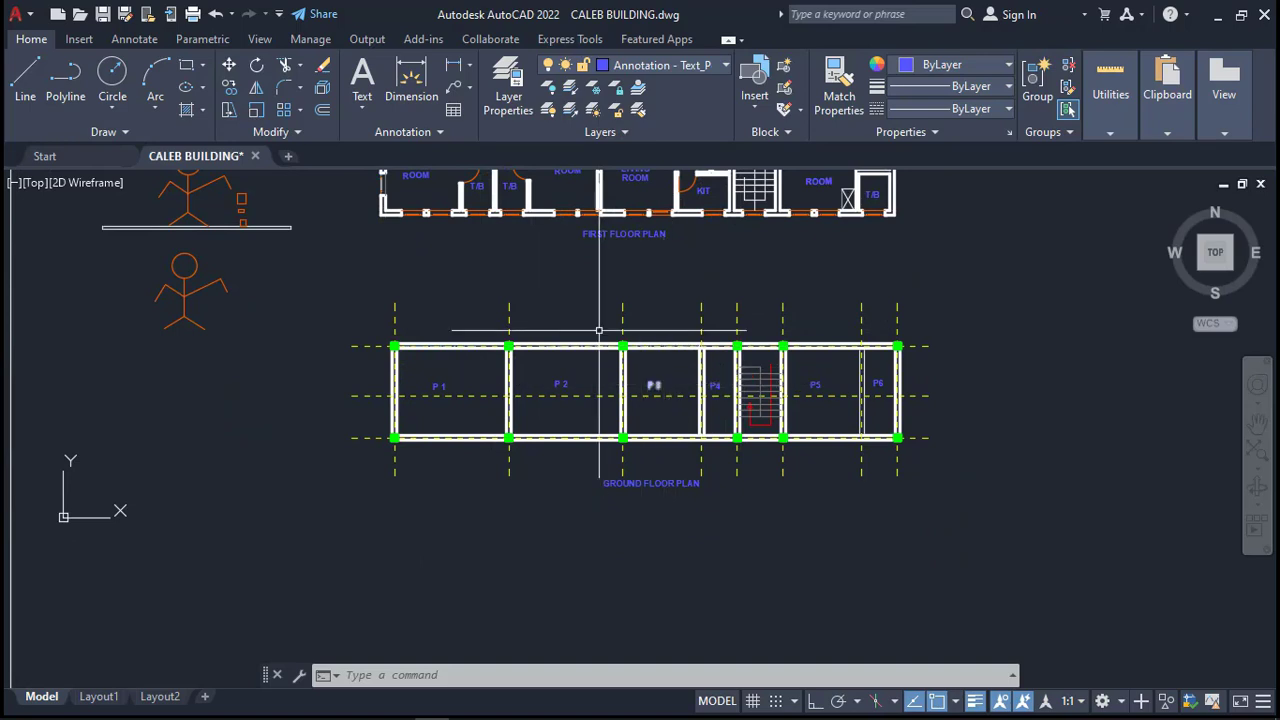
{"action": "middle_click_drag", "start_coordinate": [635, 320], "coordinate": [642, 393]}
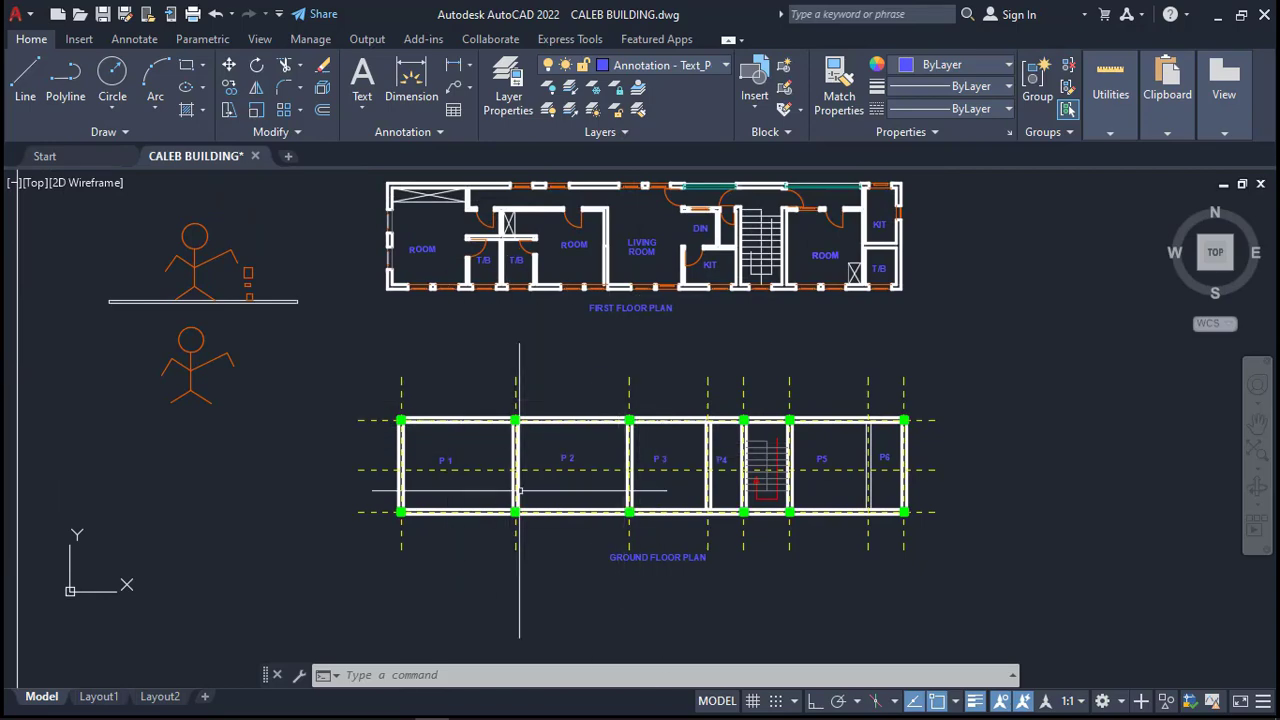
{"action": "scroll", "coordinate": [424, 428], "scroll_direction": "up", "scroll_amount": 2}
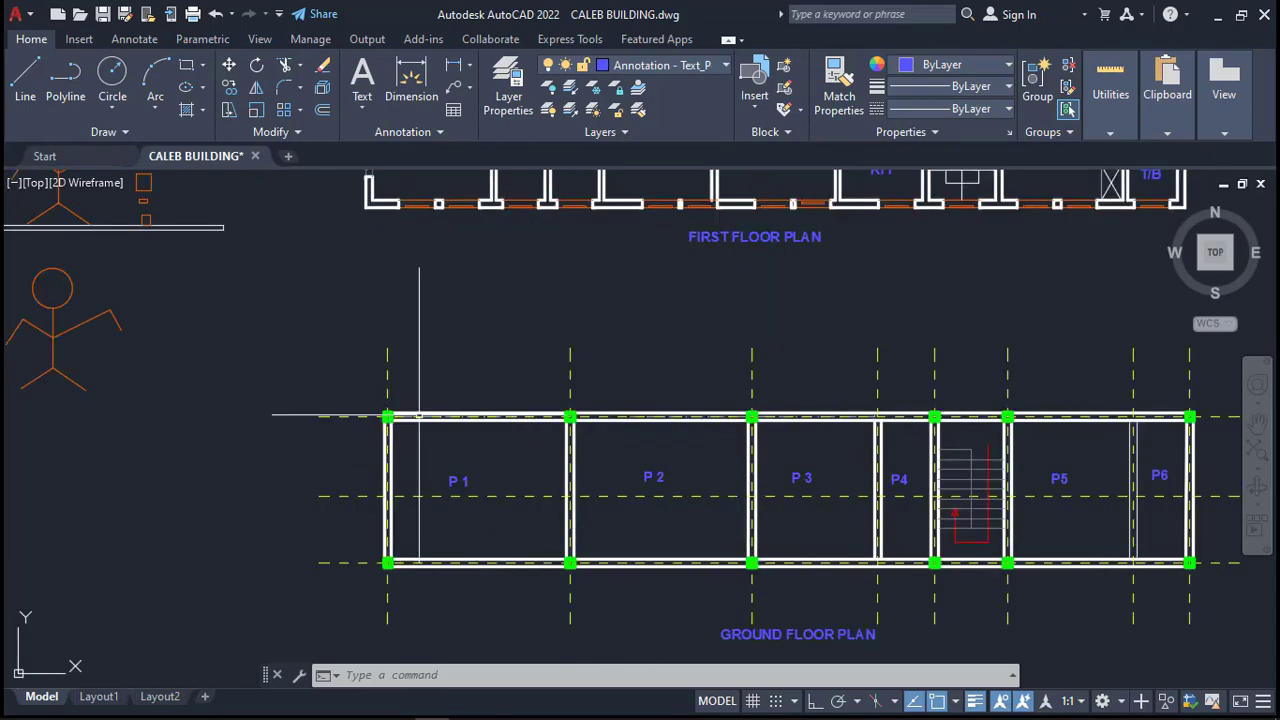
{"action": "scroll", "coordinate": [500, 428], "scroll_direction": "down", "scroll_amount": 2}
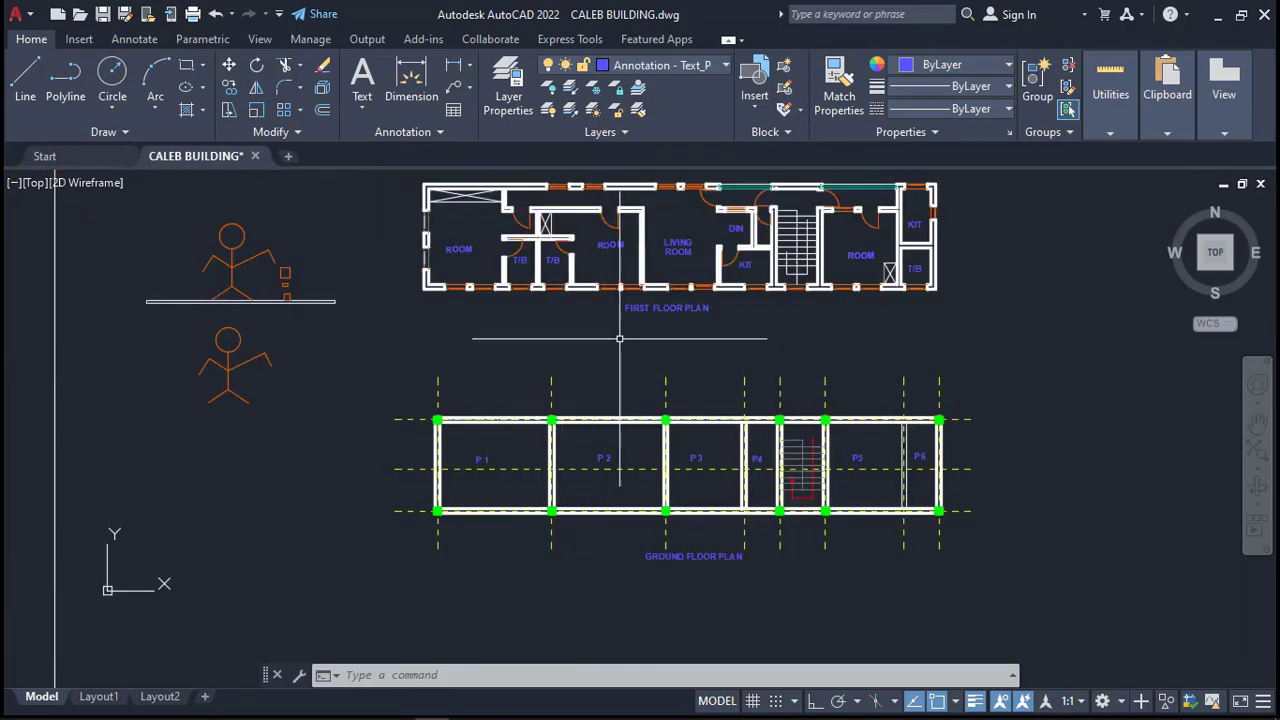
{"action": "middle_click_drag", "start_coordinate": [620, 364], "coordinate": [622, 414]}
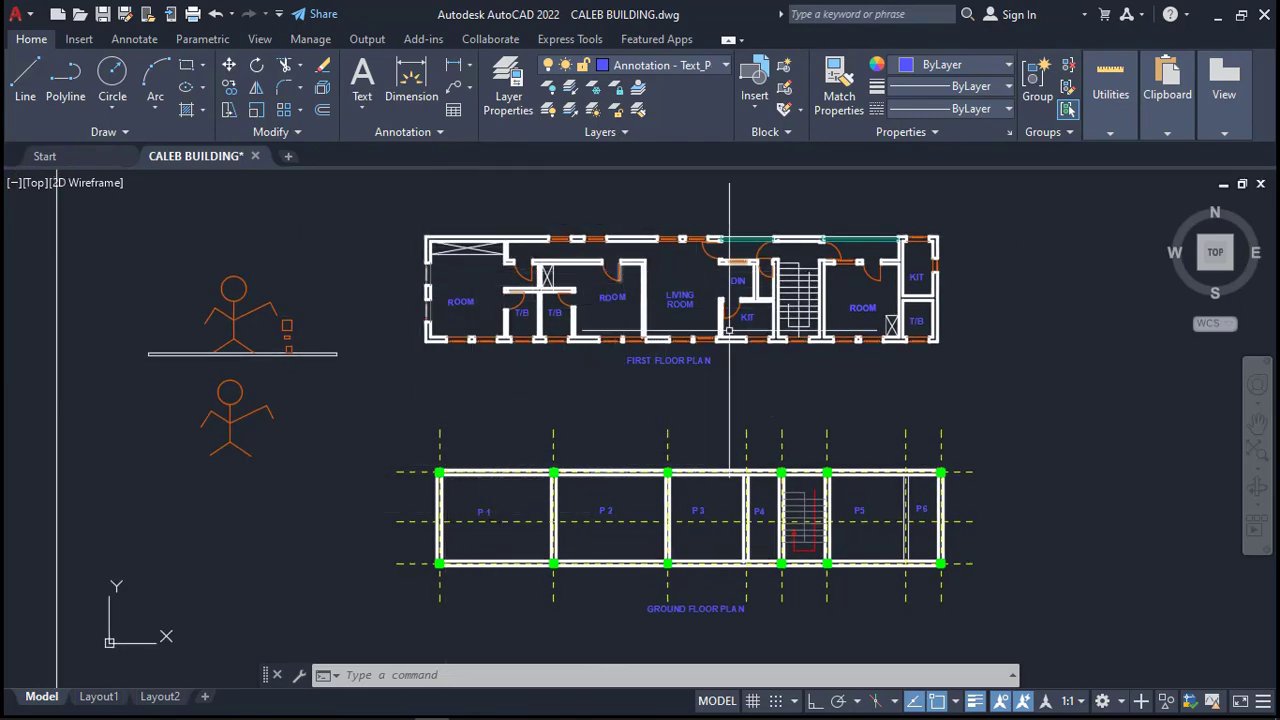
{"action": "scroll", "coordinate": [552, 490], "scroll_direction": "up", "scroll_amount": 2}
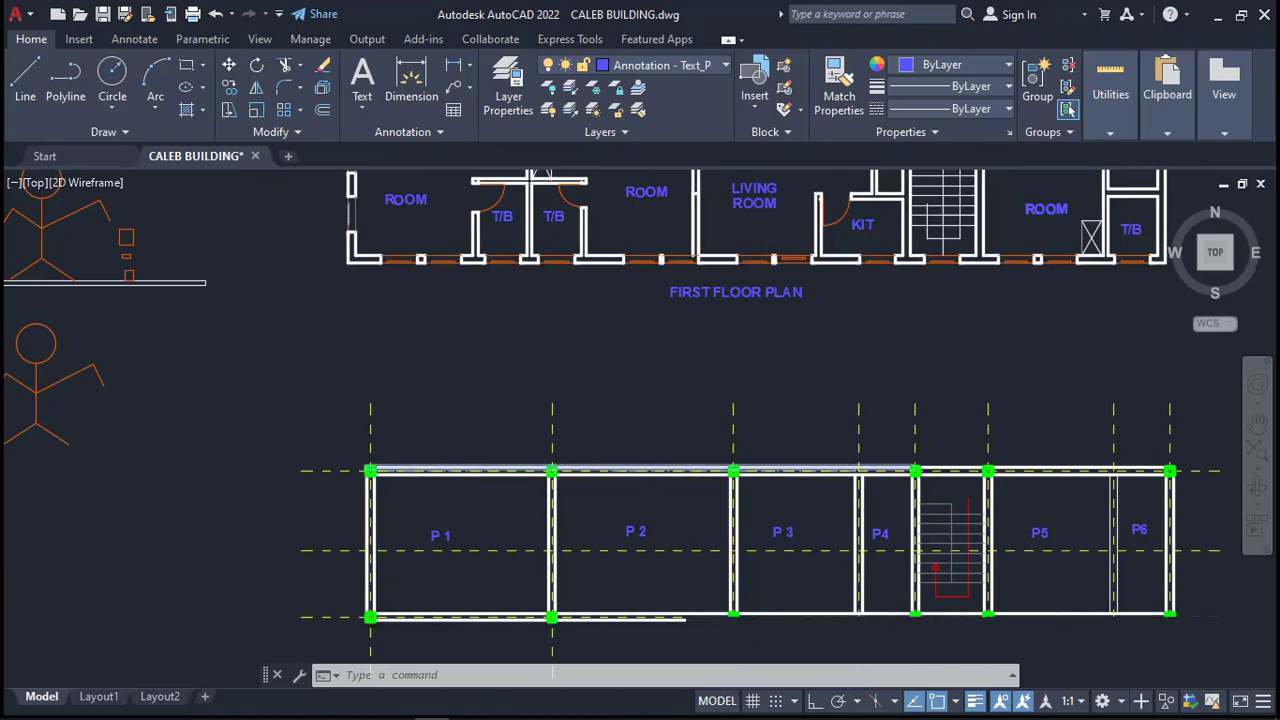
{"action": "scroll", "coordinate": [485, 280], "scroll_direction": "down", "scroll_amount": 2}
{"action": "scroll", "coordinate": [490, 282], "scroll_direction": "up", "scroll_amount": 2}
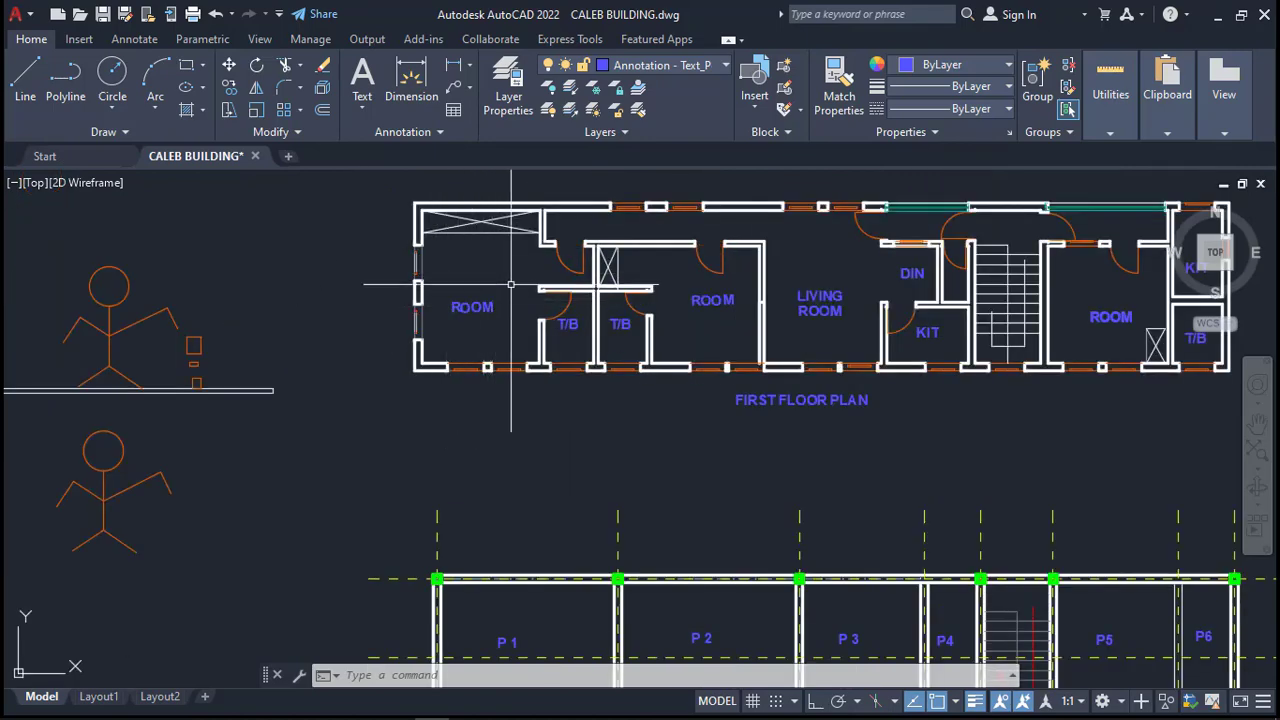
{"action": "scroll", "coordinate": [510, 253], "scroll_direction": "down", "scroll_amount": 2}
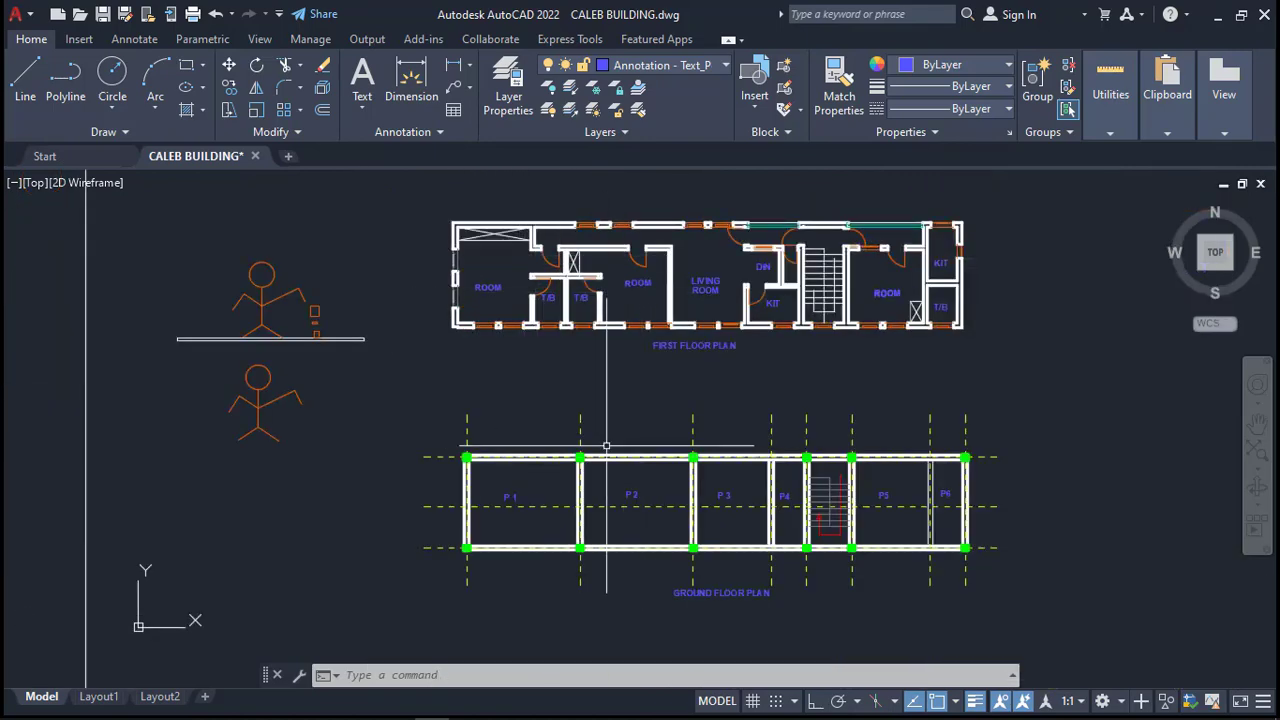
{"action": "middle_click_drag", "start_coordinate": [590, 473], "coordinate": [590, 385]}
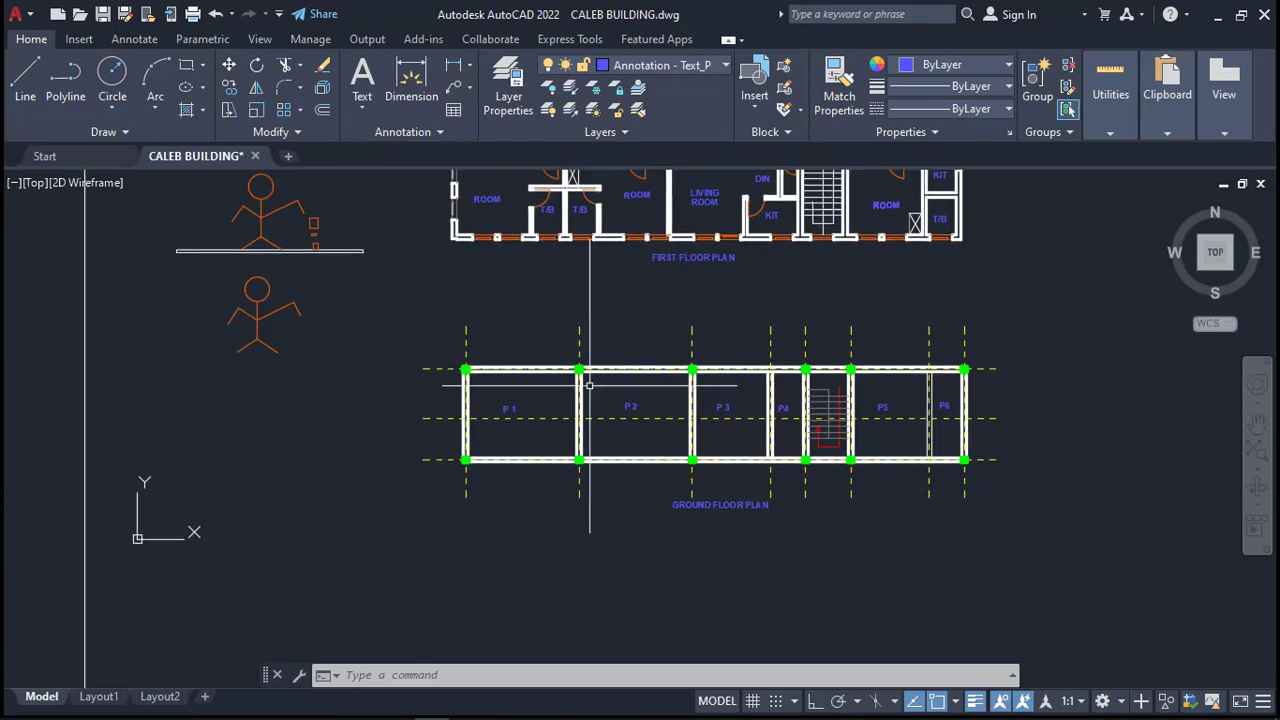
{"action": "middle_click_drag", "start_coordinate": [644, 314], "coordinate": [644, 385]}
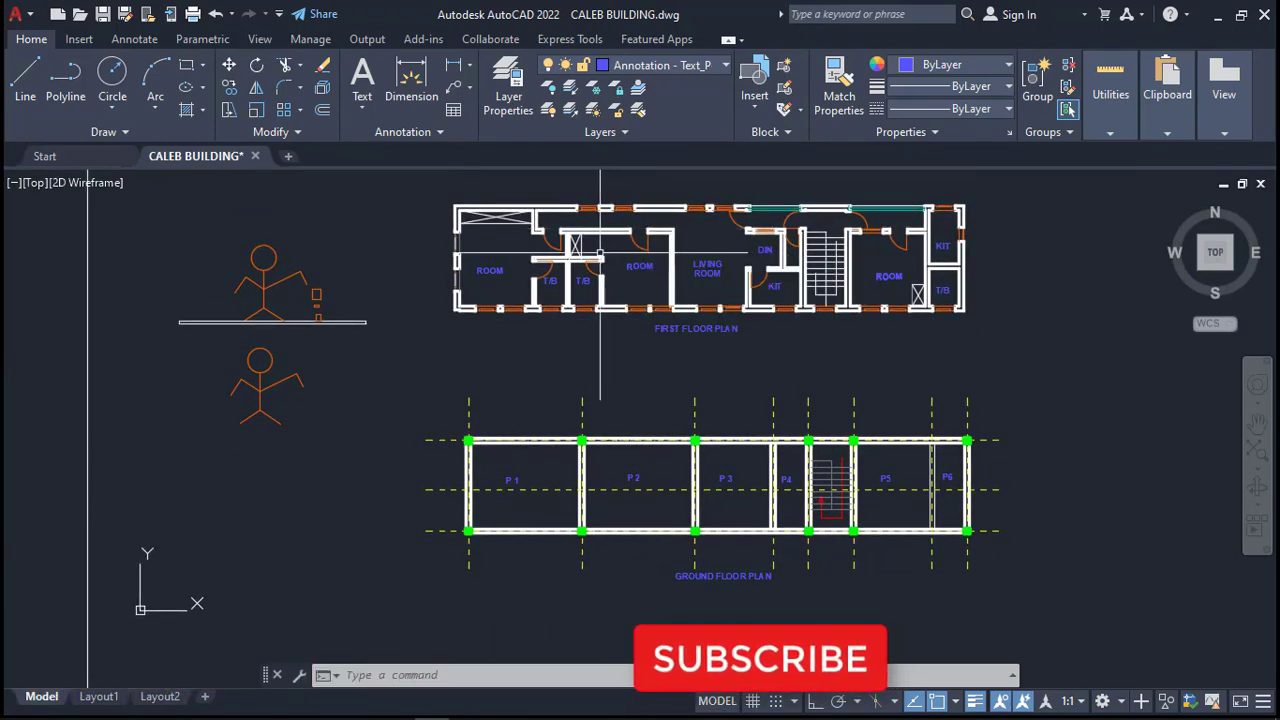
{"action": "middle_click_drag", "start_coordinate": [606, 286], "coordinate": [606, 265]}
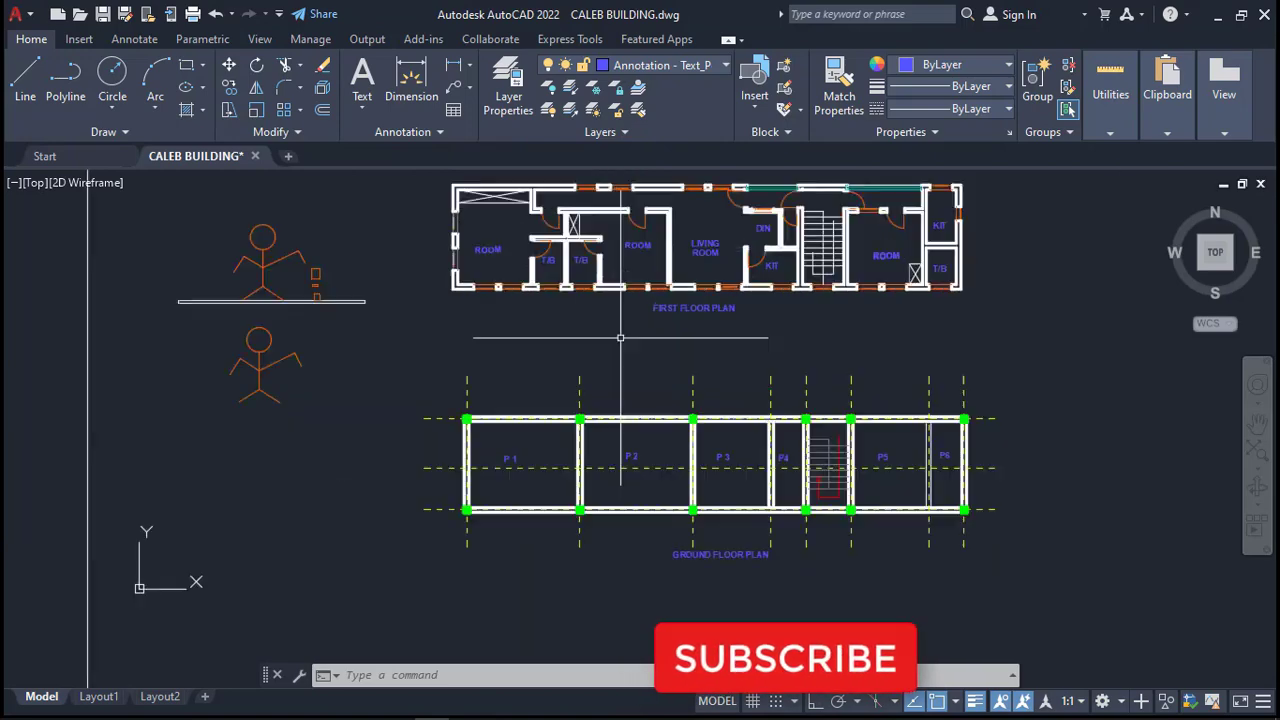
{"action": "left_click", "coordinate": [435, 376]}
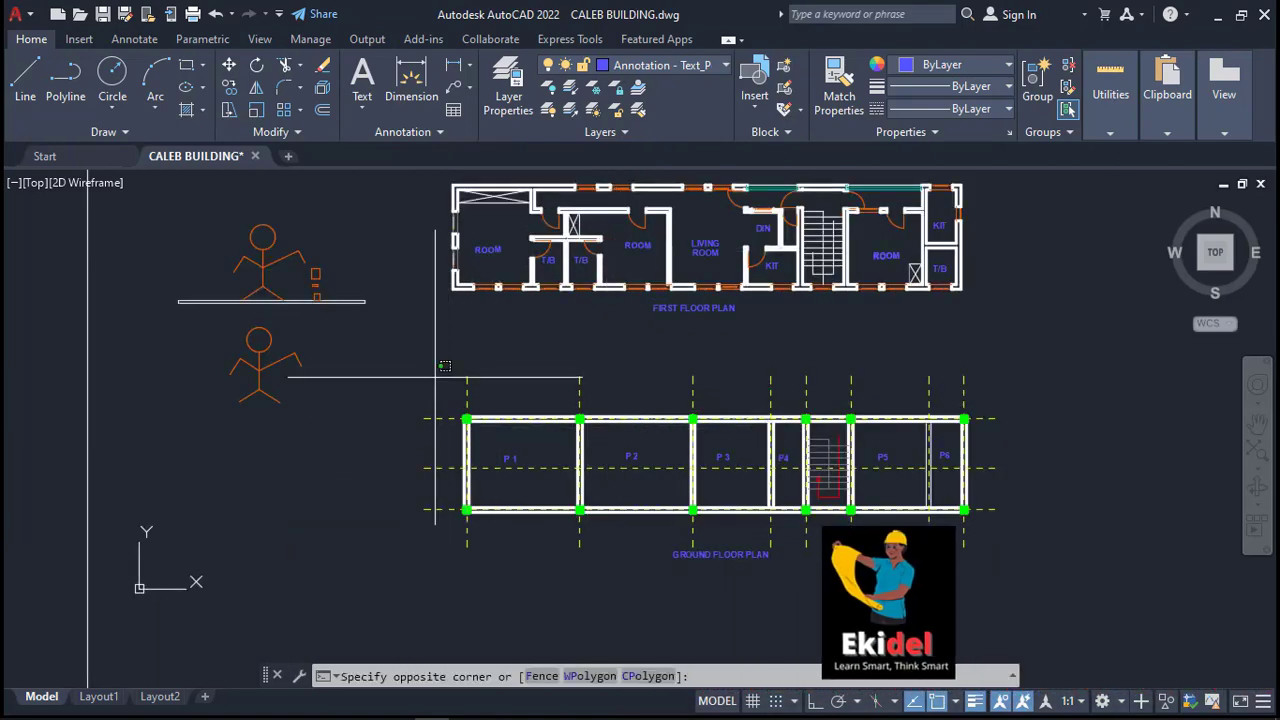
{"action": "left_click", "coordinate": [987, 537]}
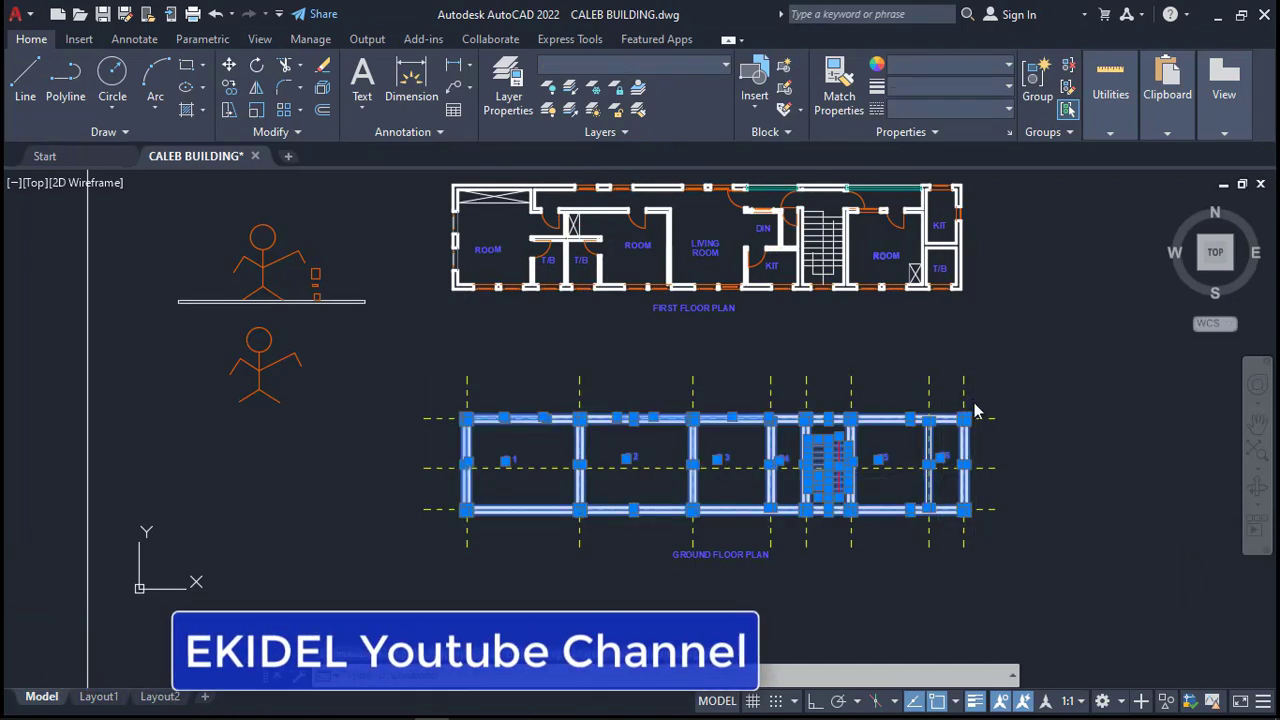
{"action": "right_click", "coordinate": [946, 460]}
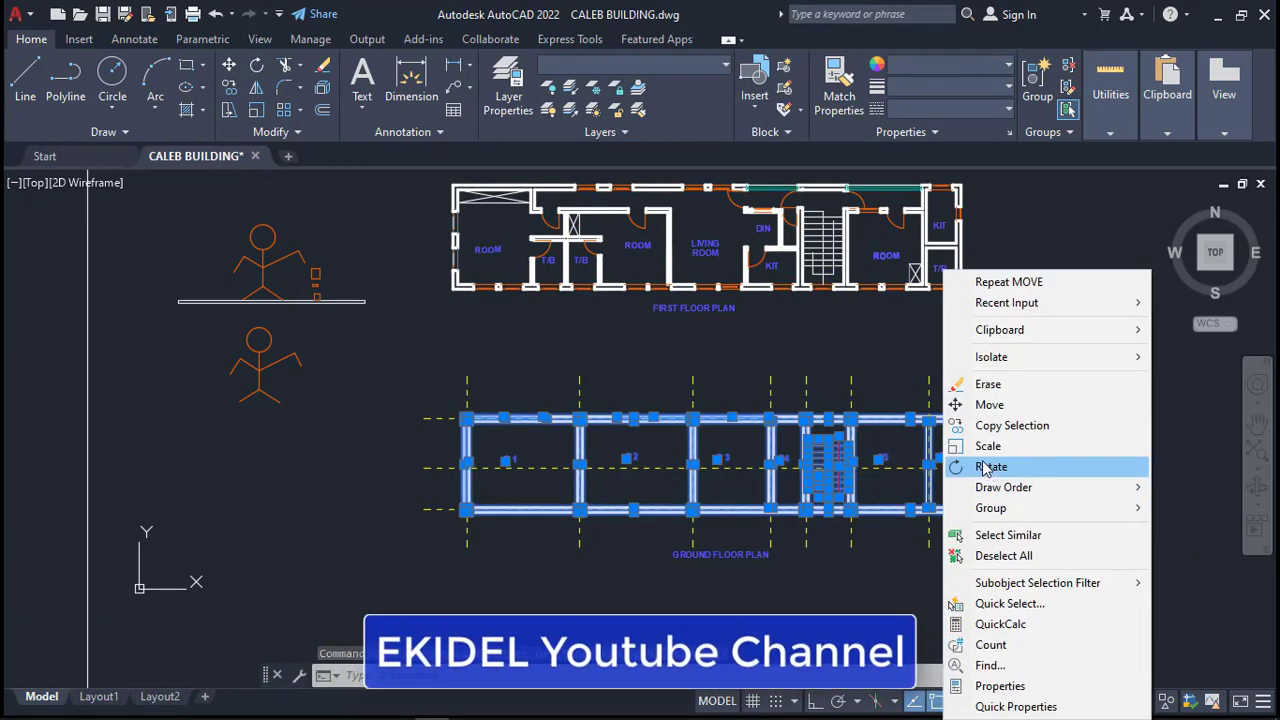
{"action": "left_click", "coordinate": [990, 467]}
Select the three upper columns along panels P1 and P2 of the ground floor plan
{"action": "scroll", "coordinate": [722, 425], "scroll_direction": "up", "scroll_amount": 5}
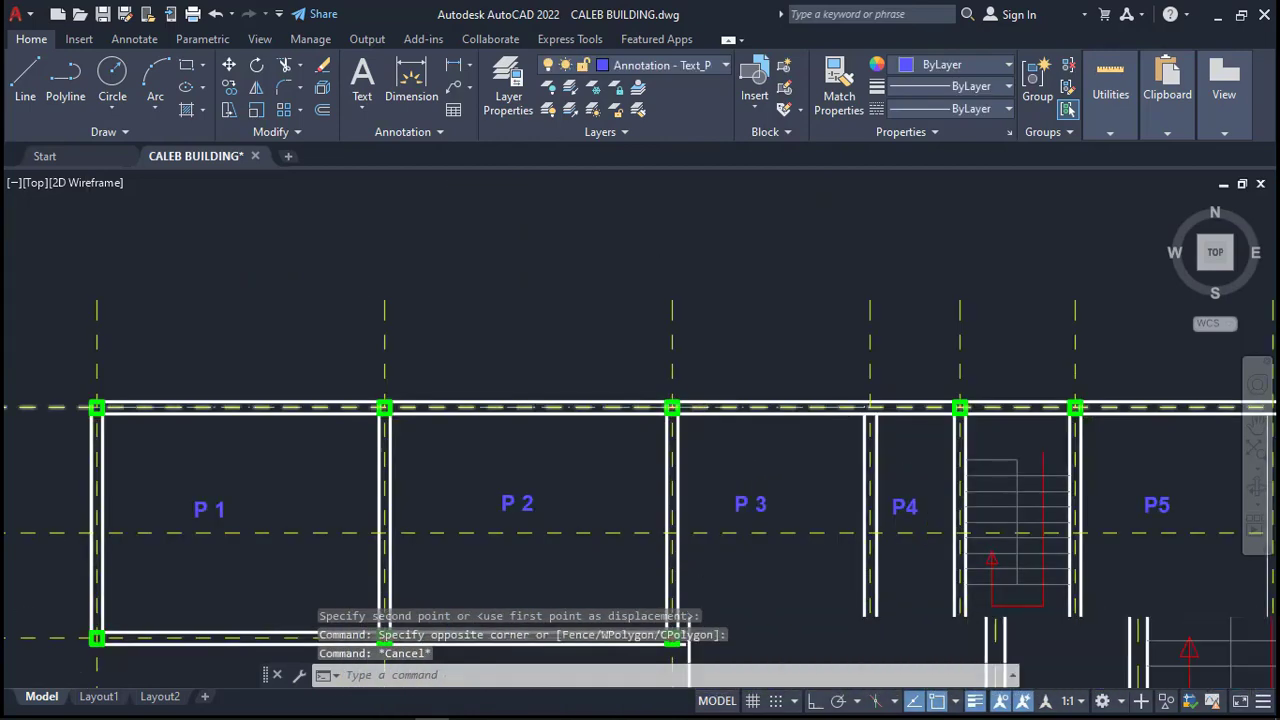
{"action": "left_click", "coordinate": [709, 428]}
{"action": "left_click", "coordinate": [676, 395]}
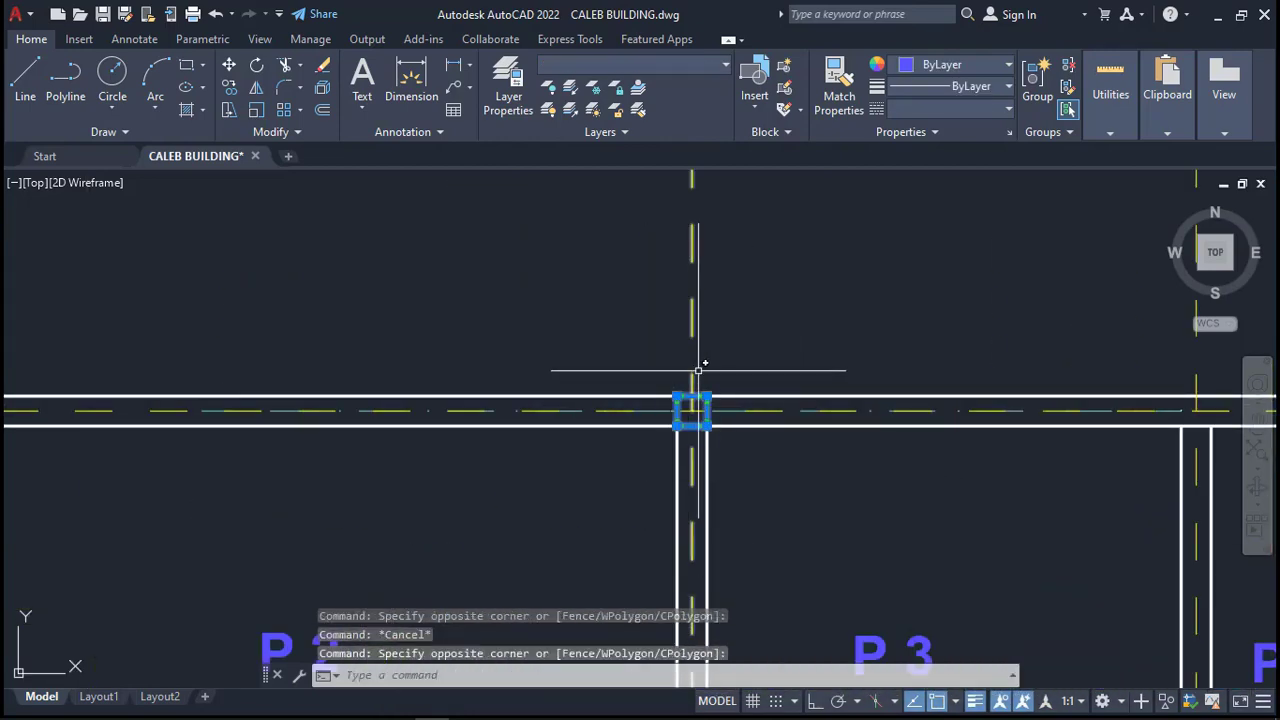
{"action": "scroll", "coordinate": [698, 370], "scroll_direction": "down", "scroll_amount": 5}
{"action": "left_click", "coordinate": [486, 331]}
{"action": "left_click", "coordinate": [560, 395]}
{"action": "left_click", "coordinate": [187, 342]}
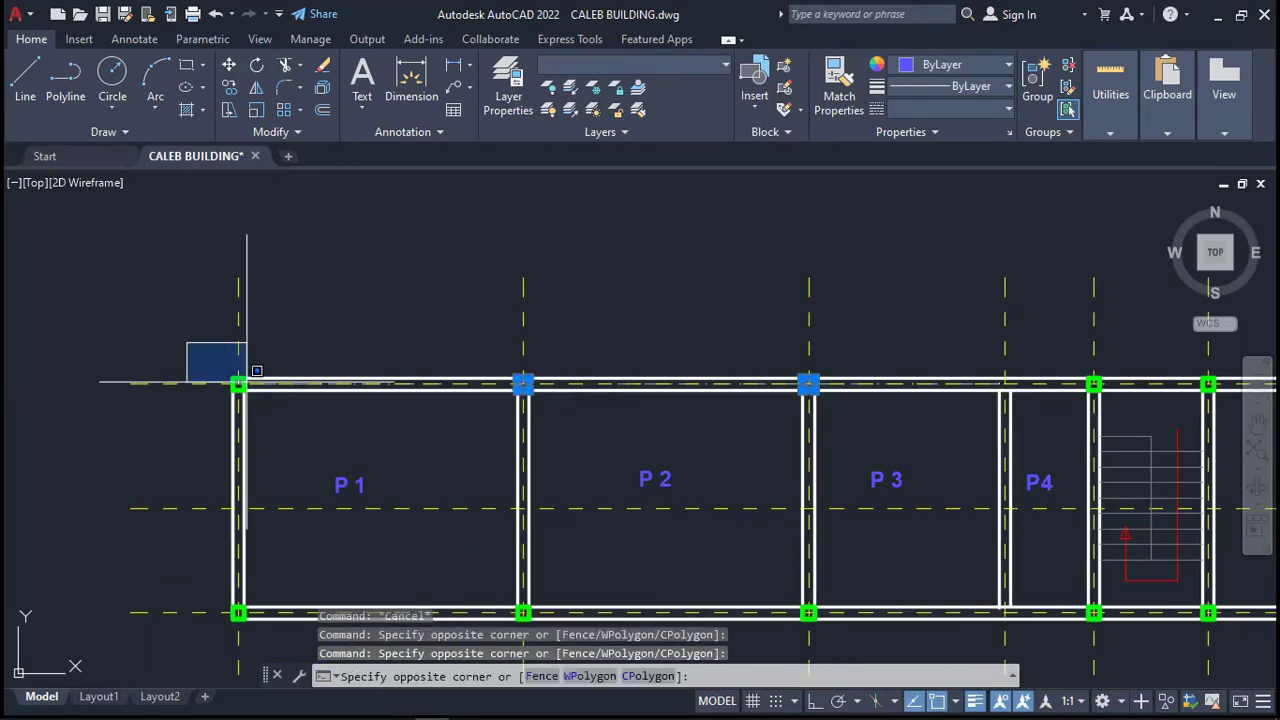
{"action": "left_click", "coordinate": [262, 395]}
Add the three lower columns along panels P1 and P2 to the selection
{"action": "scroll", "coordinate": [266, 460], "scroll_direction": "down", "scroll_amount": 3}
{"action": "scroll", "coordinate": [237, 423], "scroll_direction": "up", "scroll_amount": 5}
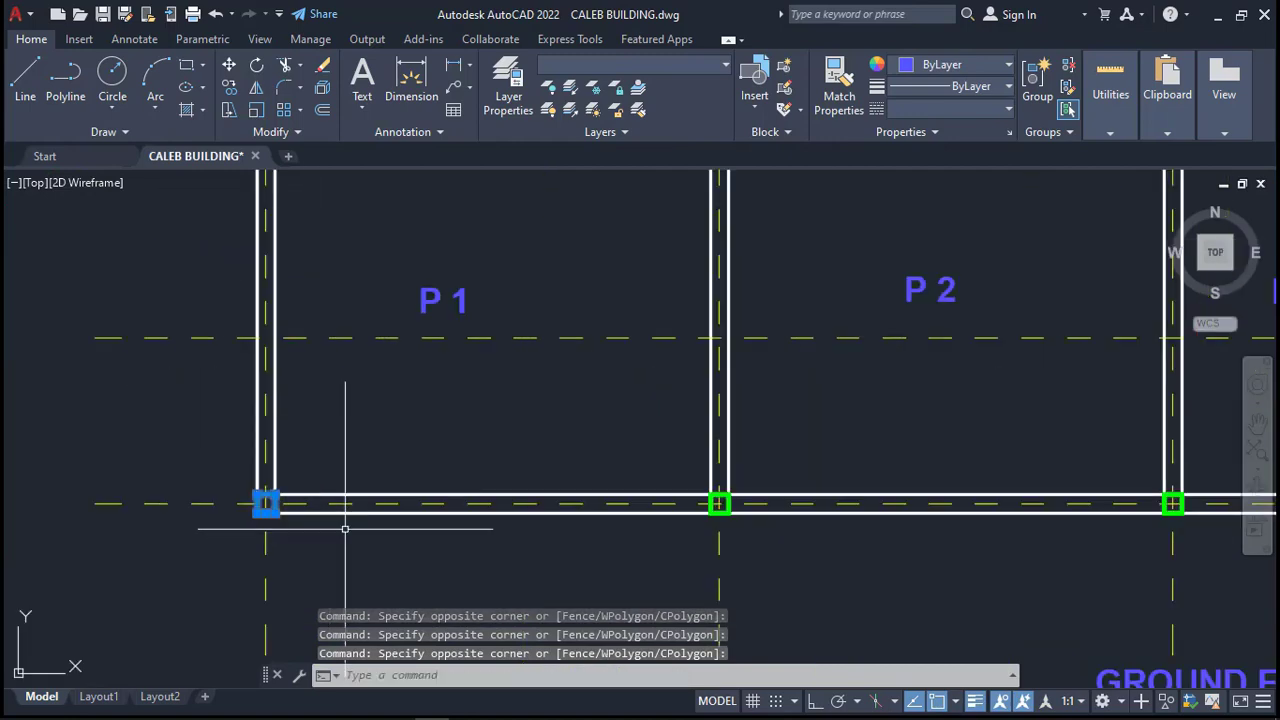
{"action": "scroll", "coordinate": [345, 528], "scroll_direction": "down", "scroll_amount": 2}
{"action": "left_click", "coordinate": [523, 437]}
{"action": "left_click", "coordinate": [591, 466]}
{"action": "left_click", "coordinate": [806, 423]}
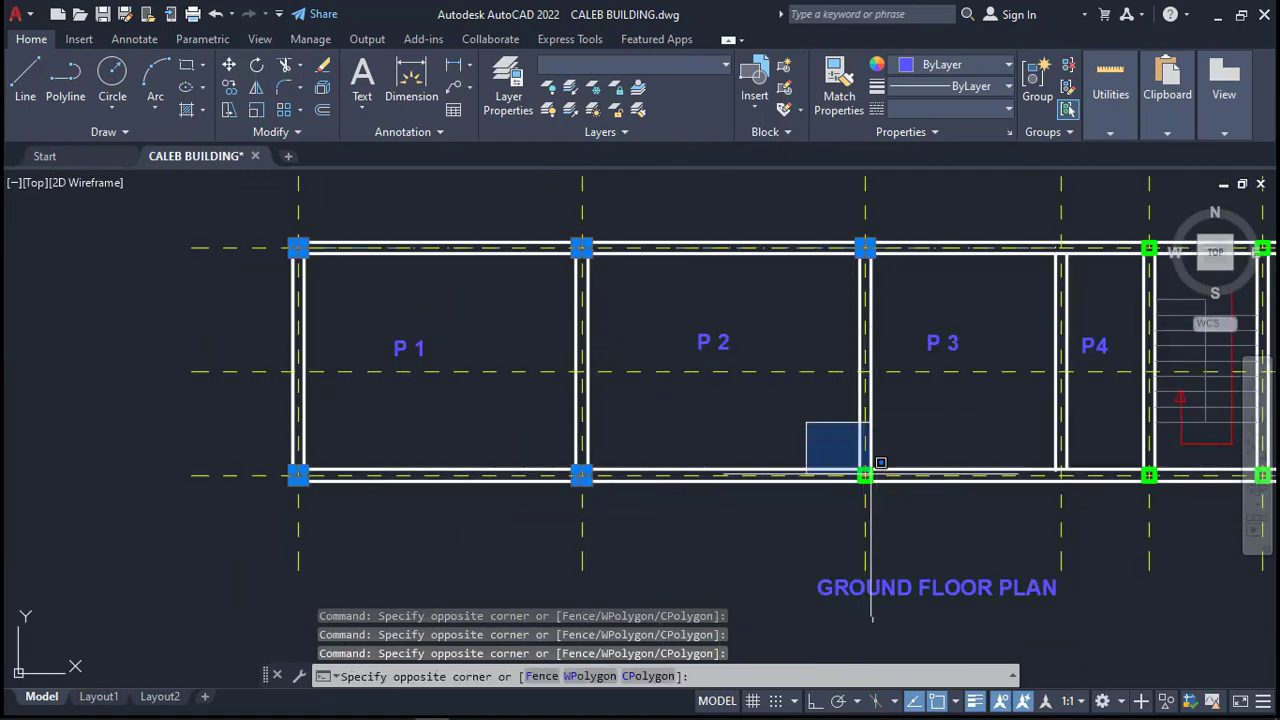
{"action": "left_click", "coordinate": [880, 463]}
Add the four columns flanking the ground floor staircase to the selection
{"action": "scroll", "coordinate": [823, 400], "scroll_direction": "down", "scroll_amount": 2}
{"action": "scroll", "coordinate": [909, 286], "scroll_direction": "up", "scroll_amount": 2}
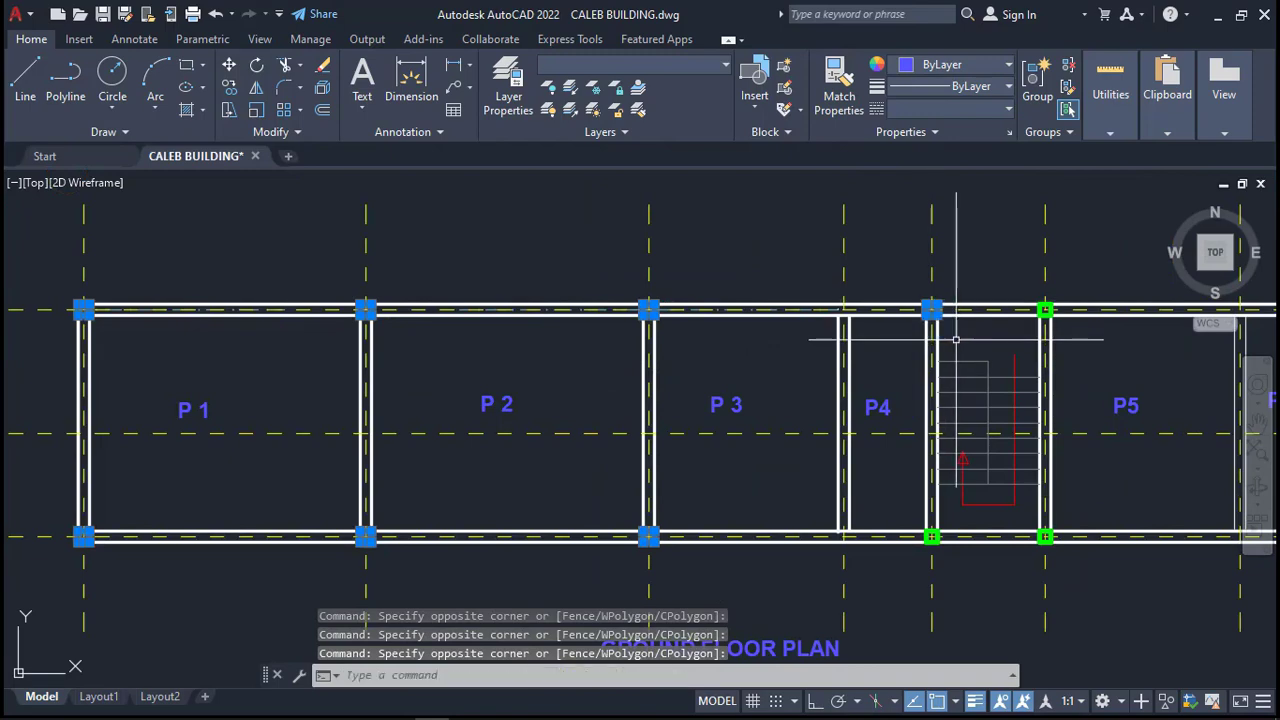
{"action": "scroll", "coordinate": [669, 229], "scroll_direction": "down", "scroll_amount": 2}
{"action": "scroll", "coordinate": [726, 368], "scroll_direction": "up", "scroll_amount": 2}
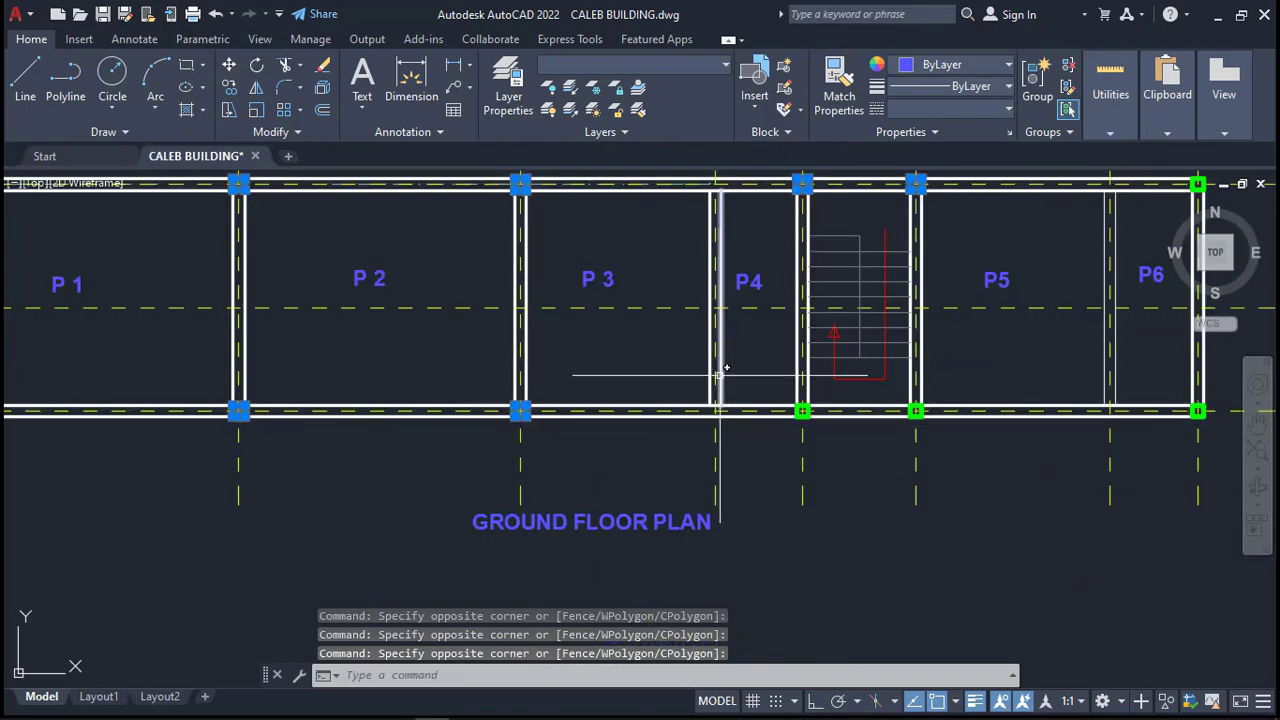
{"action": "left_click", "coordinate": [728, 380]}
{"action": "left_click", "coordinate": [871, 434]}
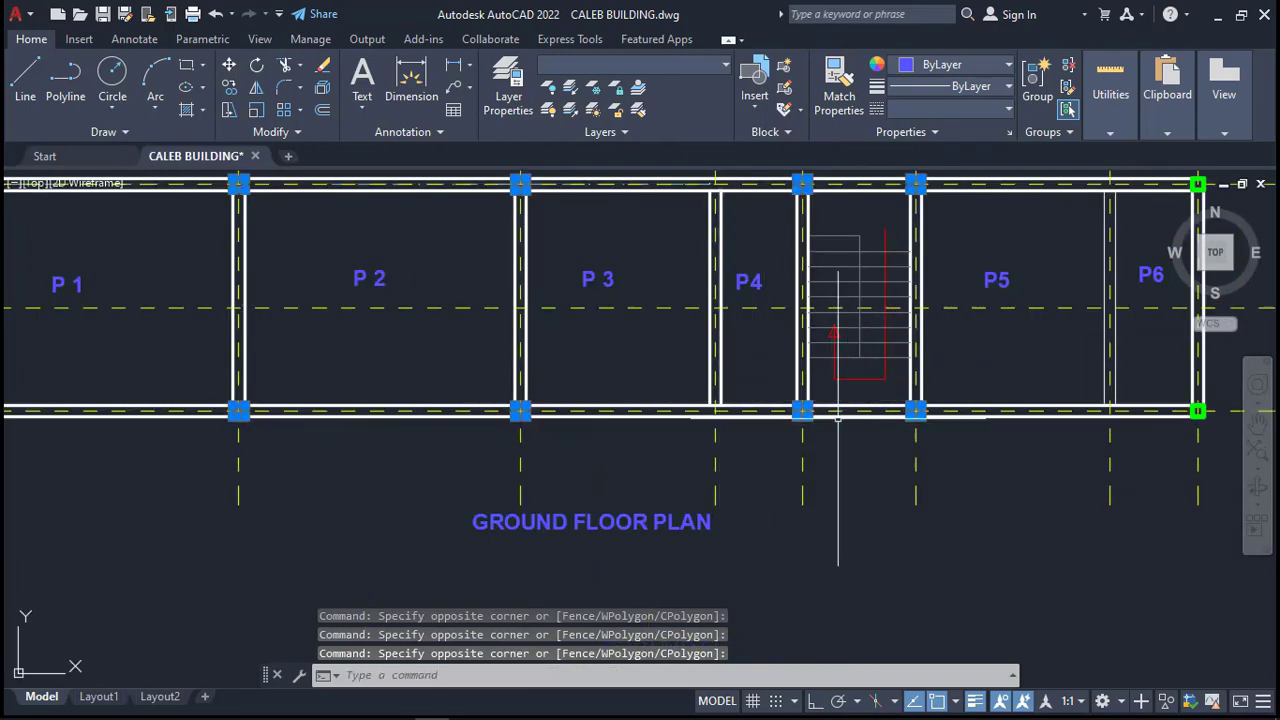
Add the two columns at the outer end of panel P6 to the selection
{"action": "scroll", "coordinate": [930, 300], "scroll_direction": "down", "scroll_amount": 2}
{"action": "scroll", "coordinate": [986, 243], "scroll_direction": "up", "scroll_amount": 2}
{"action": "left_click", "coordinate": [990, 235]}
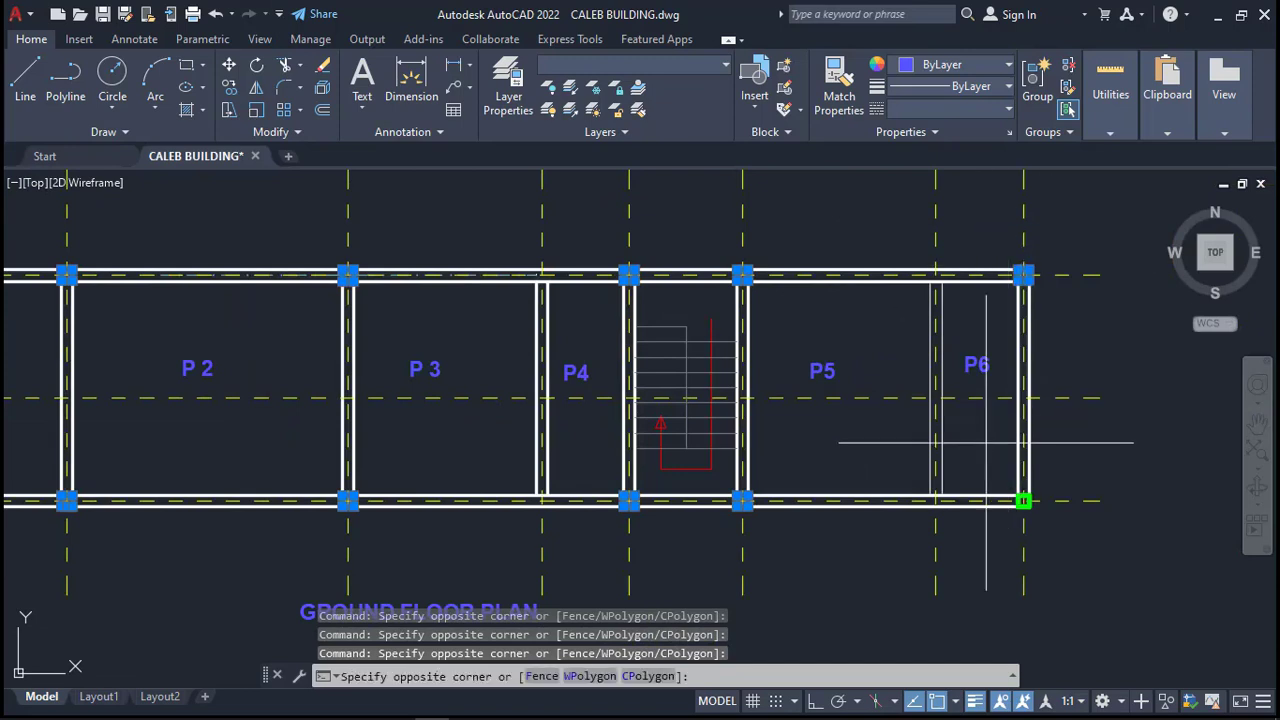
{"action": "left_click", "coordinate": [1025, 505]}
{"action": "scroll", "coordinate": [827, 396], "scroll_direction": "down", "scroll_amount": 2}
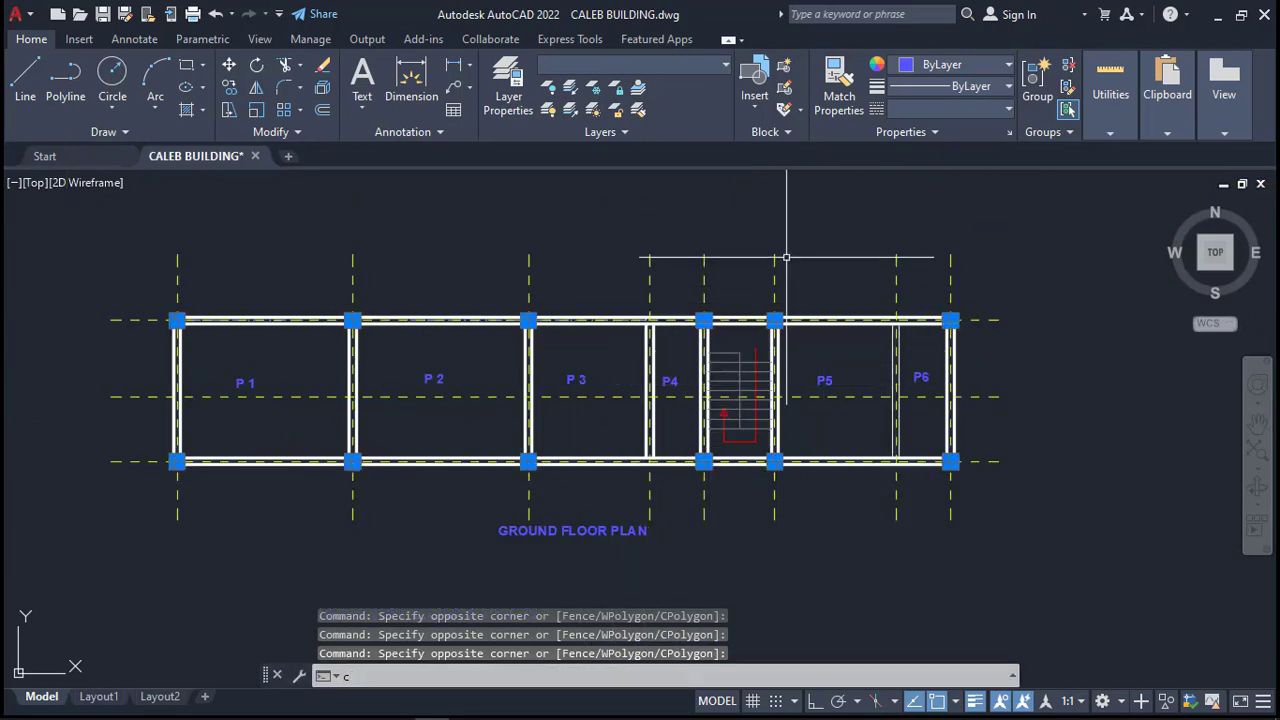
Copy the selected columns onto the first floor plan, aligning the stair's lower-left column with the matching wall corner beside the first floor stair
{"action": "key", "text": "Return"}
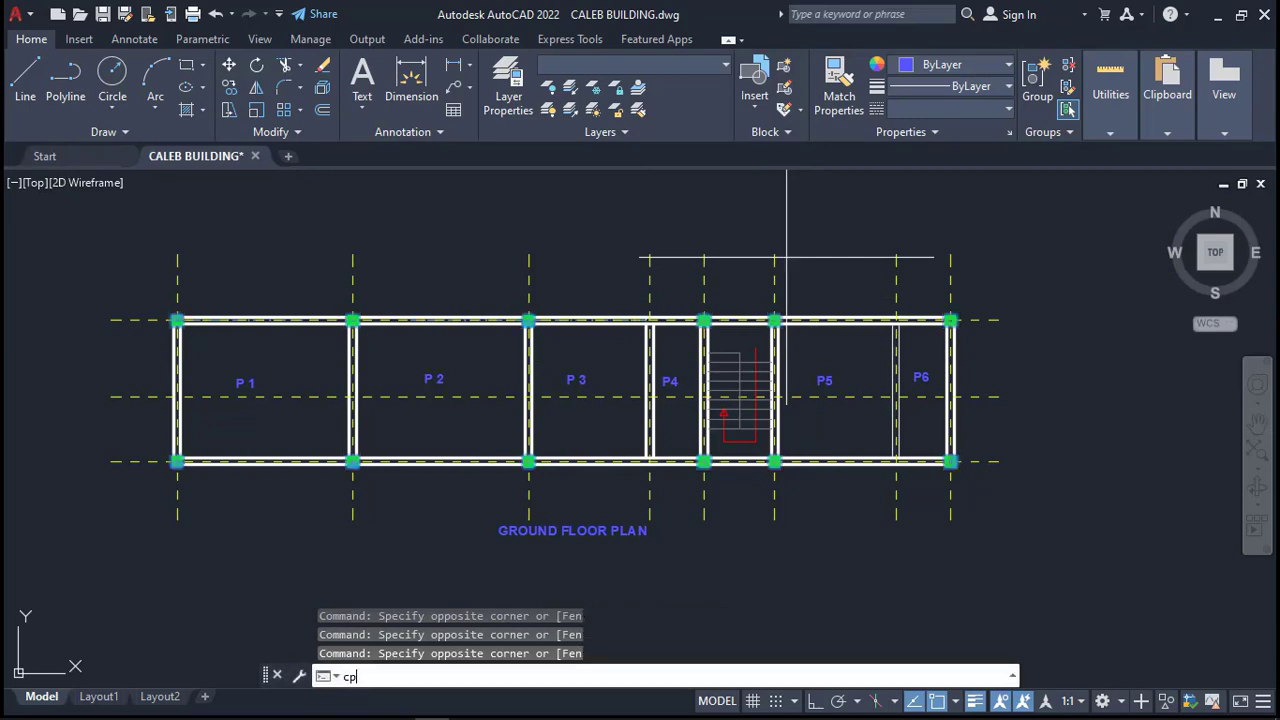
{"action": "scroll", "coordinate": [840, 365], "scroll_direction": "down", "scroll_amount": 2}
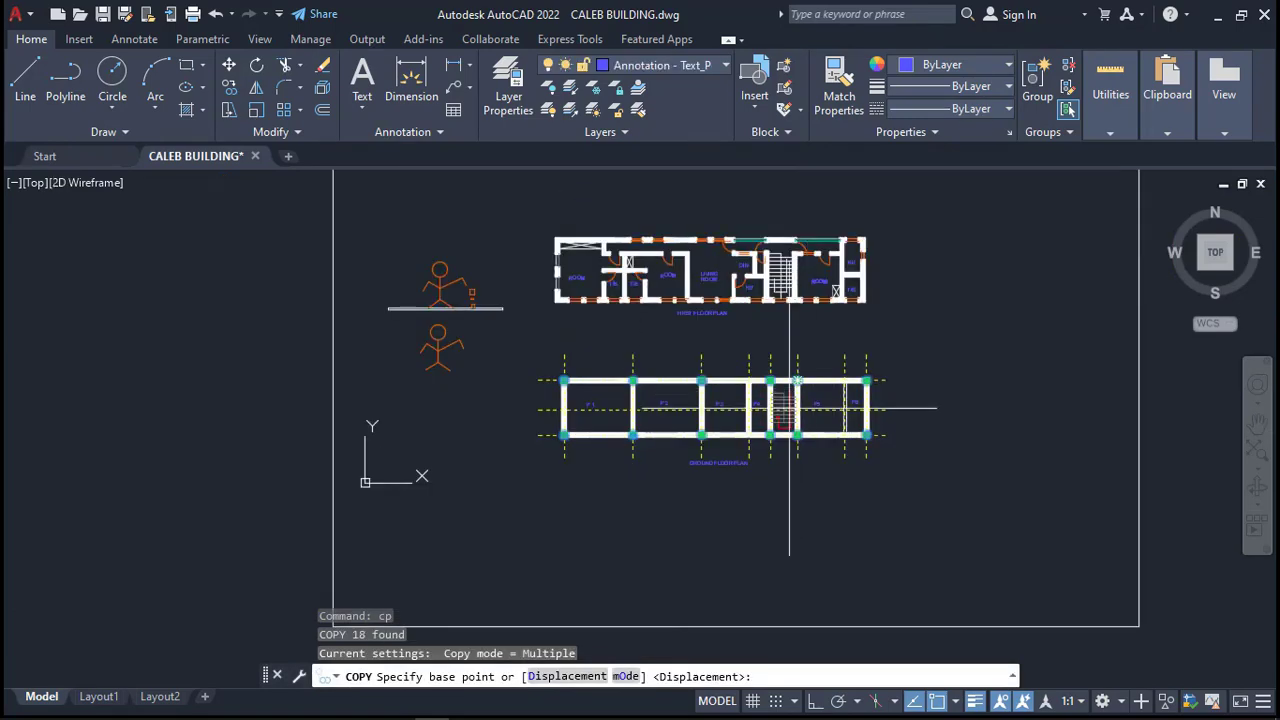
{"action": "scroll", "coordinate": [760, 440], "scroll_direction": "up", "scroll_amount": 7}
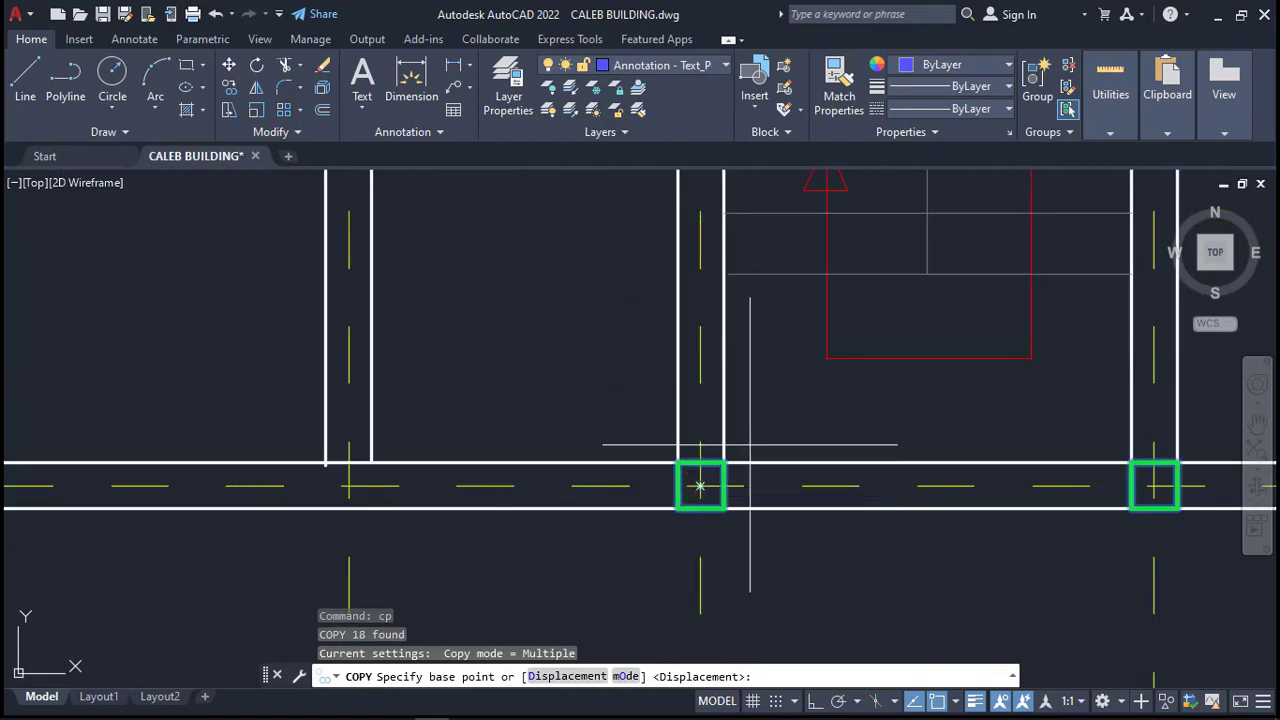
{"action": "scroll", "coordinate": [777, 423], "scroll_direction": "down", "scroll_amount": 7}
{"action": "mouse_move", "coordinate": [833, 252]}
{"action": "middle_mouse_down"}
{"action": "mouse_move", "coordinate": [770, 300]}
{"action": "mouse_move", "coordinate": [768, 359]}
{"action": "middle_mouse_up"}
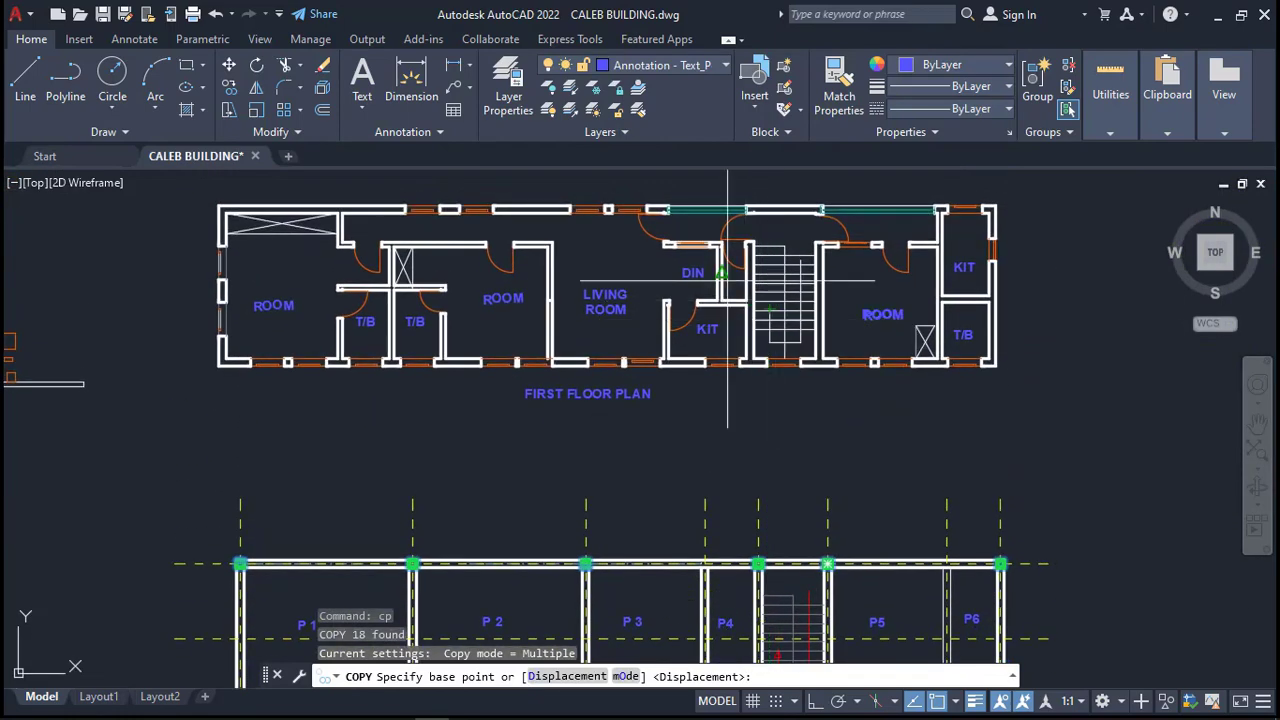
{"action": "scroll", "coordinate": [730, 230], "scroll_direction": "down", "scroll_amount": 2}
{"action": "scroll", "coordinate": [737, 530], "scroll_direction": "up", "scroll_amount": 8}
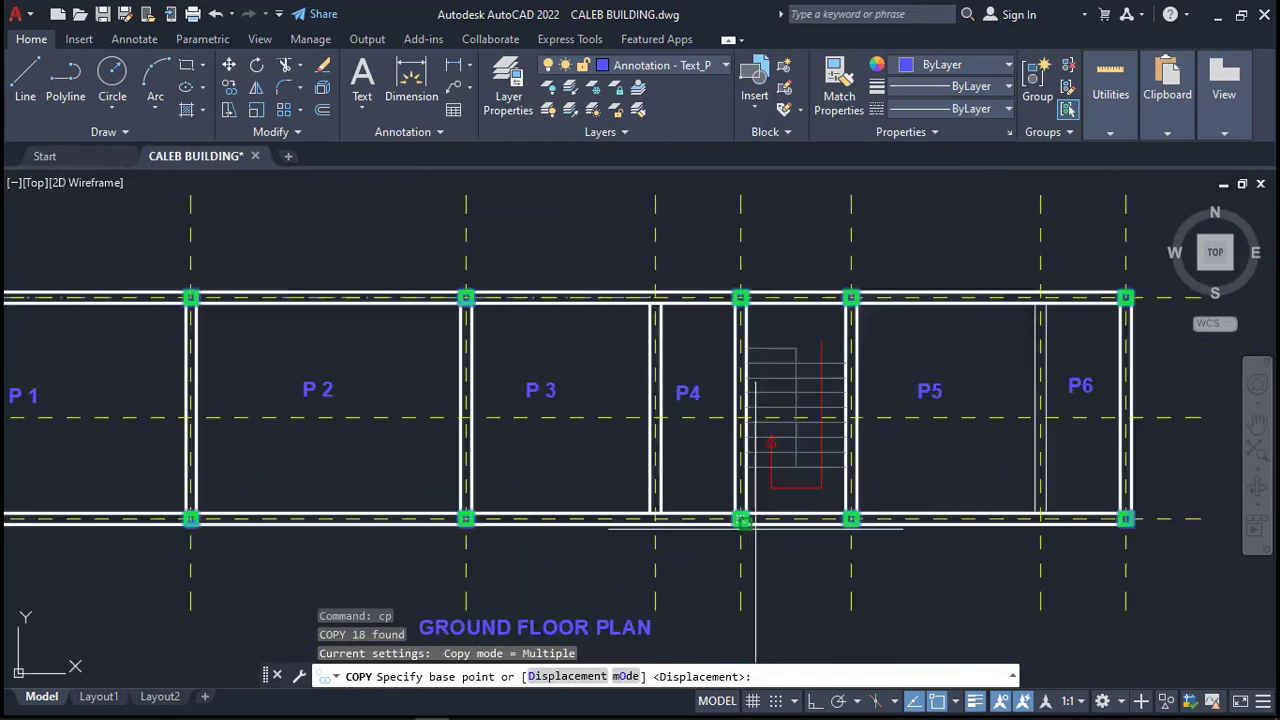
{"action": "scroll", "coordinate": [736, 497], "scroll_direction": "up", "scroll_amount": 2}
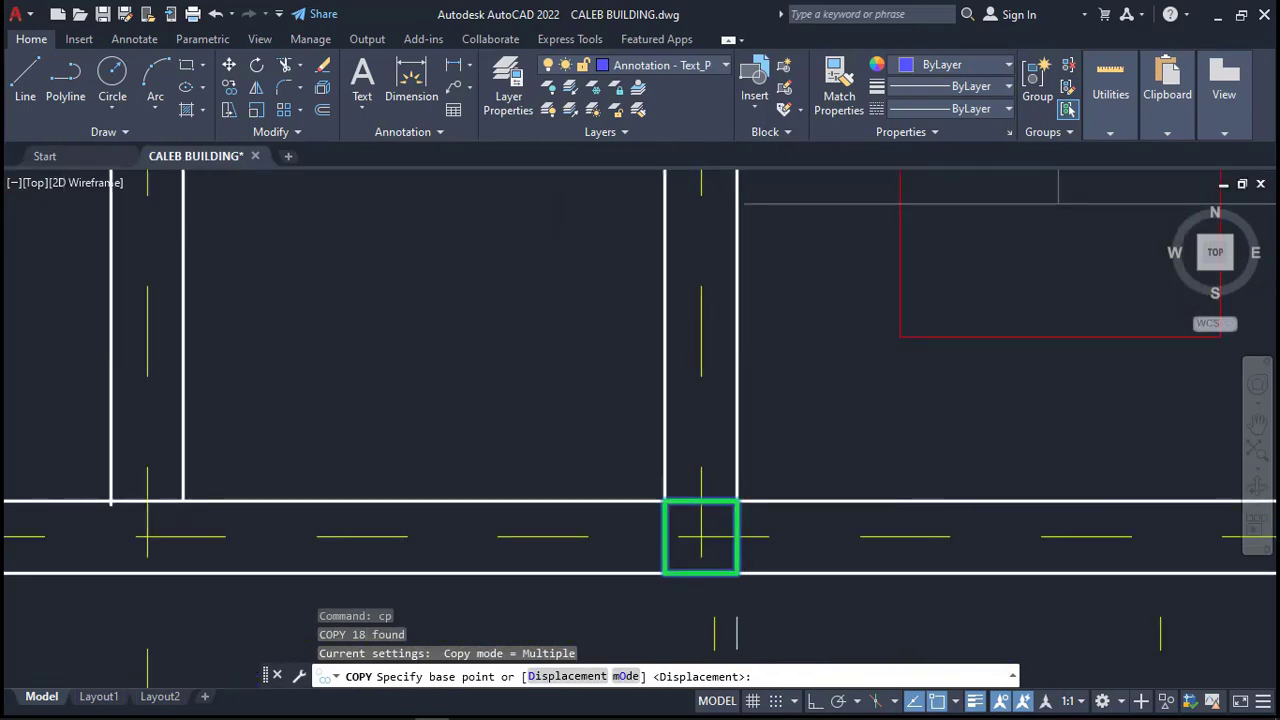
{"action": "scroll", "coordinate": [705, 530], "scroll_direction": "down", "scroll_amount": 3}
{"action": "left_click", "coordinate": [714, 523]}
{"action": "scroll", "coordinate": [714, 523], "scroll_direction": "down", "scroll_amount": 5}
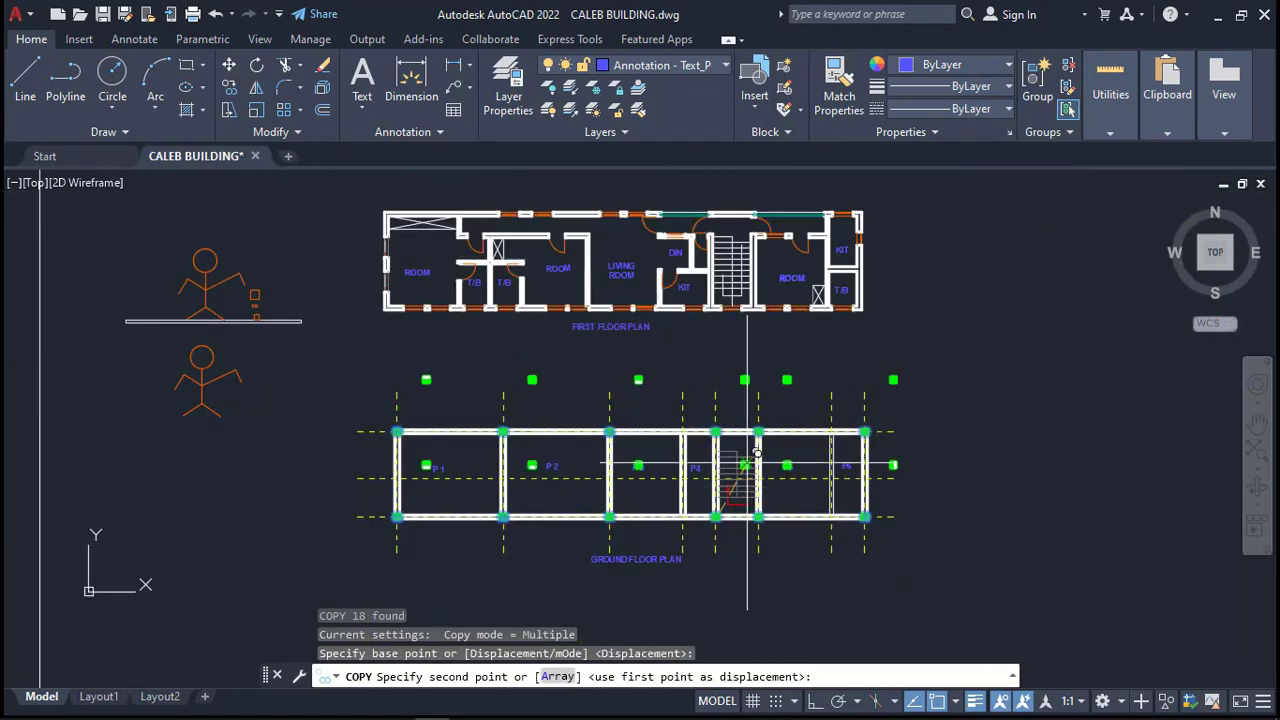
{"action": "scroll", "coordinate": [705, 300], "scroll_direction": "up", "scroll_amount": 8}
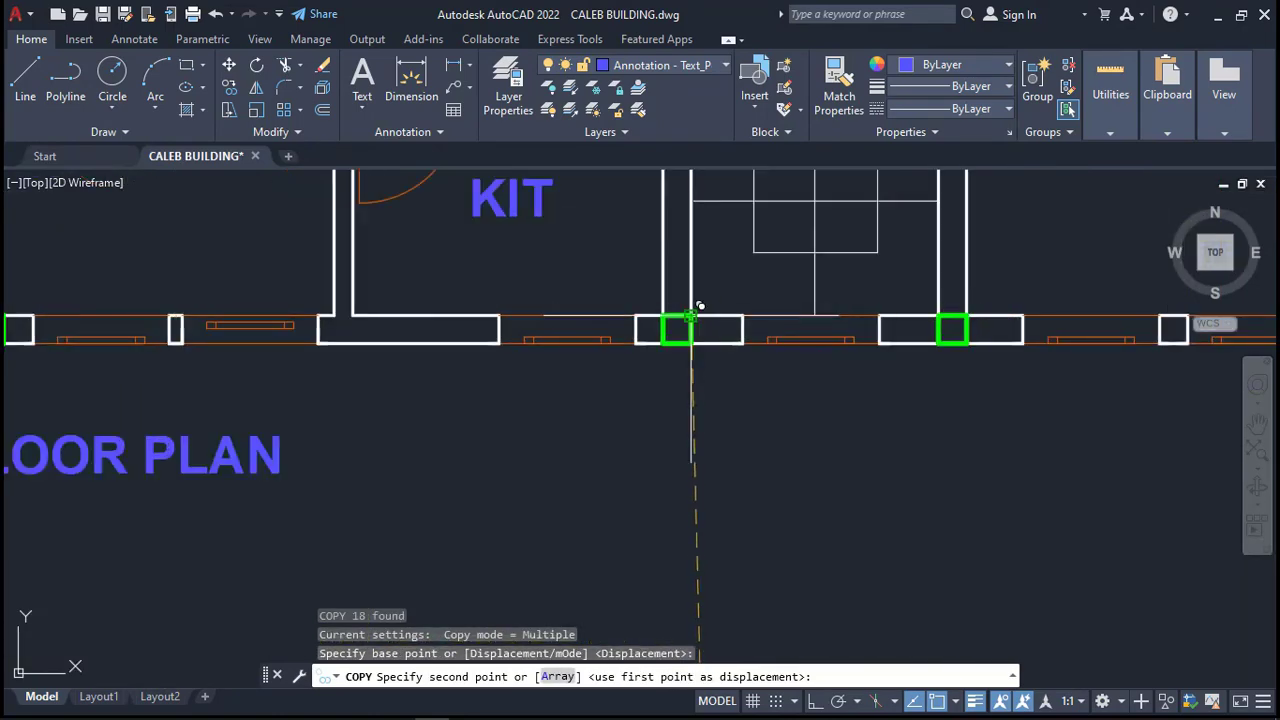
{"action": "left_click", "coordinate": [700, 306]}
{"action": "scroll", "coordinate": [814, 409], "scroll_direction": "down", "scroll_amount": 5}
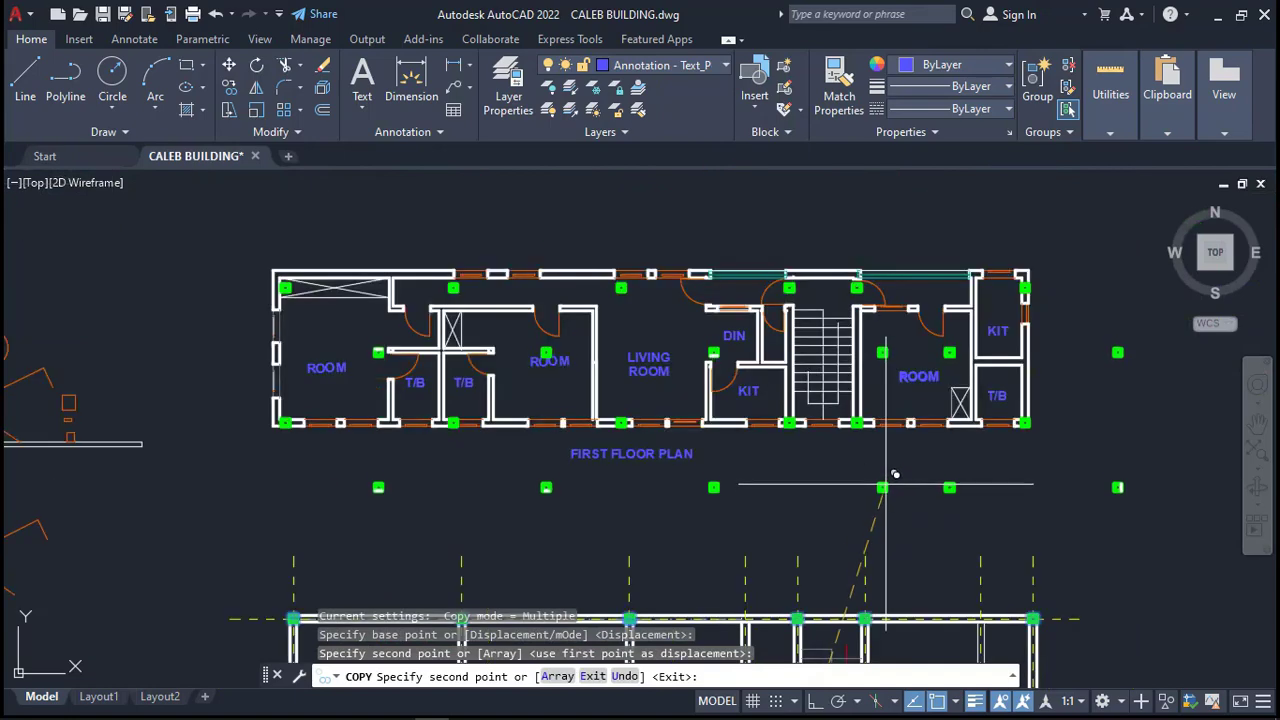
{"action": "key", "text": "Escape"}
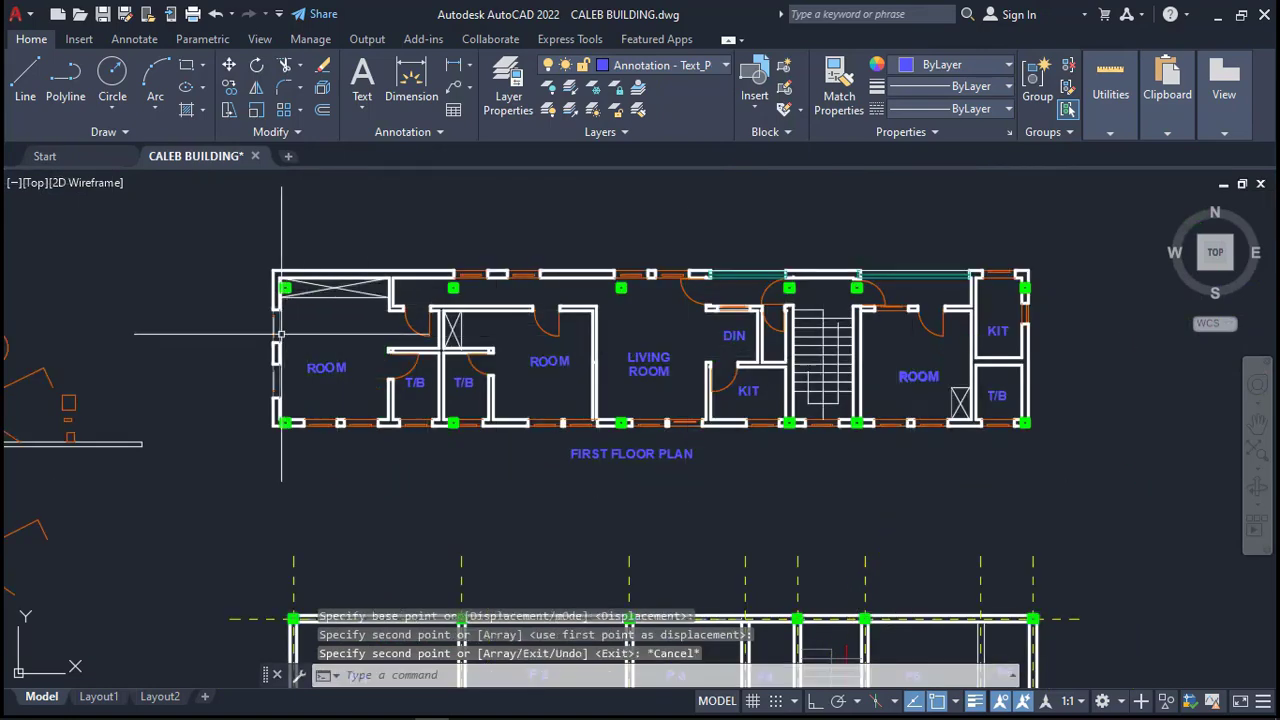
Examine how the copied columns sit against the outer walls and rooms at the left end of the first floor plan
{"action": "scroll", "coordinate": [290, 405], "scroll_direction": "up", "scroll_amount": 5}
{"action": "scroll", "coordinate": [454, 467], "scroll_direction": "down", "scroll_amount": 3}
{"action": "scroll", "coordinate": [385, 240], "scroll_direction": "up", "scroll_amount": 5}
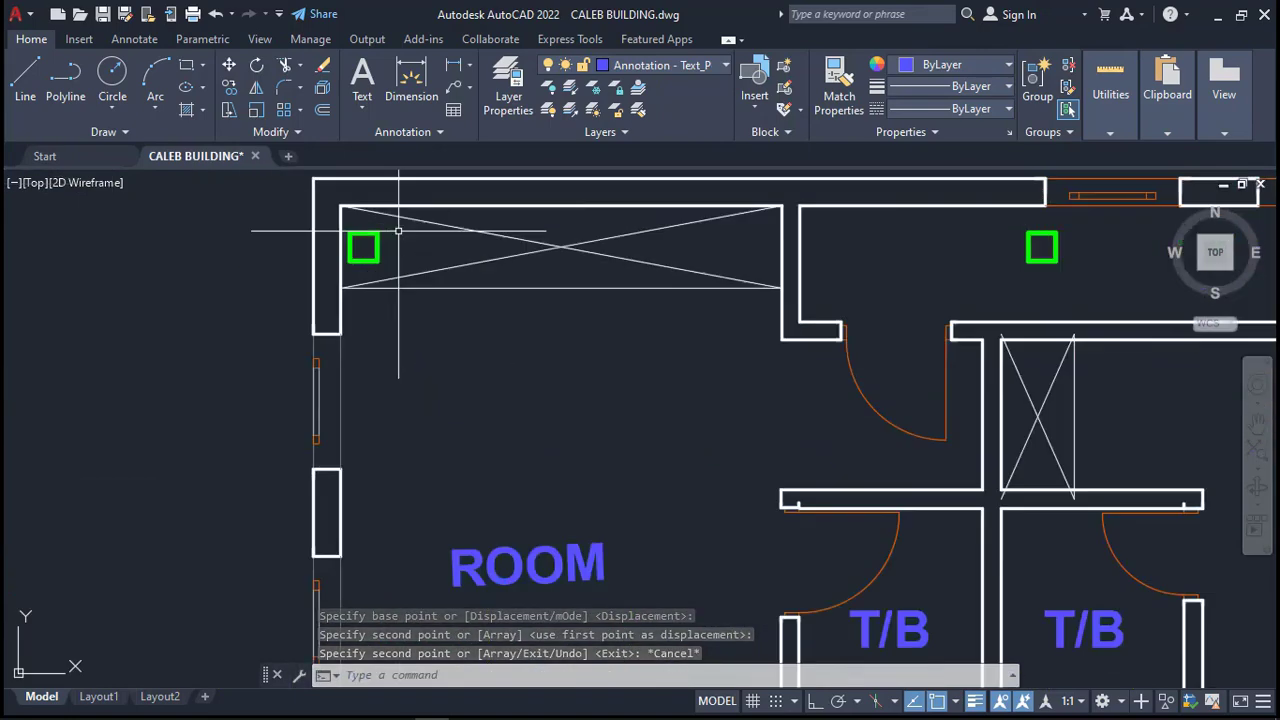
{"action": "scroll", "coordinate": [377, 241], "scroll_direction": "down", "scroll_amount": 5}
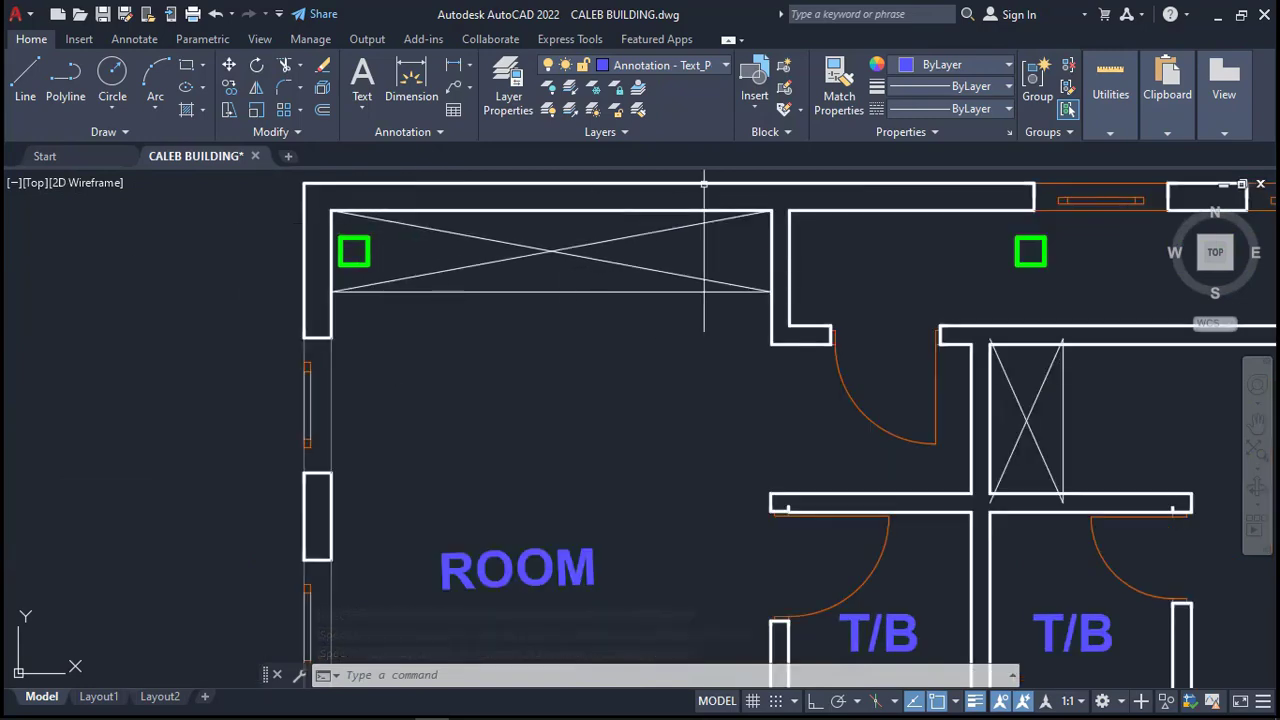
{"action": "scroll", "coordinate": [509, 315], "scroll_direction": "down", "scroll_amount": 4}
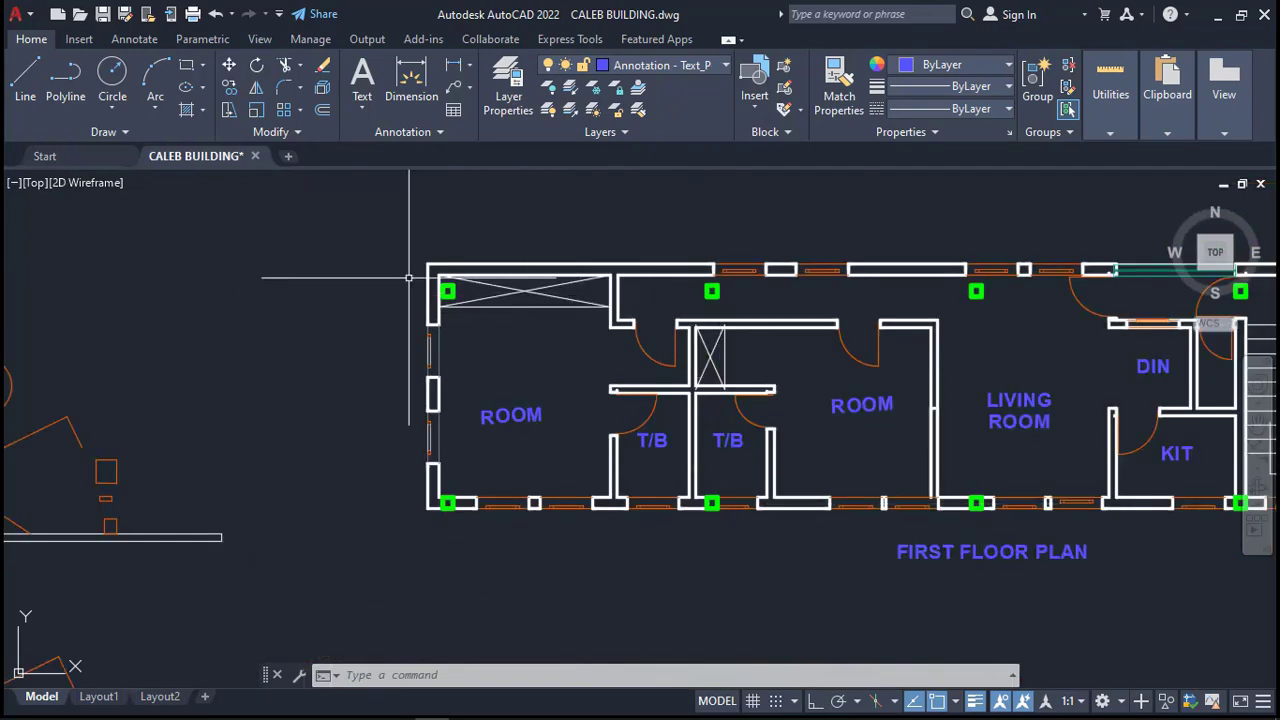
{"action": "scroll", "coordinate": [420, 282], "scroll_direction": "up", "scroll_amount": 4}
{"action": "scroll", "coordinate": [451, 284], "scroll_direction": "down", "scroll_amount": 2}
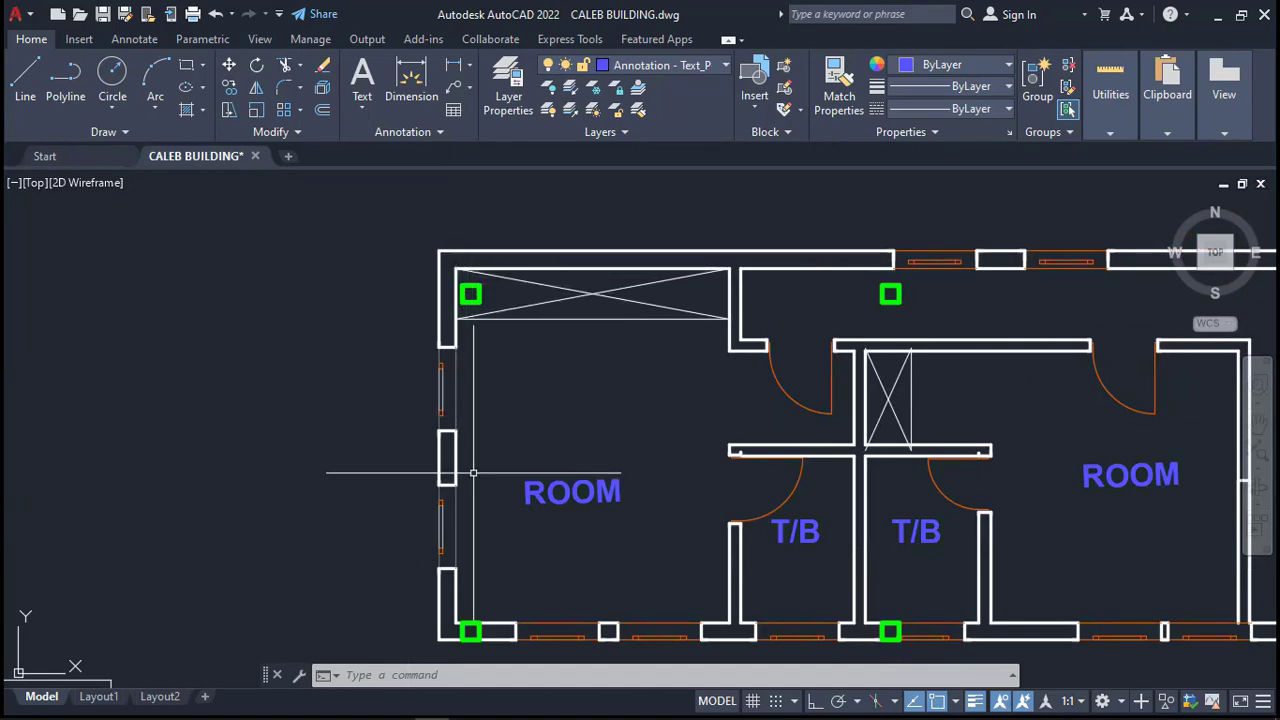
{"action": "scroll", "coordinate": [488, 258], "scroll_direction": "down", "scroll_amount": 2}
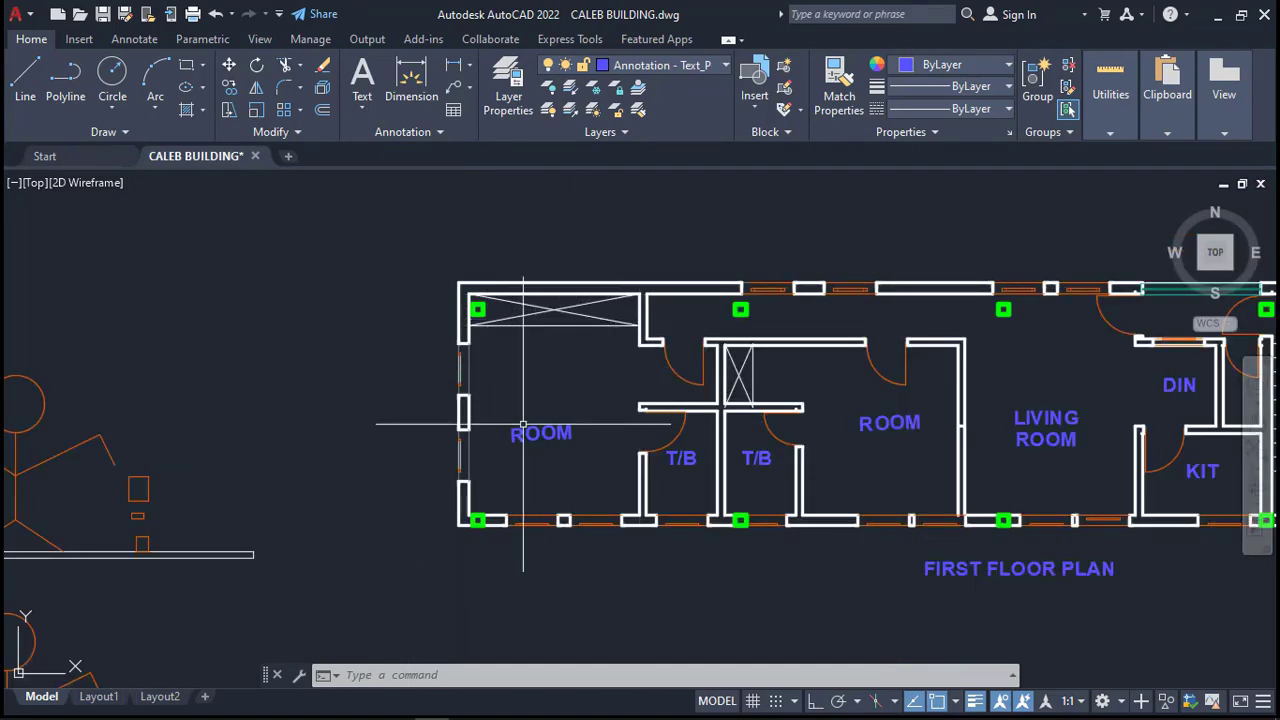
{"action": "scroll", "coordinate": [481, 523], "scroll_direction": "up", "scroll_amount": 2}
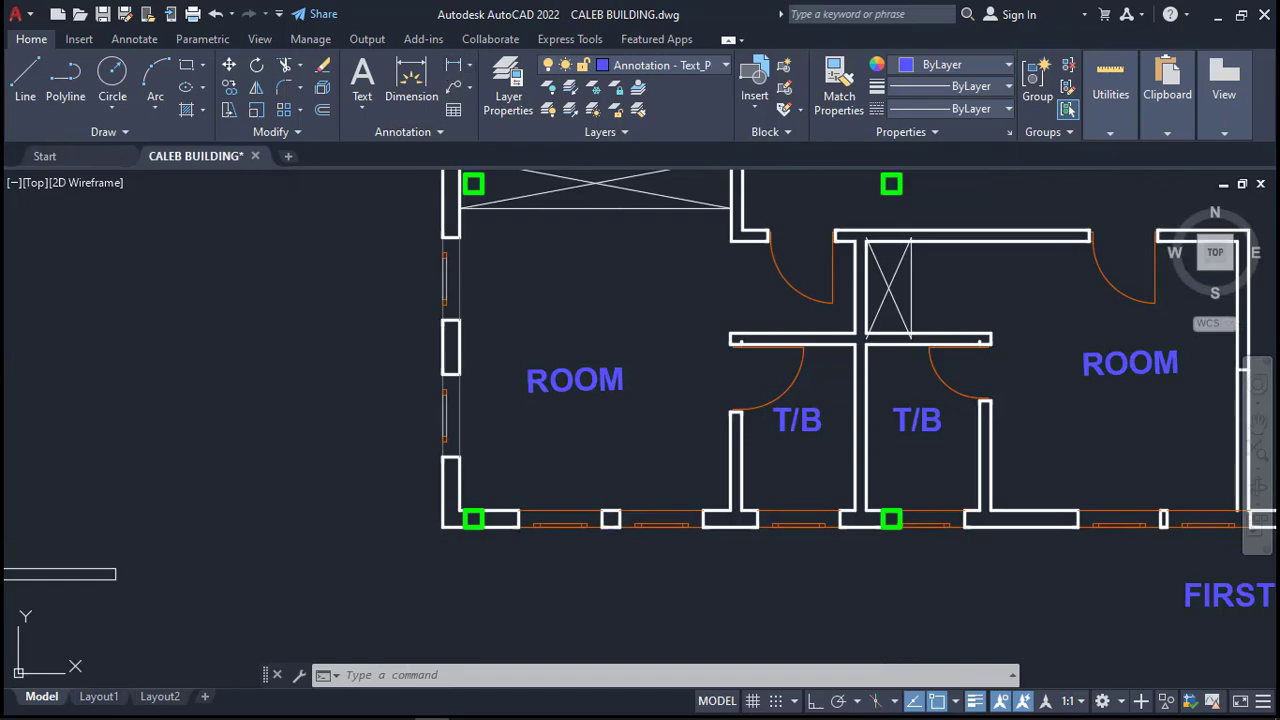
Add a linear dimension below the first floor plan from the lower-left column's left face to the outer wall face
{"action": "left_click", "coordinate": [453, 65]}
{"action": "scroll", "coordinate": [482, 527], "scroll_direction": "up", "scroll_amount": 2}
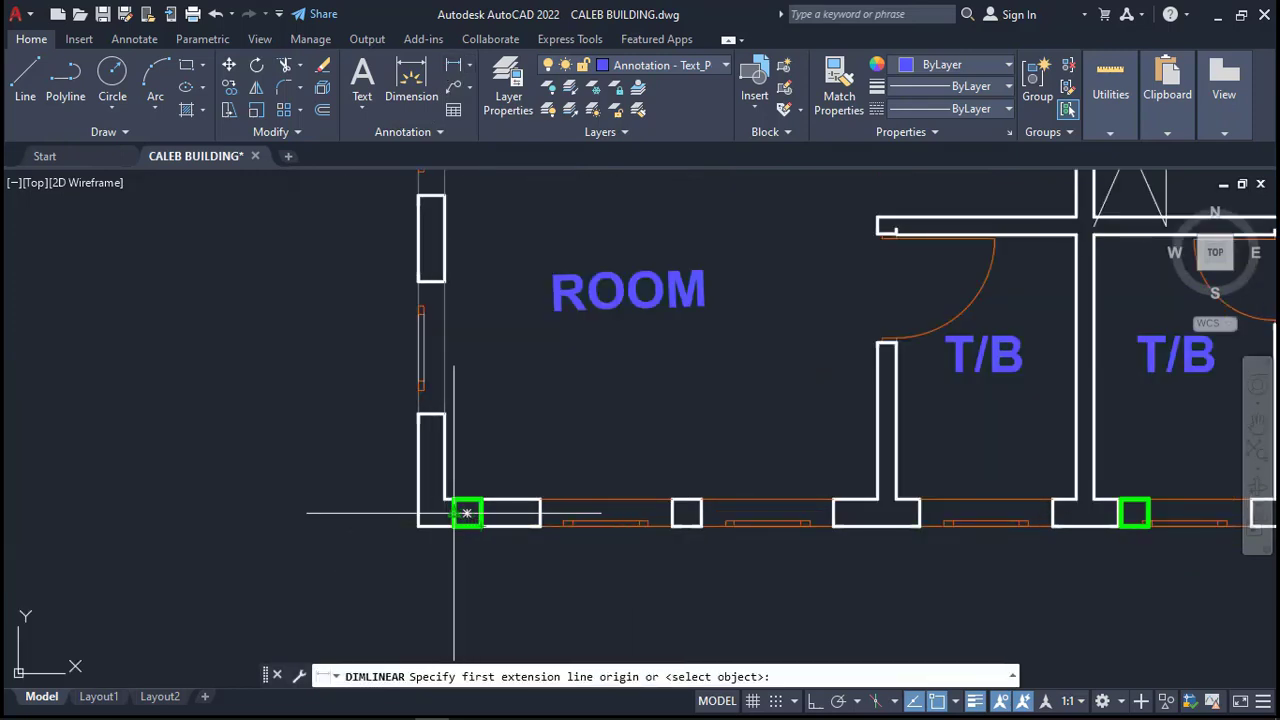
{"action": "scroll", "coordinate": [450, 511], "scroll_direction": "up", "scroll_amount": 2}
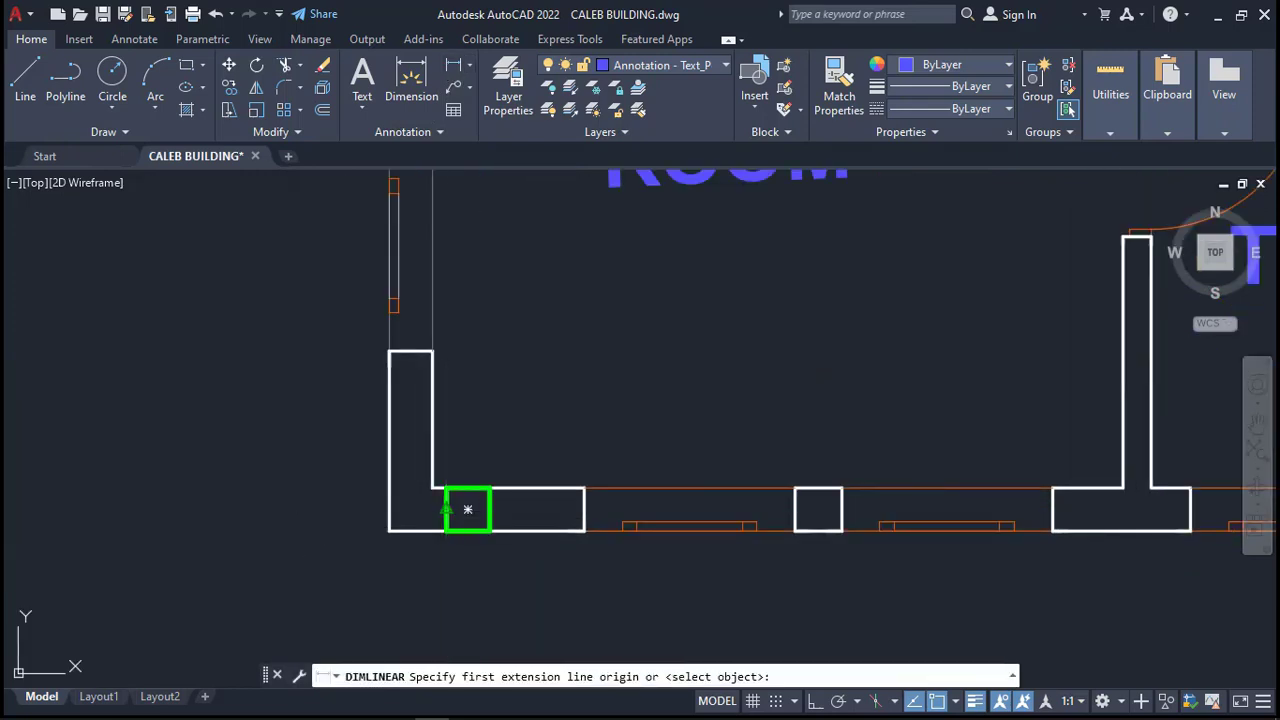
{"action": "left_click", "coordinate": [446, 510]}
{"action": "left_click", "coordinate": [389, 500]}
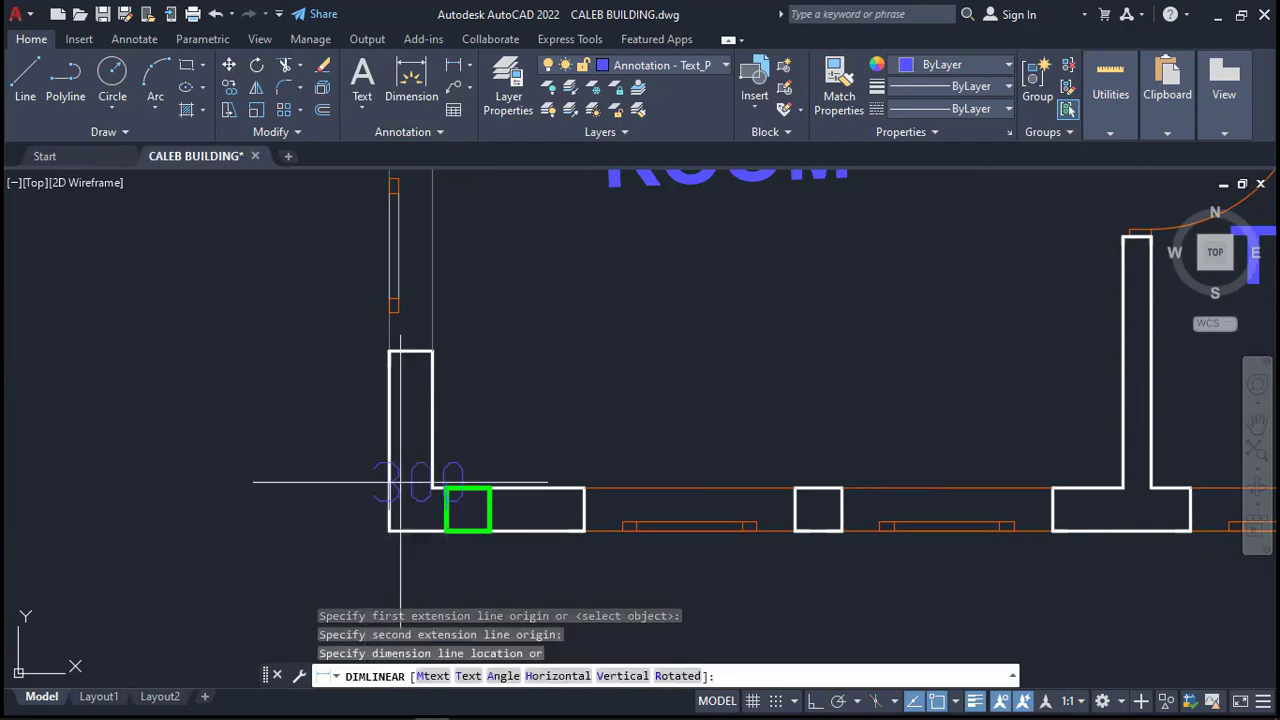
{"action": "scroll", "coordinate": [424, 540], "scroll_direction": "down", "scroll_amount": 2}
{"action": "left_click", "coordinate": [430, 549]}
{"action": "scroll", "coordinate": [430, 549], "scroll_direction": "down", "scroll_amount": 5}
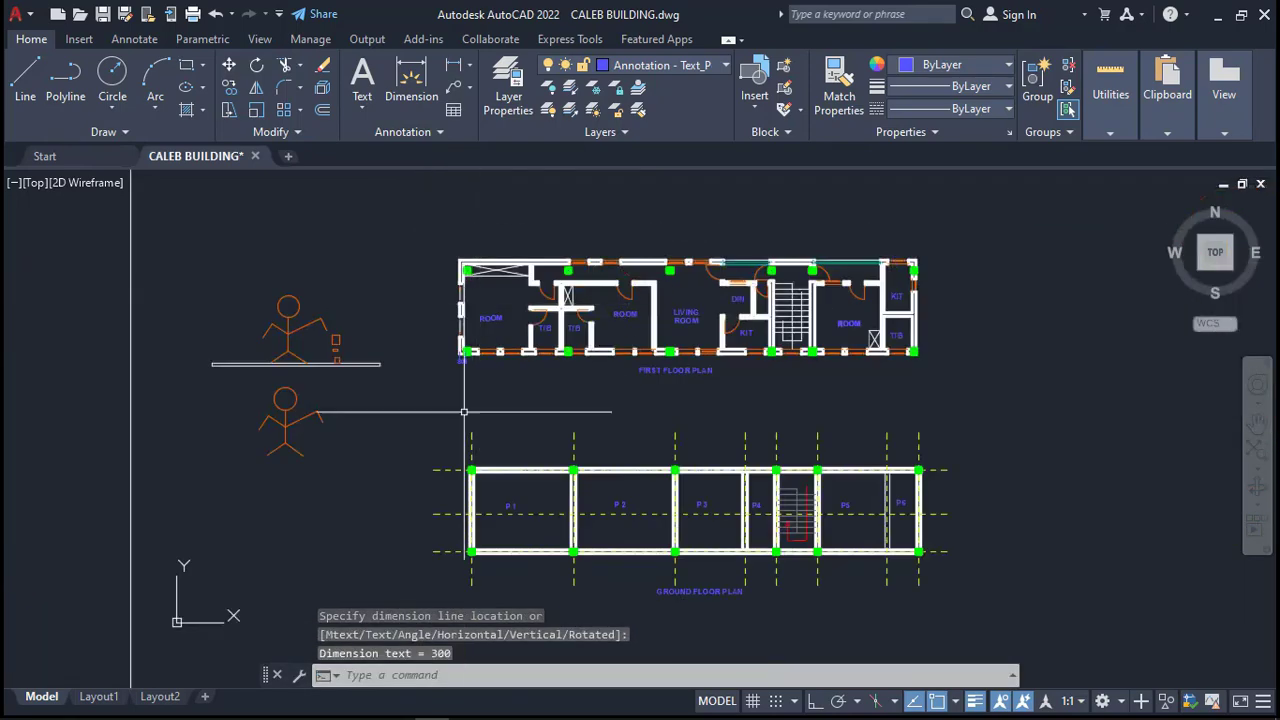
Add a vertical linear dimension from the top face of the upper row's second column from the left to the outer wall face
{"action": "scroll", "coordinate": [487, 537], "scroll_direction": "up", "scroll_amount": 2}
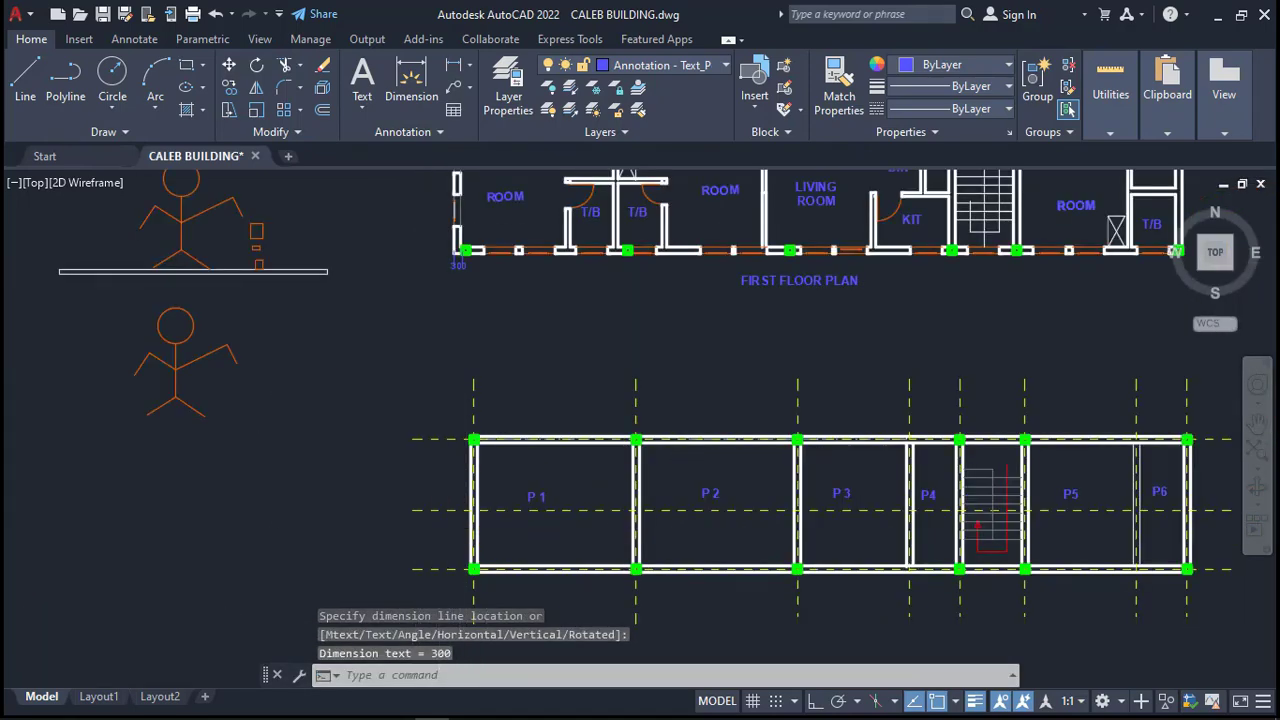
{"action": "scroll", "coordinate": [591, 200], "scroll_direction": "down", "scroll_amount": 2}
{"action": "scroll", "coordinate": [557, 251], "scroll_direction": "up", "scroll_amount": 6}
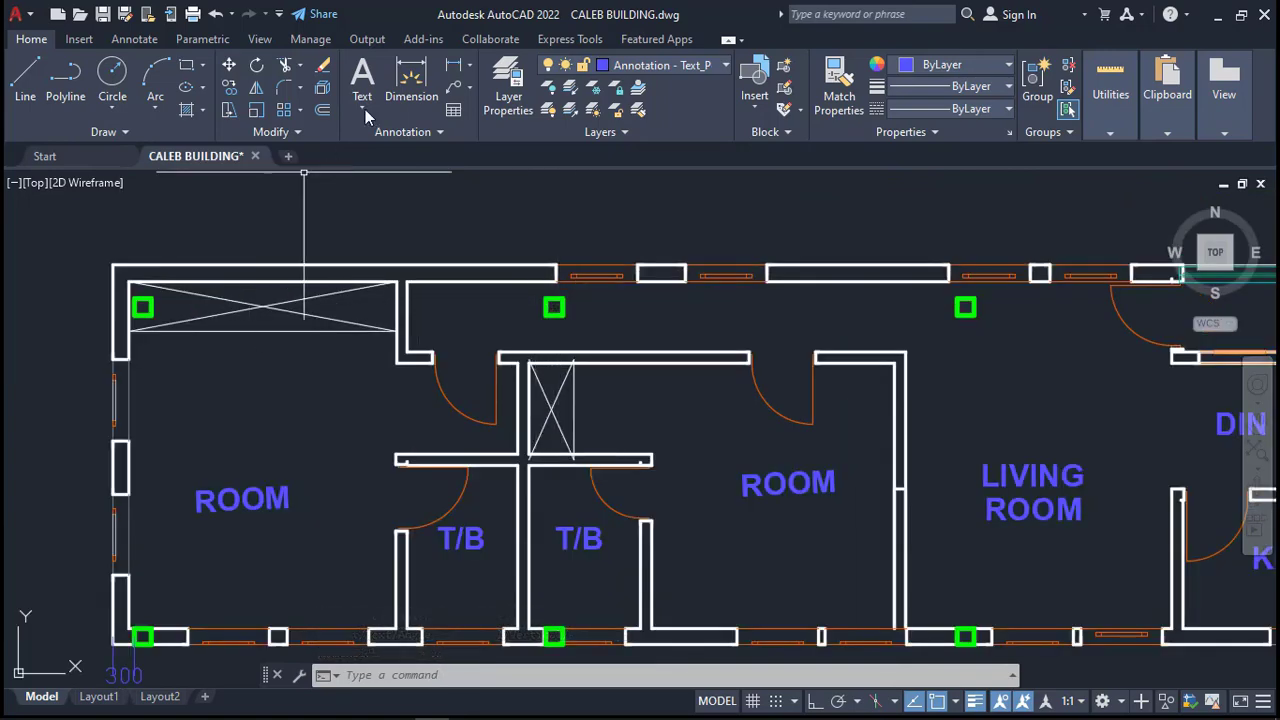
{"action": "left_click", "coordinate": [452, 66]}
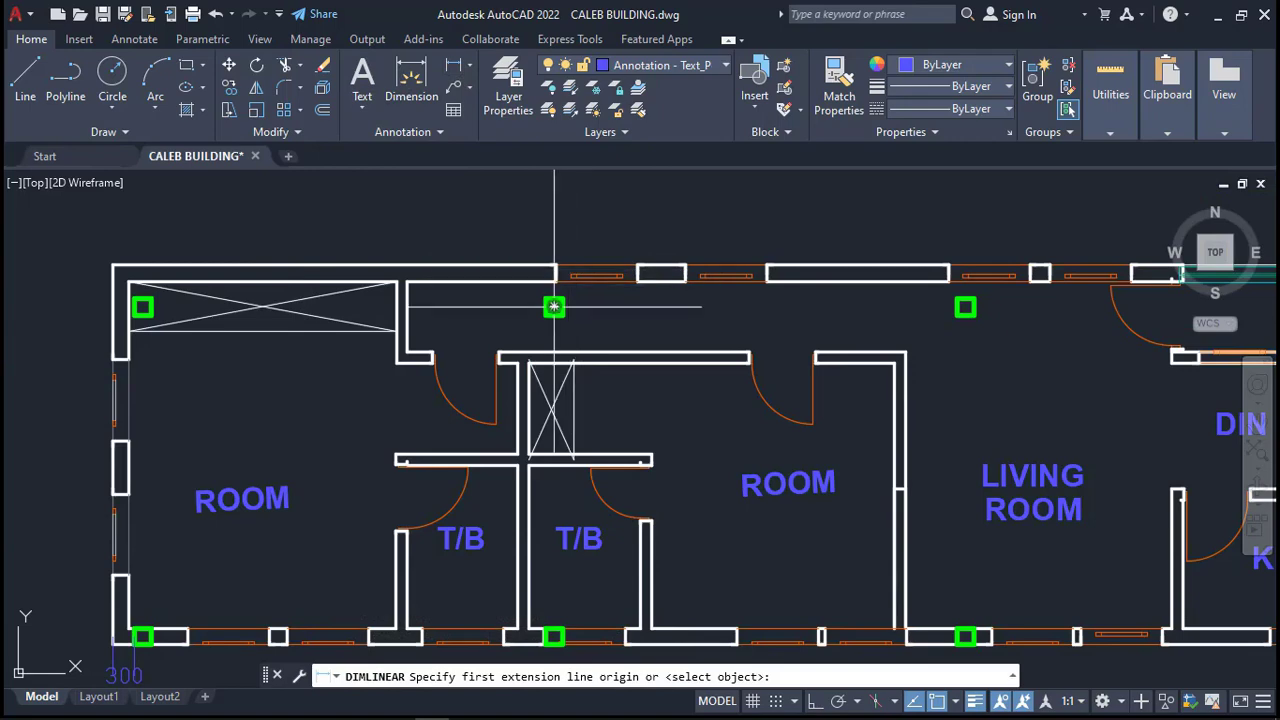
{"action": "scroll", "coordinate": [554, 307], "scroll_direction": "up", "scroll_amount": 3}
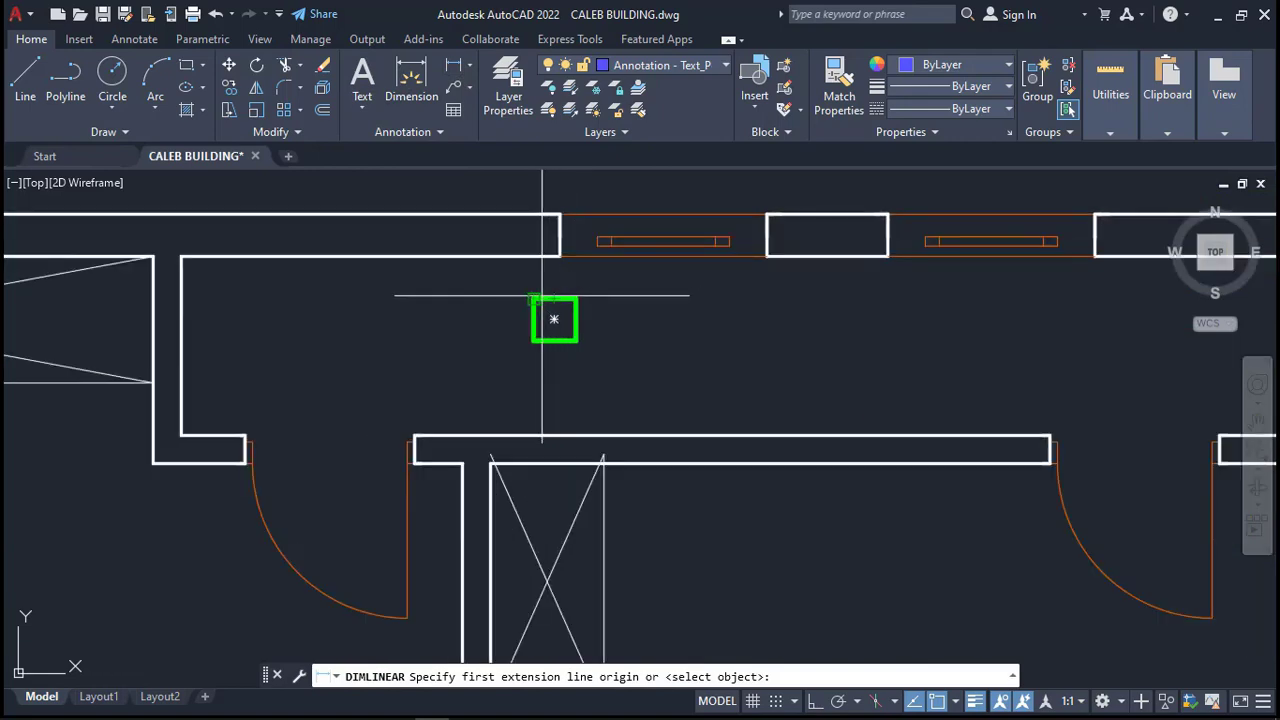
{"action": "left_click", "coordinate": [541, 295]}
{"action": "scroll", "coordinate": [549, 314], "scroll_direction": "down", "scroll_amount": 5}
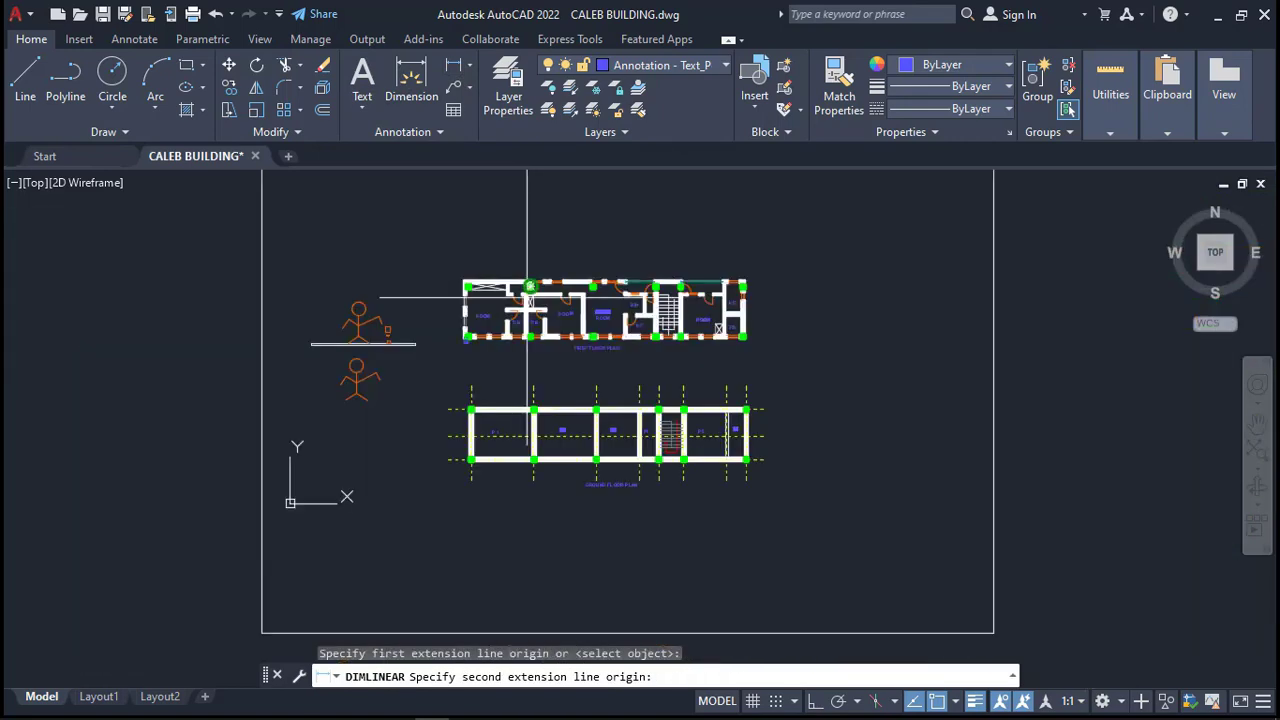
{"action": "scroll", "coordinate": [533, 410], "scroll_direction": "up", "scroll_amount": 2}
{"action": "scroll", "coordinate": [533, 410], "scroll_direction": "up", "scroll_amount": 3}
{"action": "scroll", "coordinate": [540, 300], "scroll_direction": "down", "scroll_amount": 4}
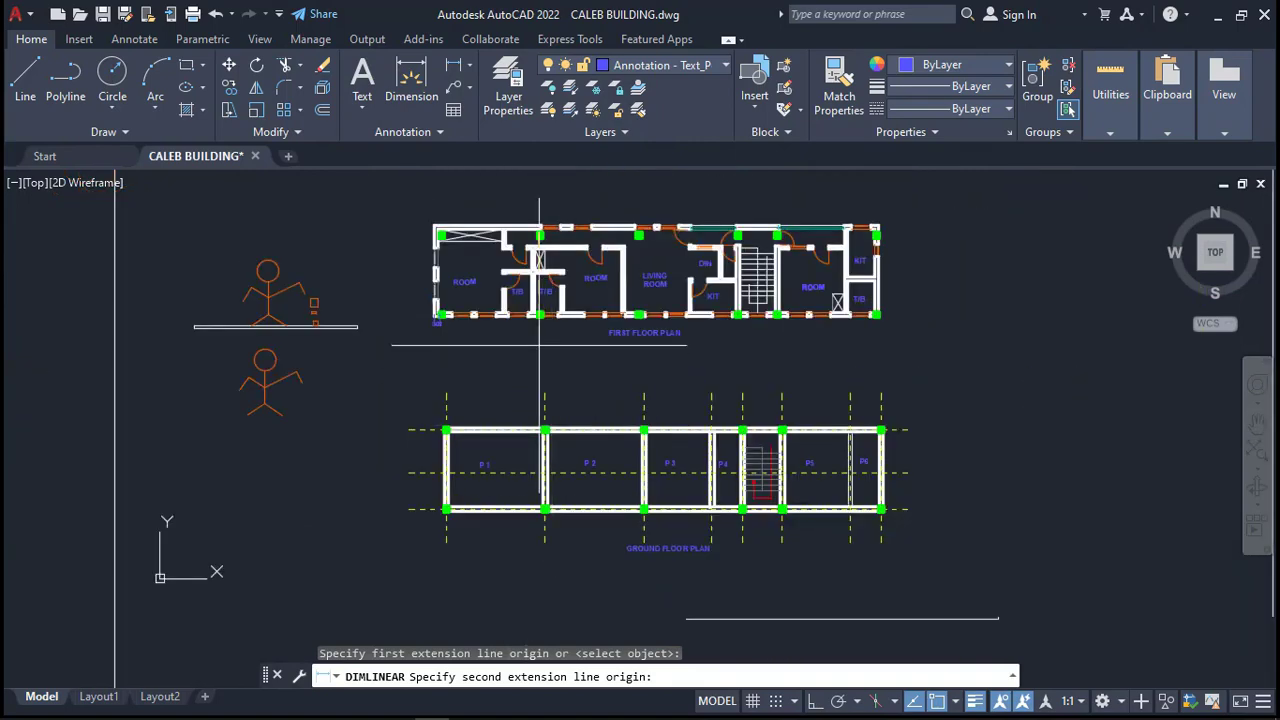
{"action": "scroll", "coordinate": [543, 254], "scroll_direction": "up", "scroll_amount": 3}
{"action": "scroll", "coordinate": [522, 310], "scroll_direction": "up", "scroll_amount": 4}
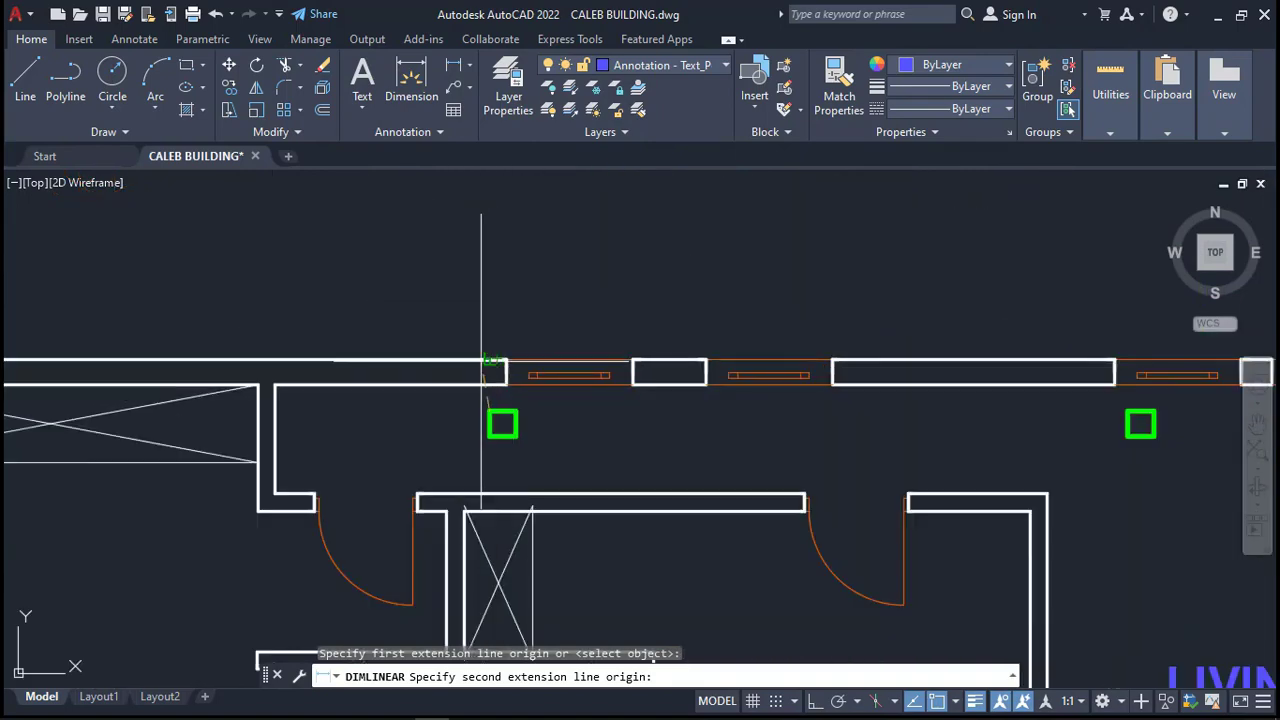
{"action": "left_click", "coordinate": [490, 360]}
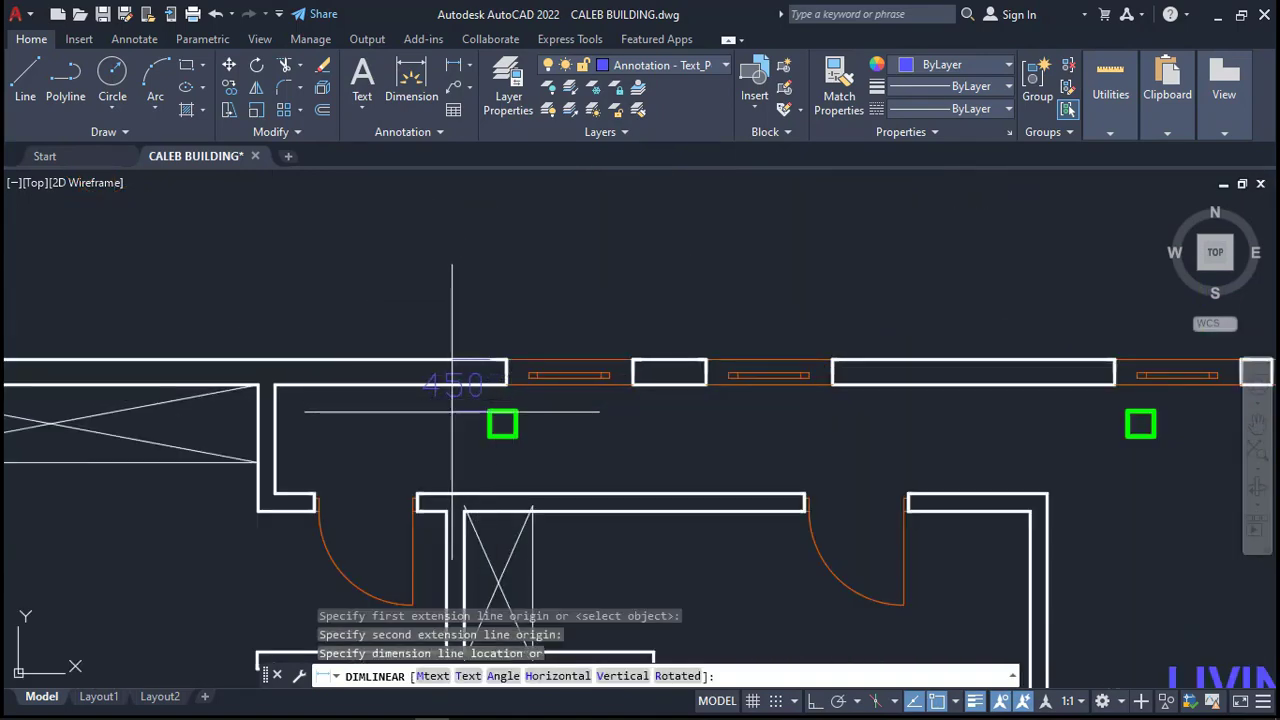
{"action": "left_click", "coordinate": [432, 416]}
{"action": "scroll", "coordinate": [491, 357], "scroll_direction": "down", "scroll_amount": 6}
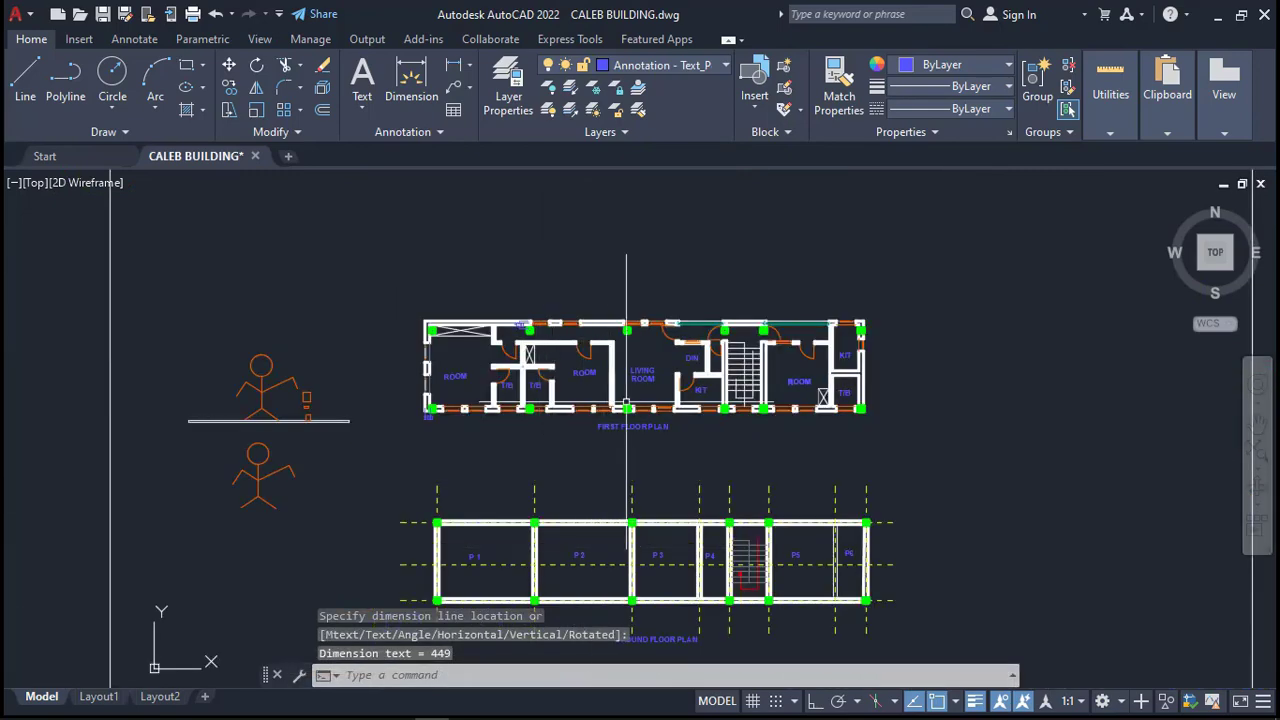
Examine how the columns sit against the outer walls at the left and right corners of the first floor plan
{"action": "scroll", "coordinate": [423, 418], "scroll_direction": "up", "scroll_amount": 4}
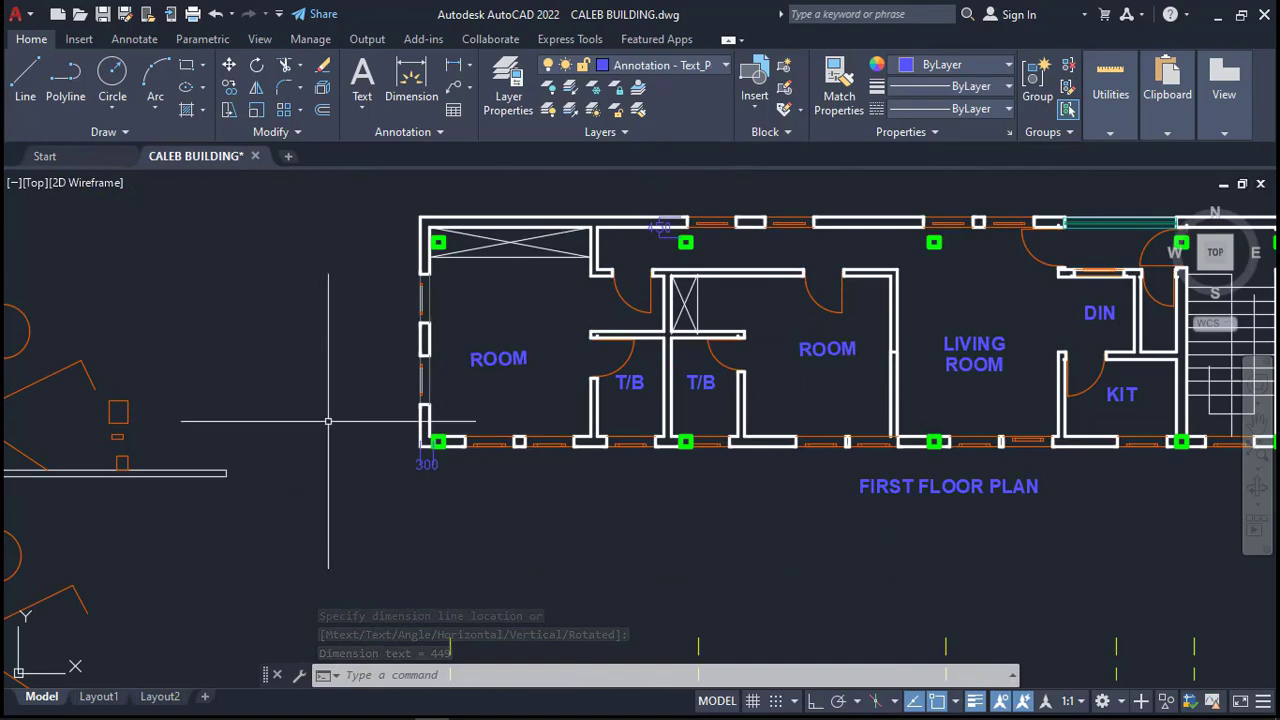
{"action": "scroll", "coordinate": [320, 440], "scroll_direction": "down", "scroll_amount": 4}
{"action": "scroll", "coordinate": [386, 322], "scroll_direction": "up", "scroll_amount": 4}
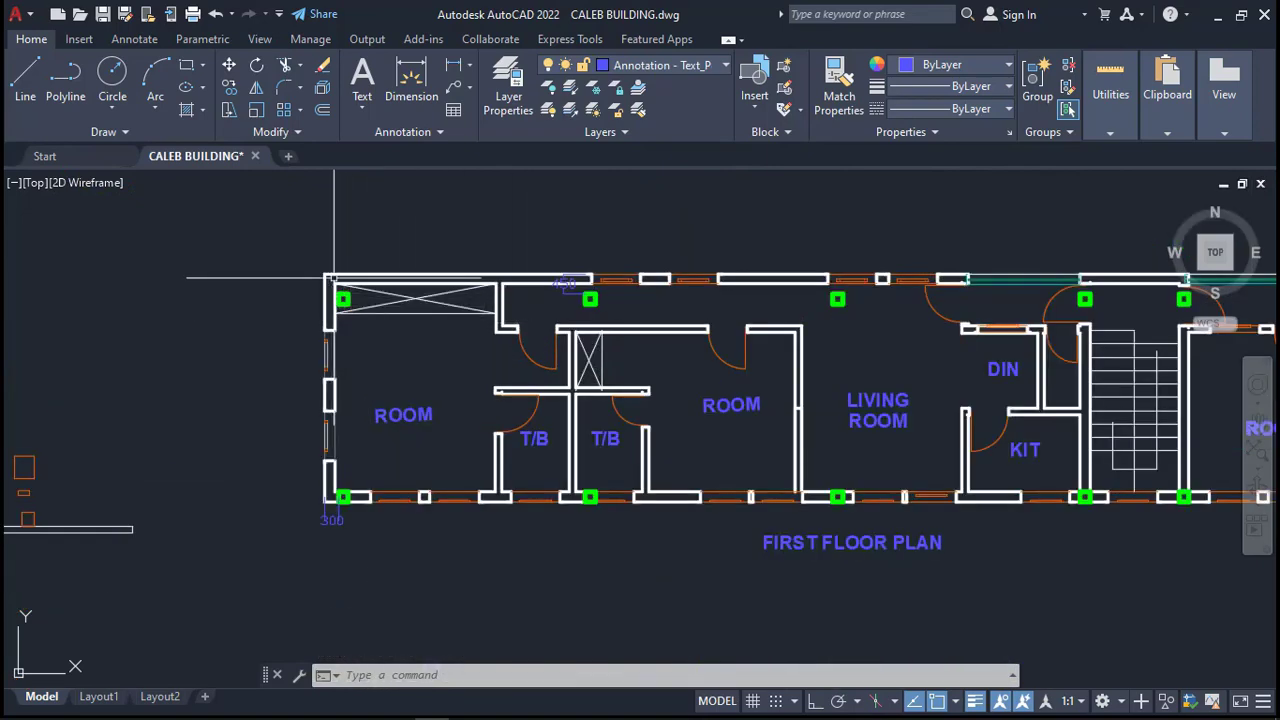
{"action": "scroll", "coordinate": [290, 275], "scroll_direction": "down", "scroll_amount": 4}
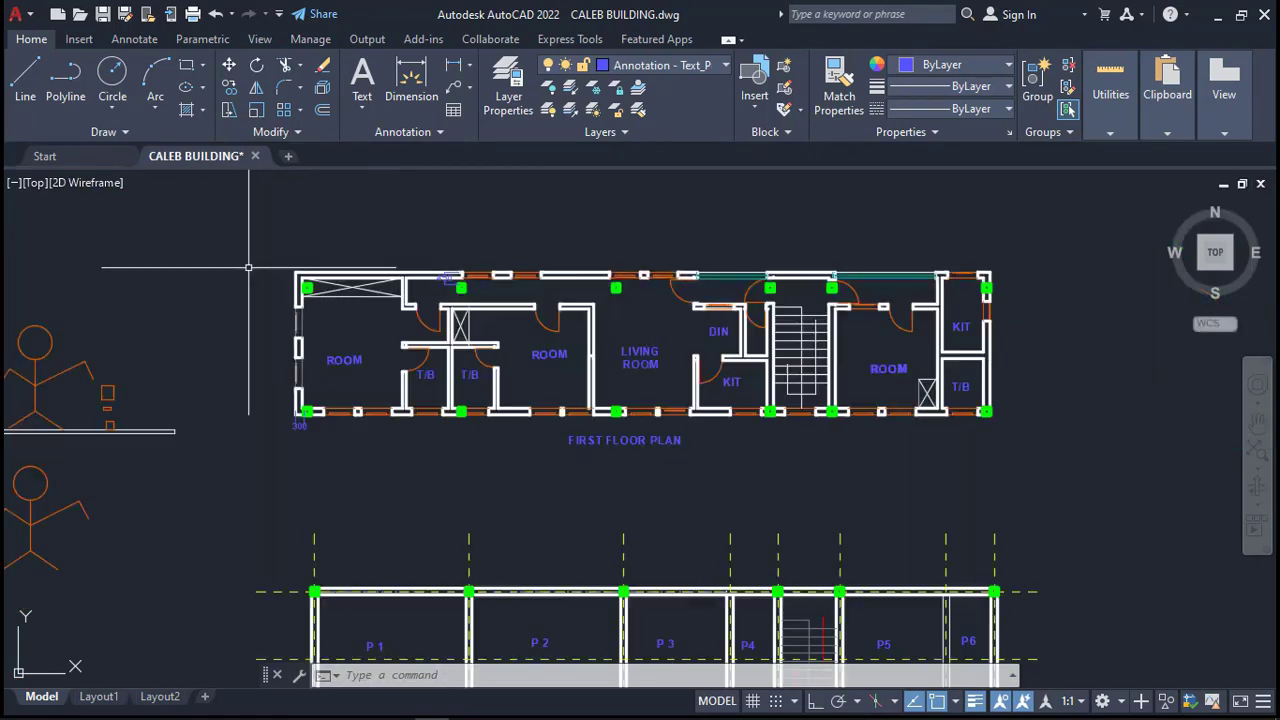
{"action": "scroll", "coordinate": [951, 272], "scroll_direction": "up", "scroll_amount": 4}
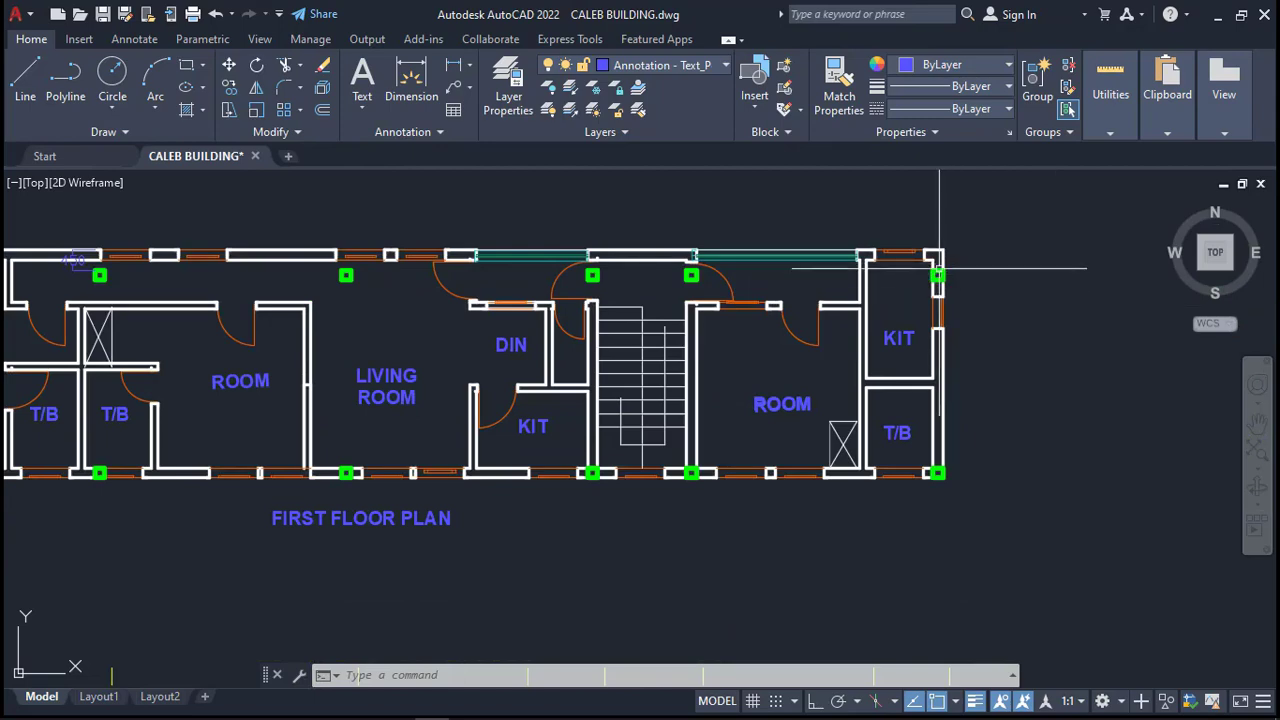
{"action": "scroll", "coordinate": [939, 268], "scroll_direction": "down", "scroll_amount": 4}
{"action": "scroll", "coordinate": [939, 395], "scroll_direction": "up", "scroll_amount": 4}
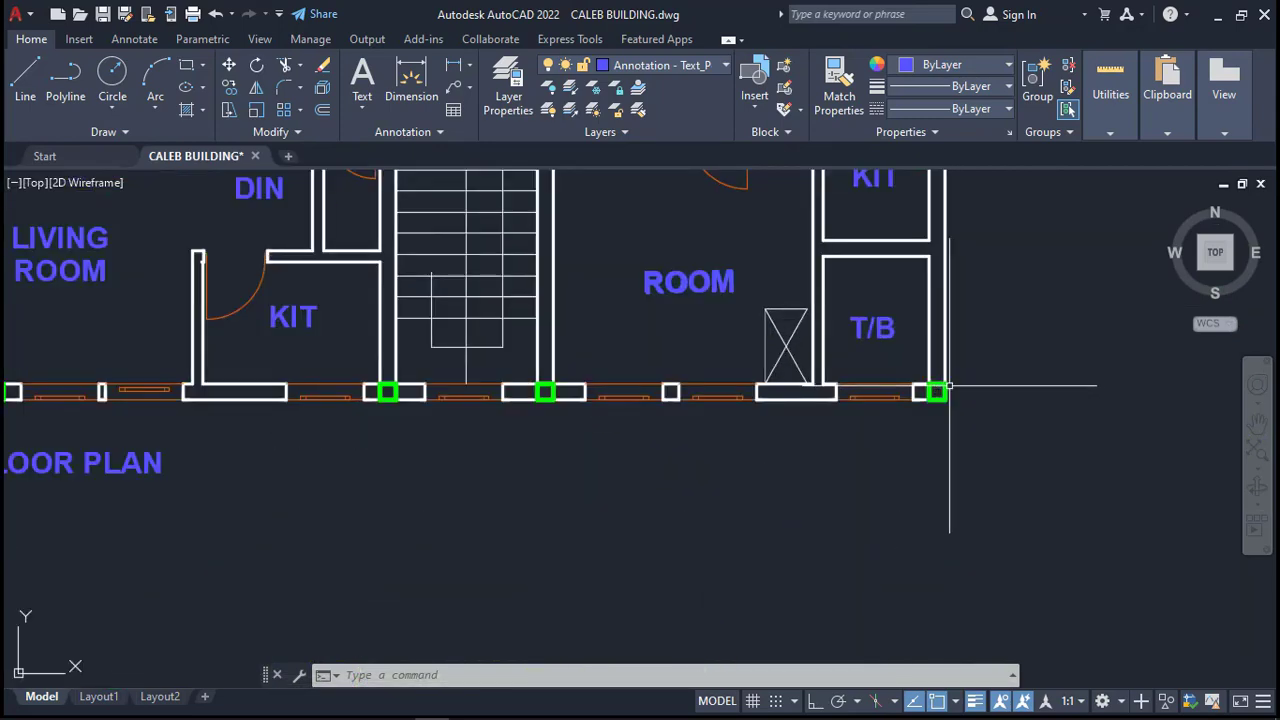
{"action": "scroll", "coordinate": [940, 386], "scroll_direction": "down", "scroll_amount": 4}
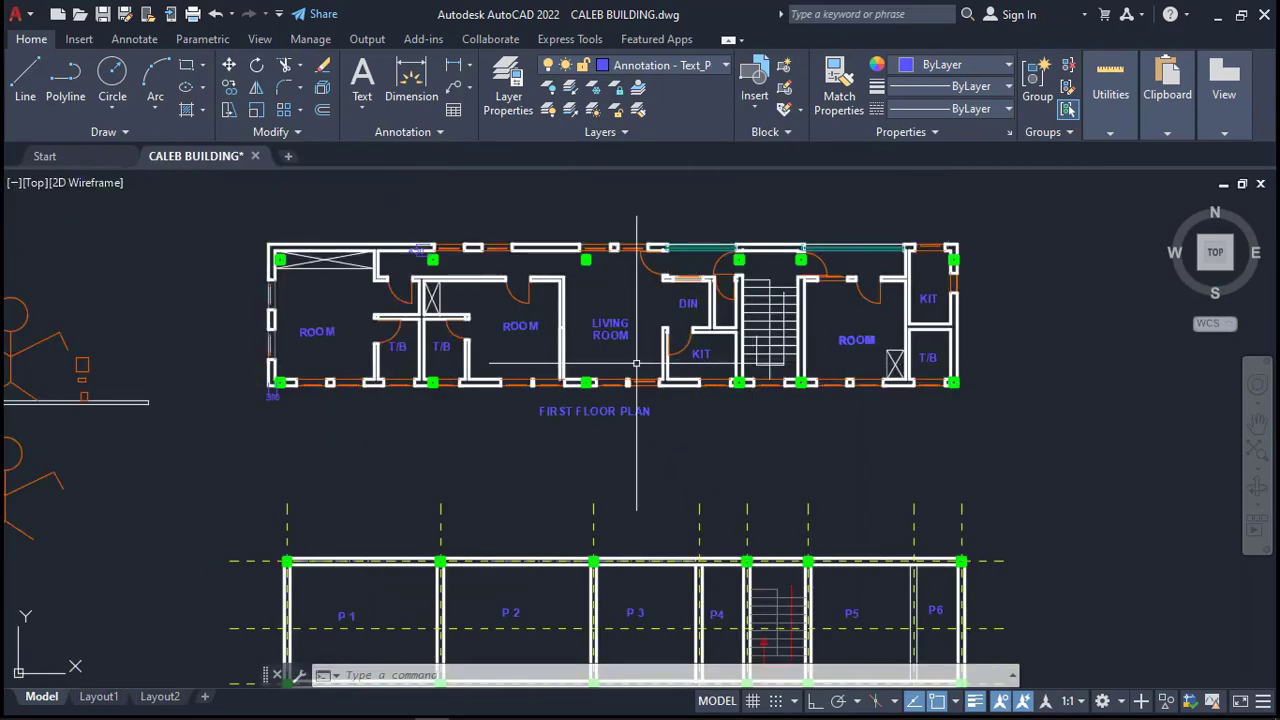
{"action": "scroll", "coordinate": [344, 390], "scroll_direction": "up", "scroll_amount": 4}
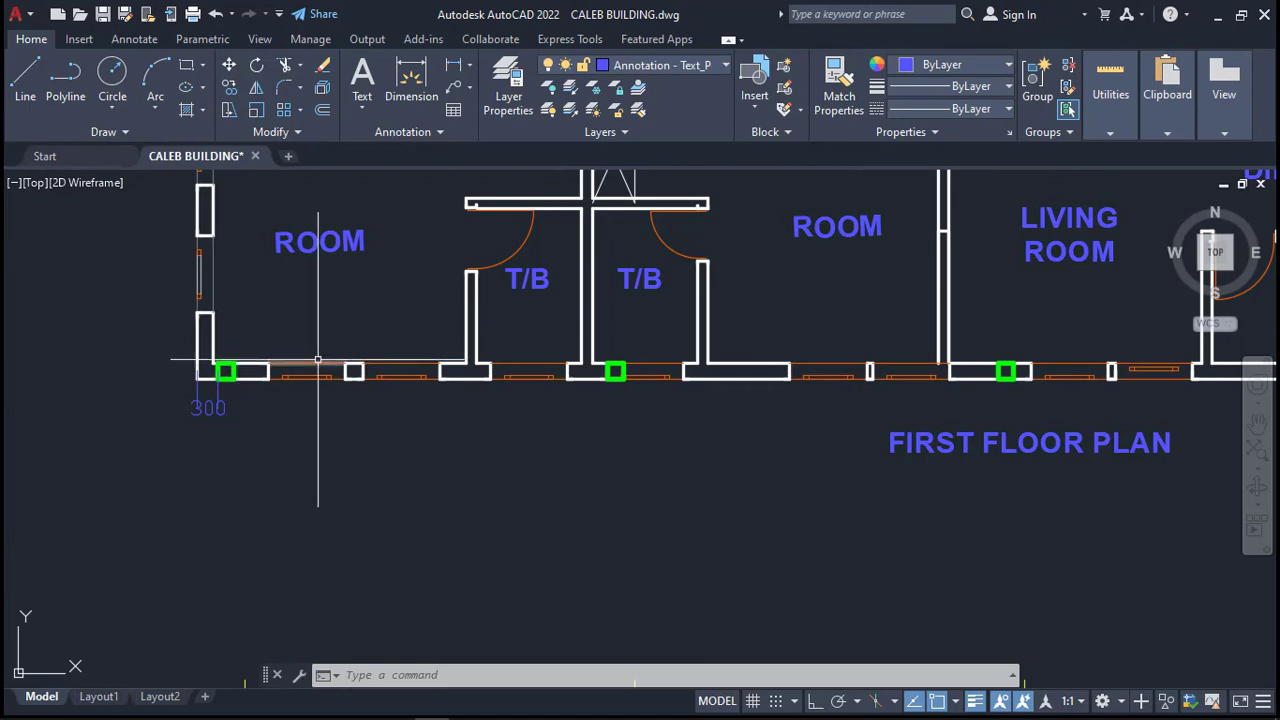
Examine where the lower-row columns fall along the first floor's bottom wall, especially the one at the T/B window opening
{"action": "scroll", "coordinate": [320, 362], "scroll_direction": "up", "scroll_amount": 2}
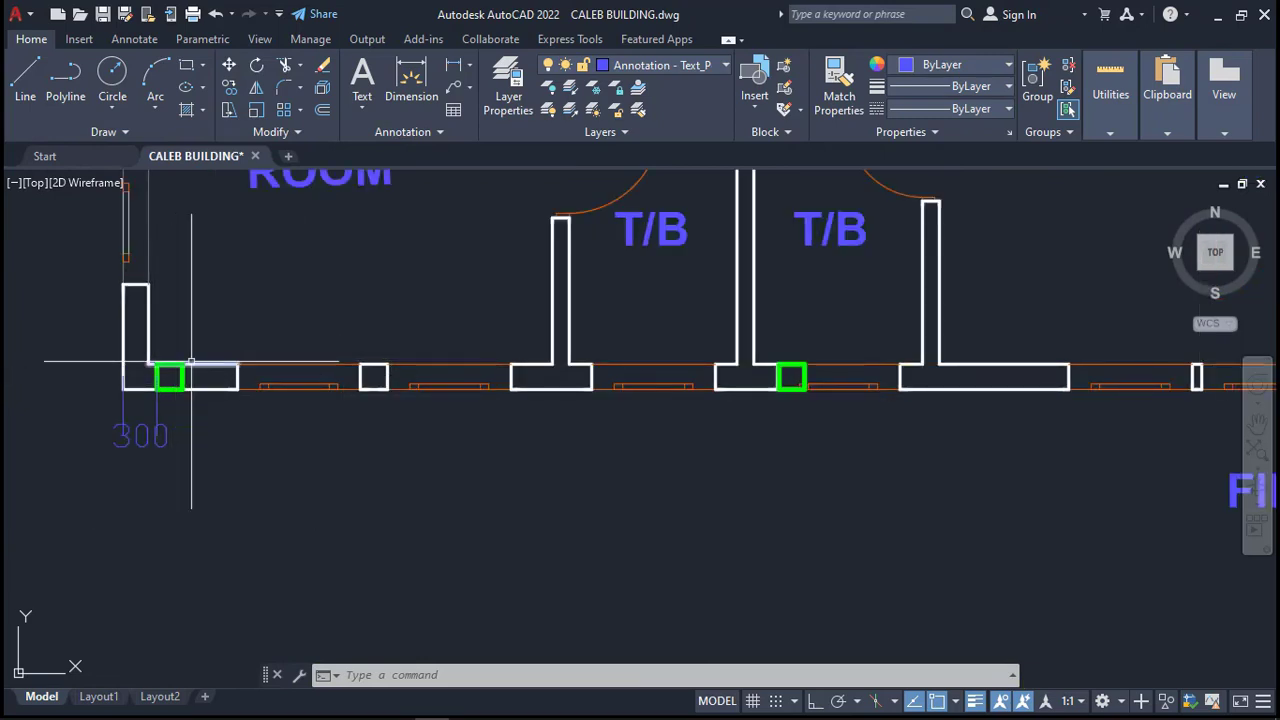
{"action": "scroll", "coordinate": [302, 376], "scroll_direction": "down", "scroll_amount": 2}
{"action": "scroll", "coordinate": [605, 375], "scroll_direction": "up", "scroll_amount": 3}
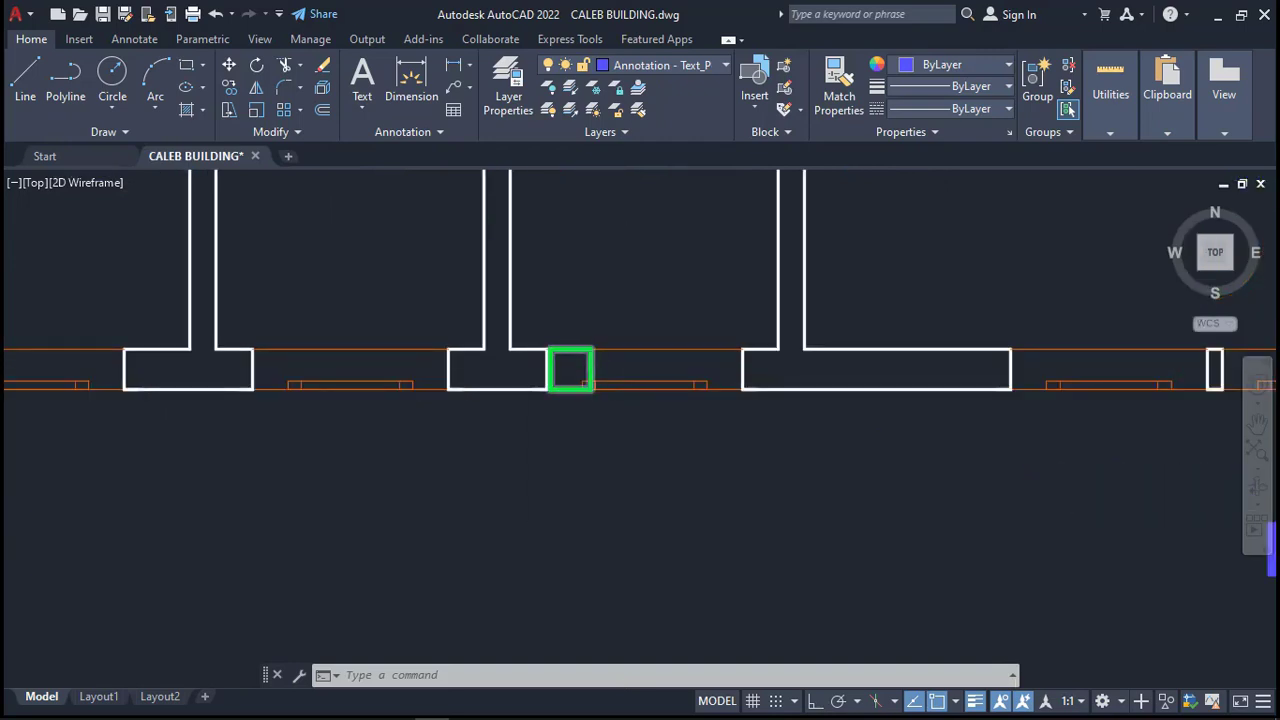
{"action": "scroll", "coordinate": [524, 361], "scroll_direction": "up", "scroll_amount": 2}
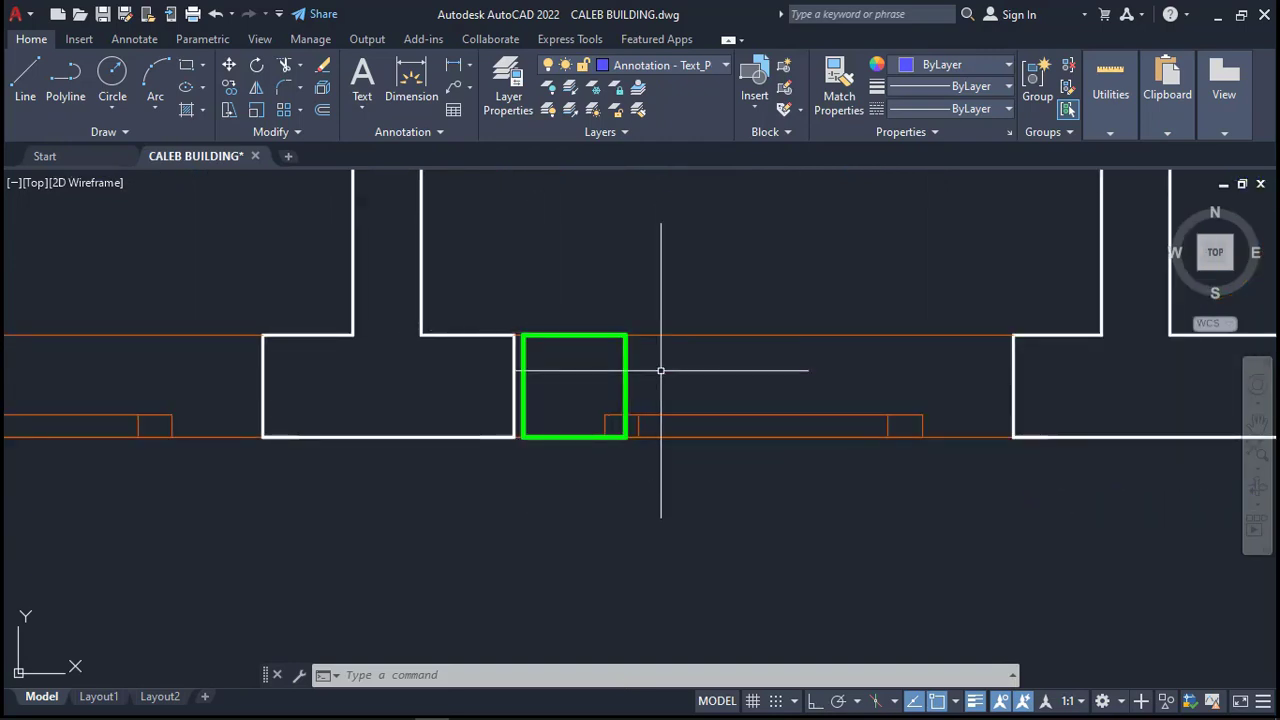
{"action": "scroll", "coordinate": [588, 343], "scroll_direction": "down", "scroll_amount": 2}
{"action": "scroll", "coordinate": [588, 343], "scroll_direction": "down", "scroll_amount": 3}
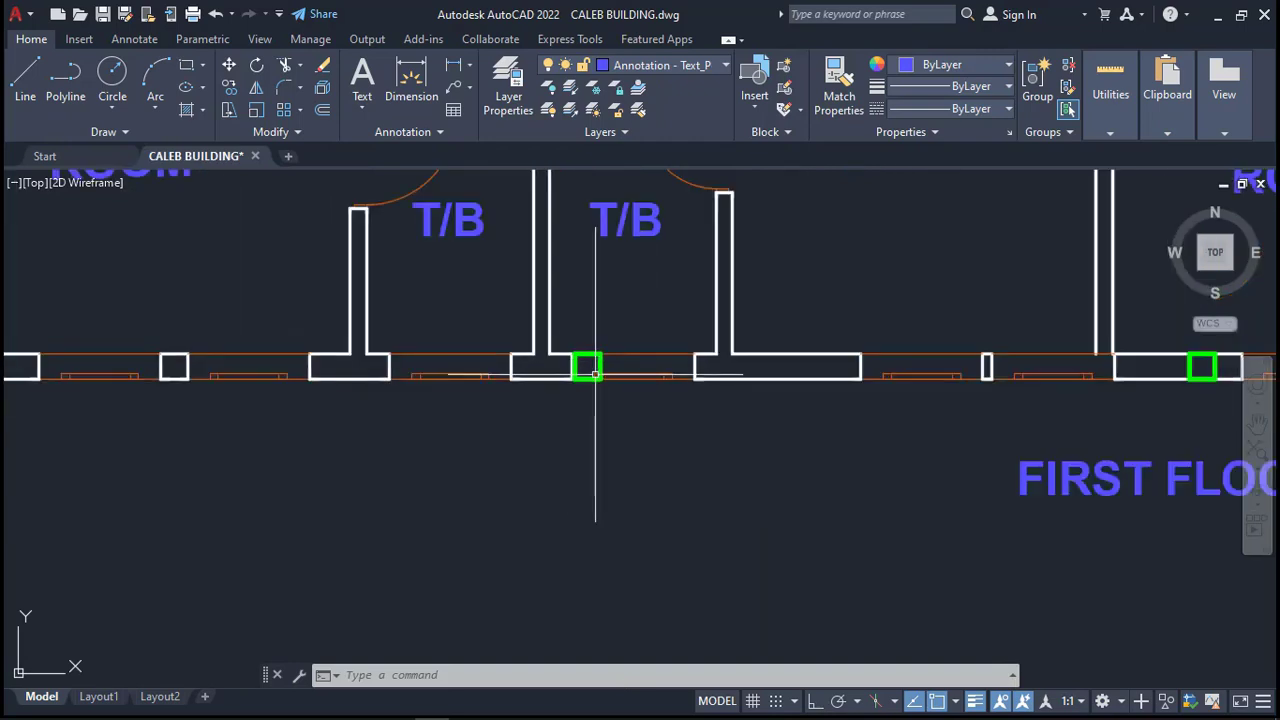
{"action": "scroll", "coordinate": [685, 350], "scroll_direction": "up", "scroll_amount": 2}
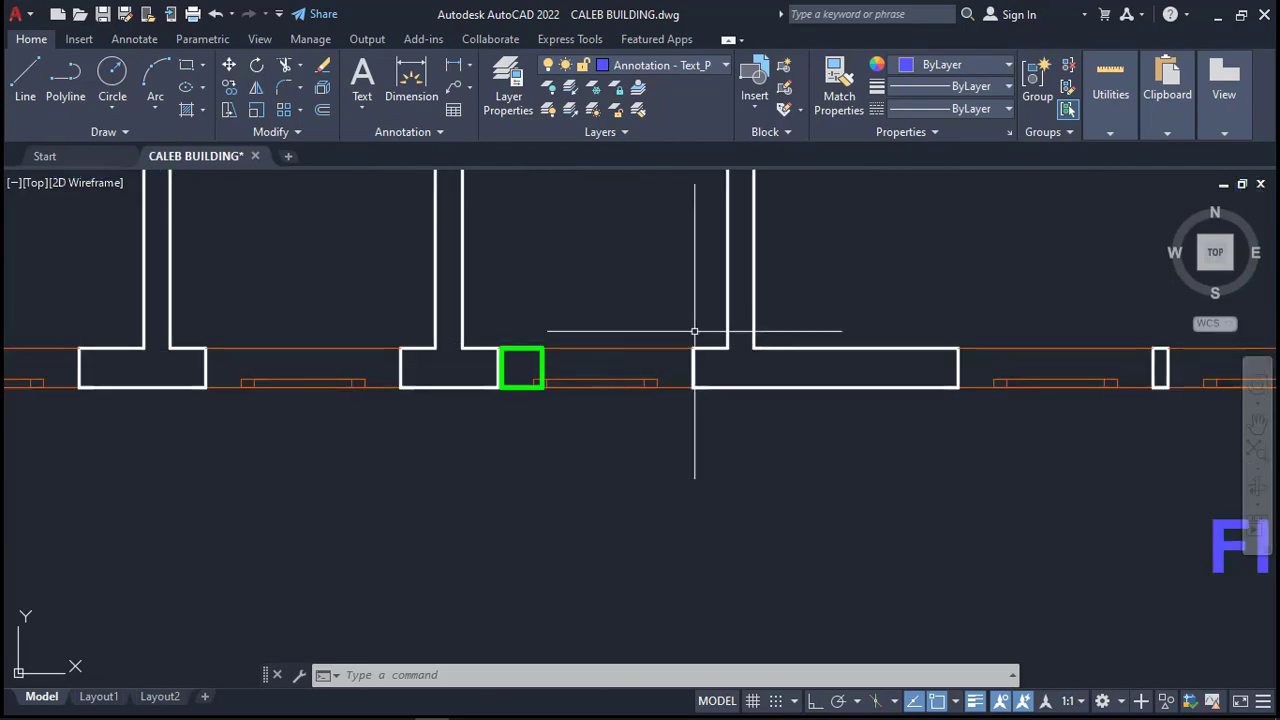
{"action": "scroll", "coordinate": [611, 312], "scroll_direction": "down", "scroll_amount": 4}
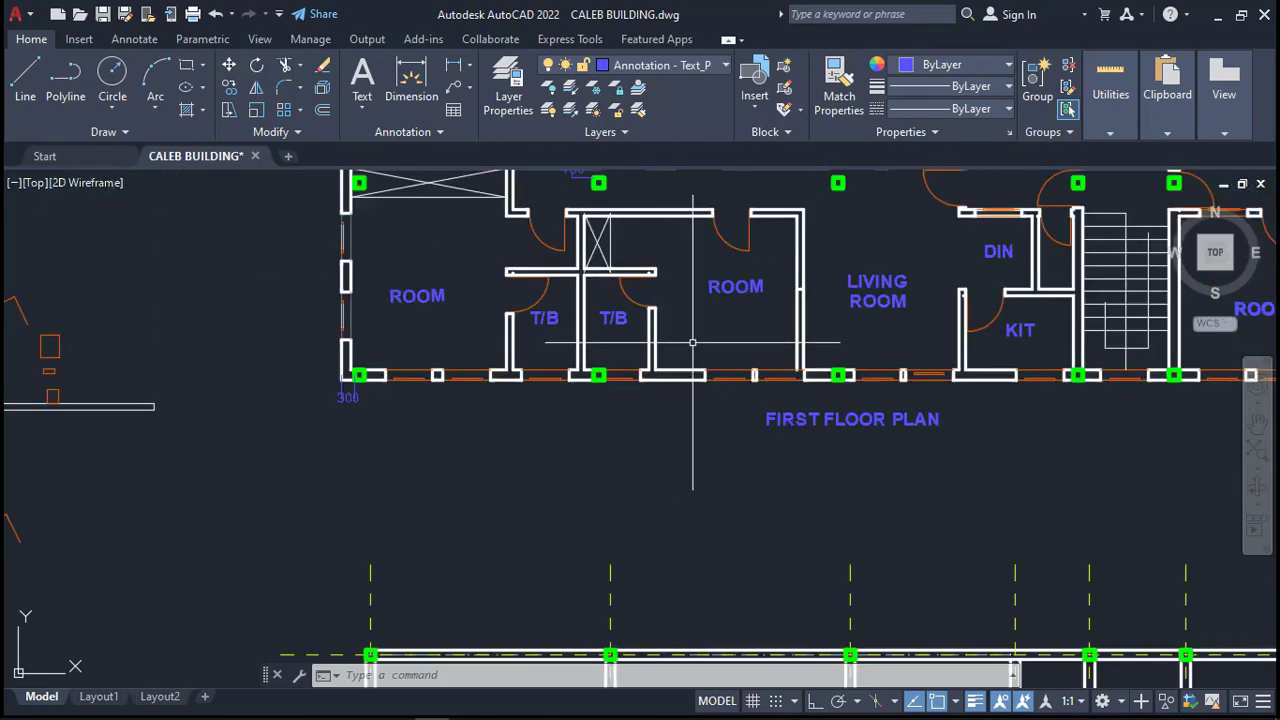
{"action": "scroll", "coordinate": [620, 388], "scroll_direction": "up", "scroll_amount": 3}
{"action": "scroll", "coordinate": [642, 382], "scroll_direction": "up", "scroll_amount": 2}
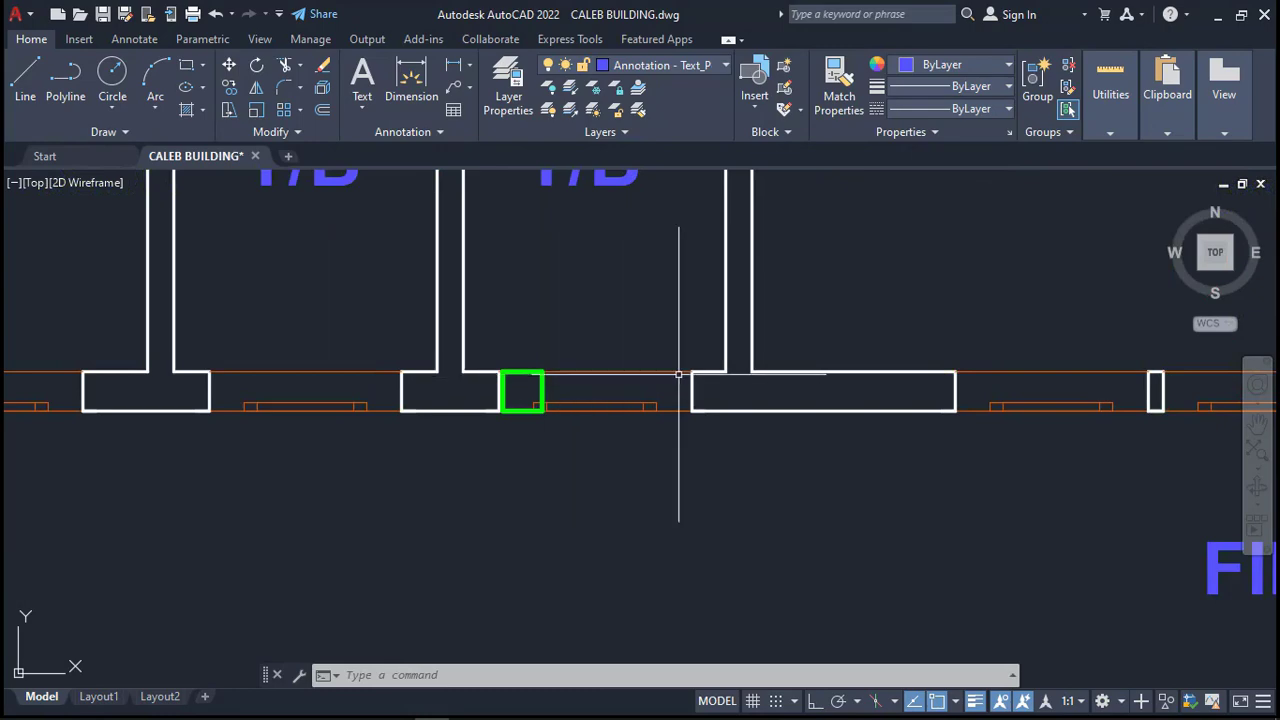
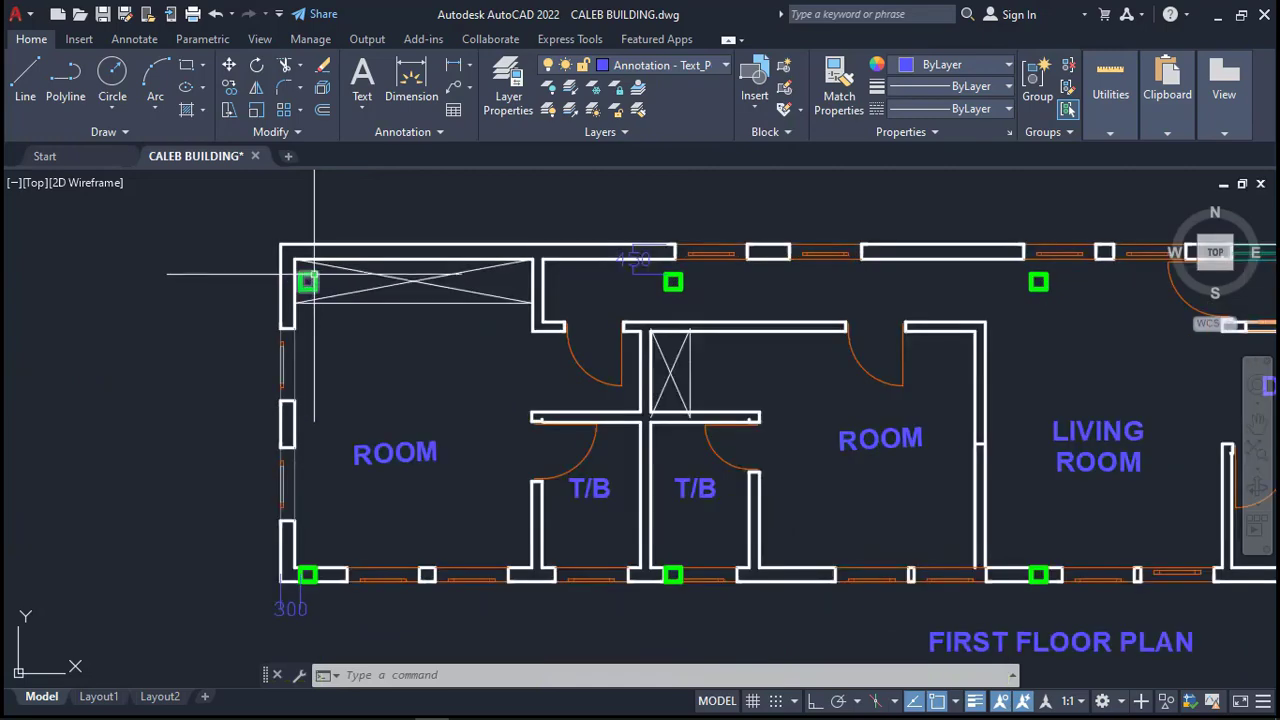
Change the colour of the first five columns from the left in the first floor plan's upper row to Magenta
{"action": "left_click", "coordinate": [671, 281]}
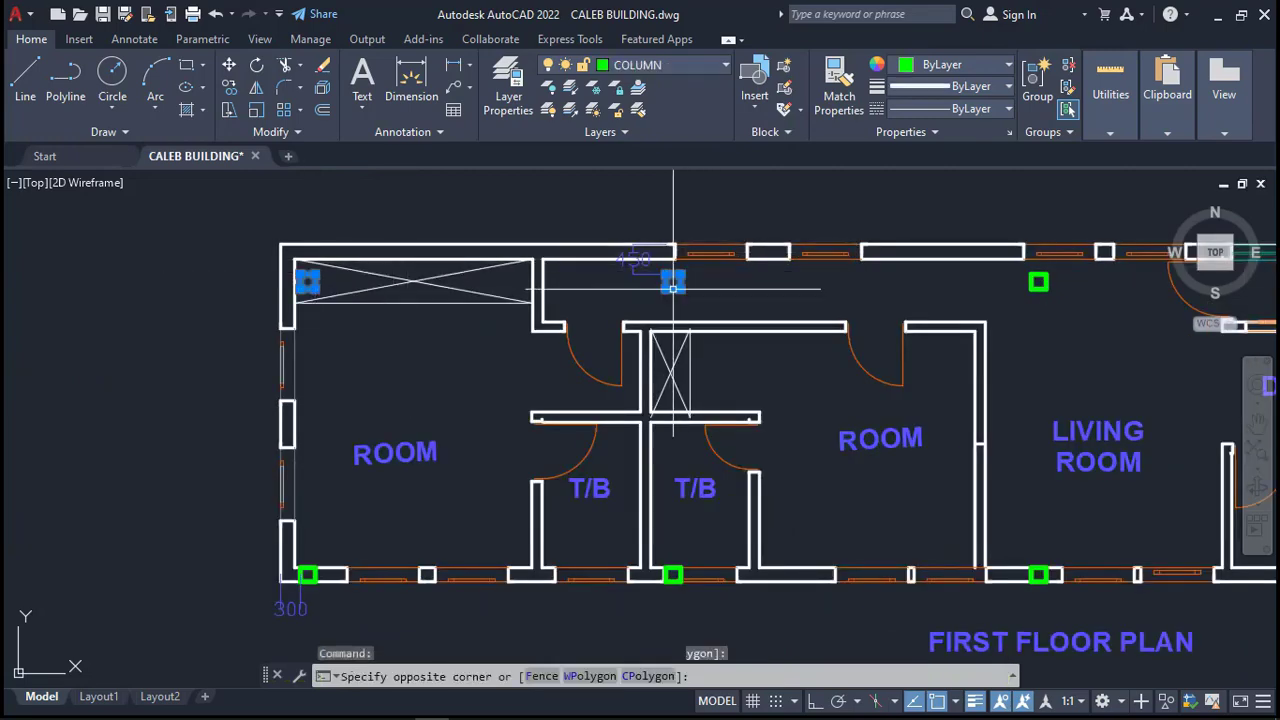
{"action": "scroll", "coordinate": [467, 314], "scroll_direction": "down", "scroll_amount": 2}
{"action": "scroll", "coordinate": [831, 297], "scroll_direction": "up", "scroll_amount": 2}
{"action": "left_click", "coordinate": [821, 290]}
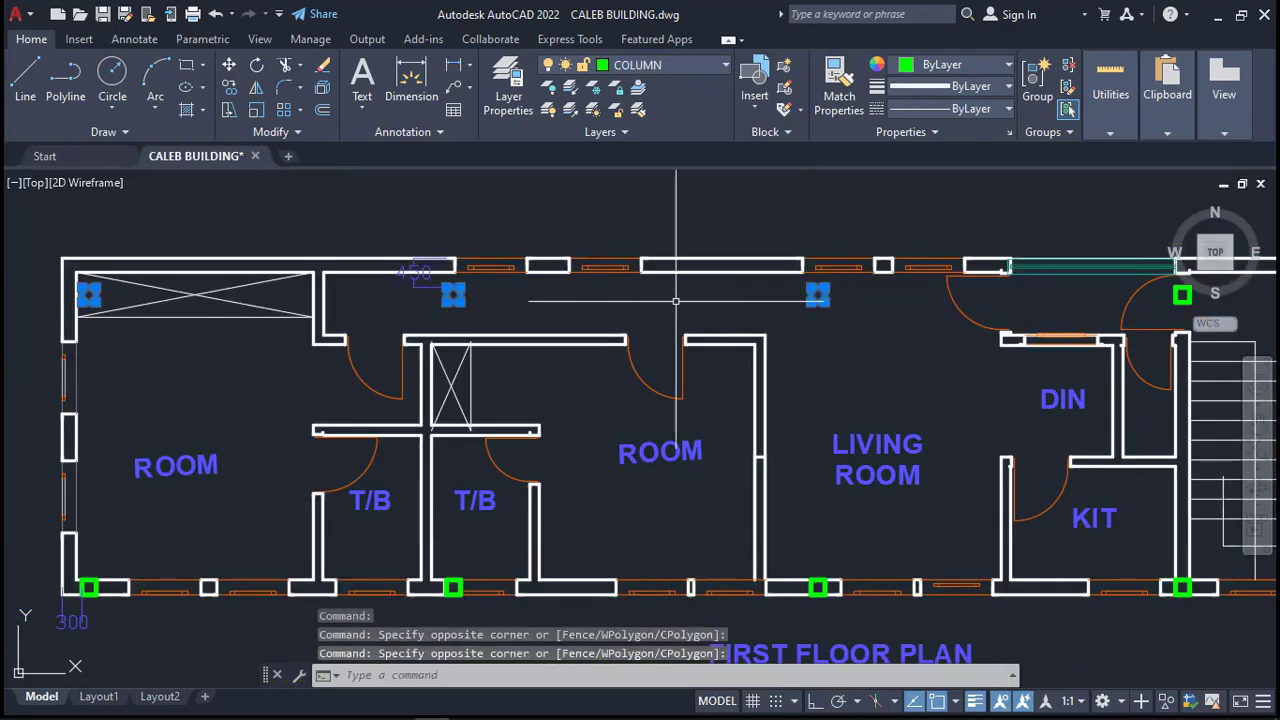
{"action": "scroll", "coordinate": [677, 288], "scroll_direction": "down", "scroll_amount": 2}
{"action": "scroll", "coordinate": [1015, 293], "scroll_direction": "up", "scroll_amount": 3}
{"action": "left_click", "coordinate": [1054, 292]}
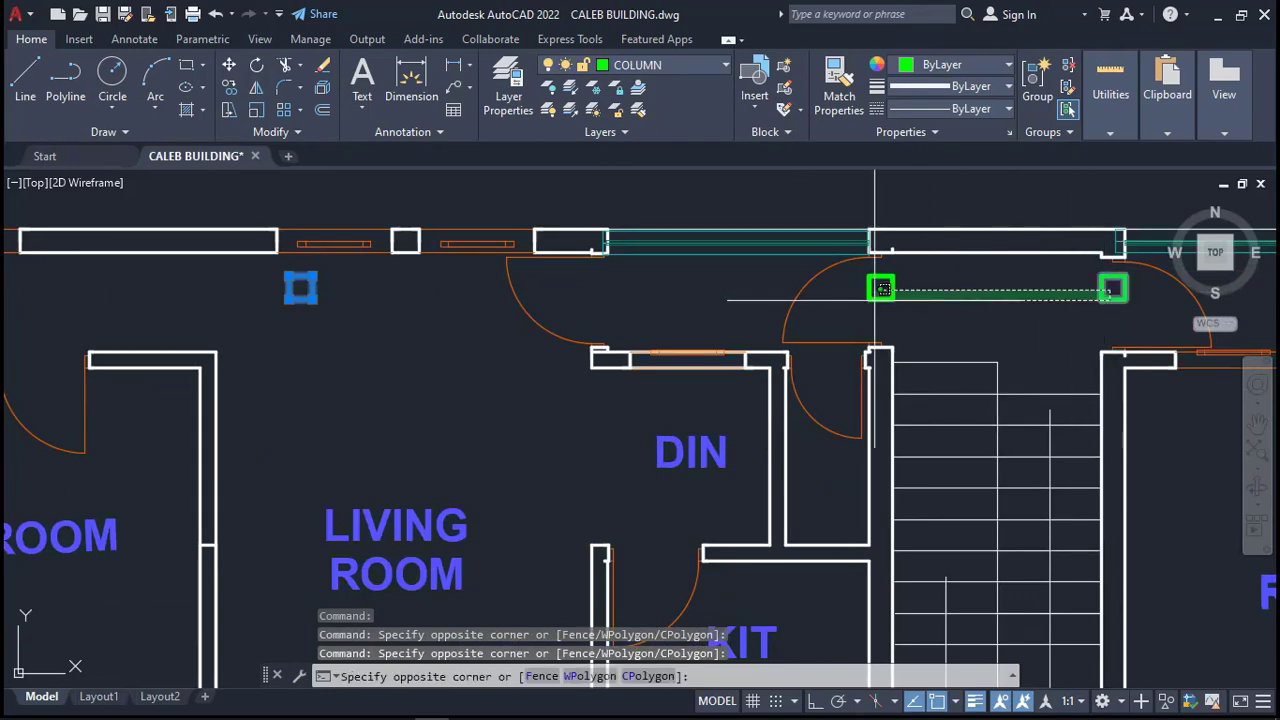
{"action": "left_click", "coordinate": [962, 291]}
{"action": "scroll", "coordinate": [505, 265], "scroll_direction": "down", "scroll_amount": 2}
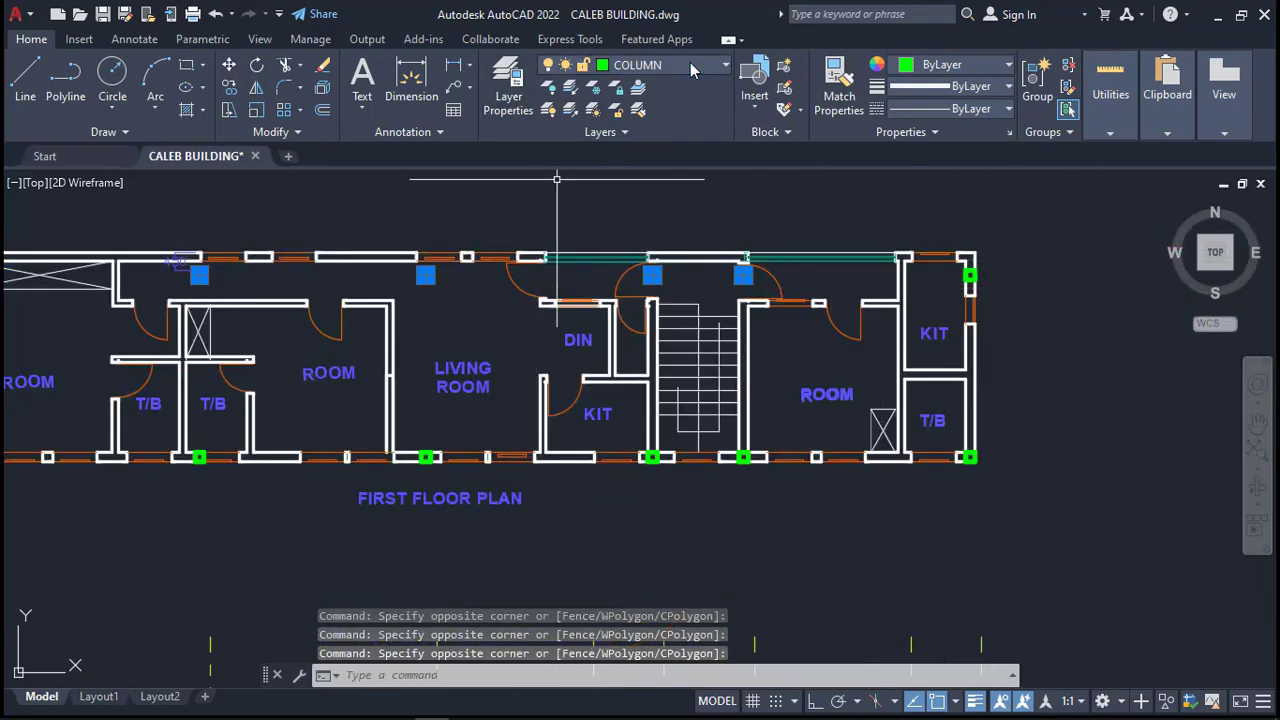
{"action": "left_click", "coordinate": [932, 66]}
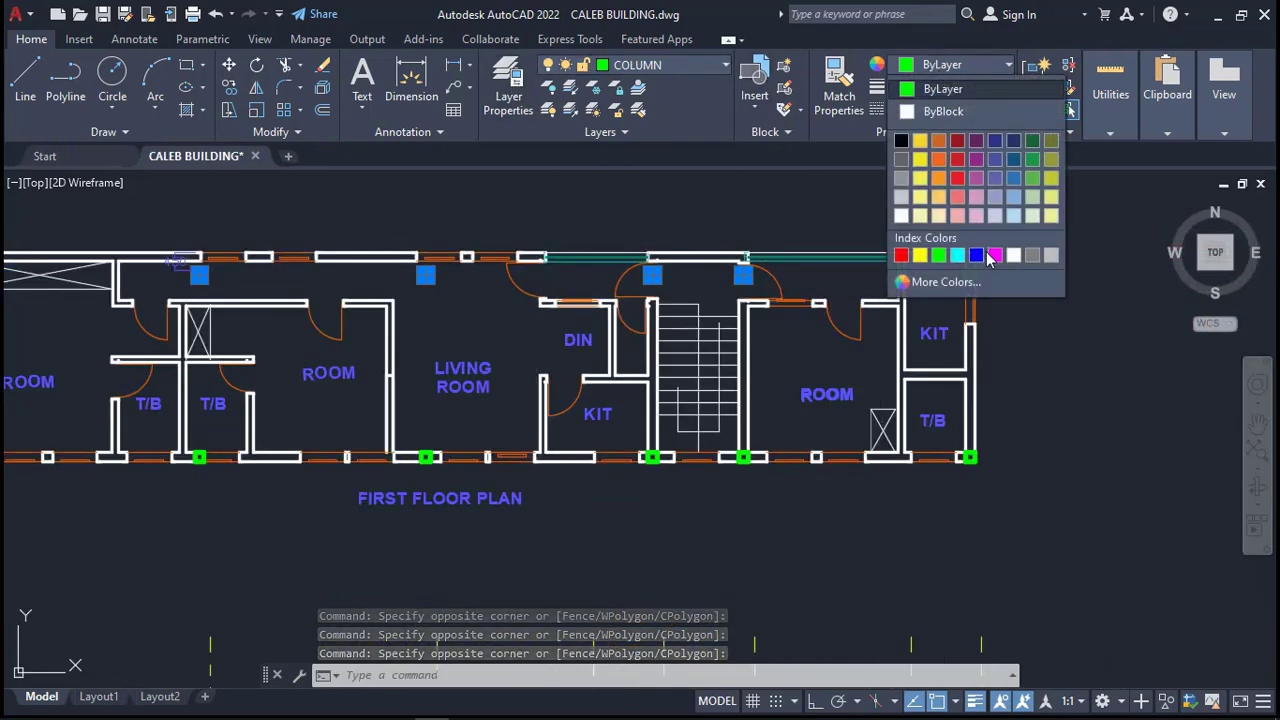
{"action": "left_click", "coordinate": [996, 256]}
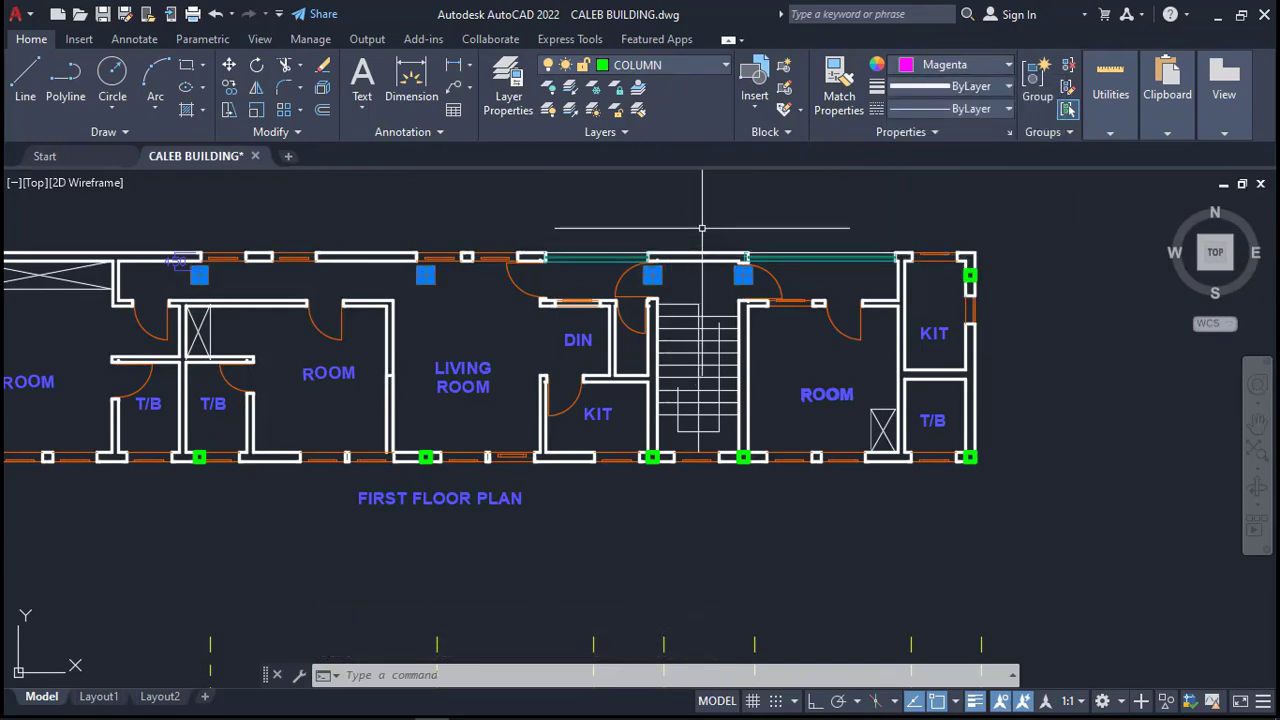
{"action": "scroll", "coordinate": [725, 225], "scroll_direction": "down", "scroll_amount": 2}
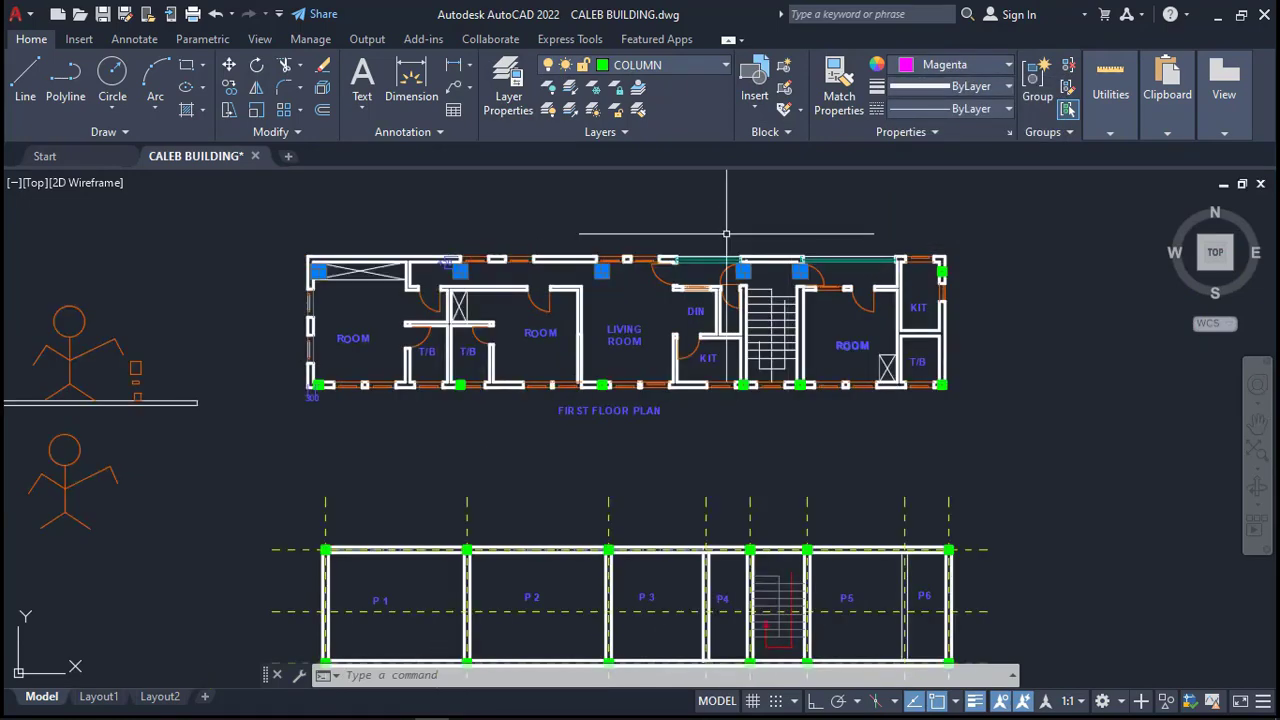
{"action": "key", "text": "Escape"}
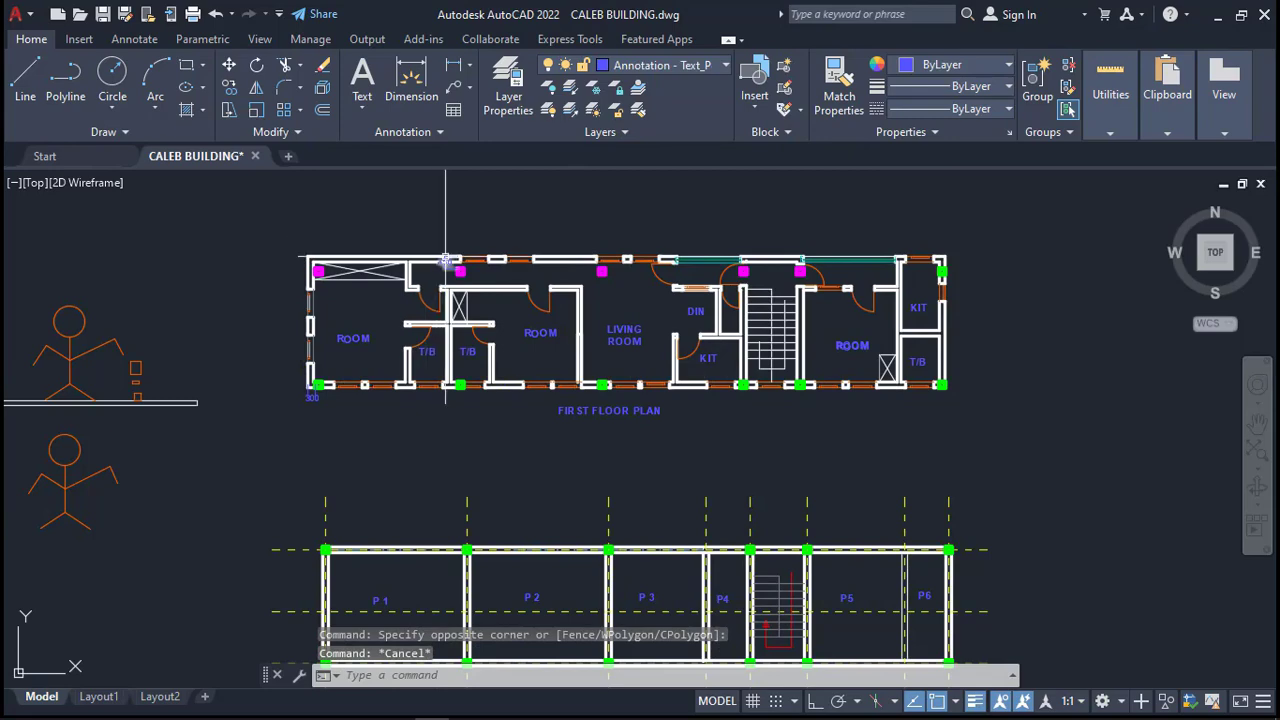
Examine the magenta columns' positions relative to the first floor's upper wall, rooms and stair
{"action": "scroll", "coordinate": [449, 261], "scroll_direction": "up", "scroll_amount": 2}
{"action": "scroll", "coordinate": [242, 233], "scroll_direction": "up", "scroll_amount": 2}
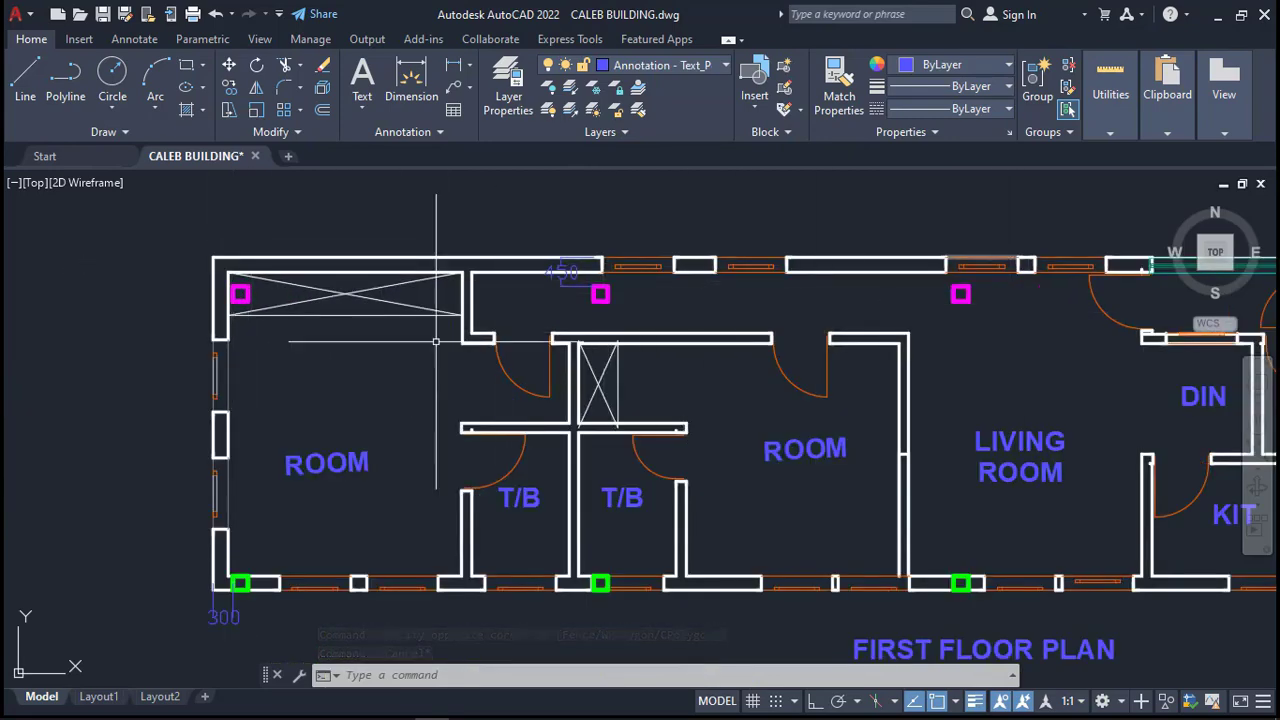
{"action": "scroll", "coordinate": [608, 293], "scroll_direction": "down", "scroll_amount": 4}
{"action": "scroll", "coordinate": [608, 293], "scroll_direction": "down", "scroll_amount": 2}
{"action": "scroll", "coordinate": [925, 325], "scroll_direction": "up", "scroll_amount": 2}
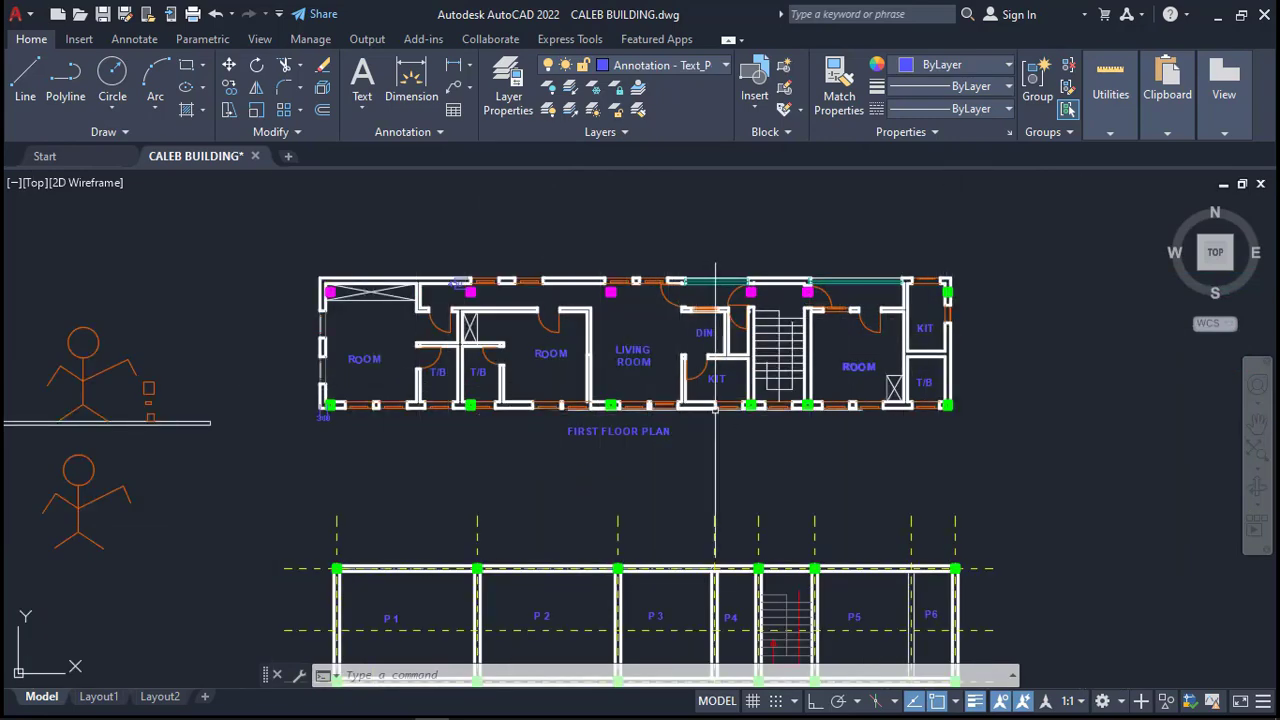
{"action": "scroll", "coordinate": [773, 405], "scroll_direction": "up", "scroll_amount": 2}
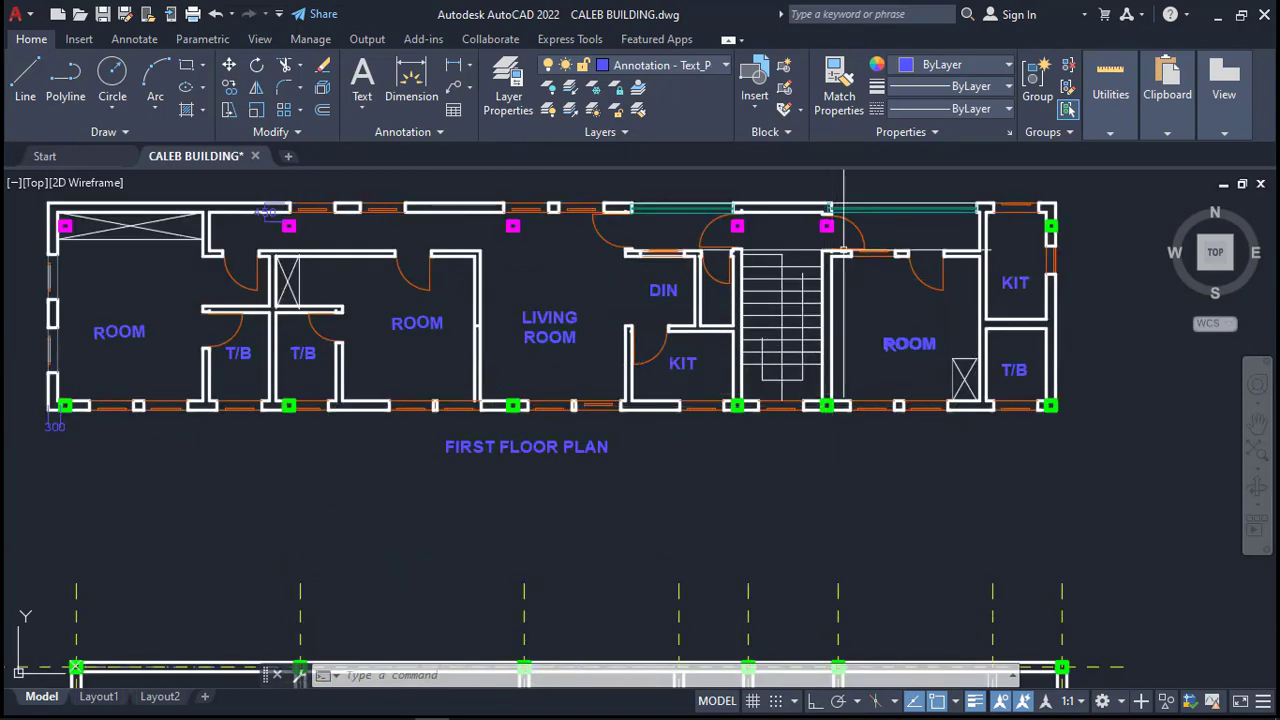
Examine the magenta columns along the first floor's upper wall, from the far left room to the stair, against the ground floor plan
{"action": "scroll", "coordinate": [848, 250], "scroll_direction": "down", "scroll_amount": 2}
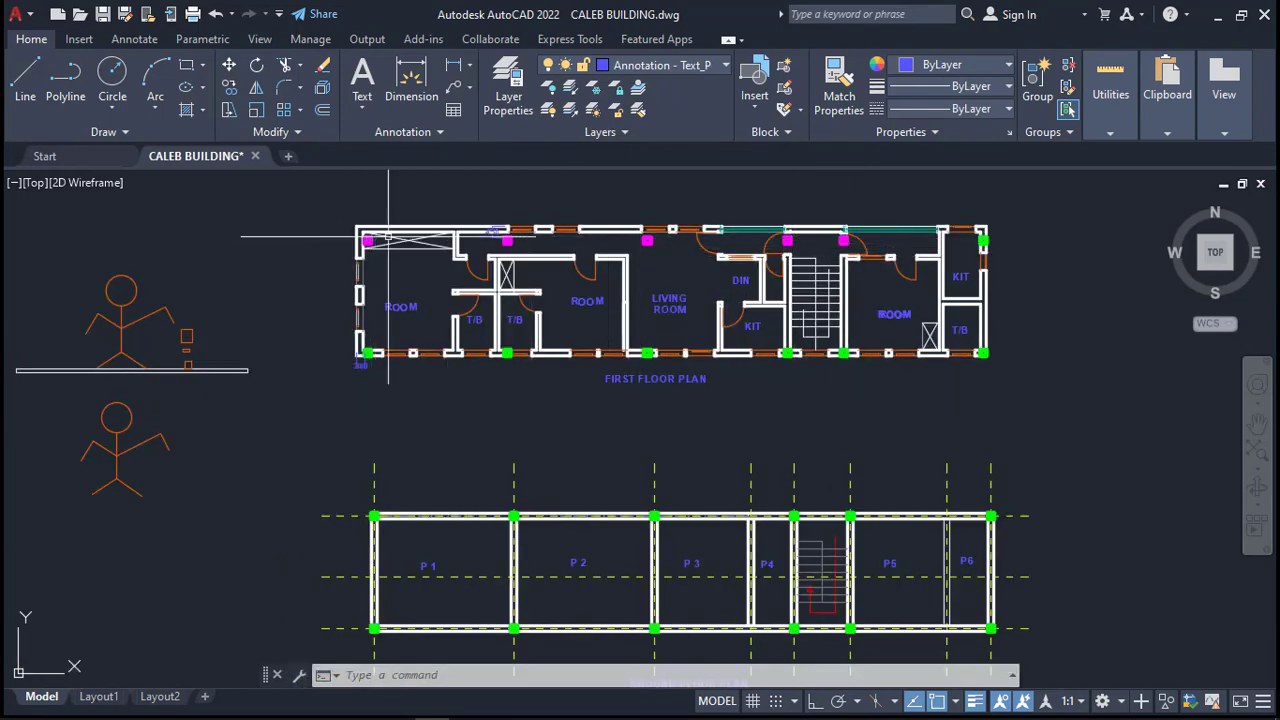
{"action": "scroll", "coordinate": [655, 230], "scroll_direction": "up", "scroll_amount": 4}
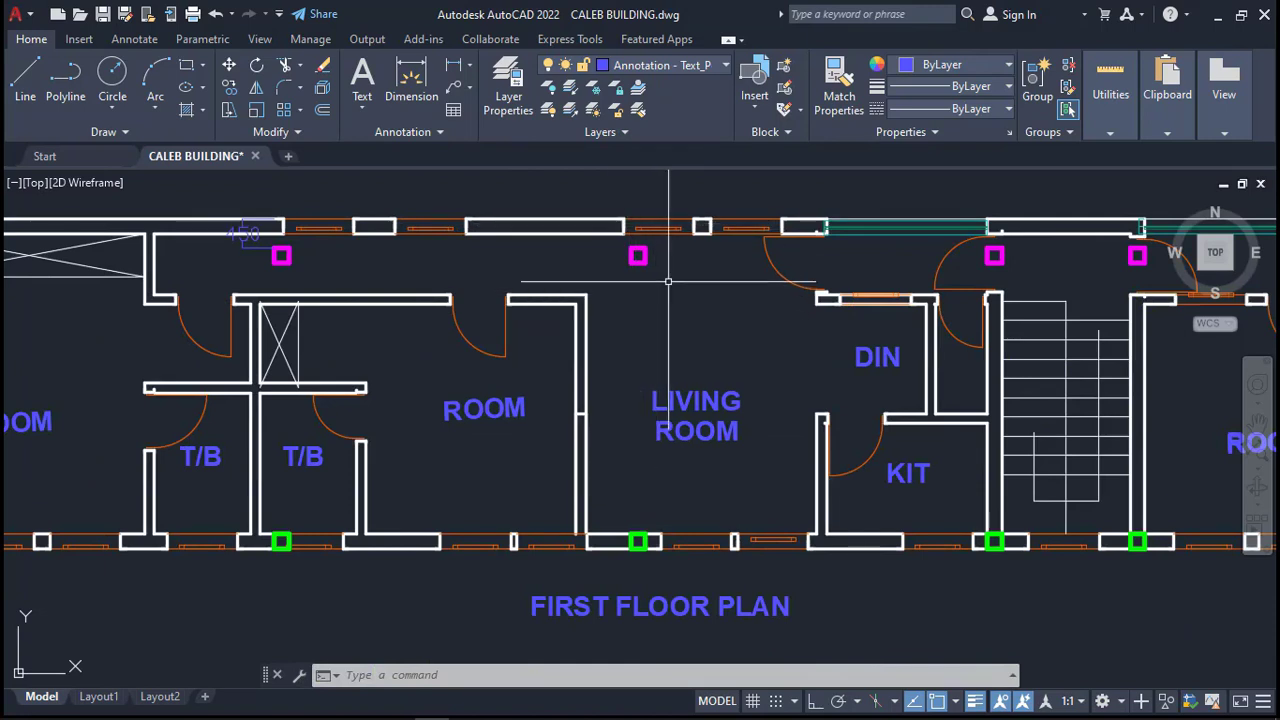
{"action": "scroll", "coordinate": [1024, 249], "scroll_direction": "up", "scroll_amount": 2}
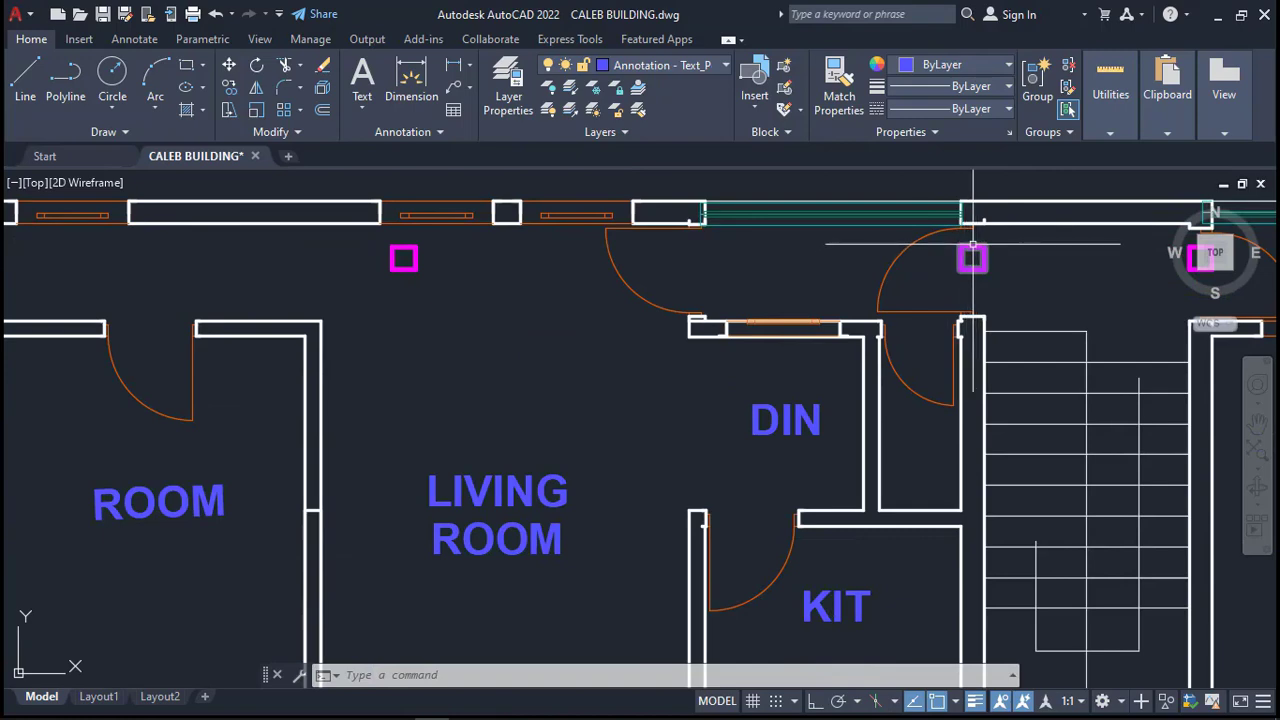
{"action": "scroll", "coordinate": [965, 250], "scroll_direction": "down", "scroll_amount": 4}
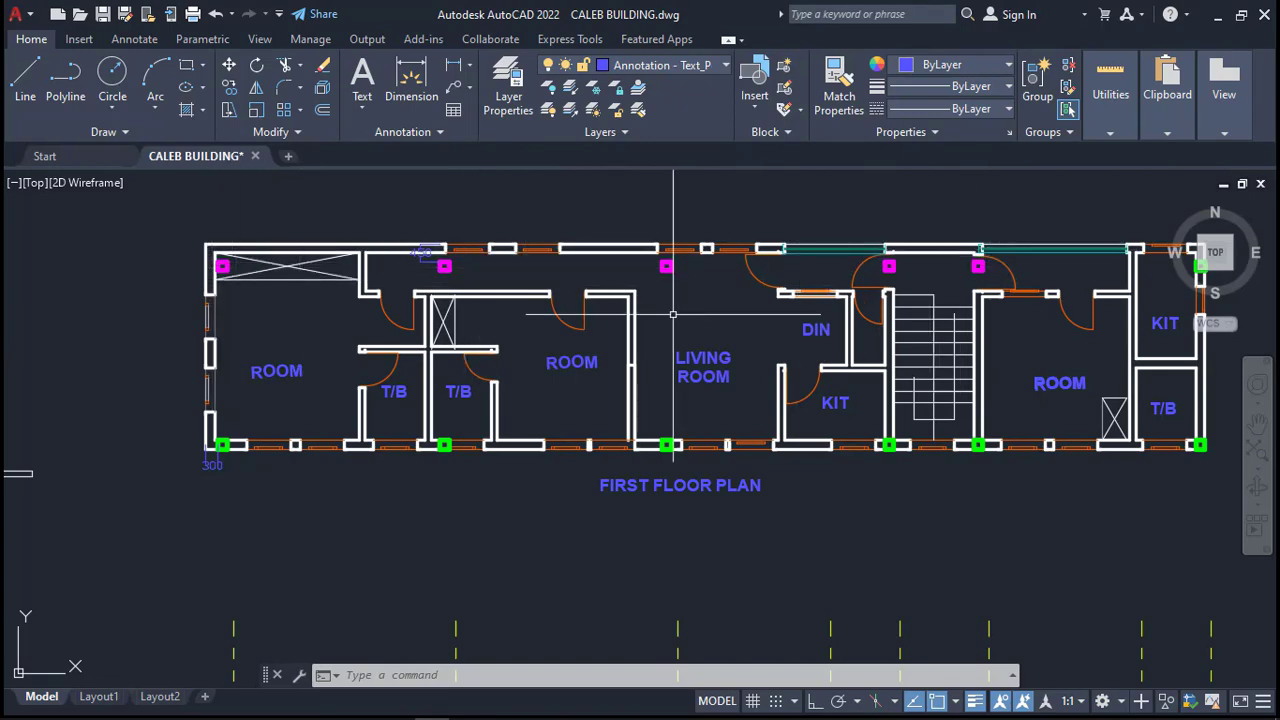
{"action": "scroll", "coordinate": [673, 268], "scroll_direction": "down", "scroll_amount": 4}
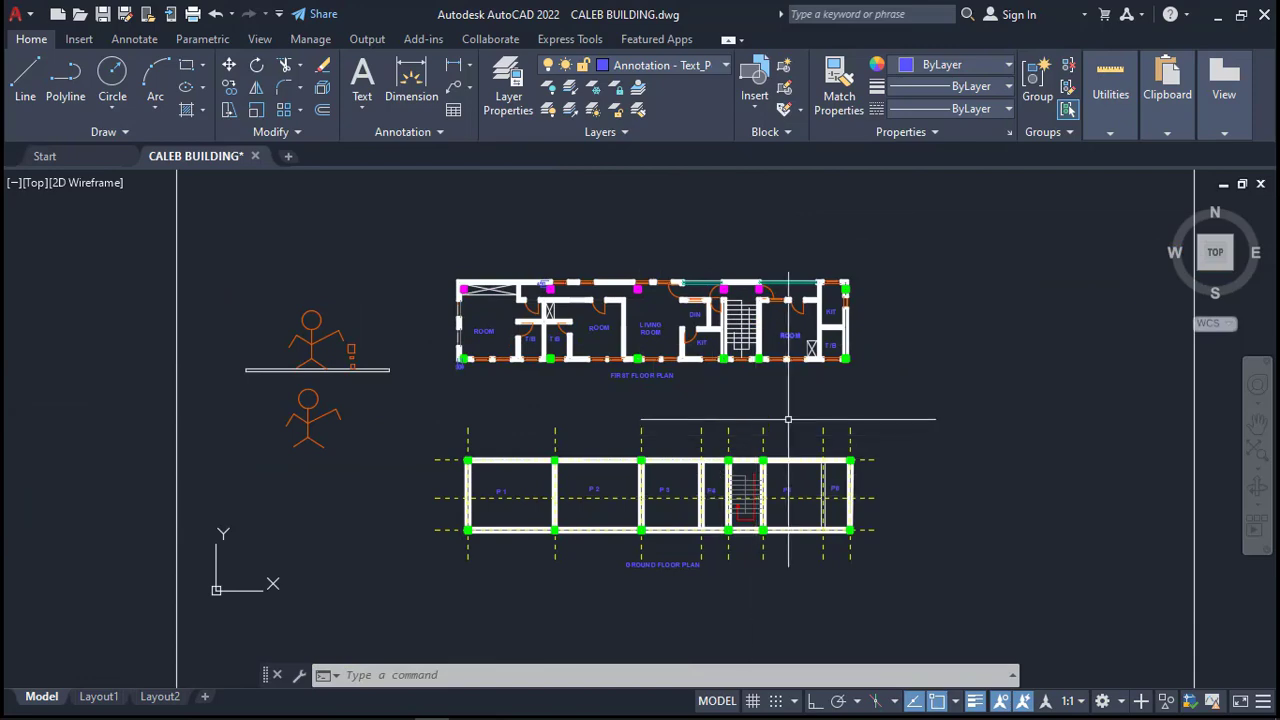
{"action": "scroll", "coordinate": [480, 288], "scroll_direction": "up", "scroll_amount": 2}
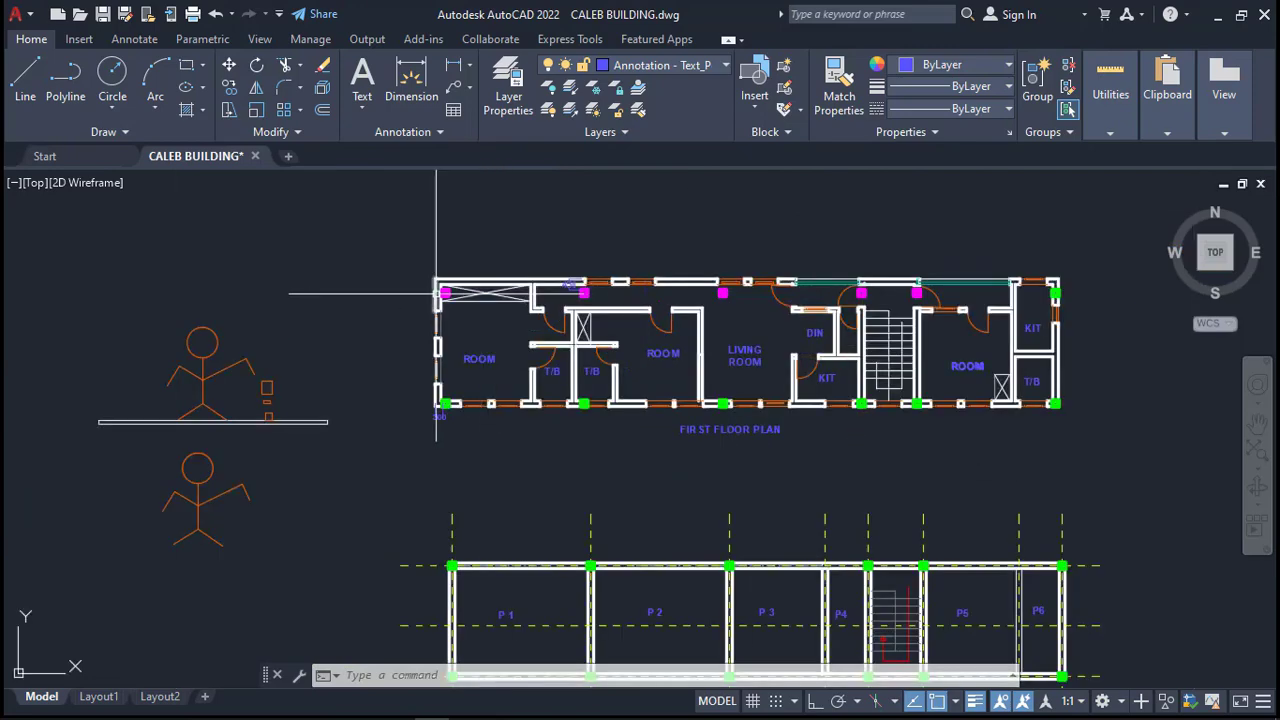
{"action": "scroll", "coordinate": [443, 288], "scroll_direction": "up", "scroll_amount": 4}
{"action": "scroll", "coordinate": [443, 288], "scroll_direction": "down", "scroll_amount": 4}
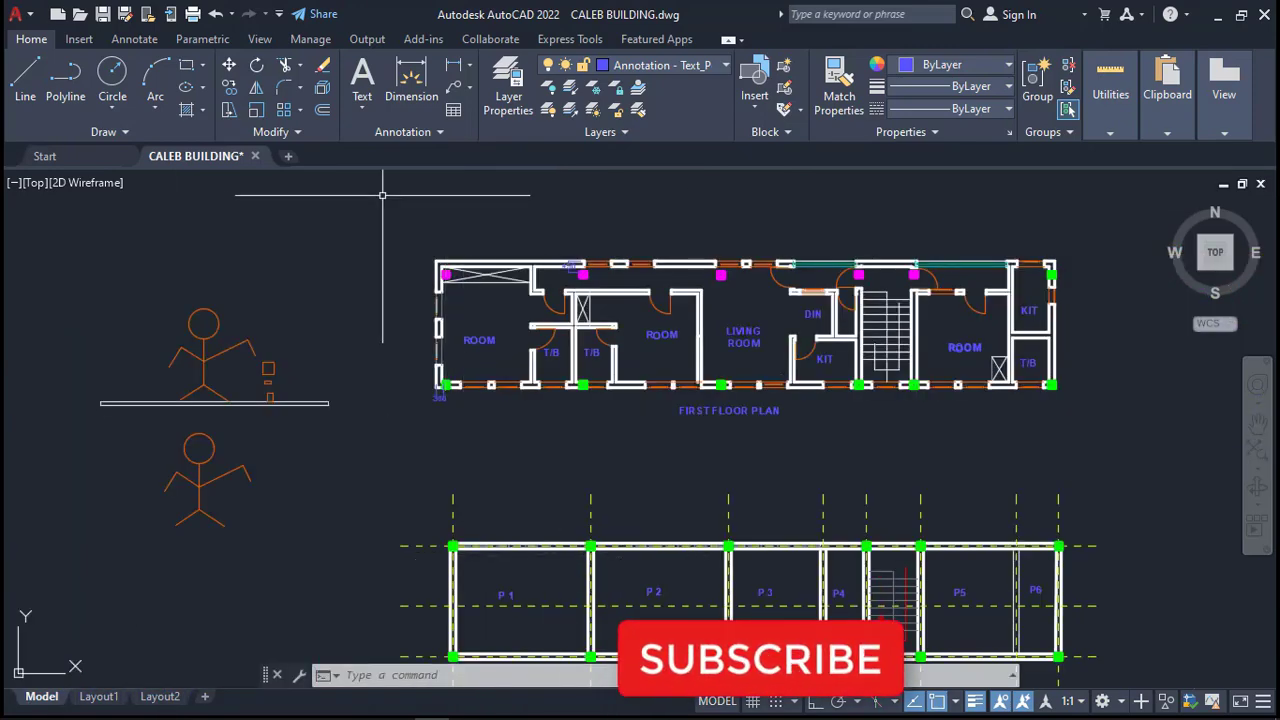
Examine the dimensioned offset between the first floor's upper outer wall and the second magenta column, and compare it with the ground floor columns
{"action": "scroll", "coordinate": [569, 270], "scroll_direction": "up", "scroll_amount": 4}
{"action": "scroll", "coordinate": [569, 270], "scroll_direction": "up", "scroll_amount": 5}
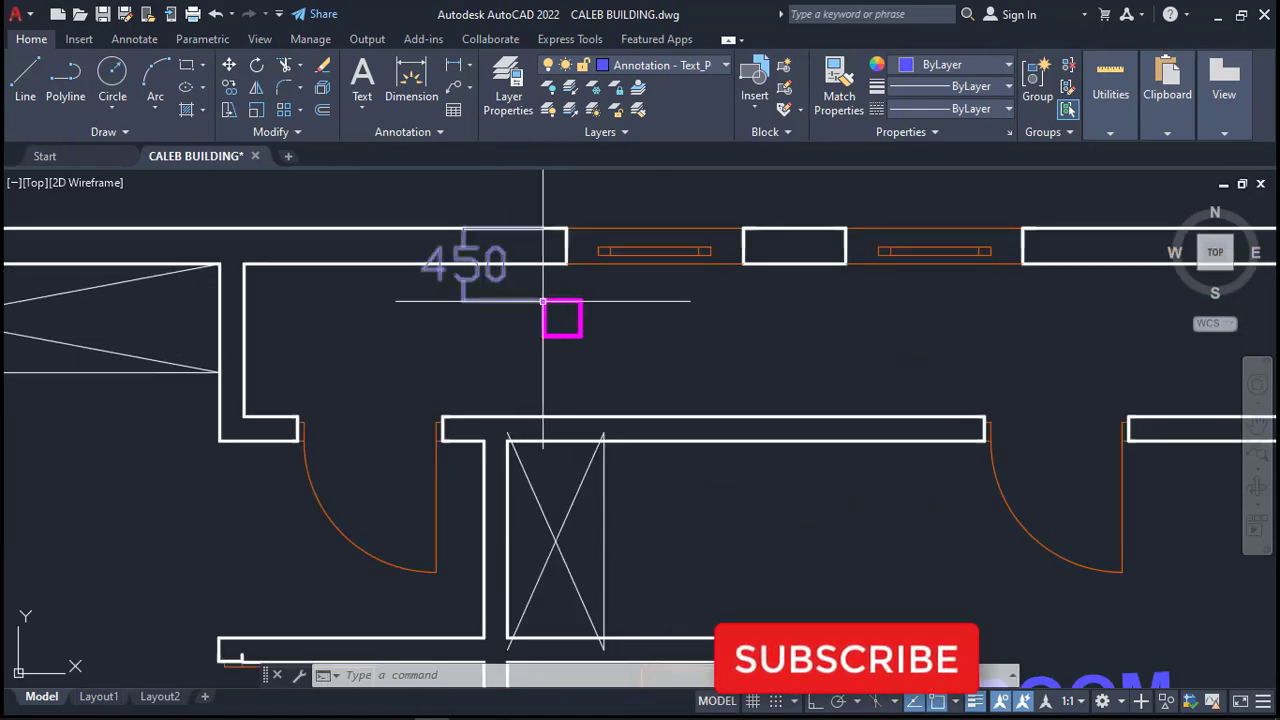
{"action": "scroll", "coordinate": [546, 230], "scroll_direction": "down", "scroll_amount": 5}
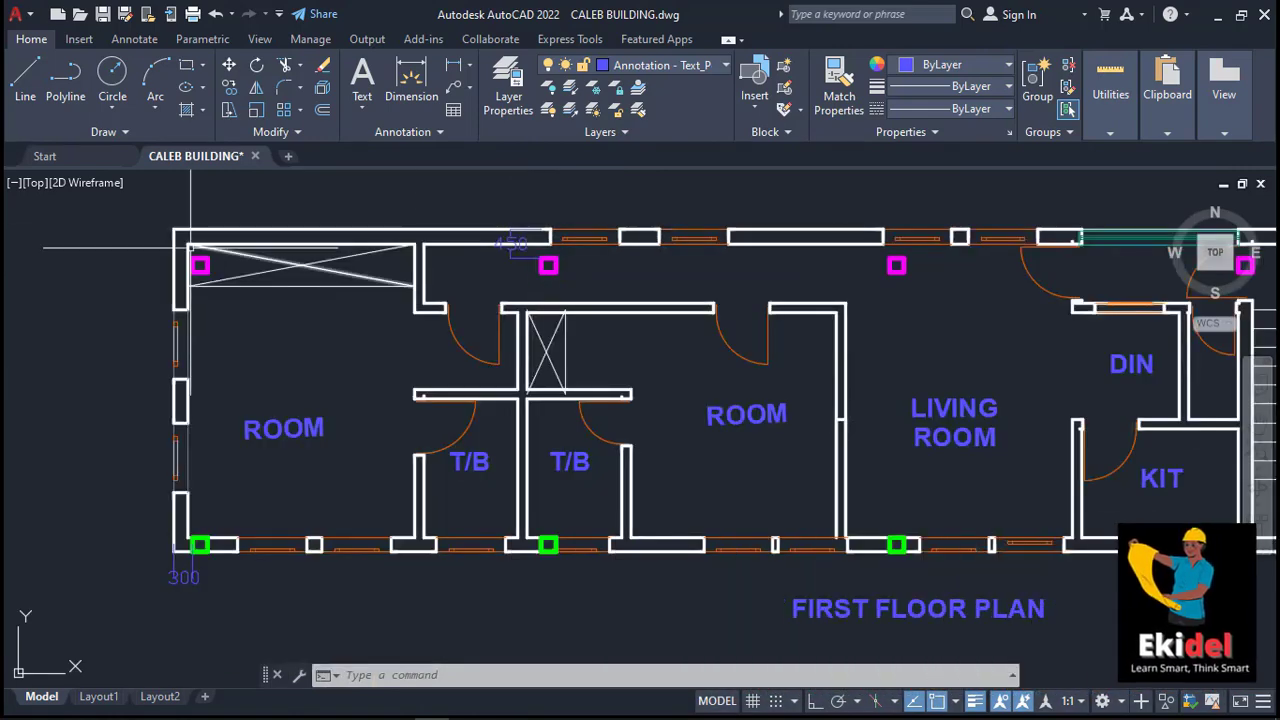
{"action": "scroll", "coordinate": [183, 245], "scroll_direction": "down", "scroll_amount": 2}
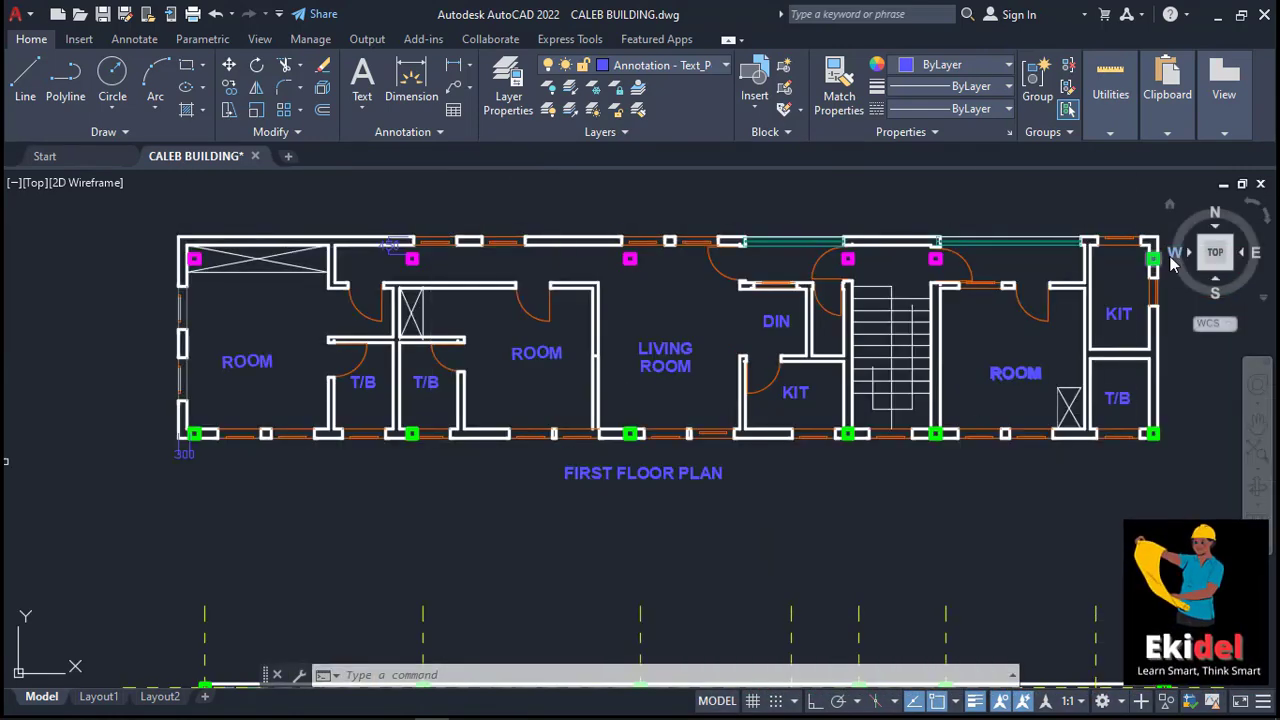
{"action": "scroll", "coordinate": [618, 232], "scroll_direction": "down", "scroll_amount": 2}
{"action": "scroll", "coordinate": [515, 505], "scroll_direction": "up", "scroll_amount": 2}
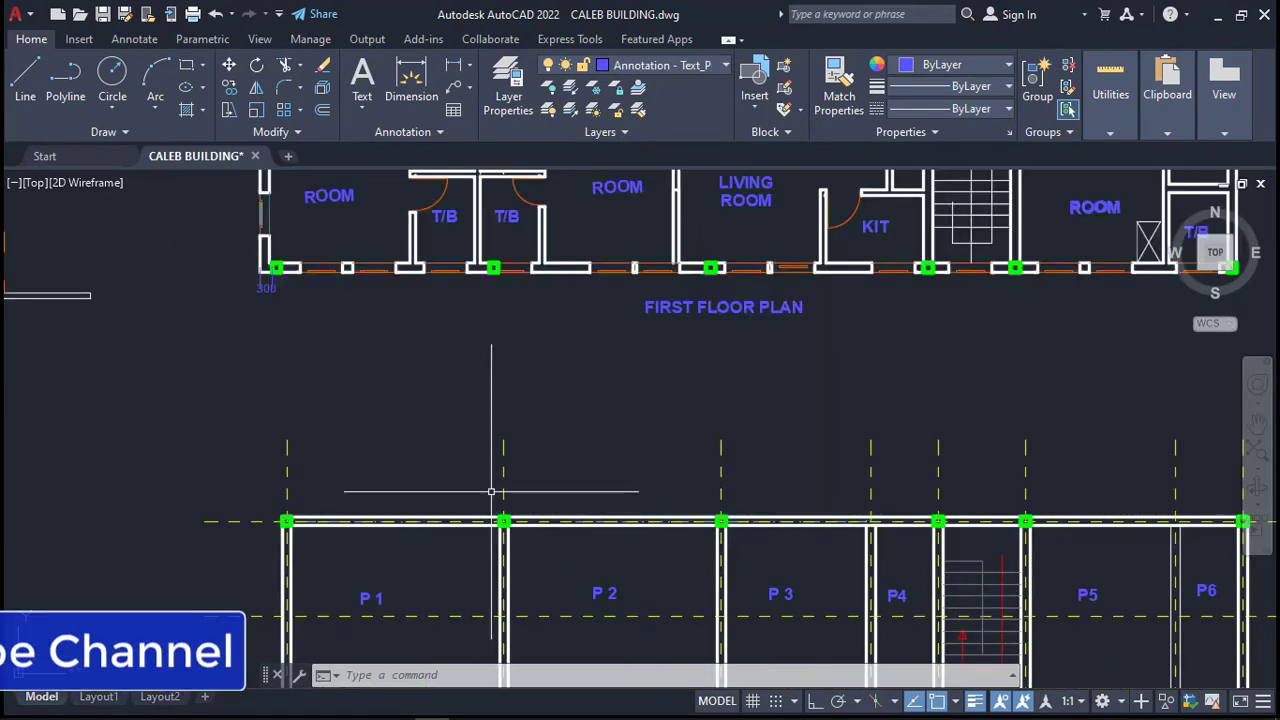
{"action": "scroll", "coordinate": [515, 505], "scroll_direction": "down", "scroll_amount": 2}
{"action": "scroll", "coordinate": [545, 287], "scroll_direction": "up", "scroll_amount": 5}
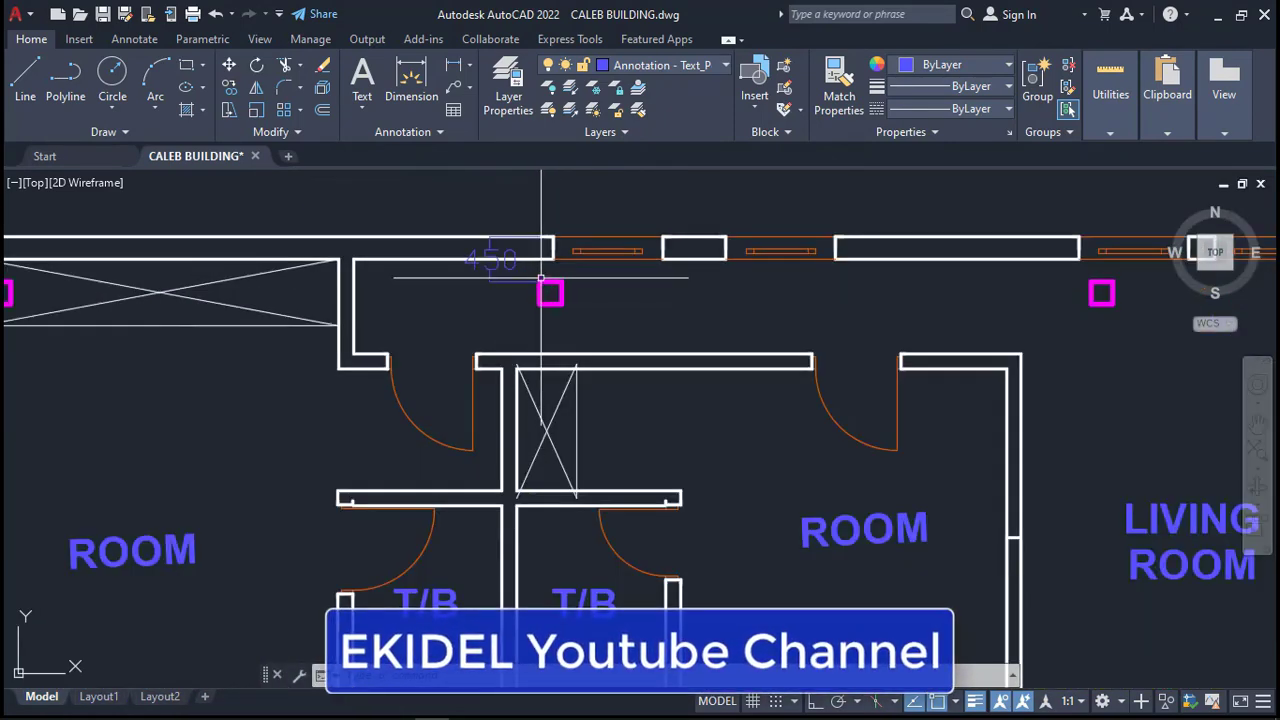
{"action": "scroll", "coordinate": [539, 281], "scroll_direction": "down", "scroll_amount": 4}
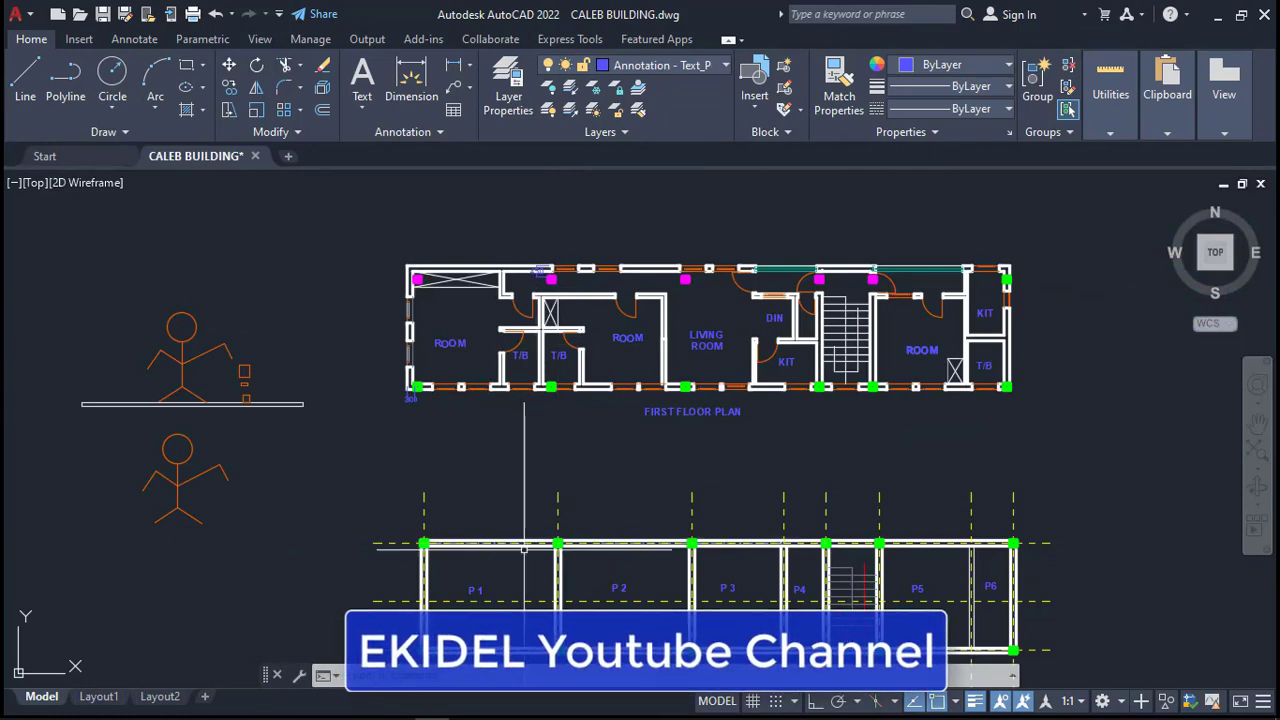
Offset the outer line of the ground floor plan's upper wall 450 outward, above the P1 to P3 spaces
{"action": "scroll", "coordinate": [551, 533], "scroll_direction": "up", "scroll_amount": 3}
{"action": "type", "text": "o"}
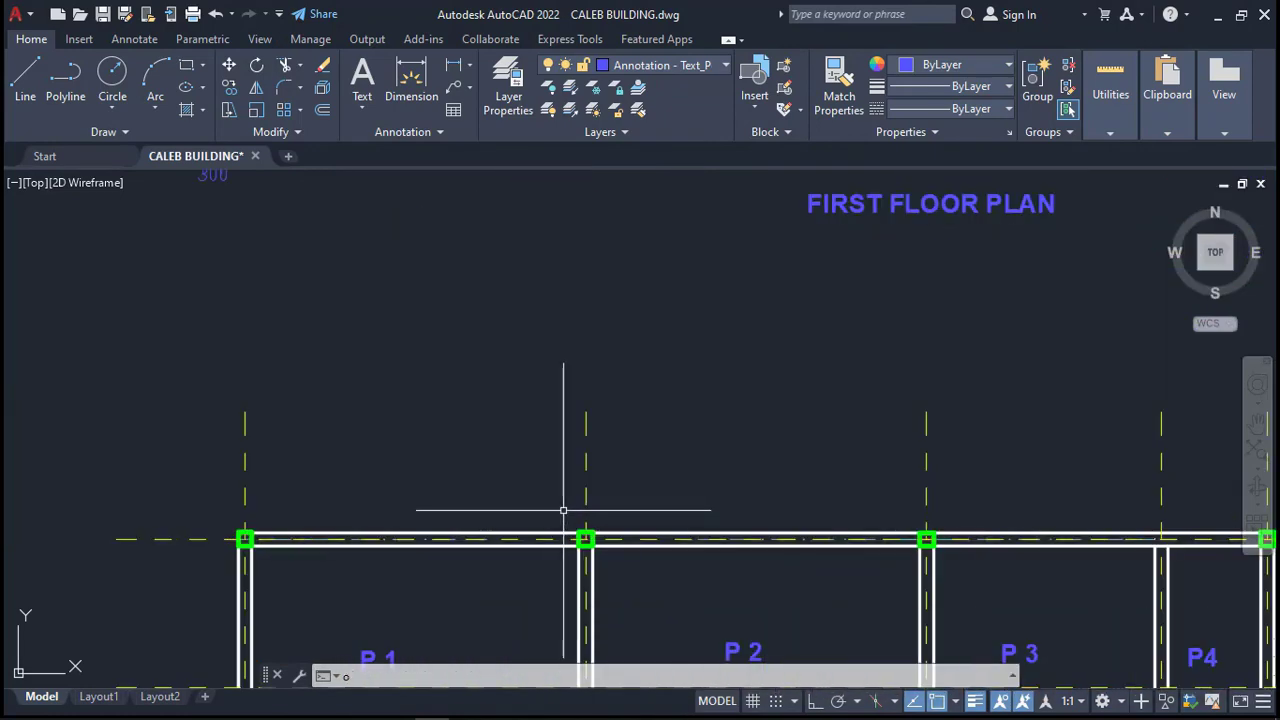
{"action": "key", "text": "Return"}
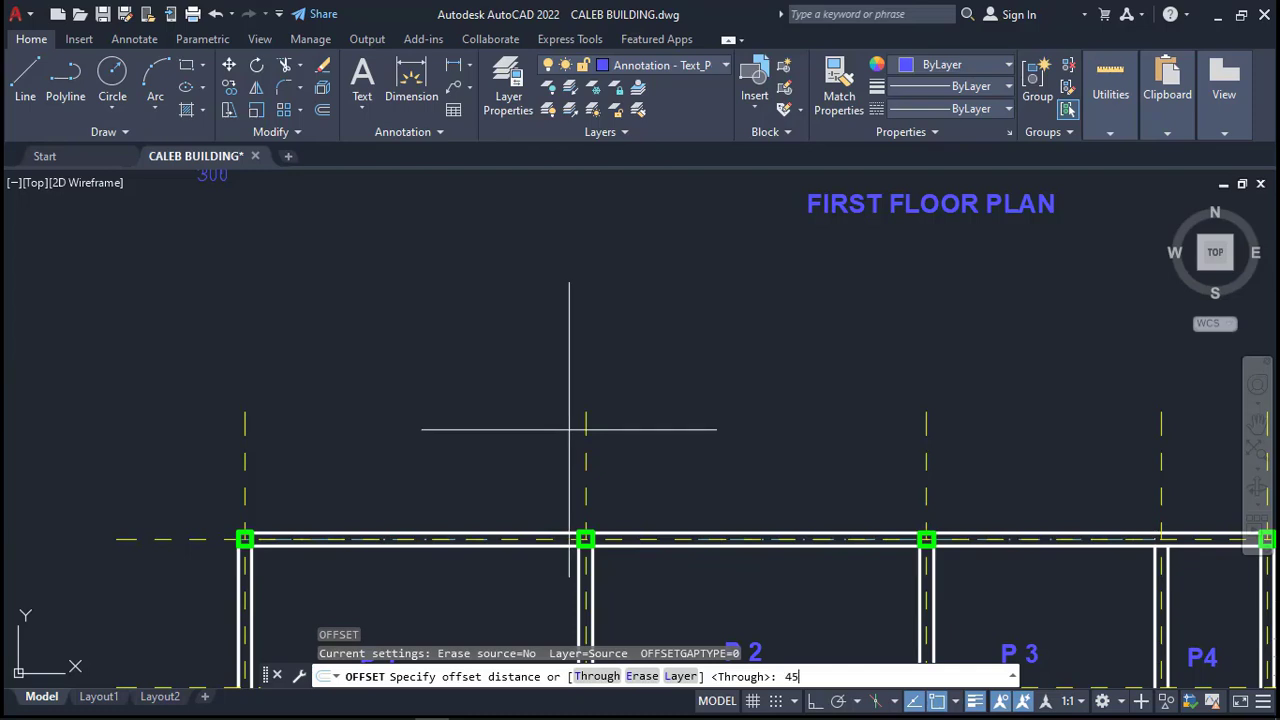
{"action": "key", "text": "Return"}
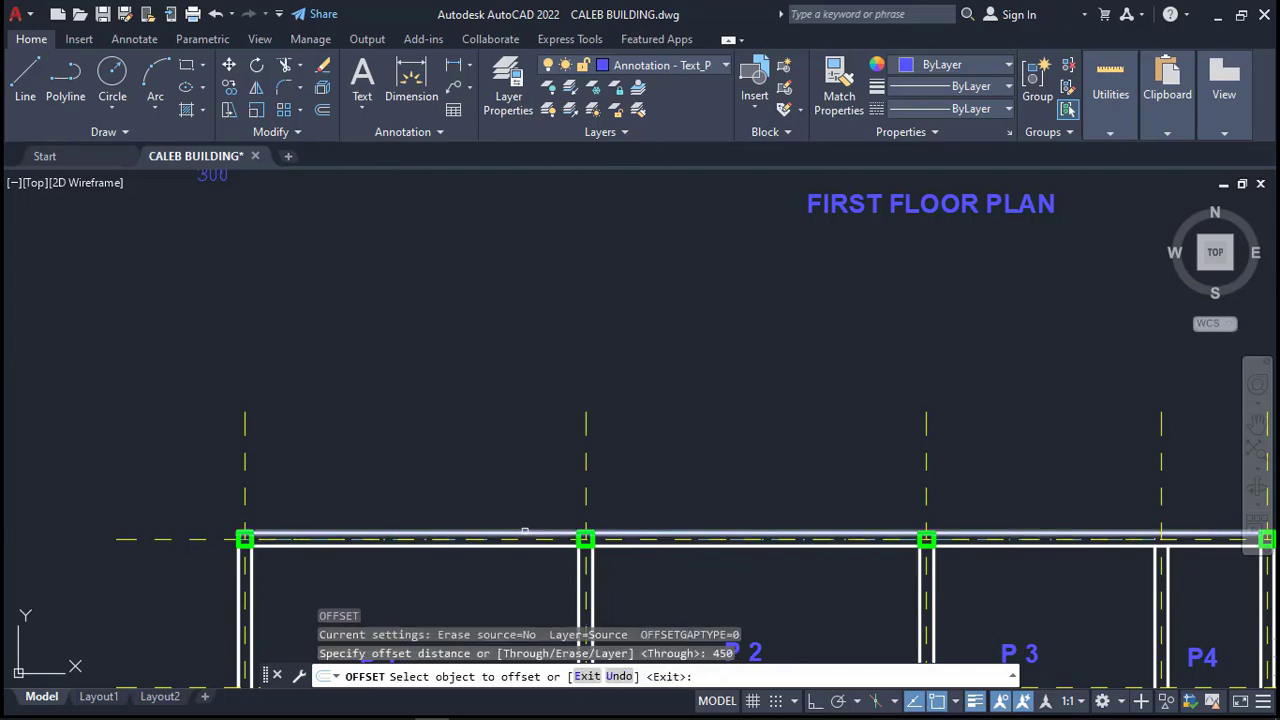
{"action": "left_click", "coordinate": [534, 533]}
{"action": "left_click", "coordinate": [518, 436]}
{"action": "key", "text": "Escape"}
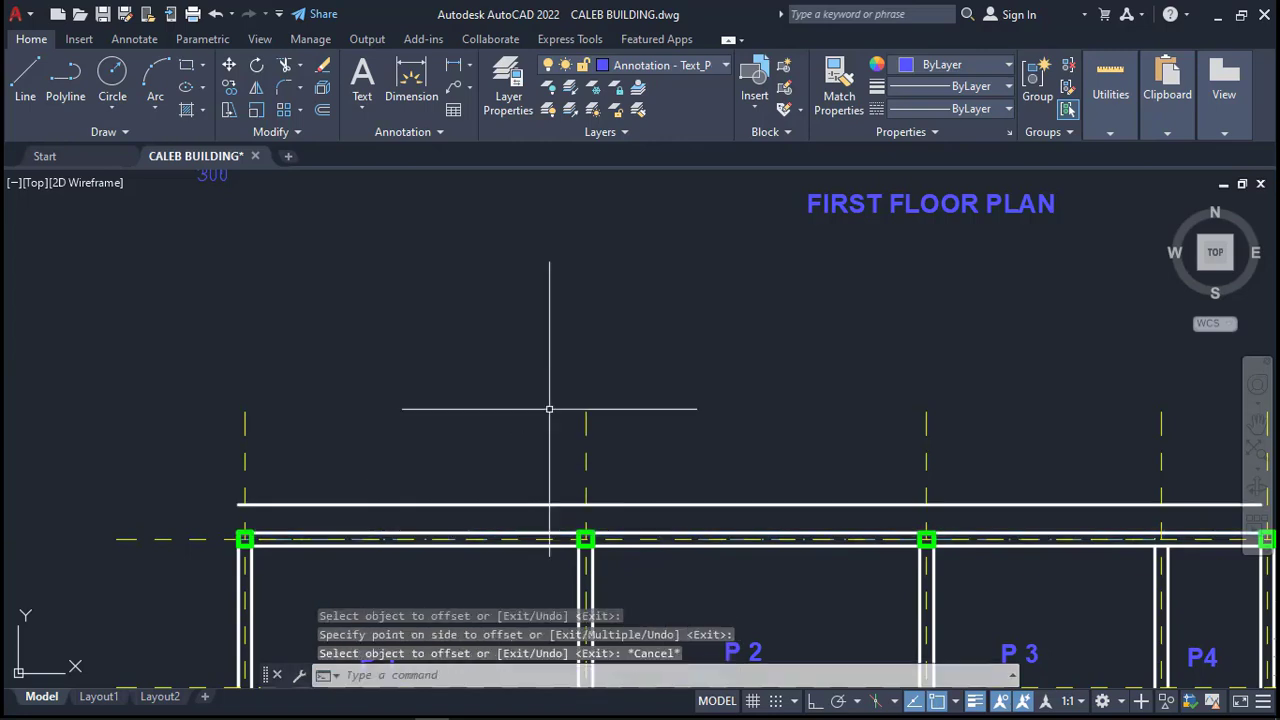
Set the offset line above the ground floor plan to a 0.13 mm lineweight and the Dashed linetype
{"action": "left_click", "coordinate": [534, 451]}
{"action": "left_click", "coordinate": [499, 525]}
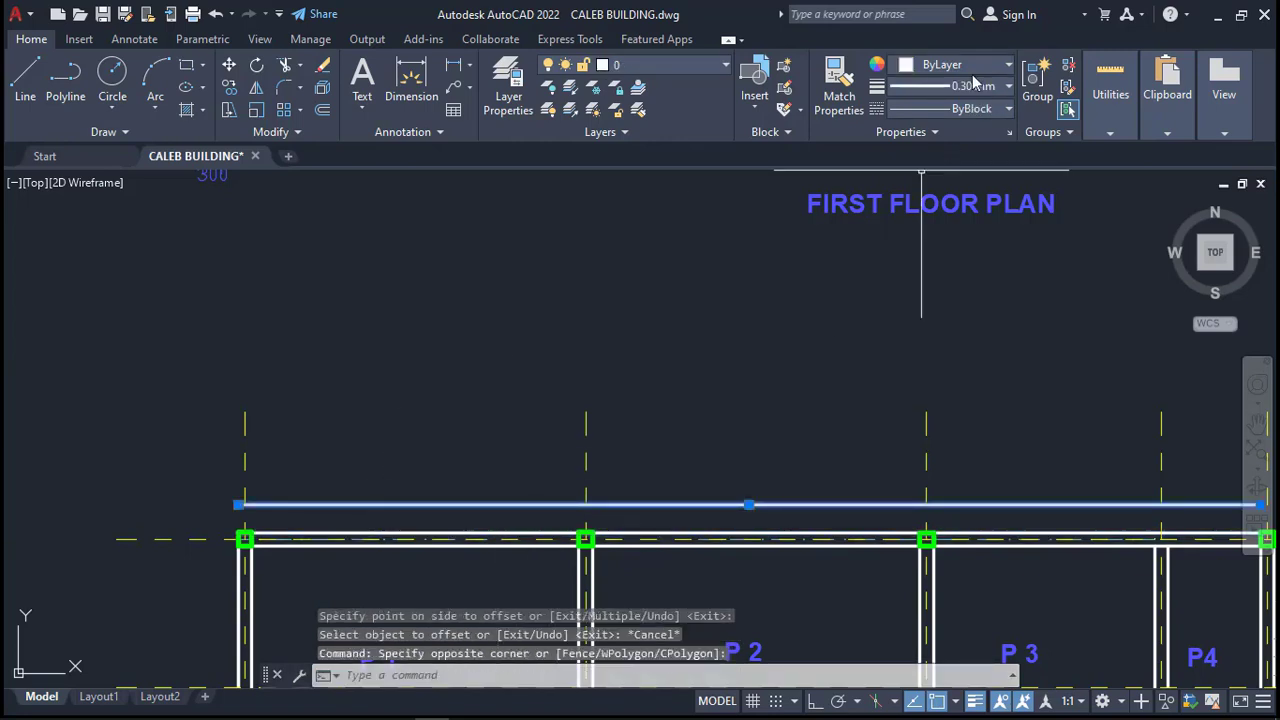
{"action": "left_click", "coordinate": [970, 87]}
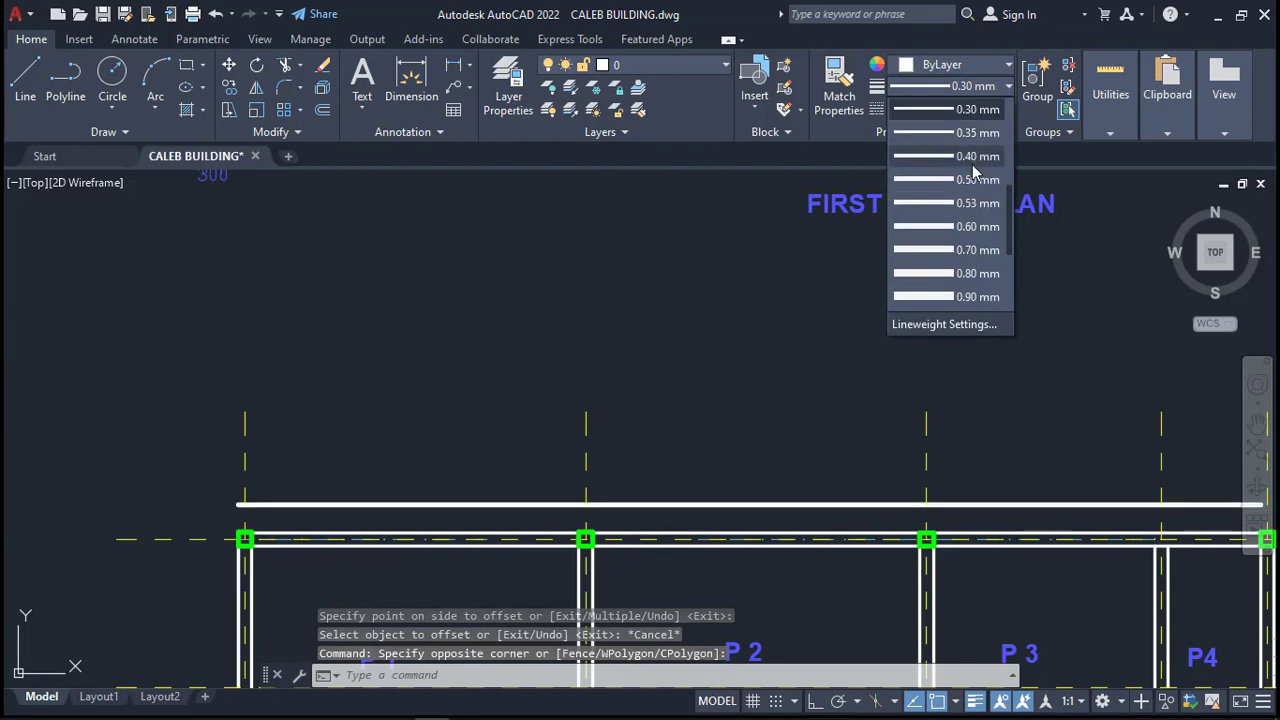
{"action": "scroll", "coordinate": [973, 165], "scroll_direction": "up", "scroll_amount": 3}
{"action": "left_click", "coordinate": [980, 202]}
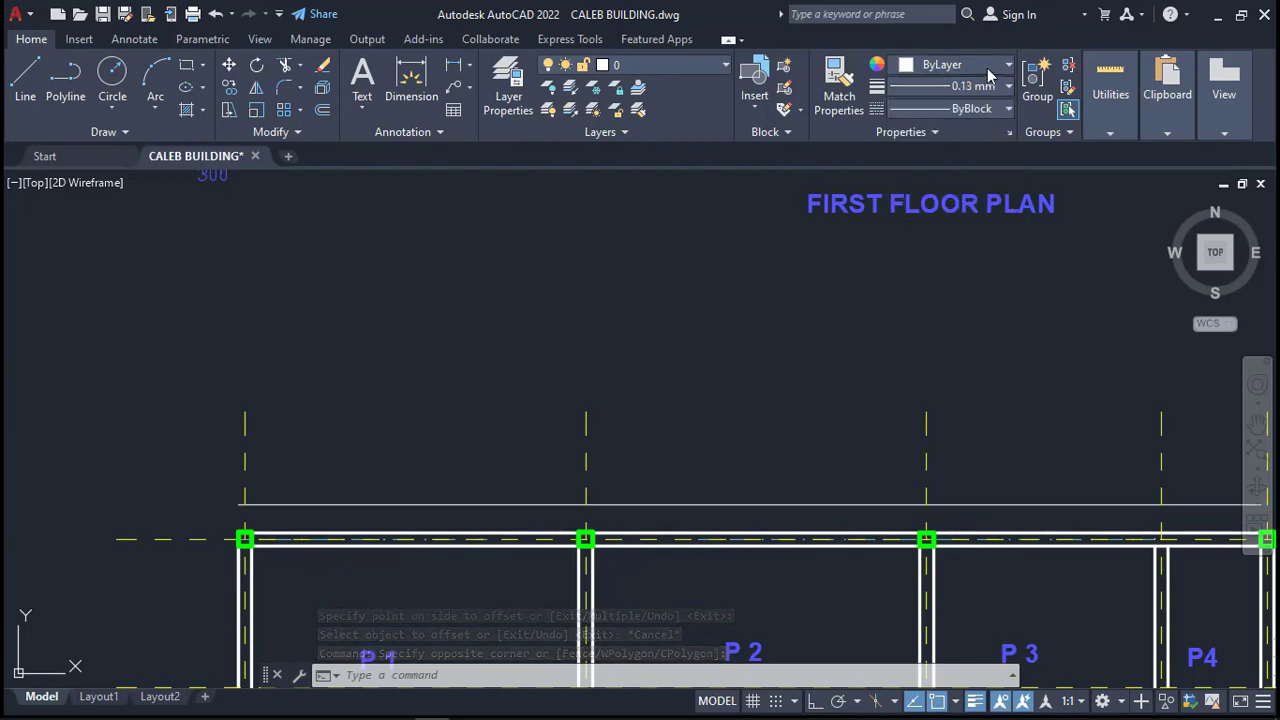
{"action": "left_click", "coordinate": [976, 107]}
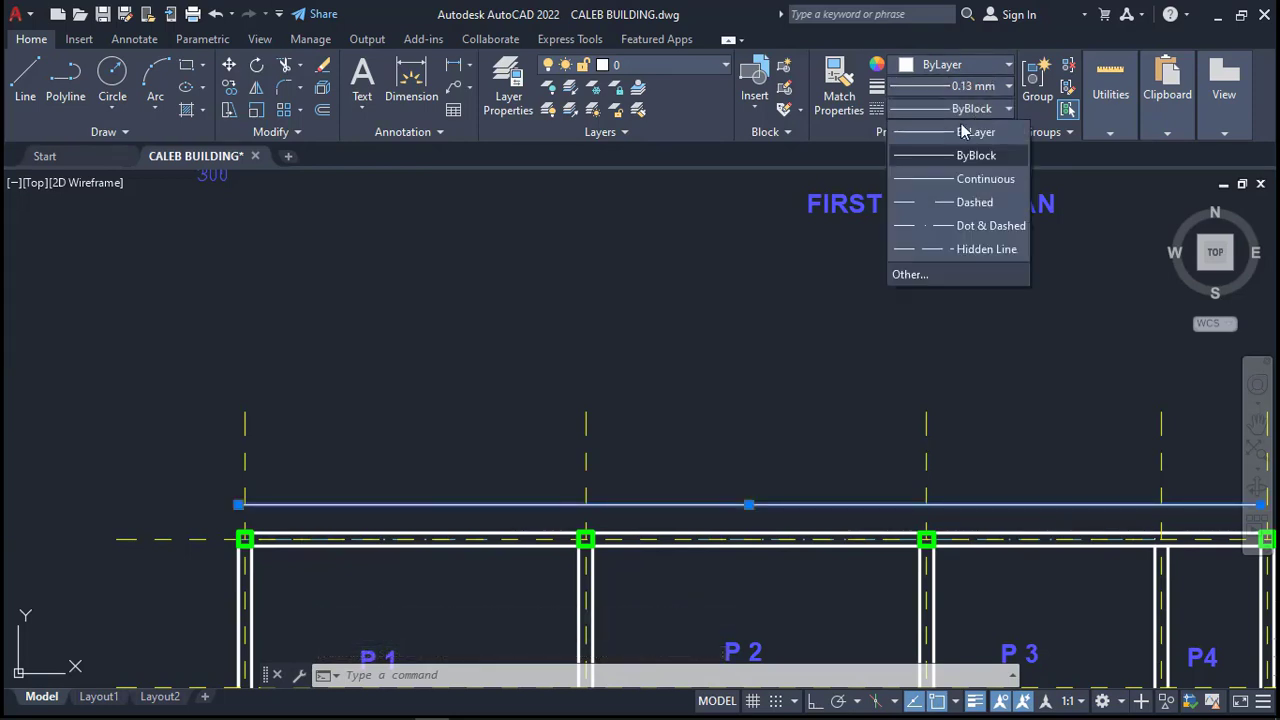
{"action": "left_click", "coordinate": [487, 497]}
{"action": "scroll", "coordinate": [409, 477], "scroll_direction": "down", "scroll_amount": 5}
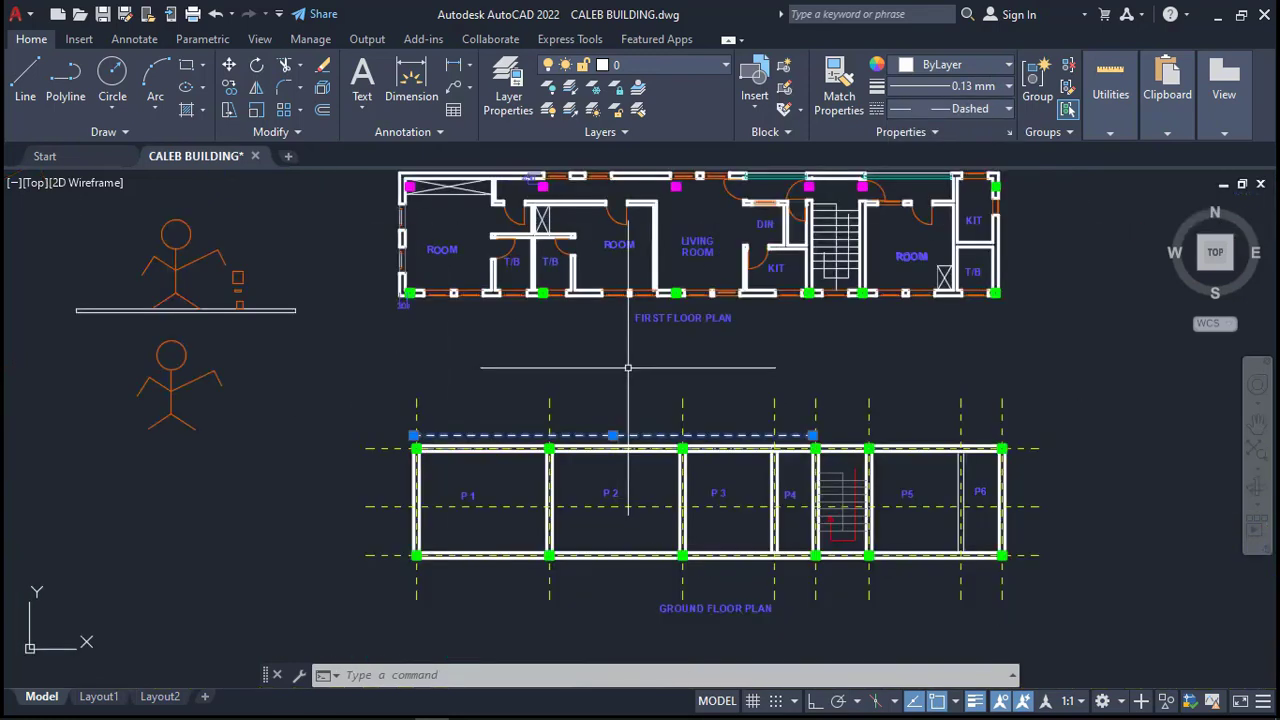
{"action": "left_click", "coordinate": [857, 360]}
{"action": "key", "text": "Escape"}
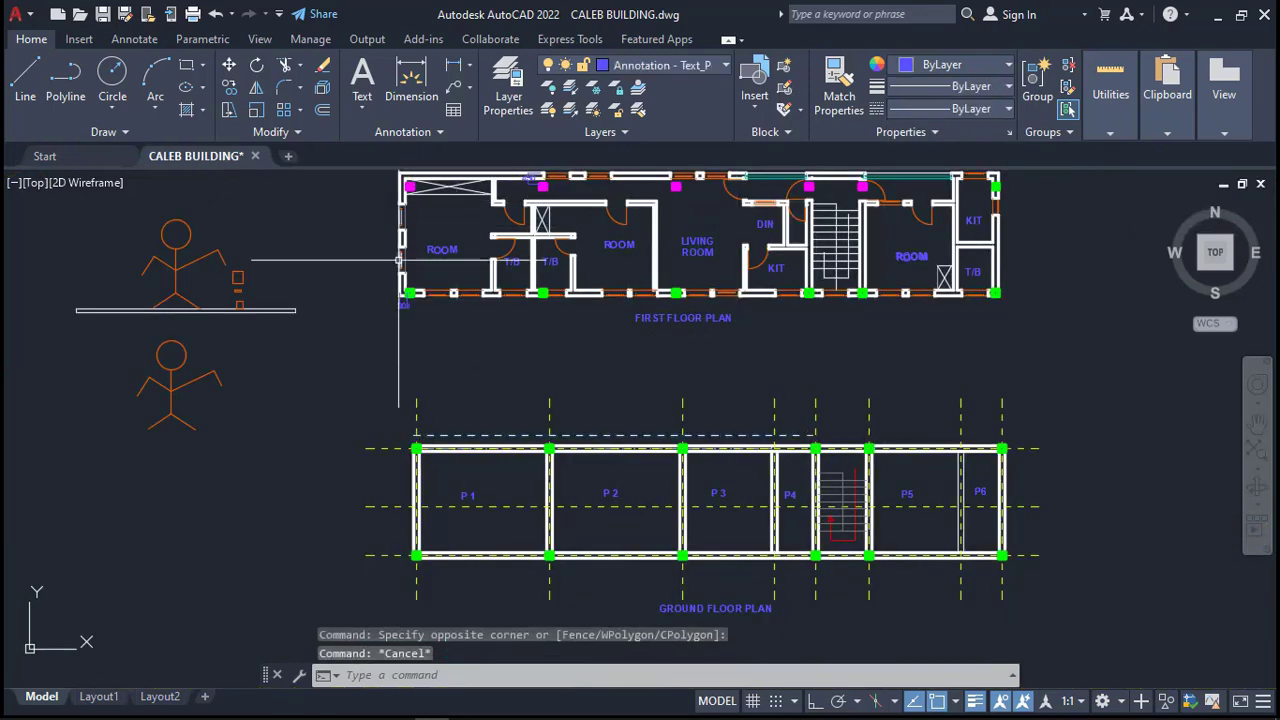
Offset the outer line of the ground floor plan's left wall beside P1 outward by 300
{"action": "scroll", "coordinate": [399, 262], "scroll_direction": "up", "scroll_amount": 2}
{"action": "scroll", "coordinate": [423, 337], "scroll_direction": "up", "scroll_amount": 3}
{"action": "scroll", "coordinate": [539, 254], "scroll_direction": "down", "scroll_amount": 5}
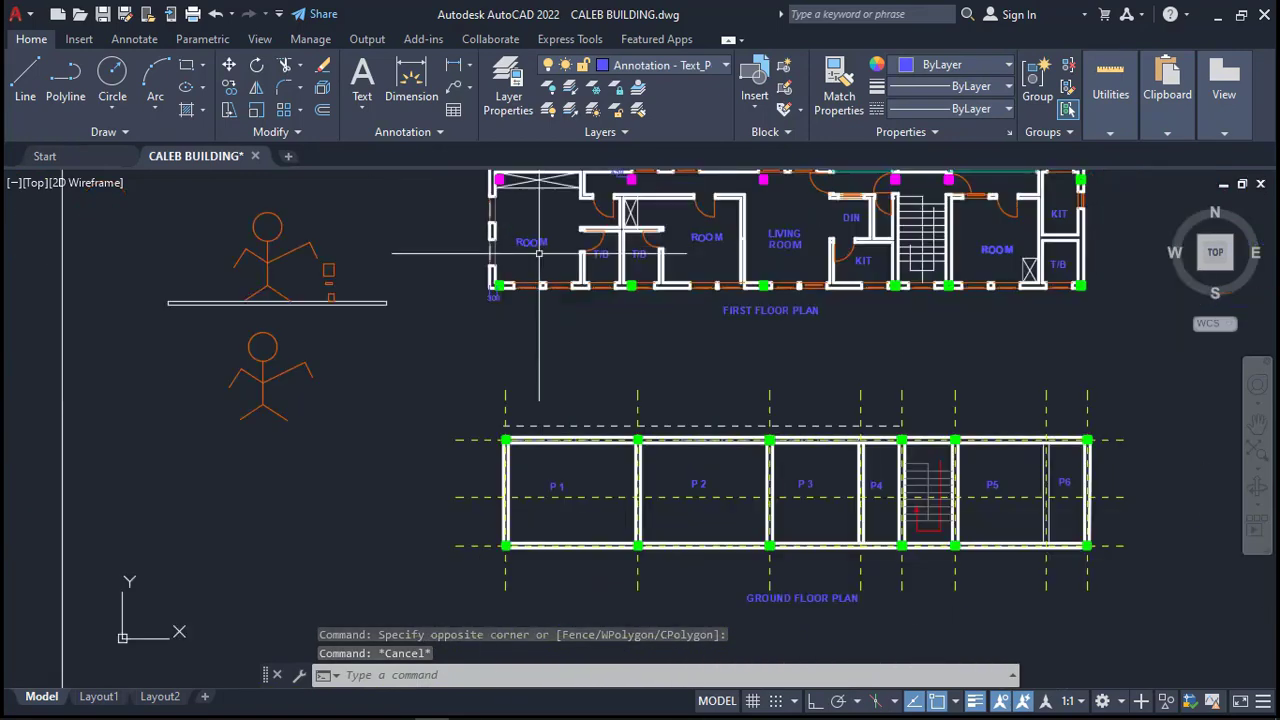
{"action": "scroll", "coordinate": [539, 254], "scroll_direction": "down", "scroll_amount": 1}
{"action": "scroll", "coordinate": [523, 375], "scroll_direction": "up", "scroll_amount": 5}
{"action": "type", "text": "o"}
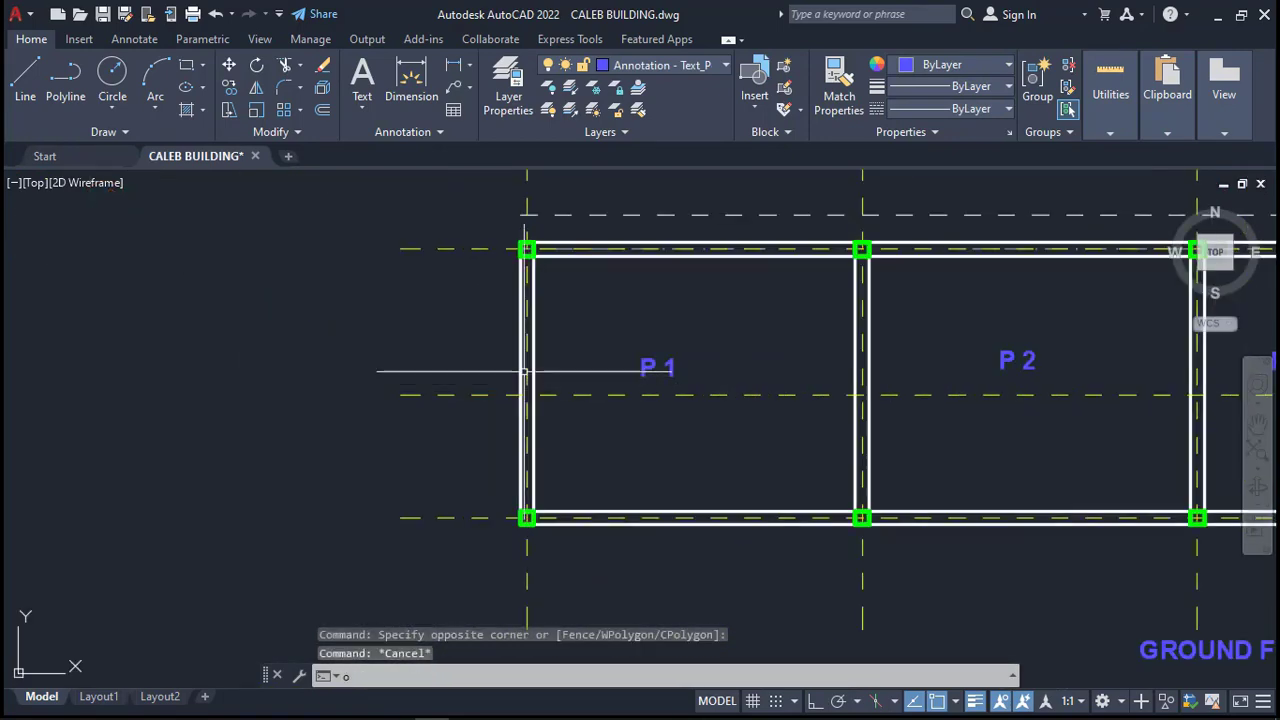
{"action": "key", "text": "Return"}
{"action": "type", "text": "300"}
{"action": "key", "text": "Return"}
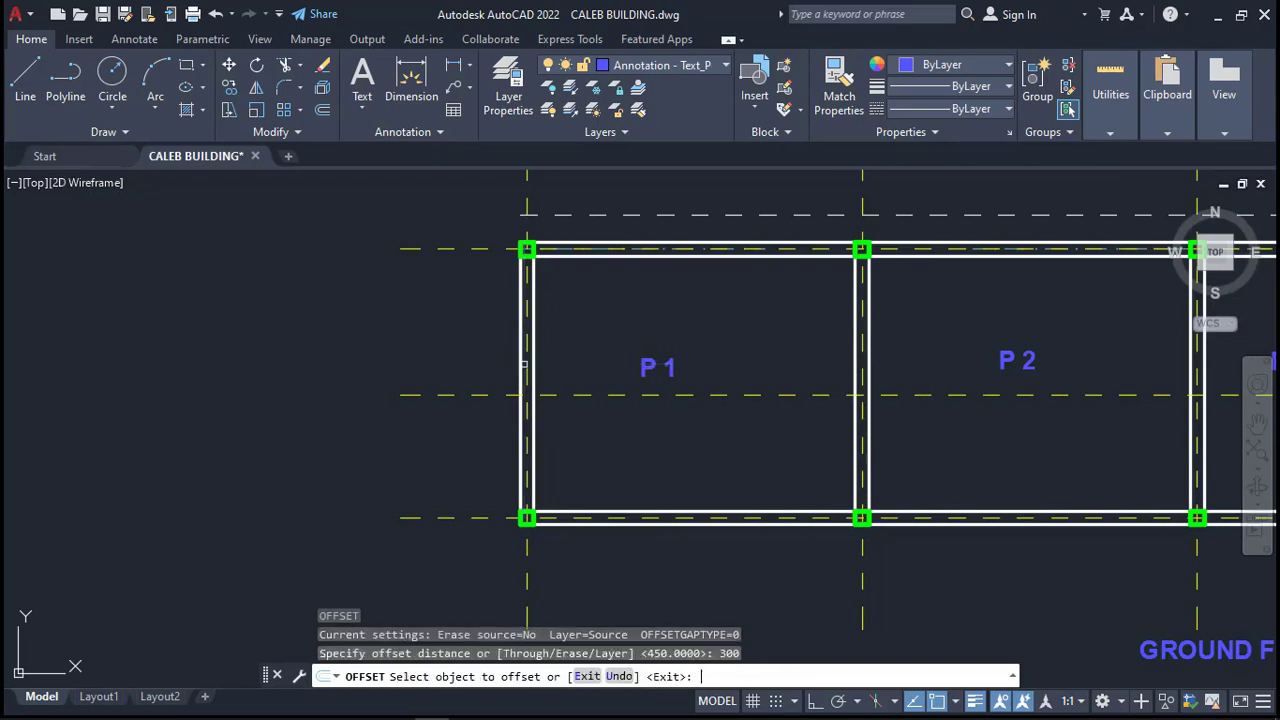
{"action": "left_click", "coordinate": [520, 370]}
{"action": "left_click", "coordinate": [440, 362]}
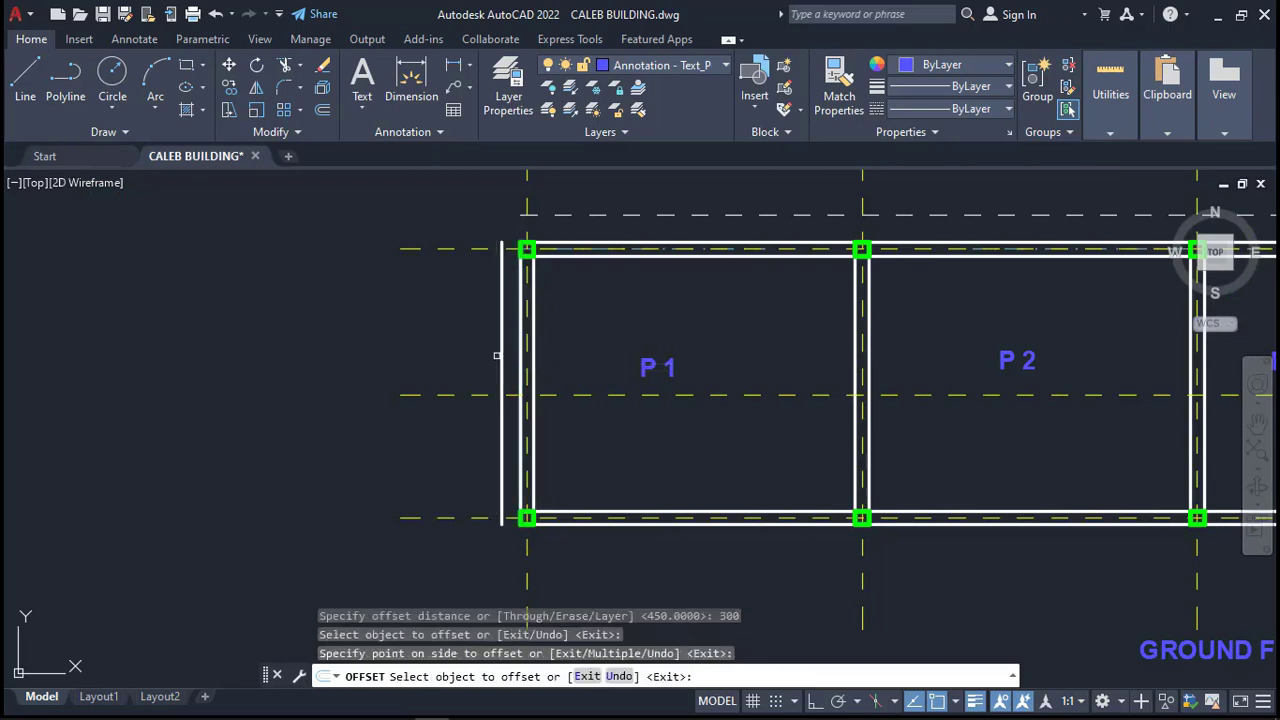
{"action": "key", "text": "Escape"}
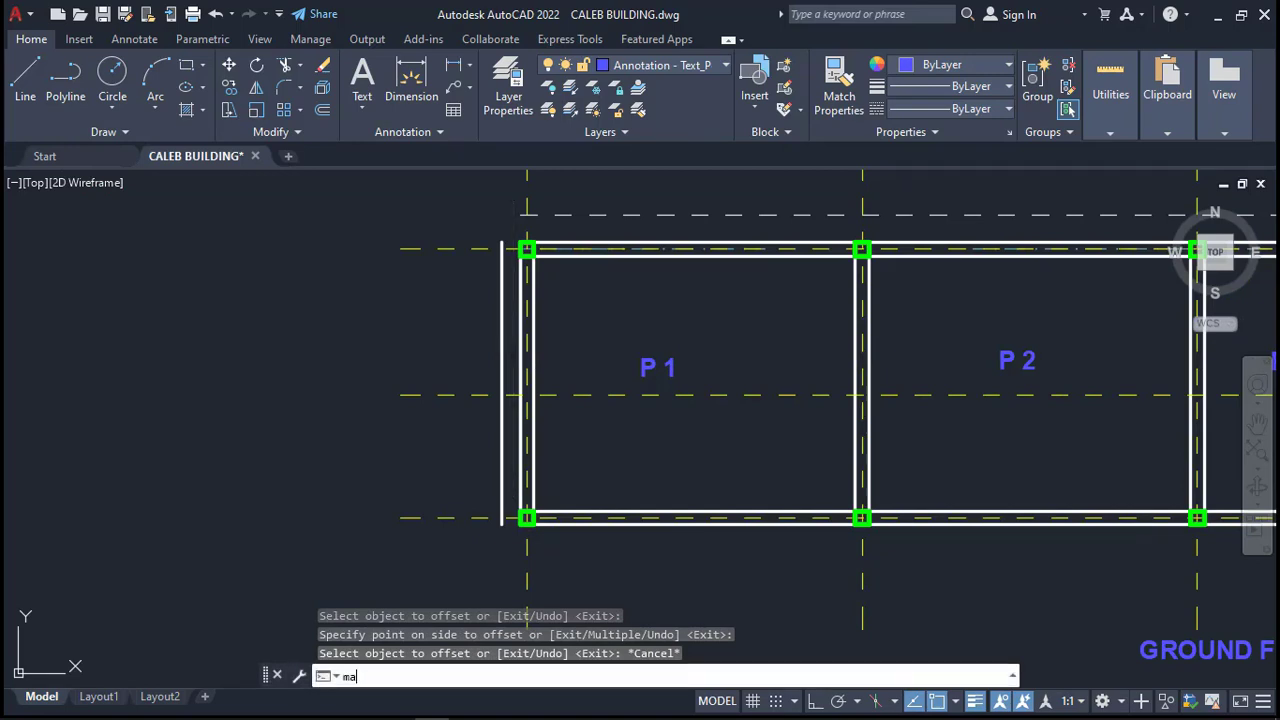
Match the properties of the dashed line above the ground floor plan onto the offset line left of P1
{"action": "key", "text": "Return"}
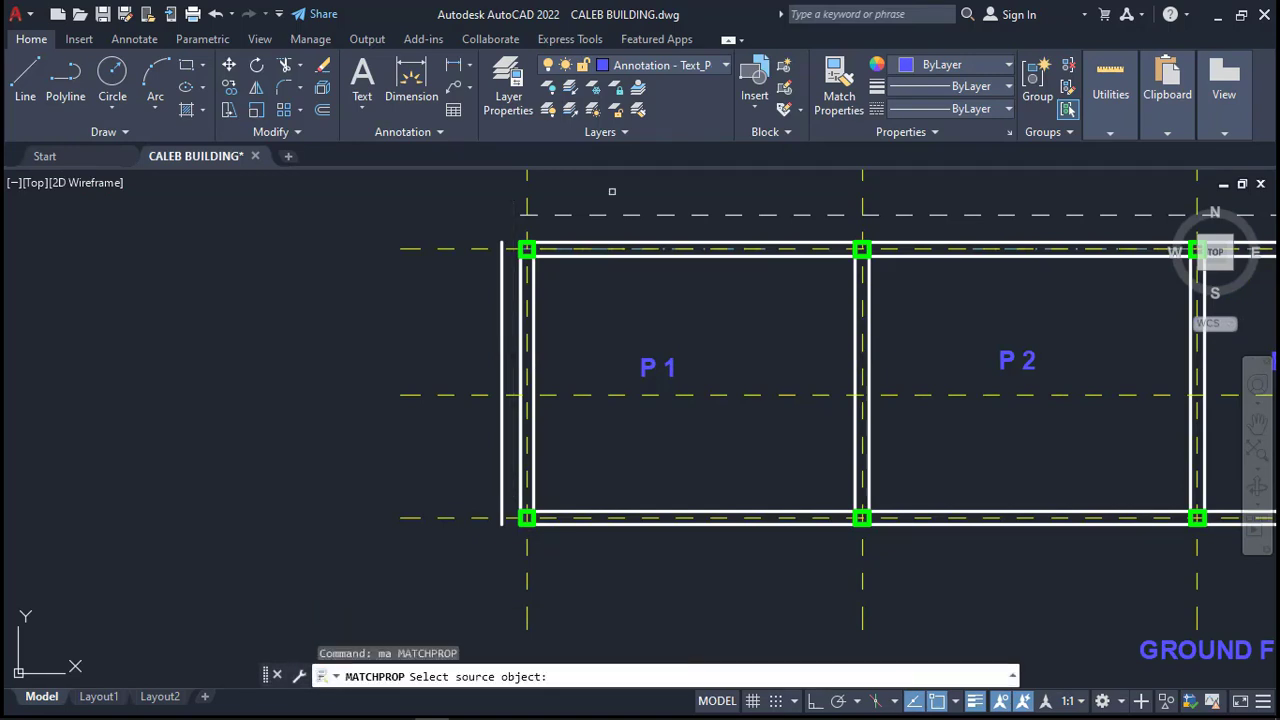
{"action": "left_click", "coordinate": [578, 215]}
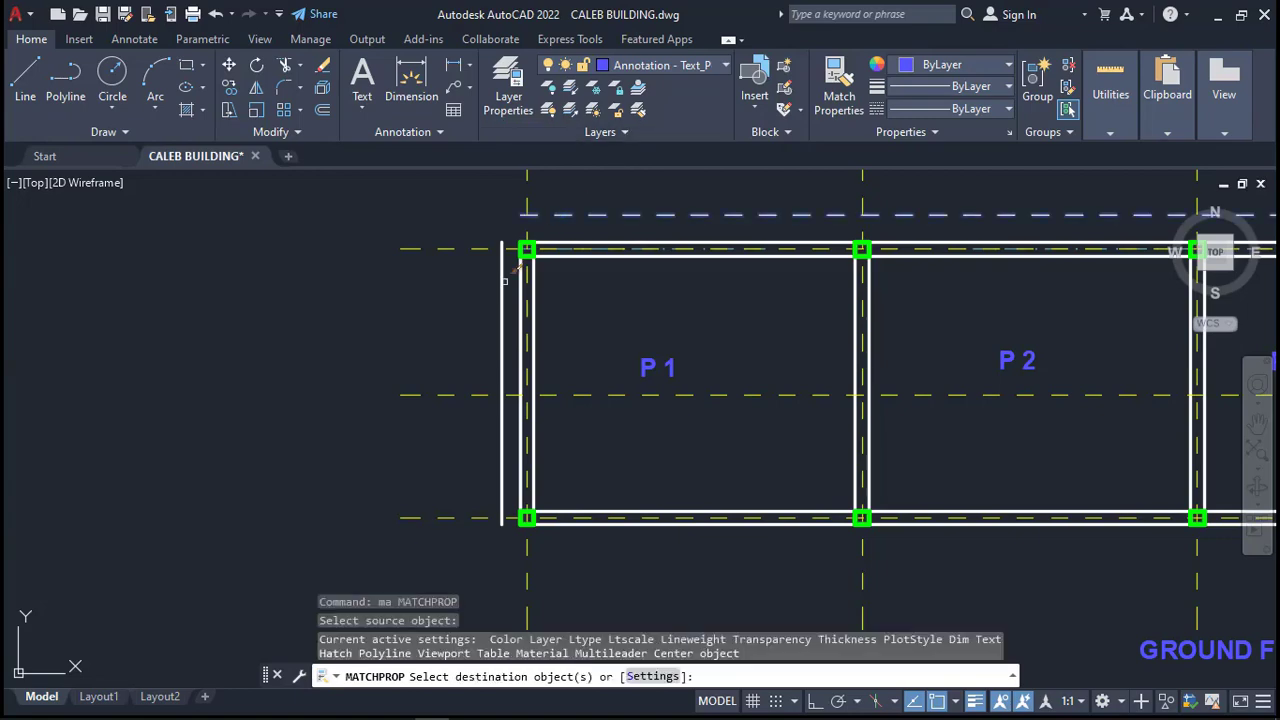
{"action": "left_click", "coordinate": [504, 281]}
{"action": "key", "text": "Escape"}
Fillet the upper and left dashed lines so they join at the ground floor plan's upper-left corner outside P1
{"action": "scroll", "coordinate": [605, 309], "scroll_direction": "down", "scroll_amount": 4}
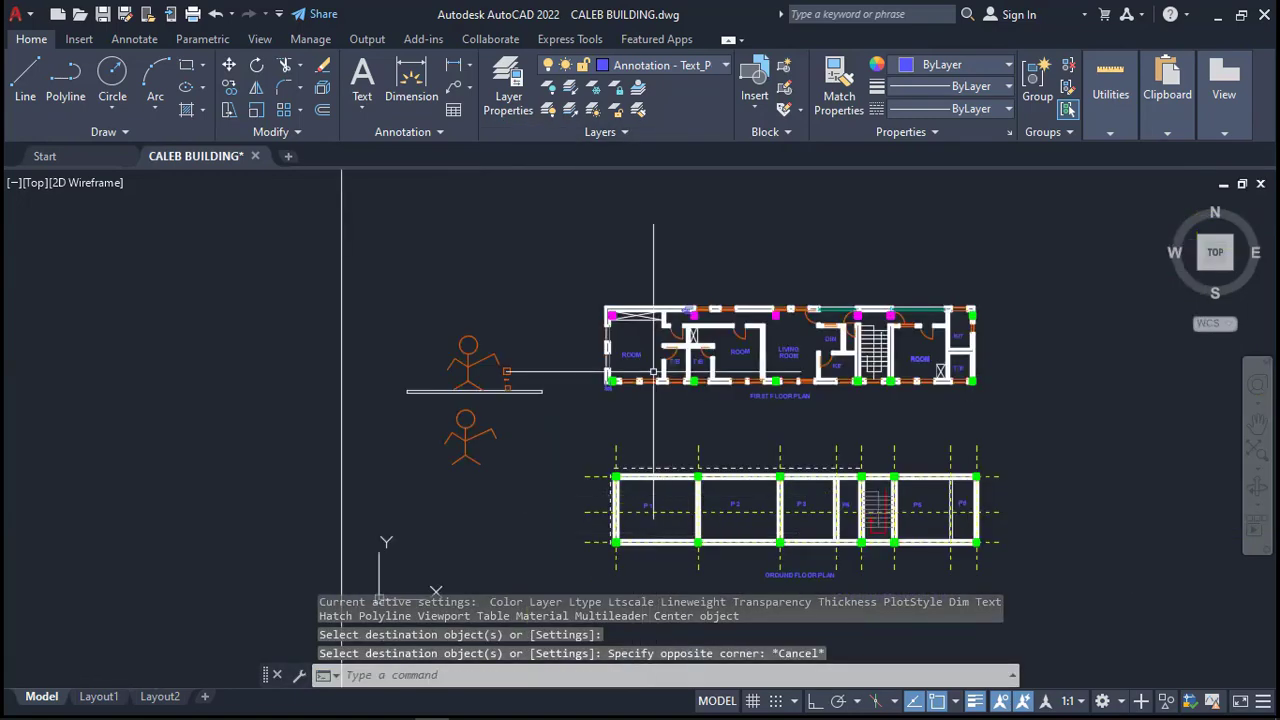
{"action": "scroll", "coordinate": [600, 310], "scroll_direction": "up", "scroll_amount": 5}
{"action": "scroll", "coordinate": [585, 392], "scroll_direction": "down", "scroll_amount": 5}
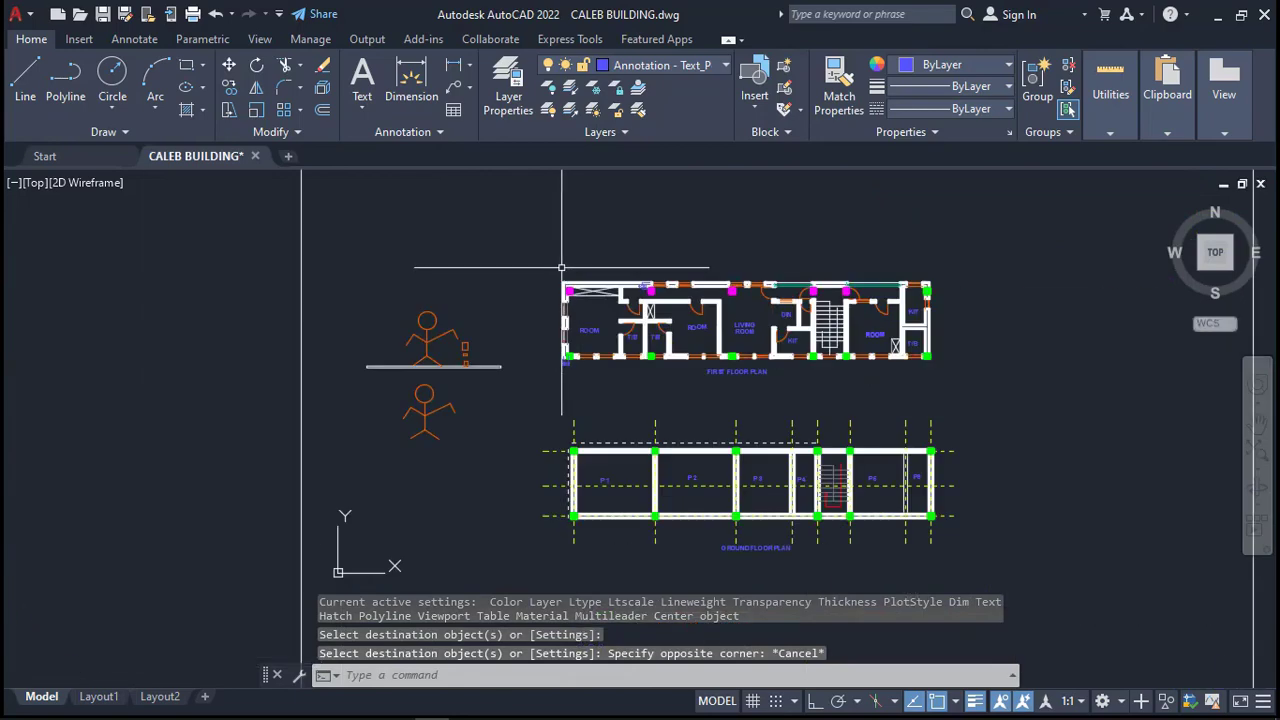
{"action": "scroll", "coordinate": [580, 449], "scroll_direction": "up", "scroll_amount": 6}
{"action": "scroll", "coordinate": [578, 370], "scroll_direction": "up", "scroll_amount": 2}
{"action": "type", "text": "f"}
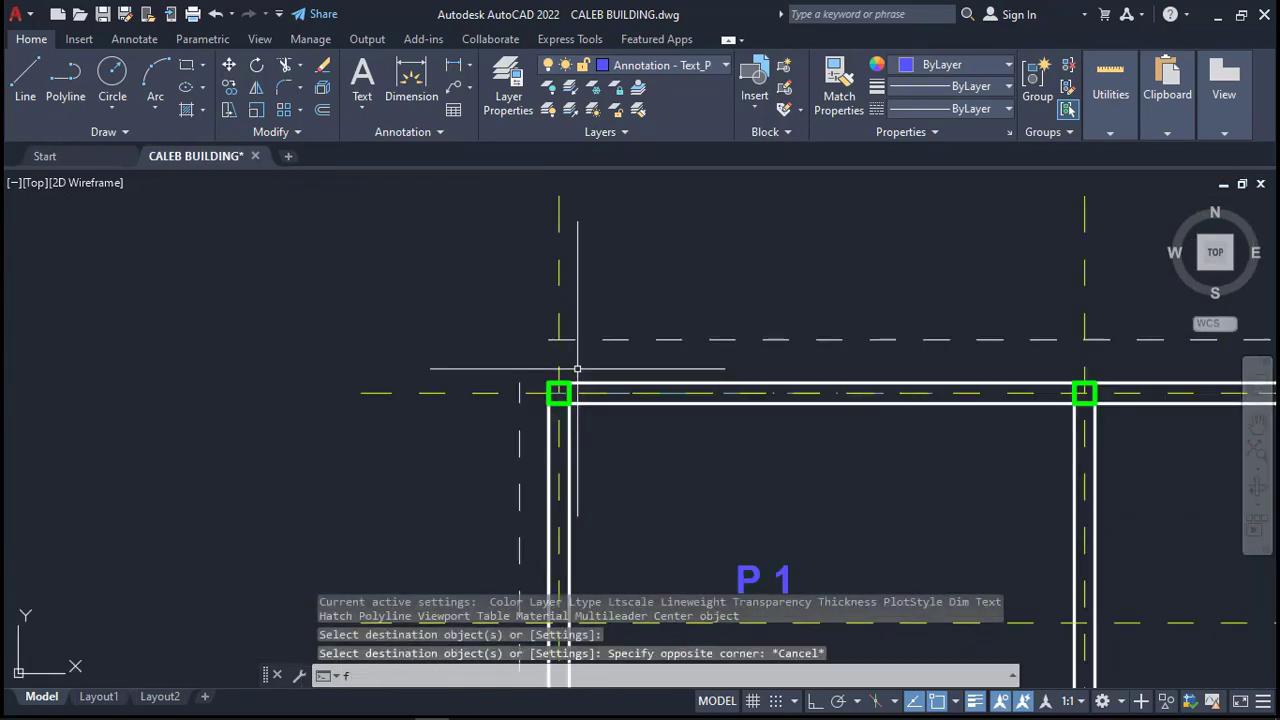
{"action": "key", "text": "Return"}
{"action": "left_click", "coordinate": [556, 340]}
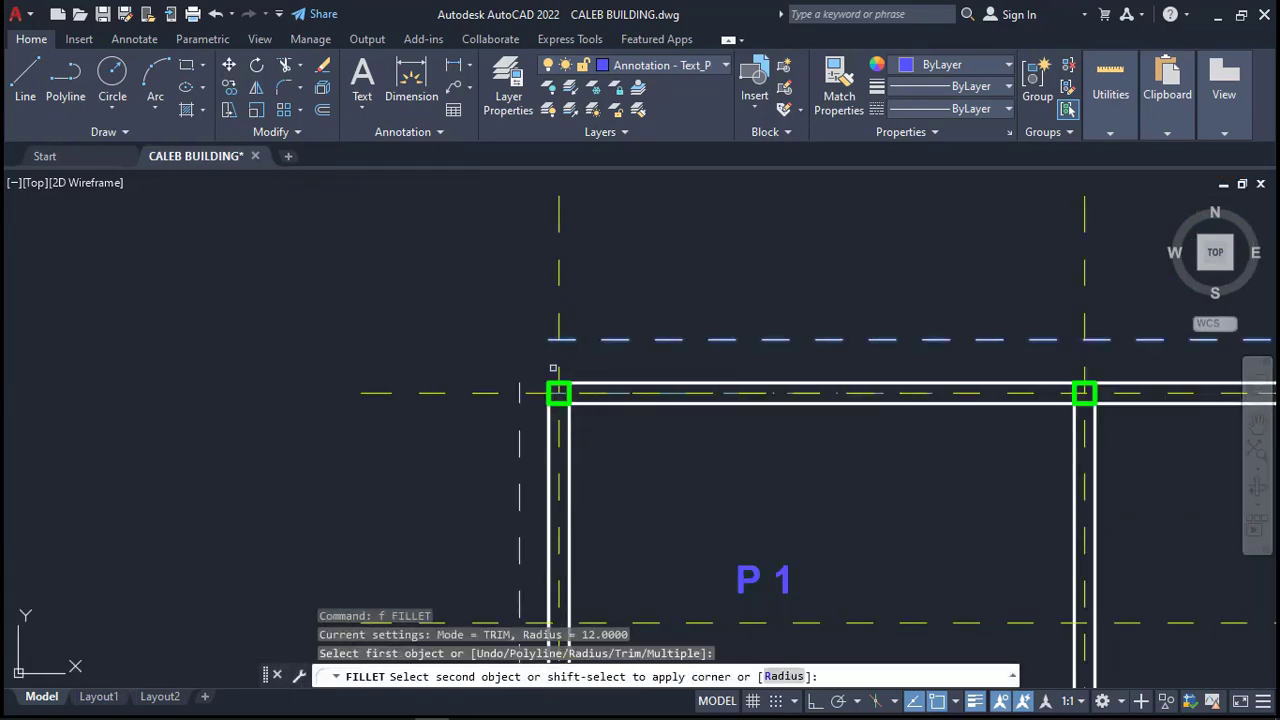
{"action": "left_click", "coordinate": [517, 382]}
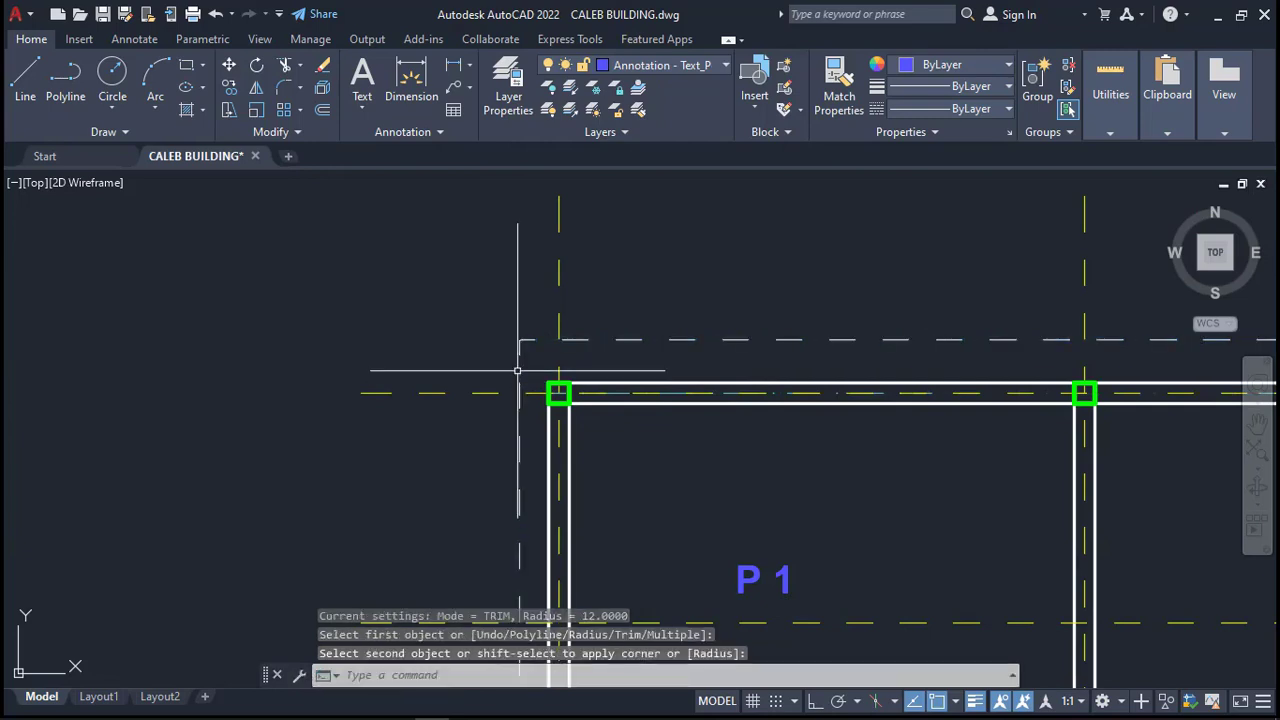
Draw a short line from the outer lower corner of P1's lower-left column to the lower end of the left dashed line
{"action": "scroll", "coordinate": [525, 362], "scroll_direction": "down", "scroll_amount": 3}
{"action": "scroll", "coordinate": [518, 500], "scroll_direction": "up", "scroll_amount": 5}
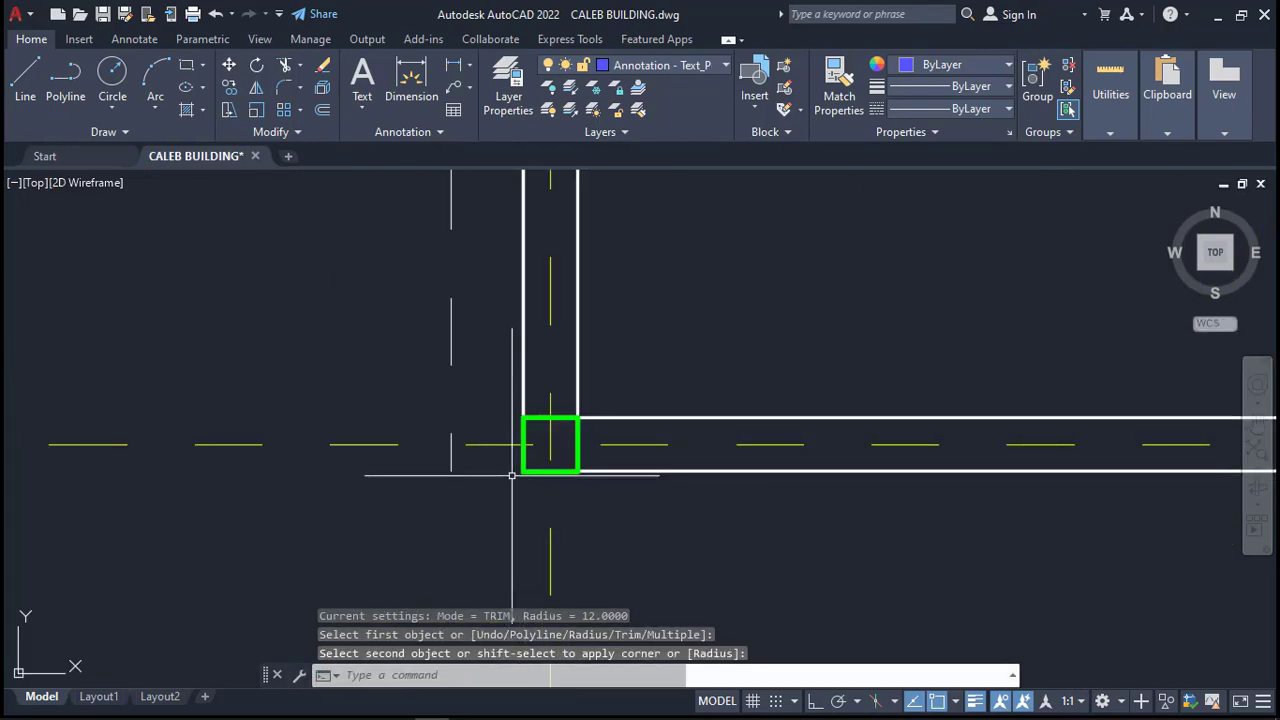
{"action": "type", "text": "f"}
{"action": "key", "text": "Return"}
{"action": "left_click", "coordinate": [550, 444]}
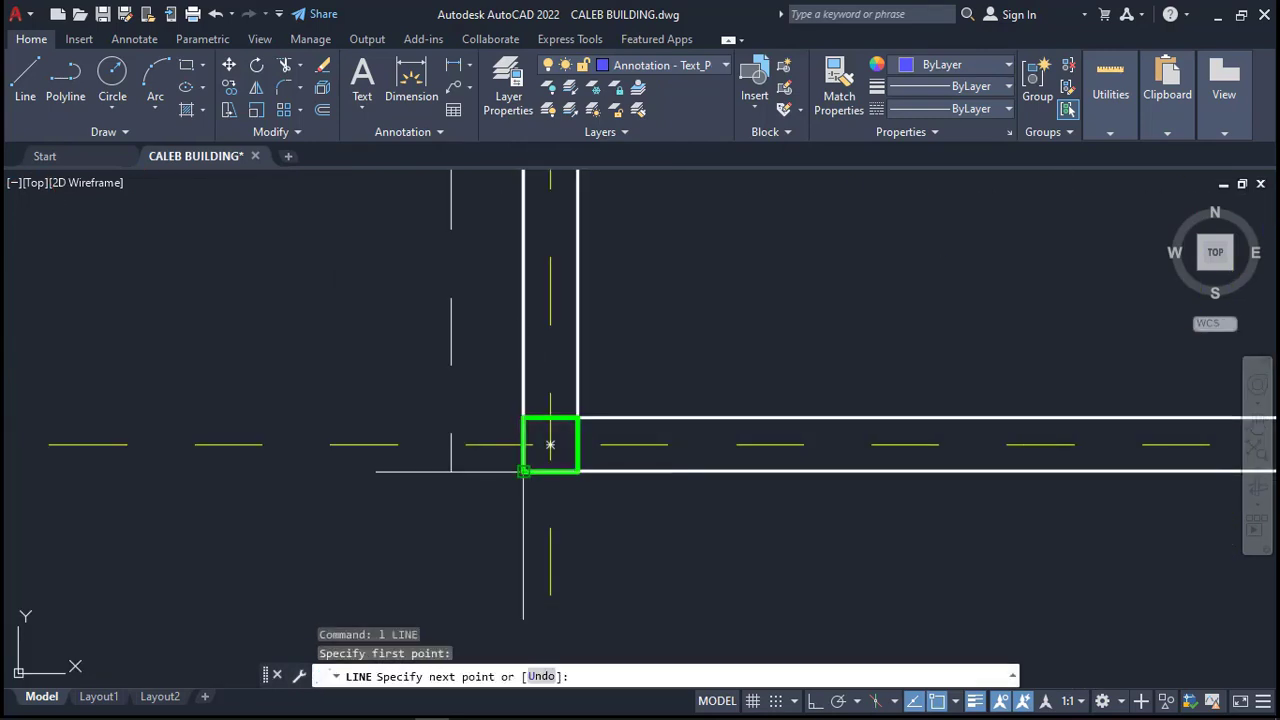
{"action": "left_click", "coordinate": [451, 471]}
{"action": "key", "text": "Escape"}
{"action": "scroll", "coordinate": [600, 466], "scroll_direction": "down", "scroll_amount": 5}
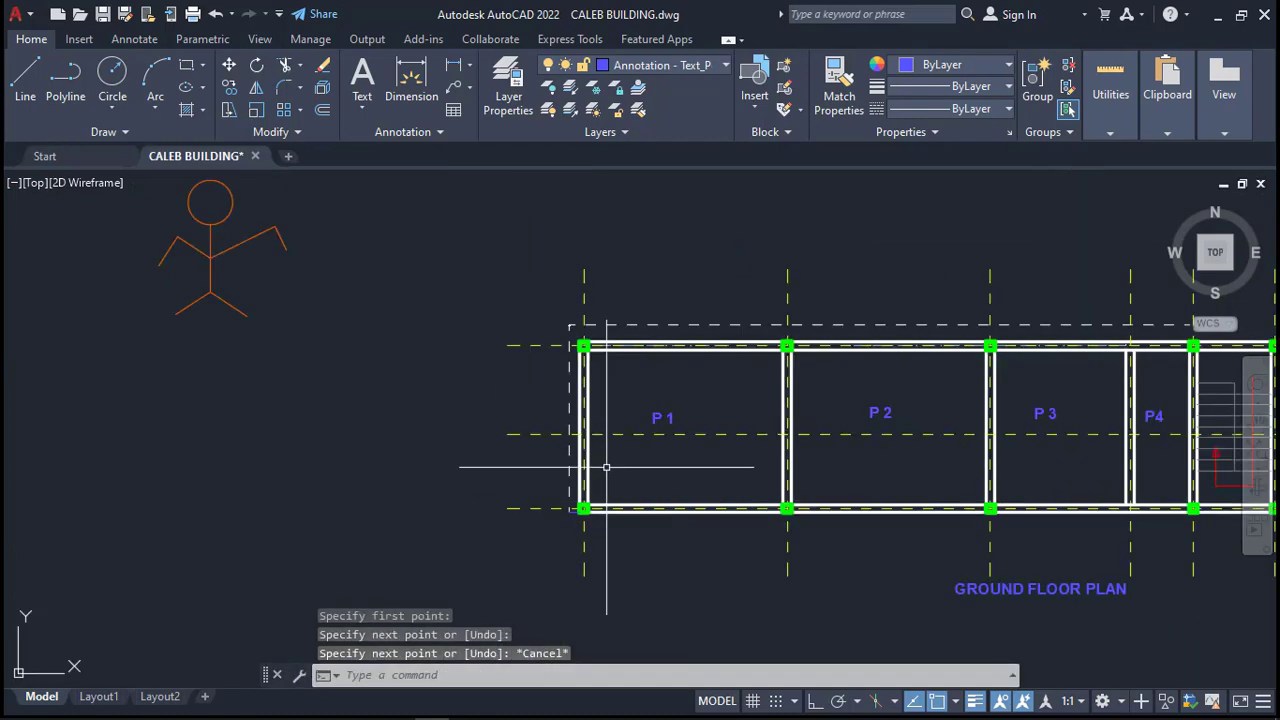
Match the properties of the dashed line left of P1 onto the short closing line at the ground floor plan's lower-left corner
{"action": "scroll", "coordinate": [652, 292], "scroll_direction": "up", "scroll_amount": 5}
{"action": "scroll", "coordinate": [652, 292], "scroll_direction": "up", "scroll_amount": 2}
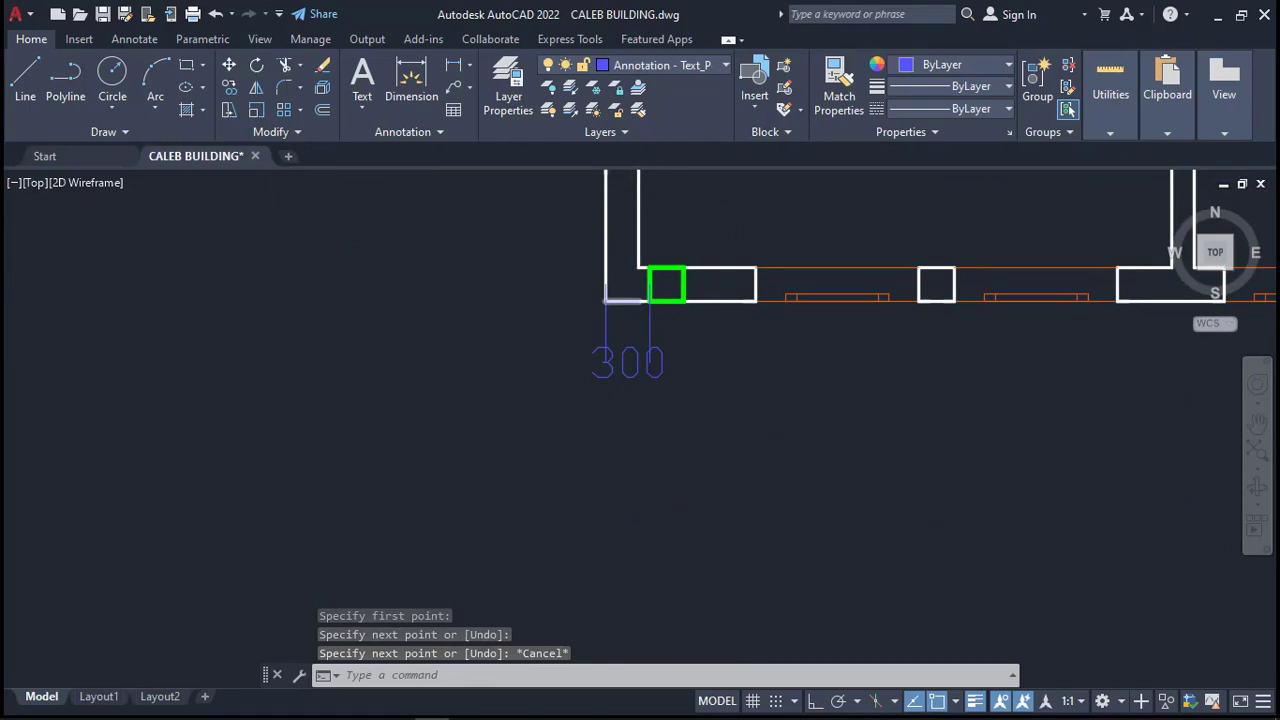
{"action": "scroll", "coordinate": [329, 314], "scroll_direction": "down", "scroll_amount": 8}
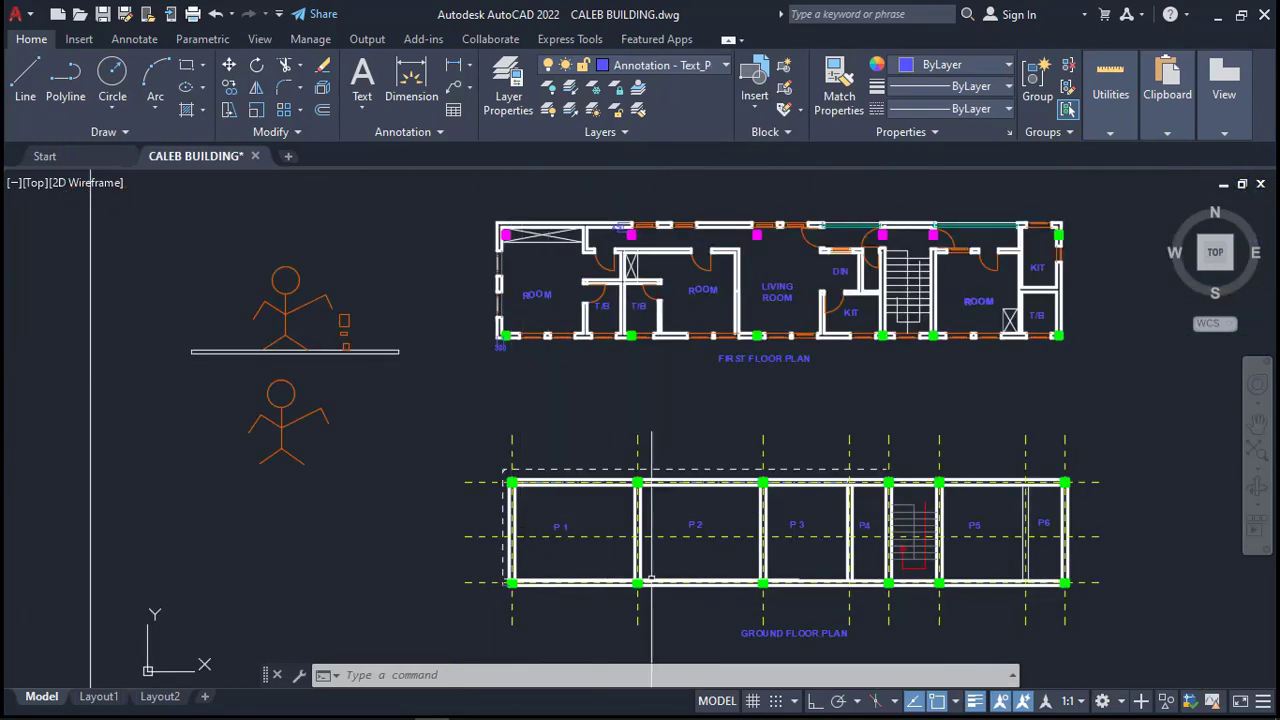
{"action": "scroll", "coordinate": [518, 545], "scroll_direction": "up", "scroll_amount": 5}
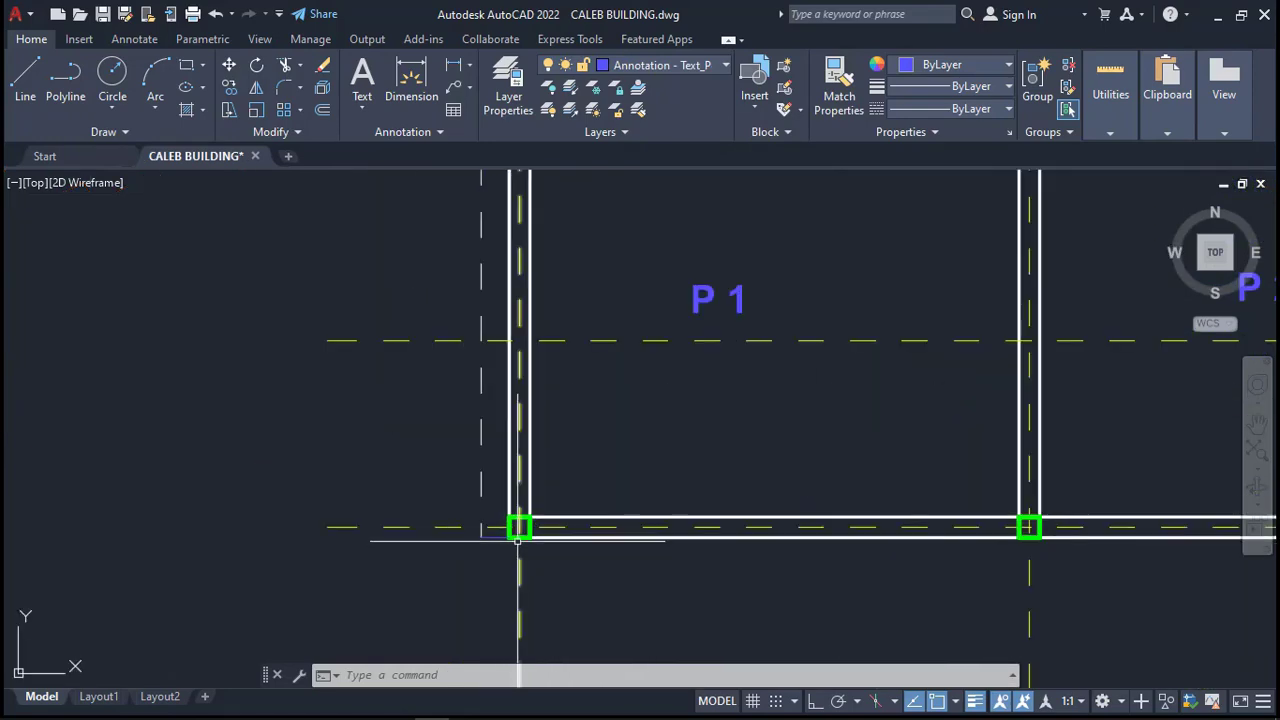
{"action": "type", "text": "ma"}
{"action": "key", "text": "Return"}
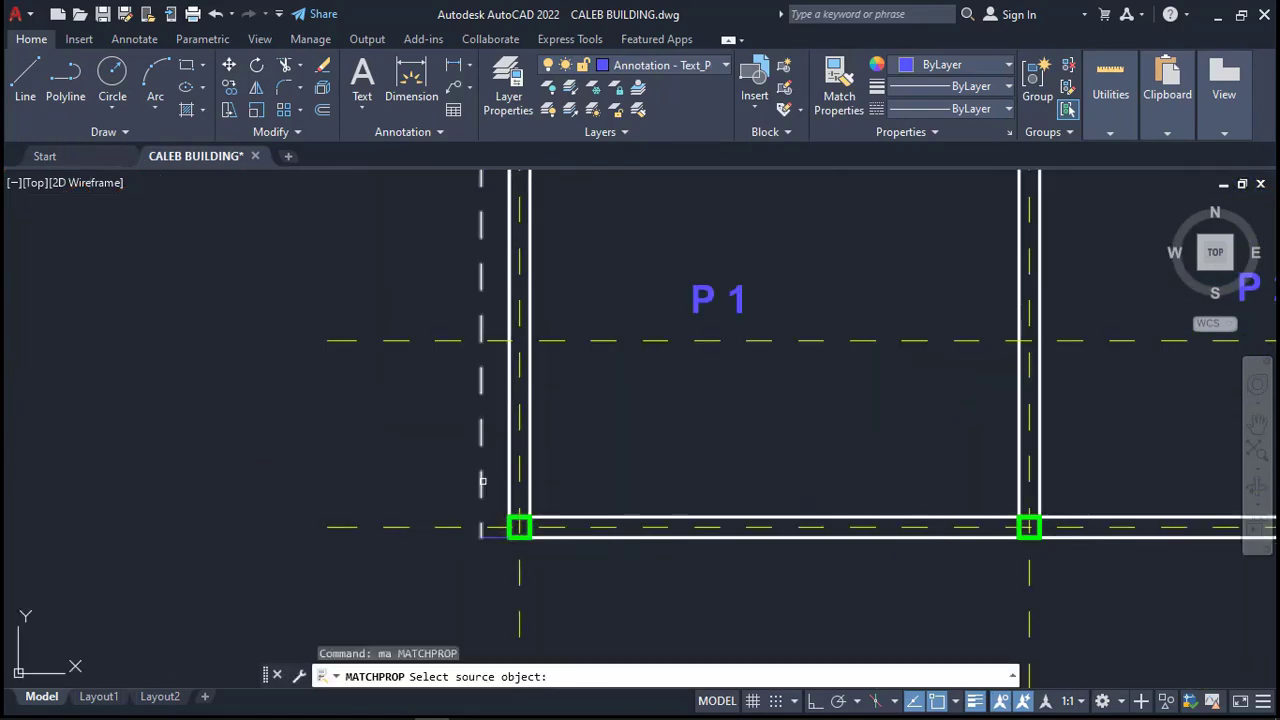
{"action": "left_click", "coordinate": [483, 521]}
{"action": "scroll", "coordinate": [340, 528], "scroll_direction": "down", "scroll_amount": 6}
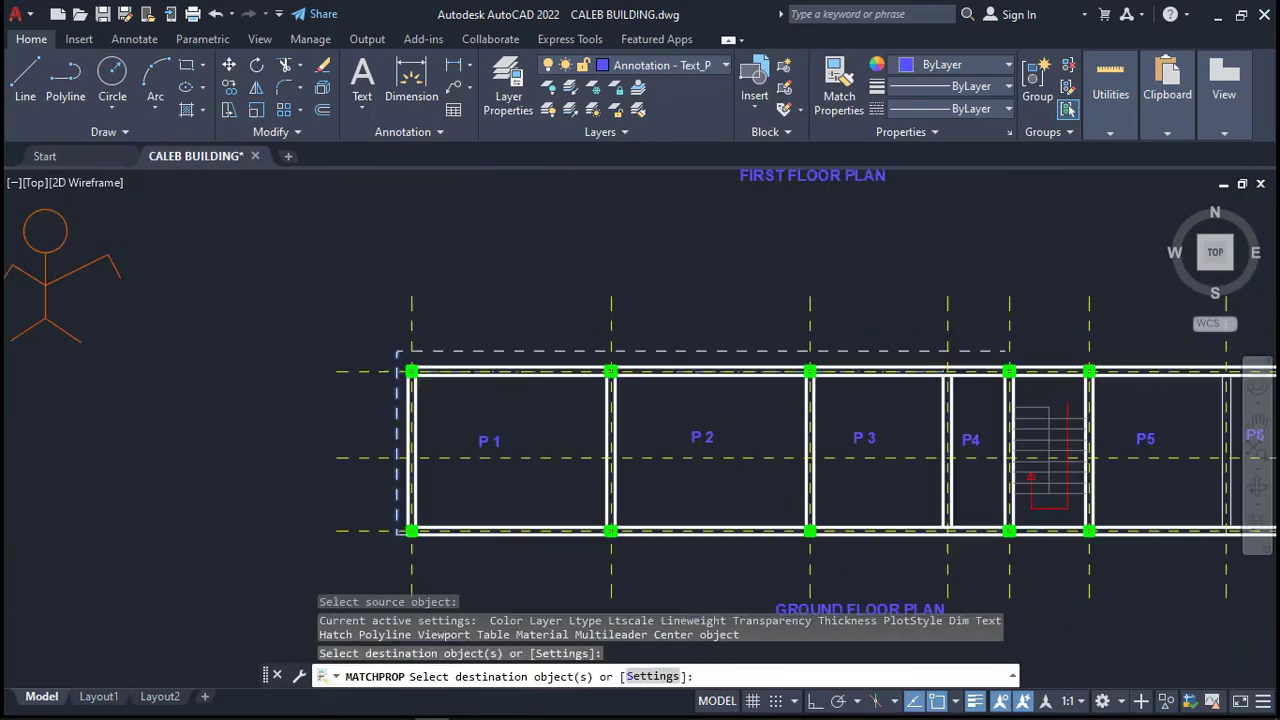
{"action": "key", "text": "Escape"}
Draw a 450 line straight up from the outer upper corner of P6's upper-right column on the ground floor plan
{"action": "scroll", "coordinate": [770, 432], "scroll_direction": "up", "scroll_amount": 4}
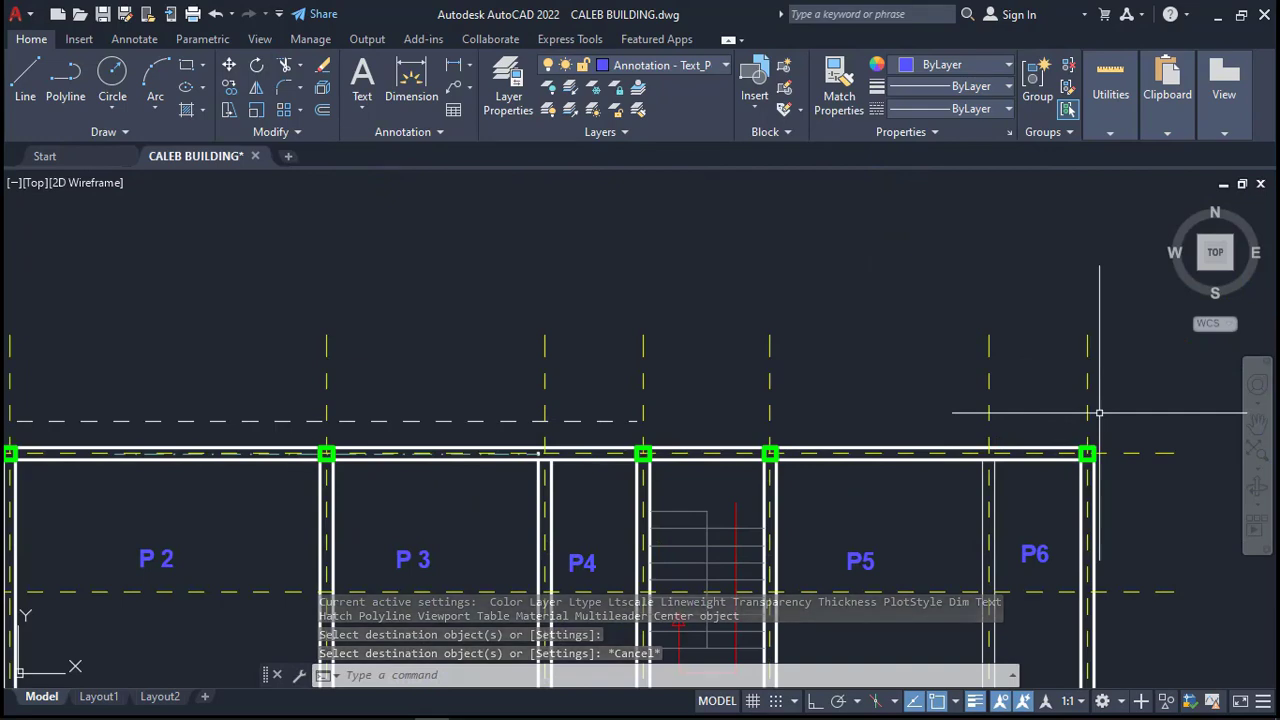
{"action": "type", "text": "l"}
{"action": "key", "text": "Return"}
{"action": "scroll", "coordinate": [855, 475], "scroll_direction": "down", "scroll_amount": 5}
{"action": "scroll", "coordinate": [845, 385], "scroll_direction": "up", "scroll_amount": 4}
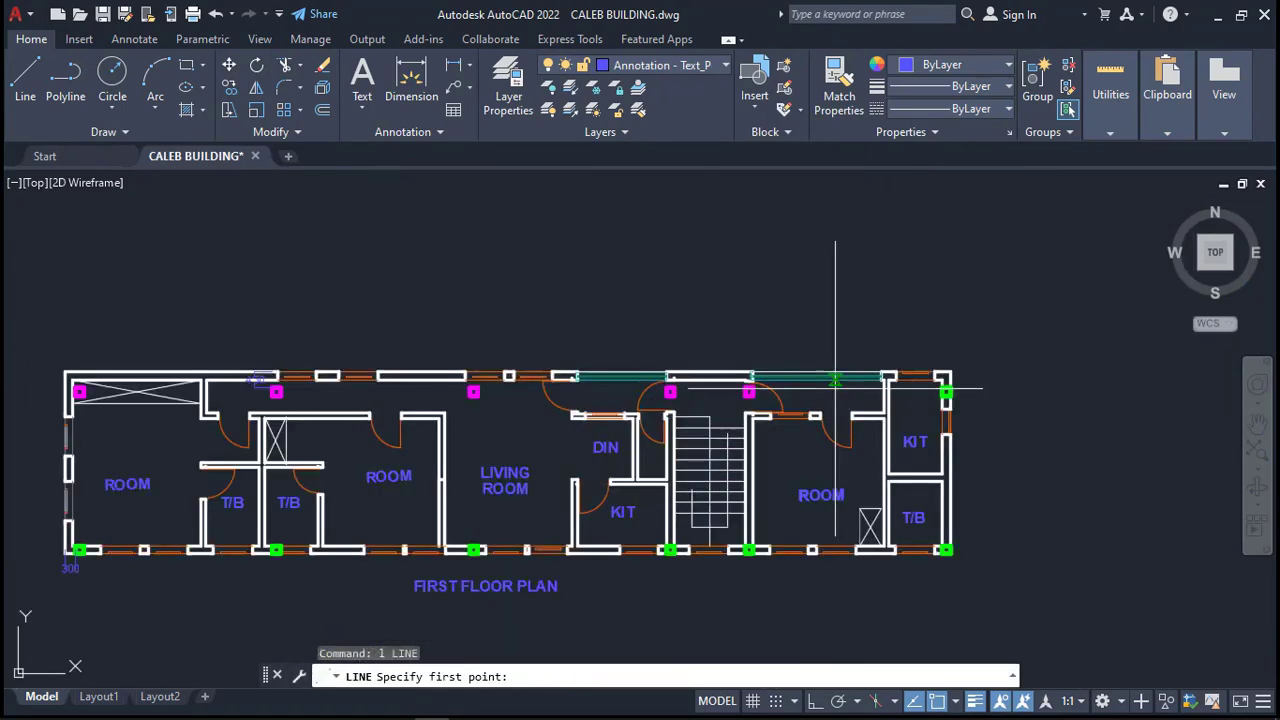
{"action": "scroll", "coordinate": [946, 385], "scroll_direction": "up", "scroll_amount": 1}
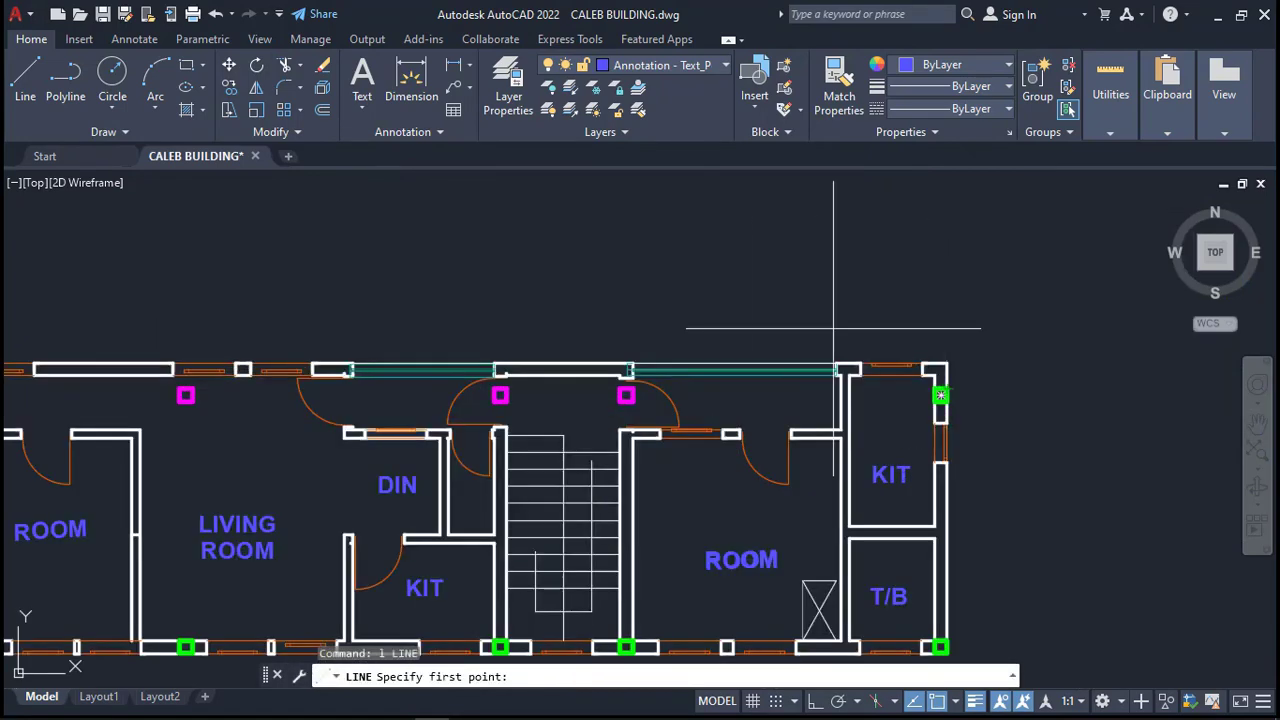
{"action": "scroll", "coordinate": [834, 327], "scroll_direction": "down", "scroll_amount": 3}
{"action": "scroll", "coordinate": [855, 565], "scroll_direction": "up", "scroll_amount": 6}
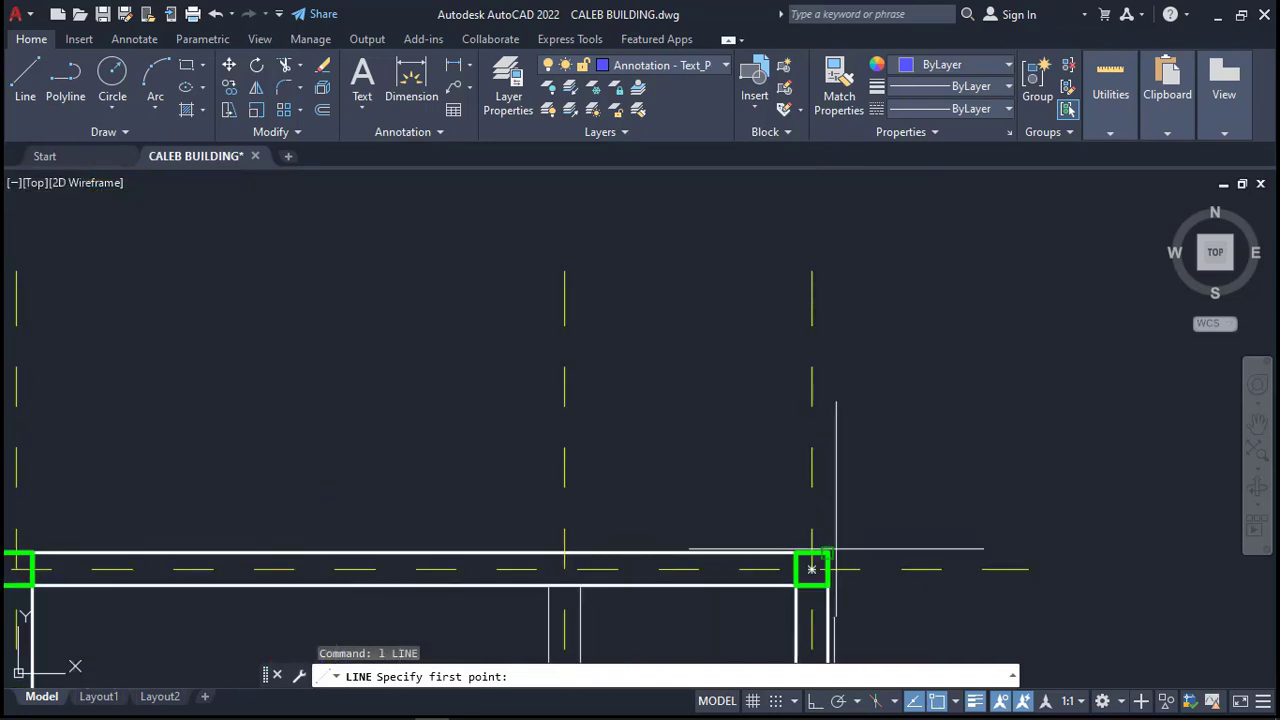
{"action": "left_click", "coordinate": [827, 551]}
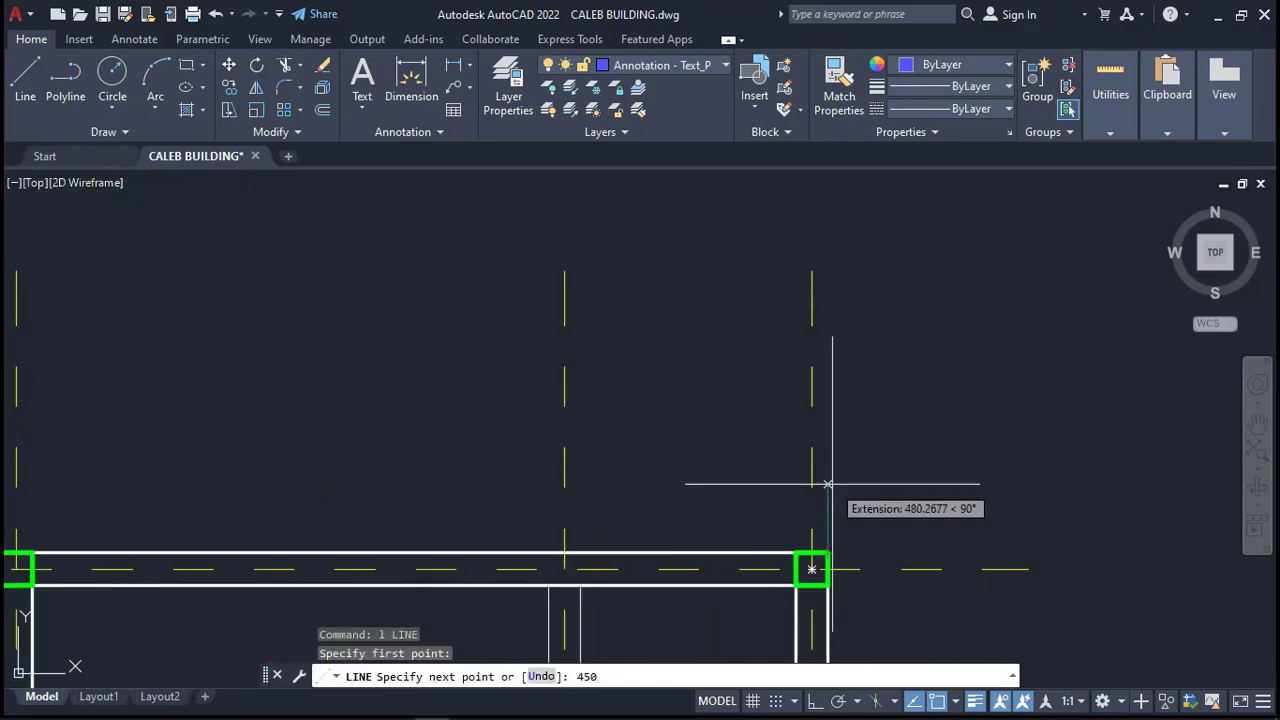
{"action": "type", "text": "450"}
{"action": "key", "text": "Return"}
{"action": "scroll", "coordinate": [901, 470], "scroll_direction": "down", "scroll_amount": 2}
{"action": "key", "text": "Escape"}
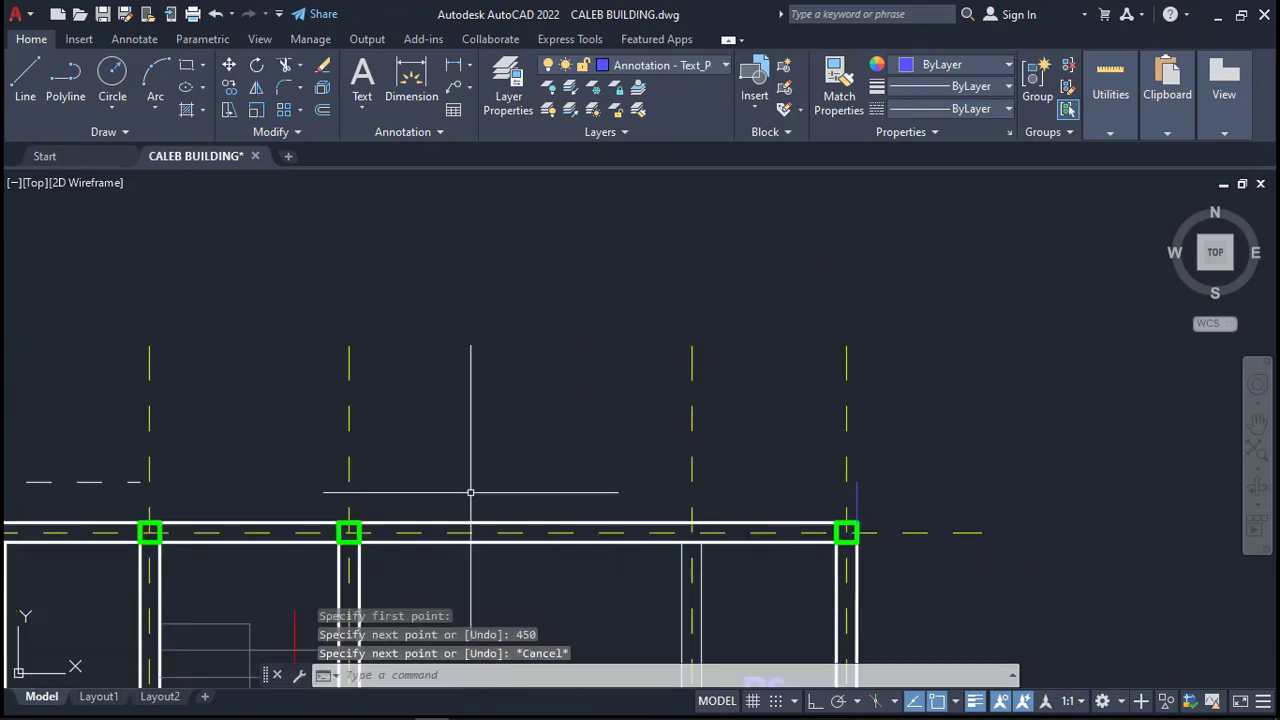
Stretch the right end of the upper dashed line to the top of the short vertical line above P6's corner column
{"action": "left_click", "coordinate": [95, 481]}
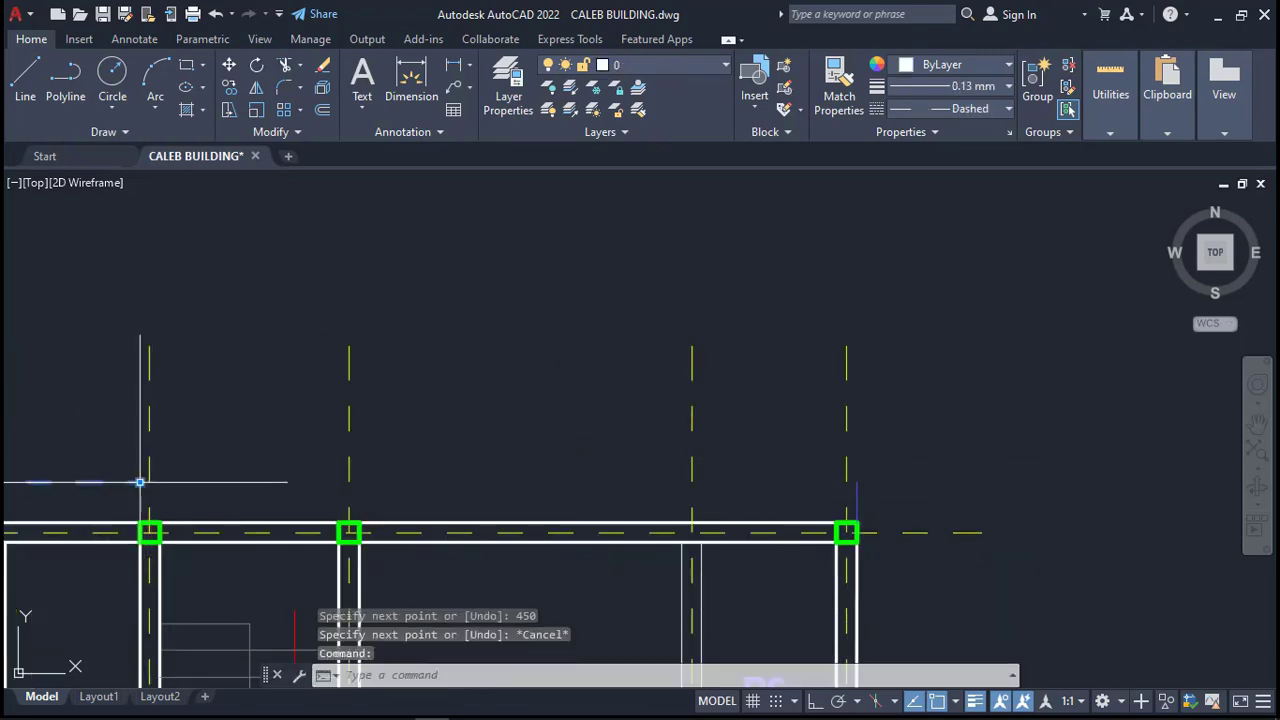
{"action": "left_click", "coordinate": [140, 482]}
{"action": "key", "text": "Escape"}
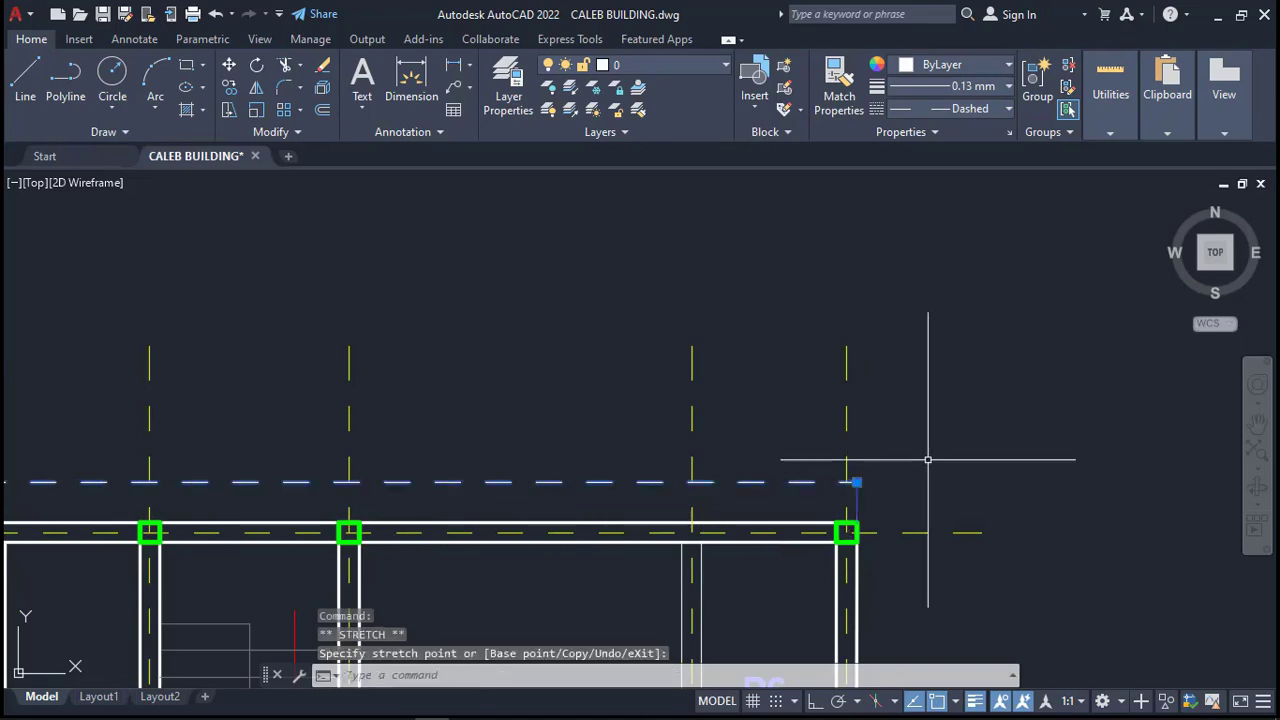
{"action": "key", "text": "Escape"}
Match the properties of the upper dashed line onto the short vertical line at the ground floor plan's upper-right corner
{"action": "type", "text": "ma"}
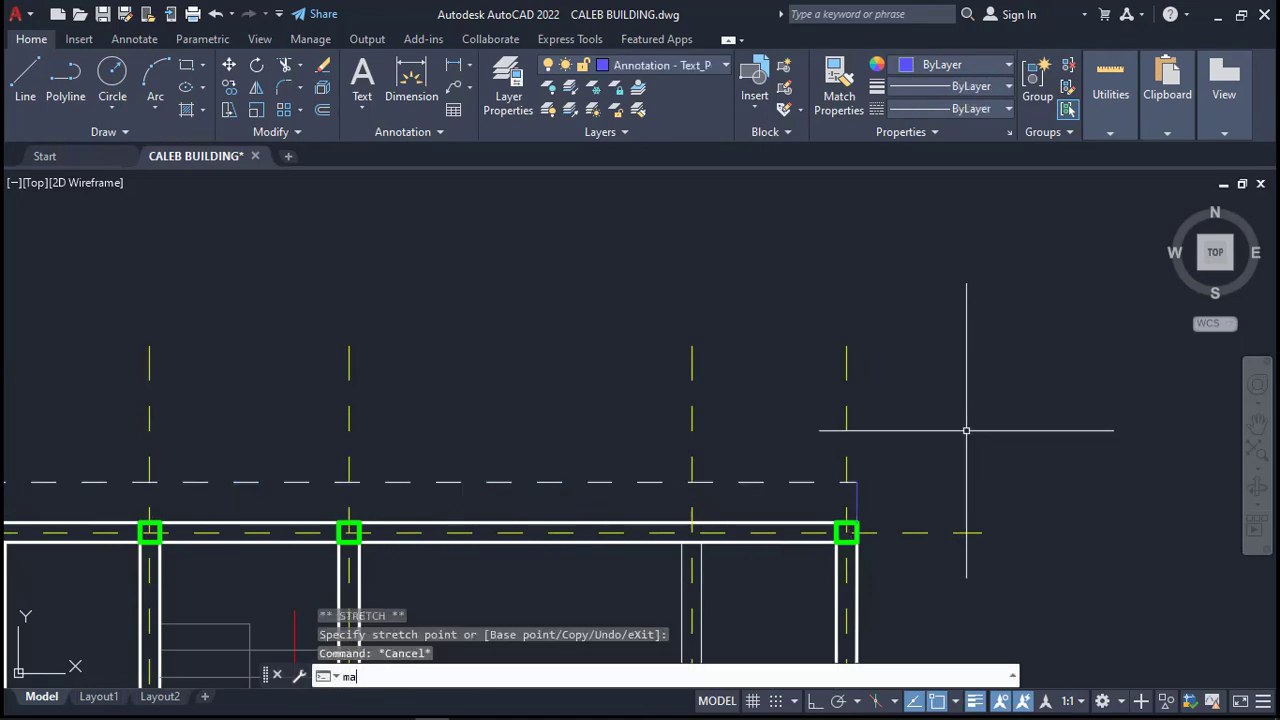
{"action": "key", "text": "Return"}
{"action": "left_click", "coordinate": [855, 490]}
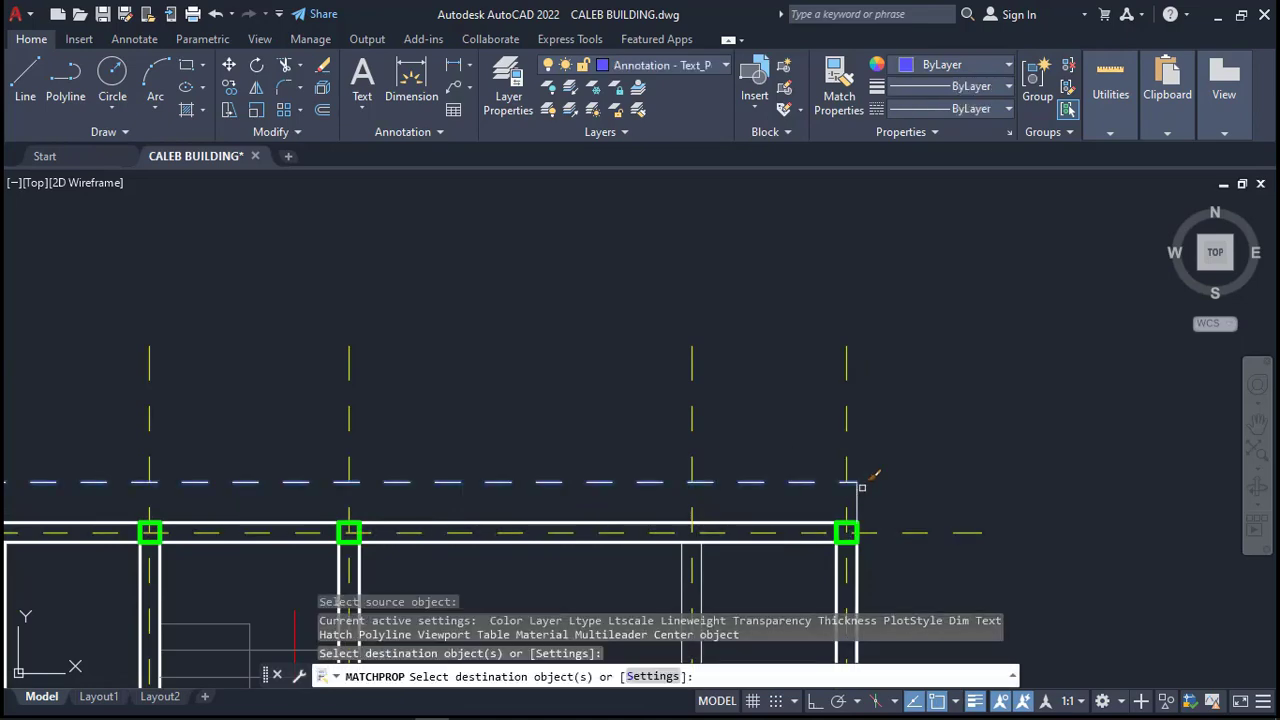
{"action": "scroll", "coordinate": [861, 487], "scroll_direction": "down", "scroll_amount": 3}
{"action": "key", "text": "Escape"}
{"action": "scroll", "coordinate": [814, 323], "scroll_direction": "down", "scroll_amount": 2}
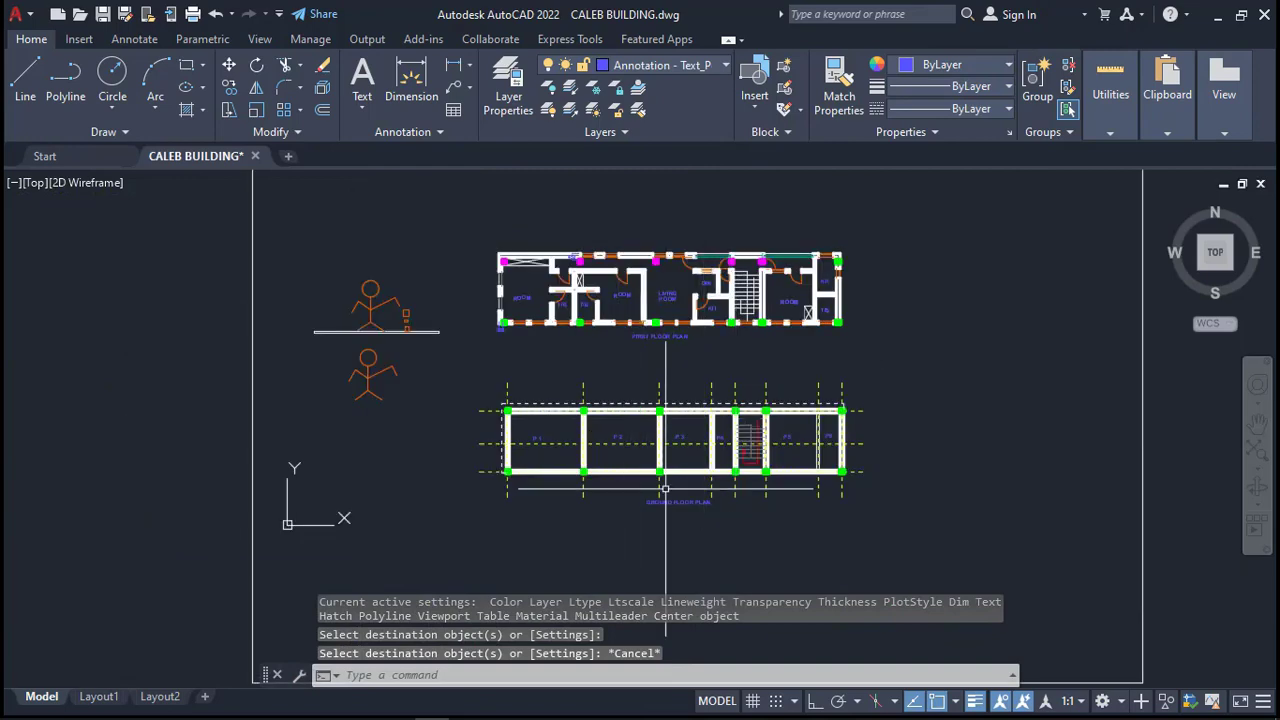
Compare the ground floor plan's dashed overhang outline and columns with the first floor plan's outer walls, rooms and marked columns
{"action": "scroll", "coordinate": [665, 488], "scroll_direction": "up", "scroll_amount": 3}
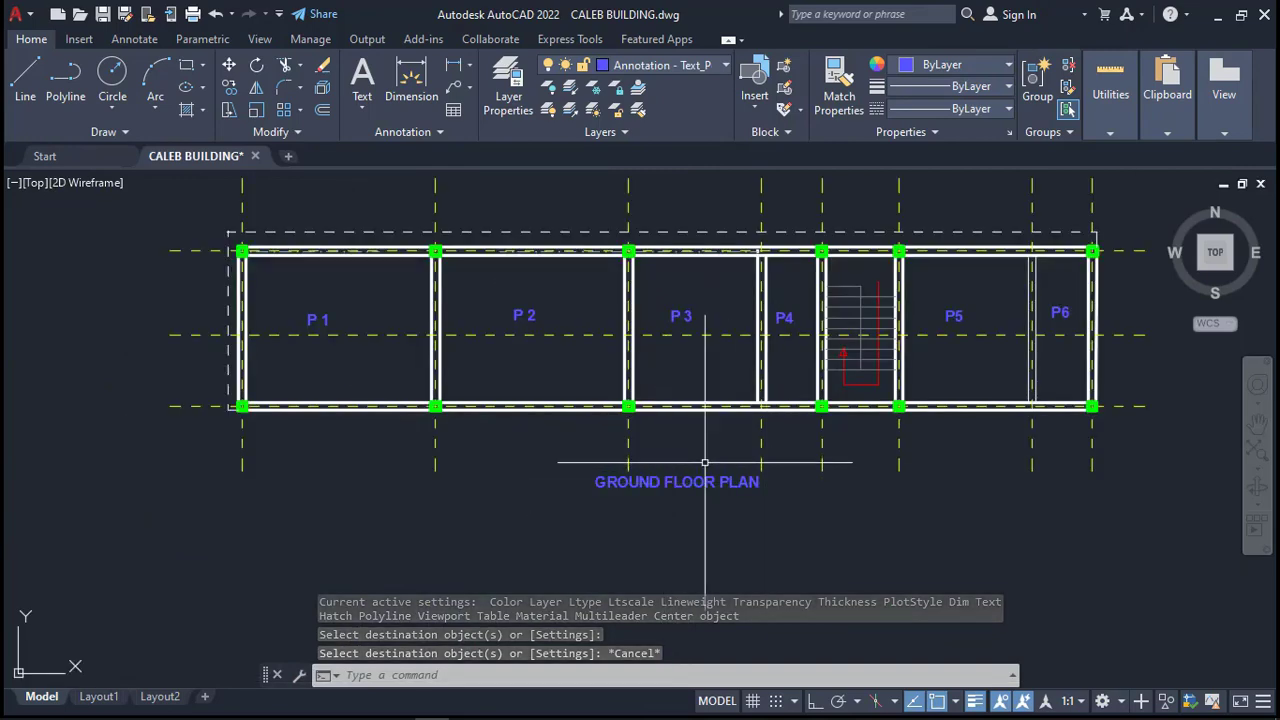
{"action": "scroll", "coordinate": [705, 463], "scroll_direction": "down", "scroll_amount": 2}
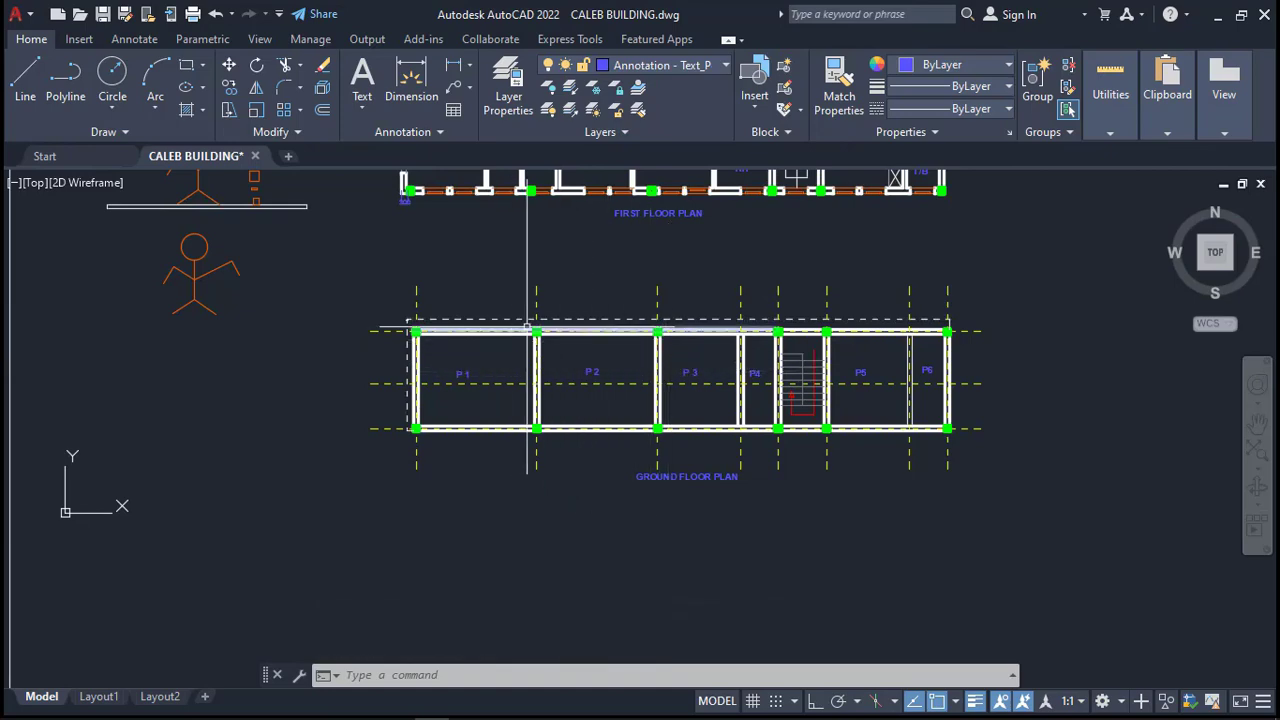
{"action": "scroll", "coordinate": [604, 346], "scroll_direction": "up", "scroll_amount": 2}
{"action": "scroll", "coordinate": [250, 288], "scroll_direction": "up", "scroll_amount": 2}
{"action": "scroll", "coordinate": [294, 293], "scroll_direction": "down", "scroll_amount": 1}
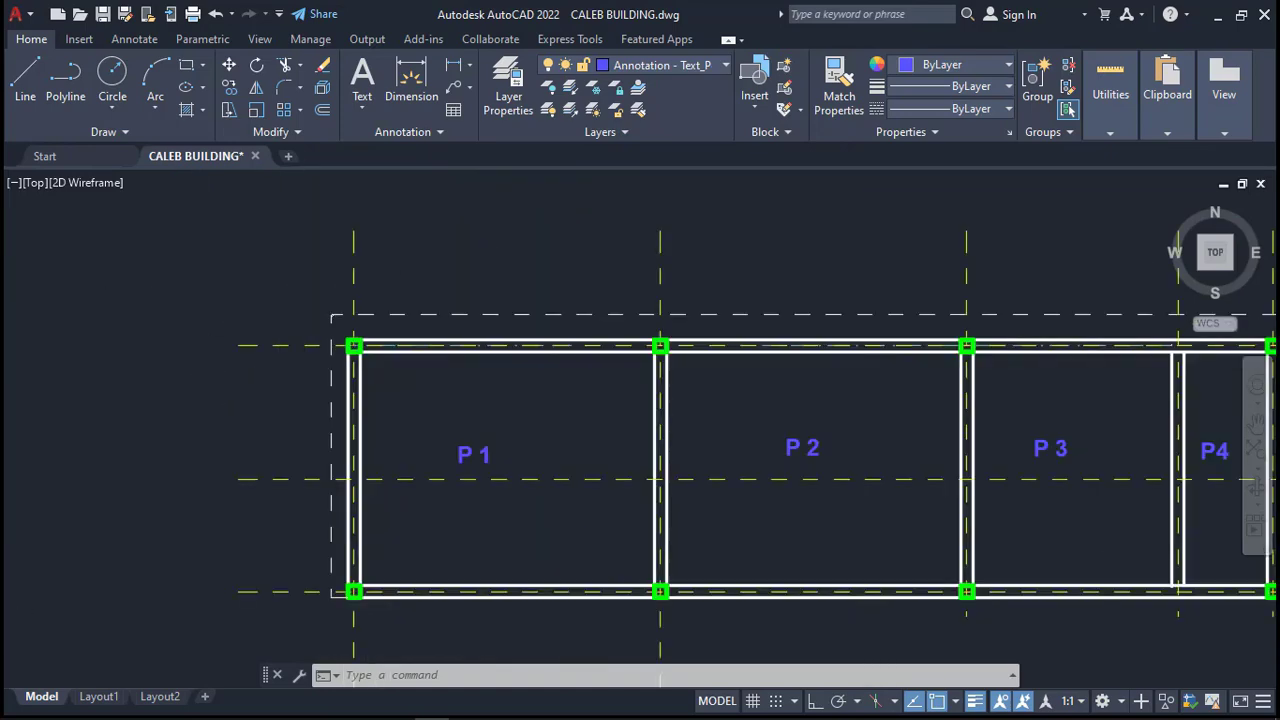
{"action": "scroll", "coordinate": [433, 346], "scroll_direction": "down", "scroll_amount": 3}
{"action": "scroll", "coordinate": [530, 347], "scroll_direction": "down", "scroll_amount": 2}
{"action": "scroll", "coordinate": [461, 251], "scroll_direction": "up", "scroll_amount": 4}
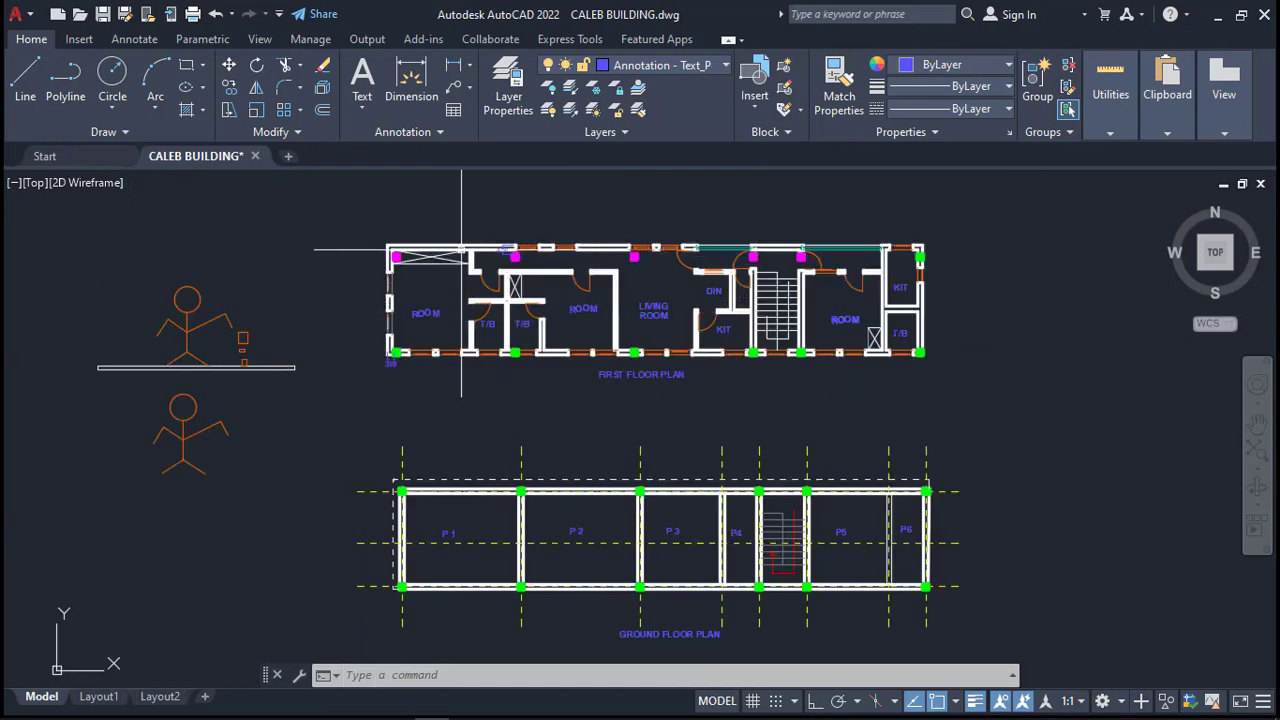
{"action": "scroll", "coordinate": [365, 251], "scroll_direction": "up", "scroll_amount": 2}
{"action": "scroll", "coordinate": [370, 248], "scroll_direction": "down", "scroll_amount": 4}
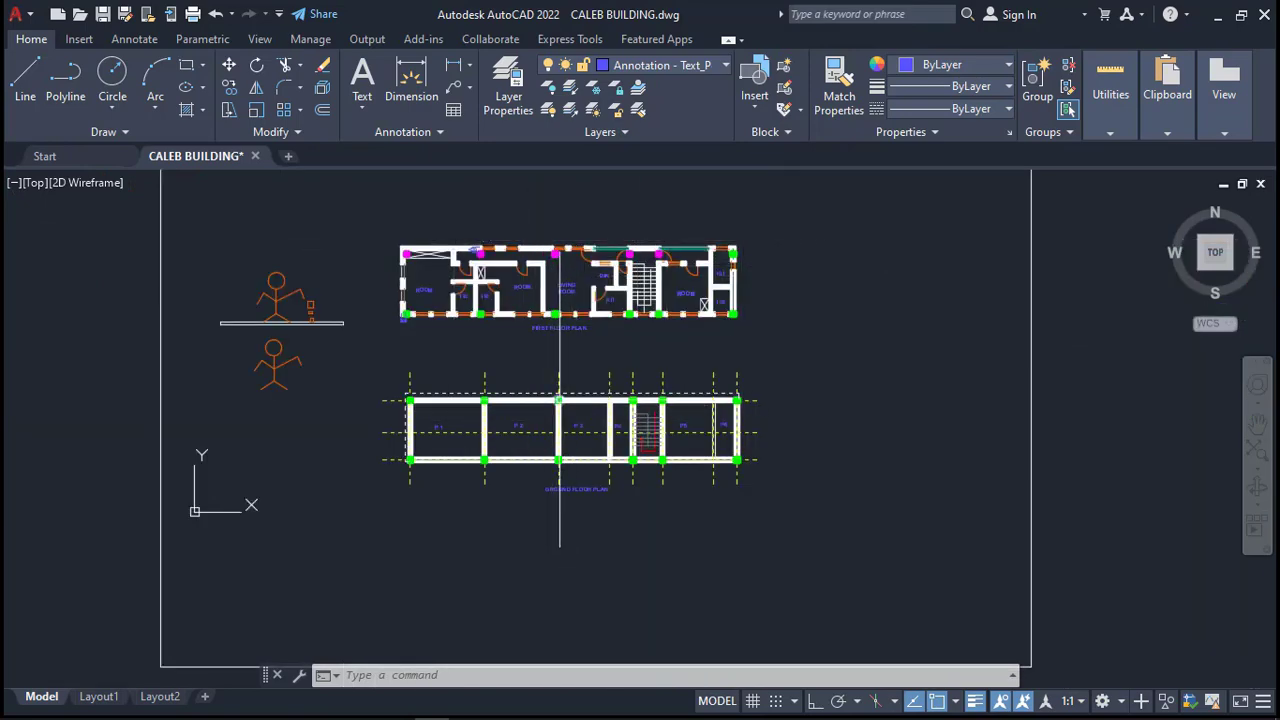
{"action": "scroll", "coordinate": [470, 245], "scroll_direction": "up", "scroll_amount": 2}
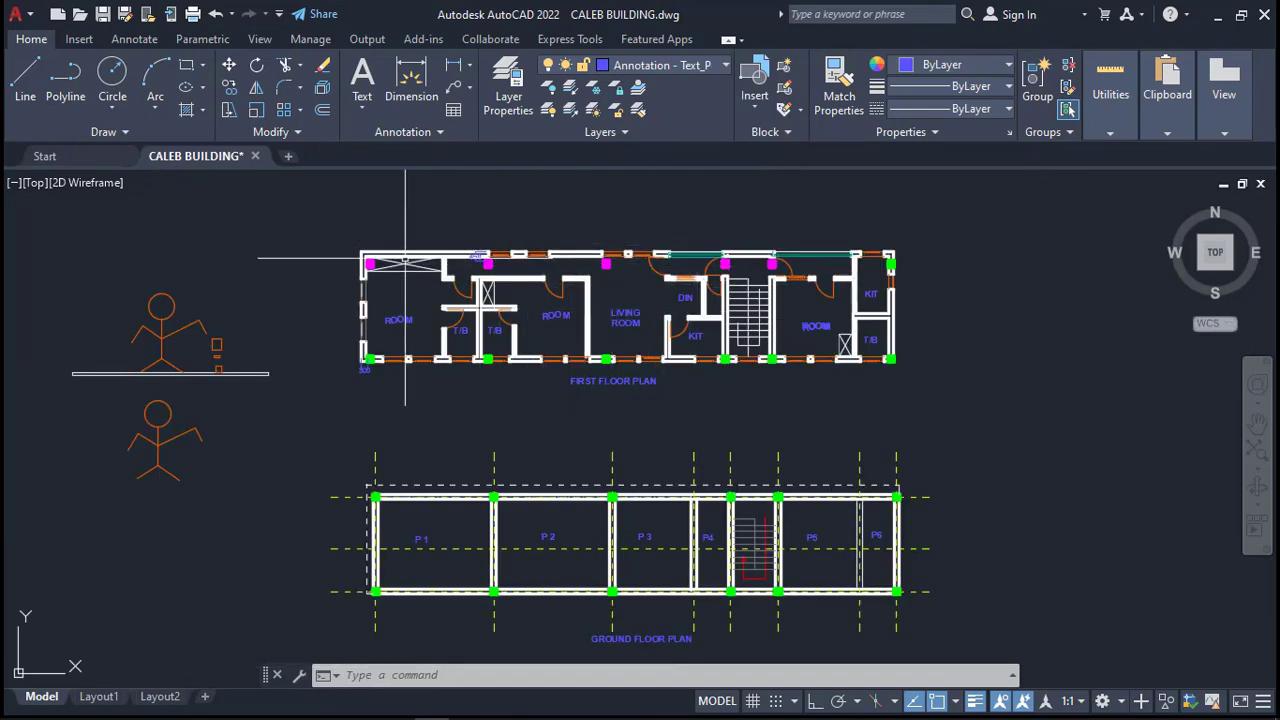
{"action": "scroll", "coordinate": [405, 258], "scroll_direction": "up", "scroll_amount": 2}
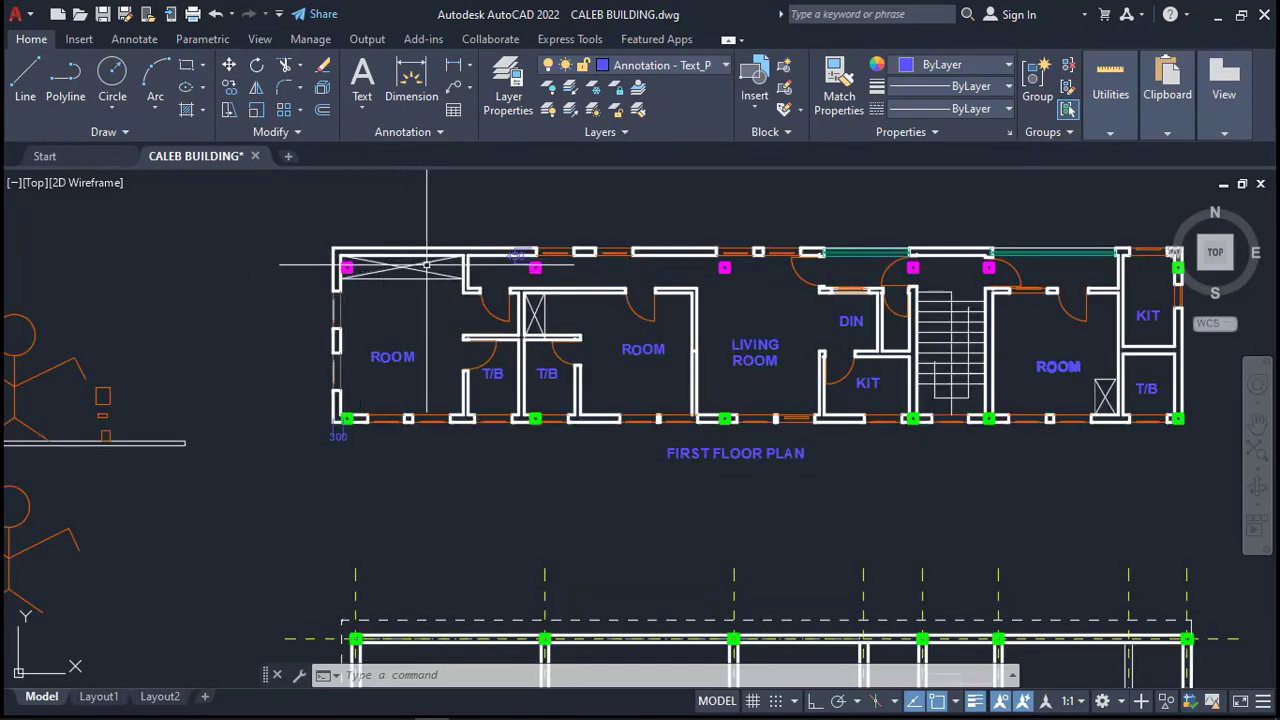
{"action": "scroll", "coordinate": [523, 270], "scroll_direction": "down", "scroll_amount": 2}
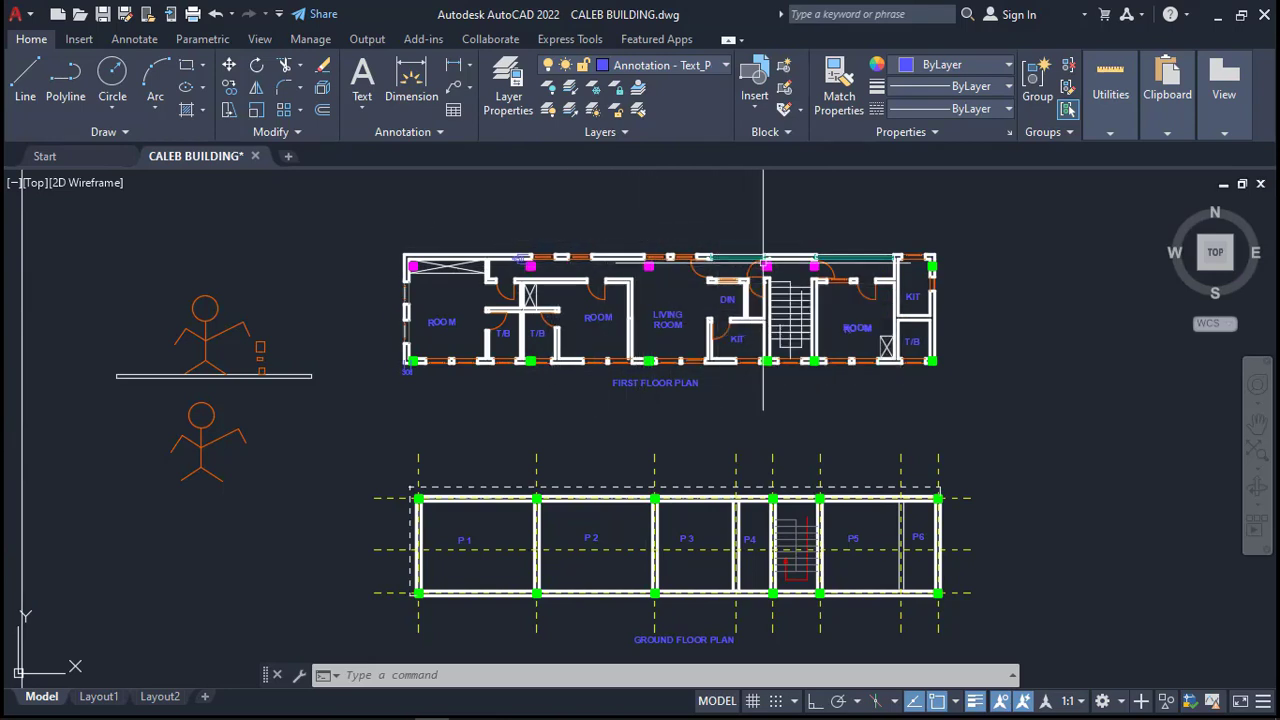
{"action": "scroll", "coordinate": [593, 270], "scroll_direction": "up", "scroll_amount": 2}
{"action": "scroll", "coordinate": [729, 253], "scroll_direction": "down", "scroll_amount": 2}
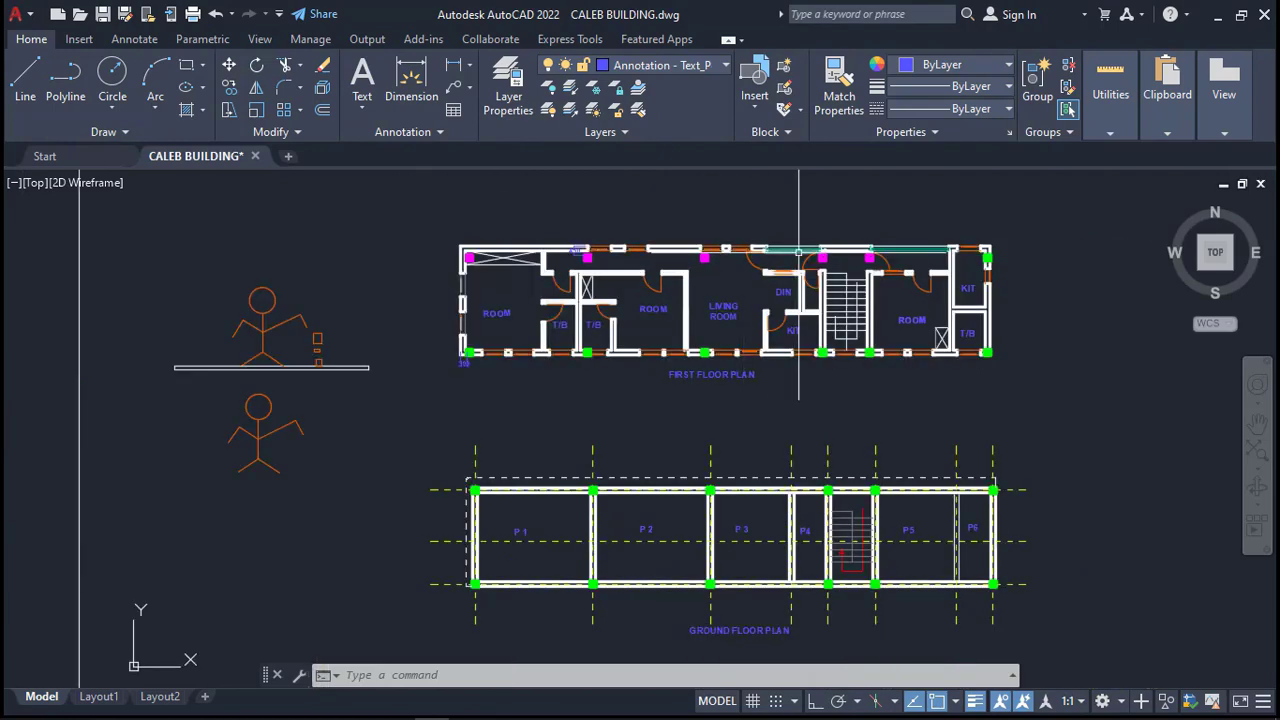
{"action": "scroll", "coordinate": [466, 260], "scroll_direction": "up", "scroll_amount": 2}
{"action": "scroll", "coordinate": [663, 255], "scroll_direction": "down", "scroll_amount": 3}
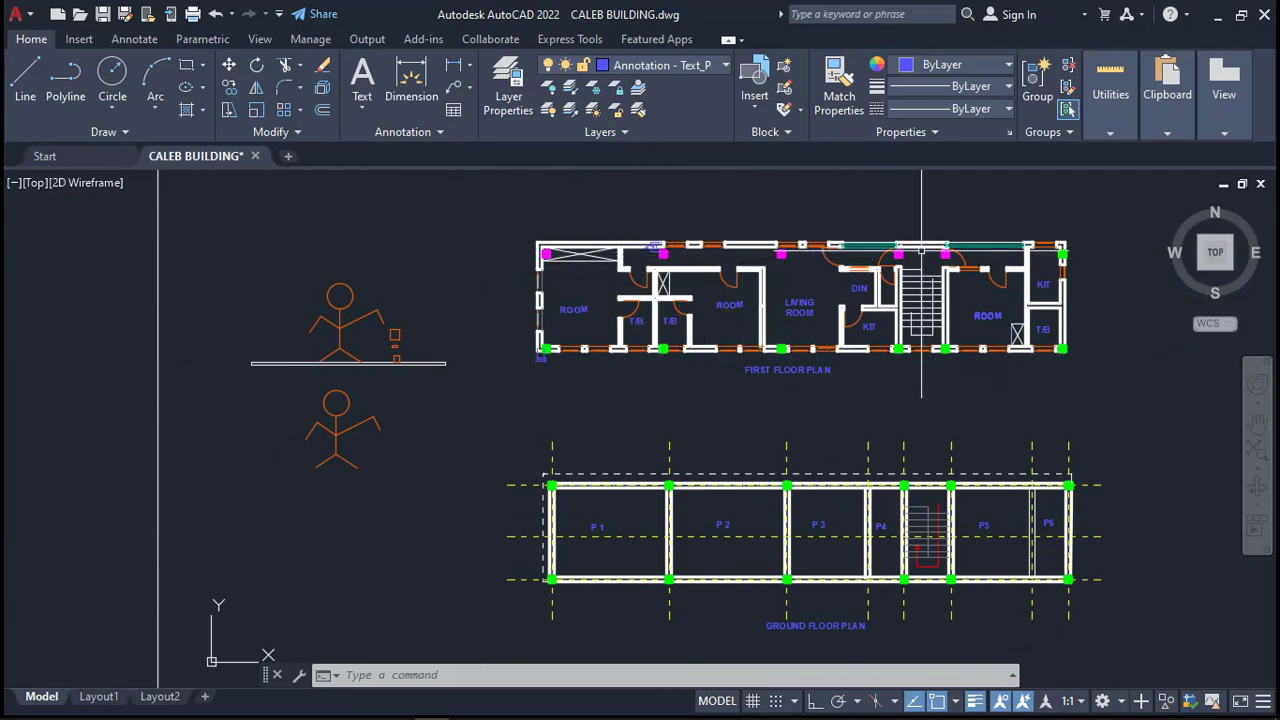
{"action": "scroll", "coordinate": [868, 255], "scroll_direction": "up", "scroll_amount": 2}
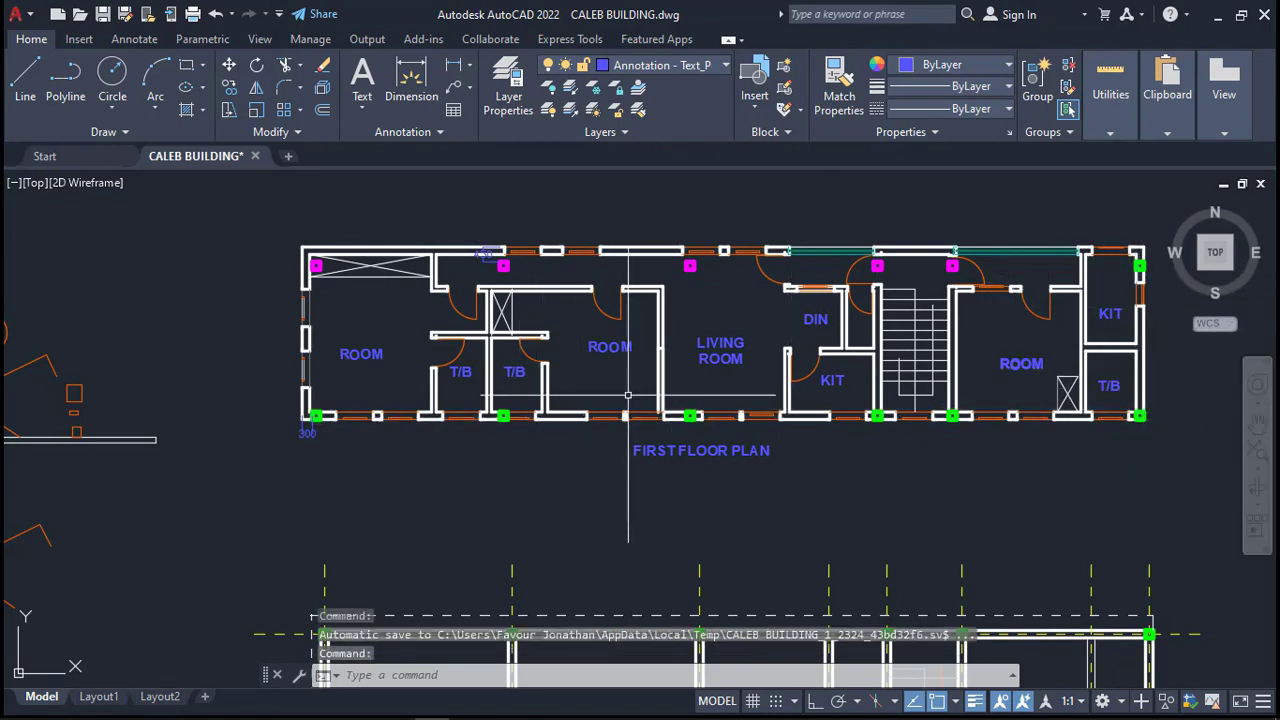
{"action": "scroll", "coordinate": [447, 313], "scroll_direction": "down", "scroll_amount": 2}
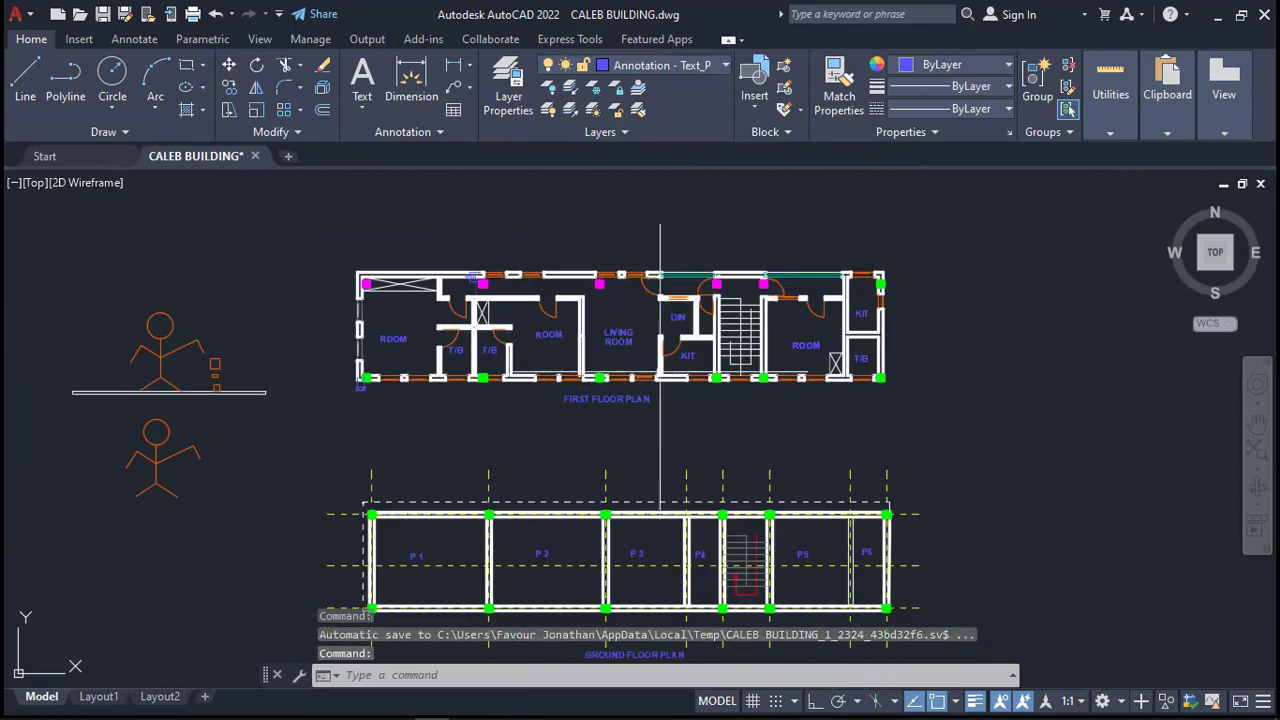
{"action": "scroll", "coordinate": [685, 375], "scroll_direction": "up", "scroll_amount": 3}
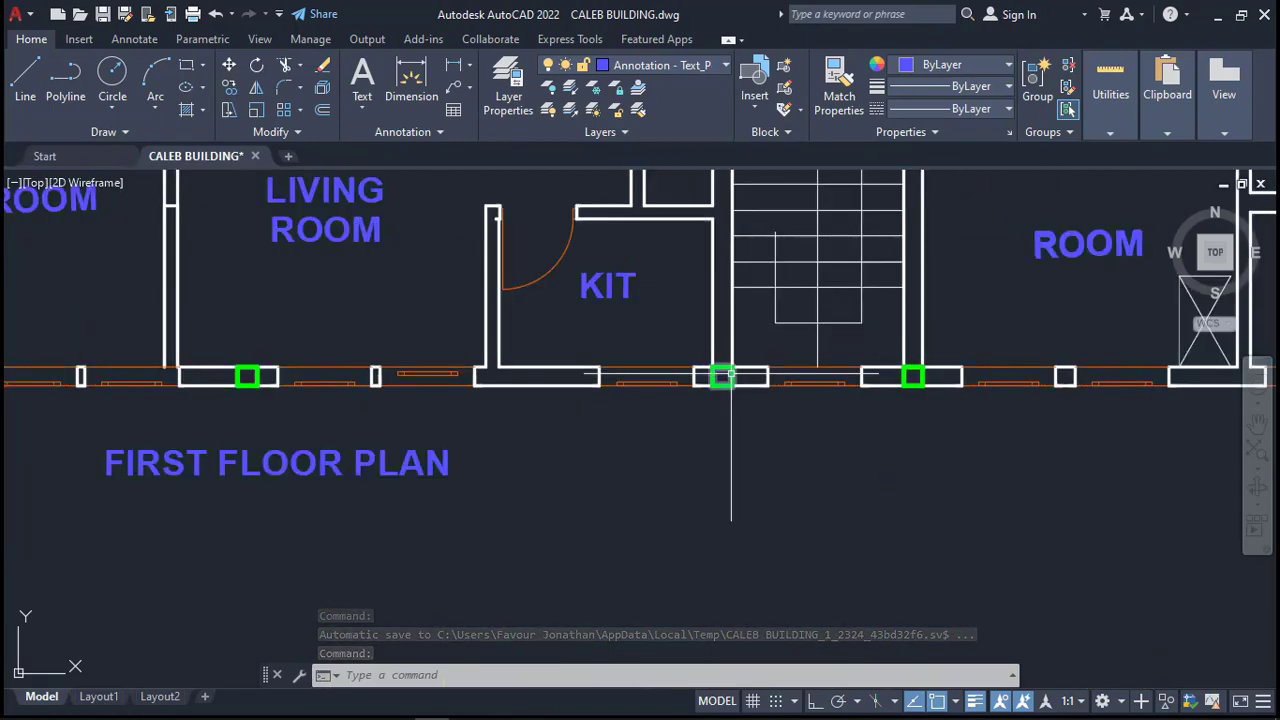
{"action": "scroll", "coordinate": [659, 285], "scroll_direction": "down", "scroll_amount": 4}
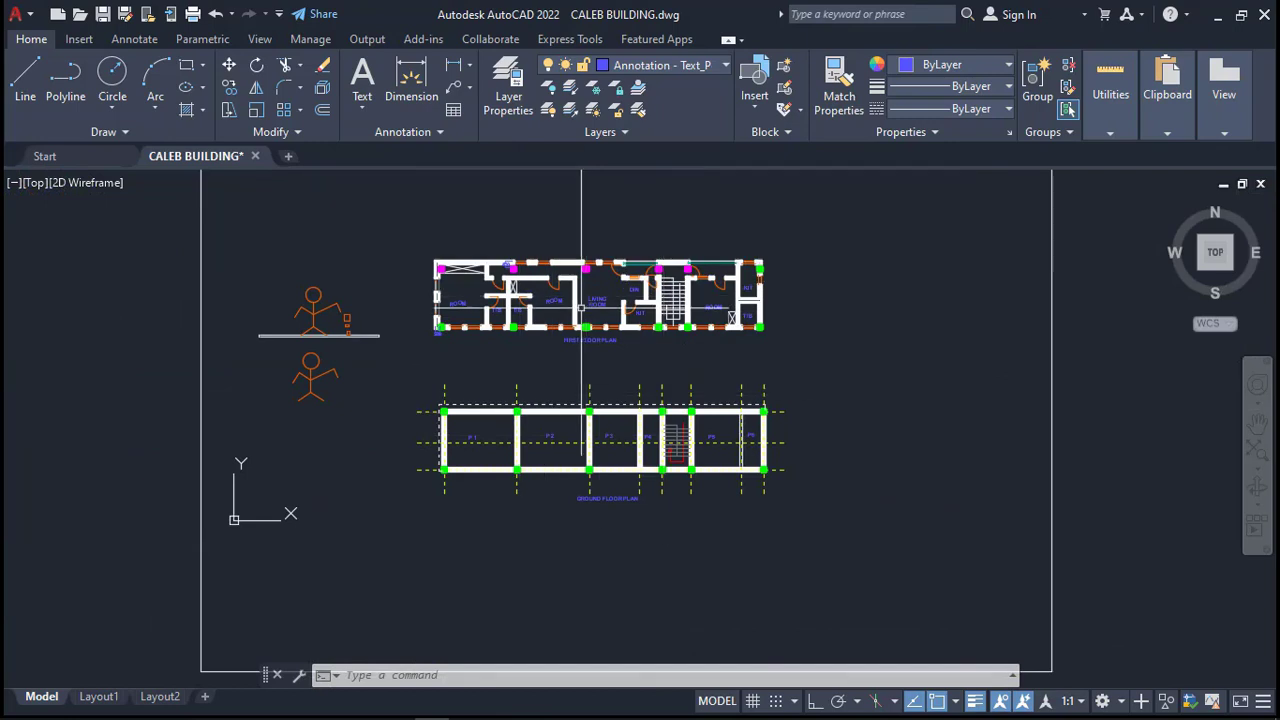
Start a Write Block of the whole ground floor plan, including its grid lines and title, with insert units set to Millimeters
{"action": "scroll", "coordinate": [595, 330], "scroll_direction": "up", "scroll_amount": 2}
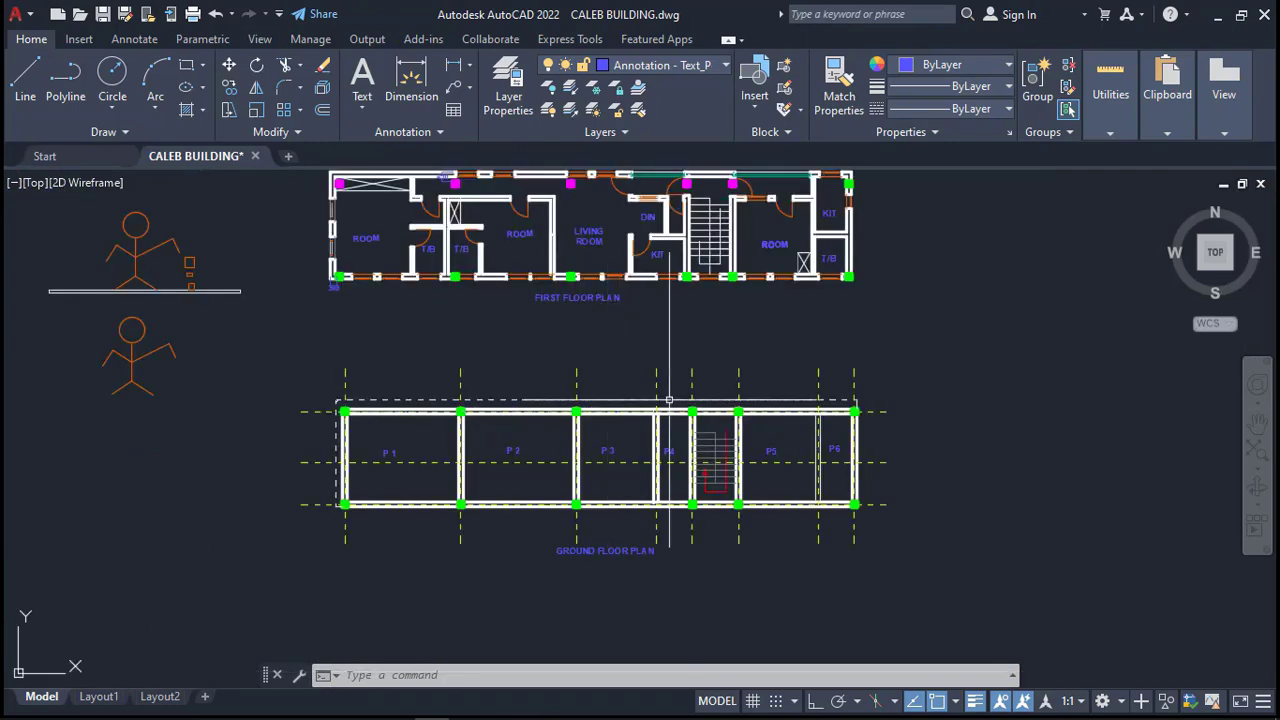
{"action": "left_click", "coordinate": [963, 341]}
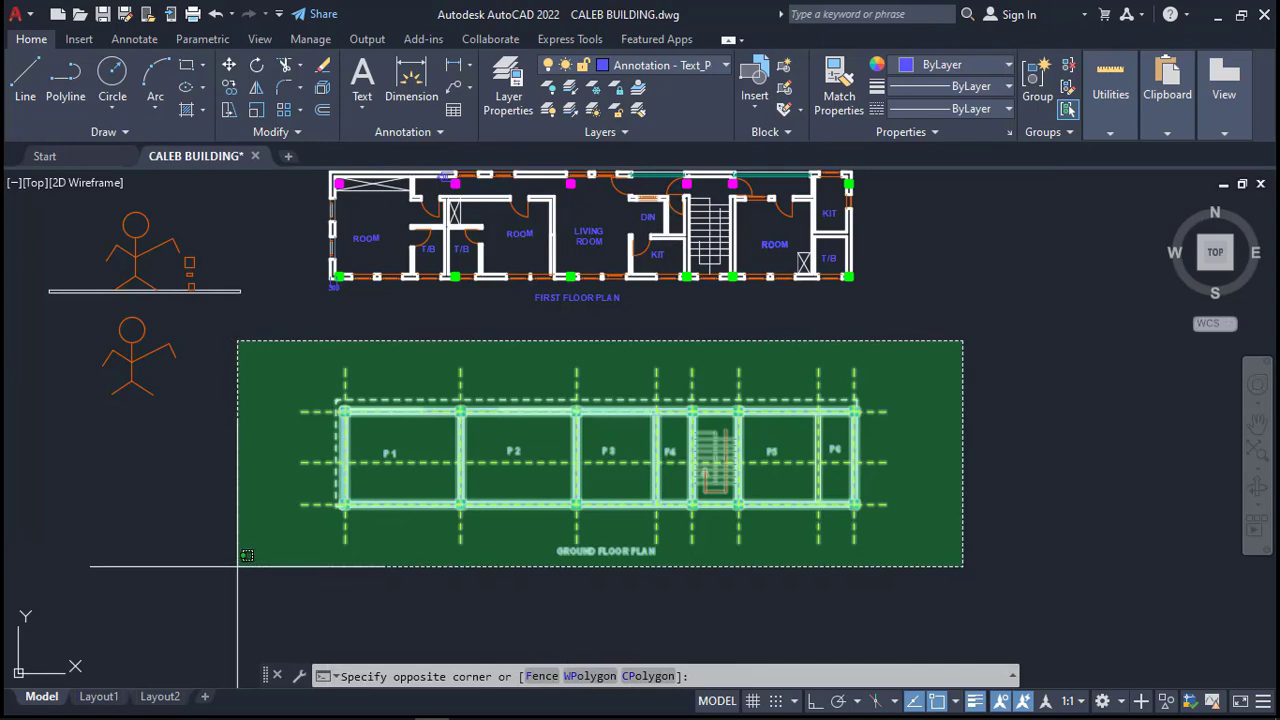
{"action": "left_click", "coordinate": [235, 569]}
{"action": "type", "text": "w"}
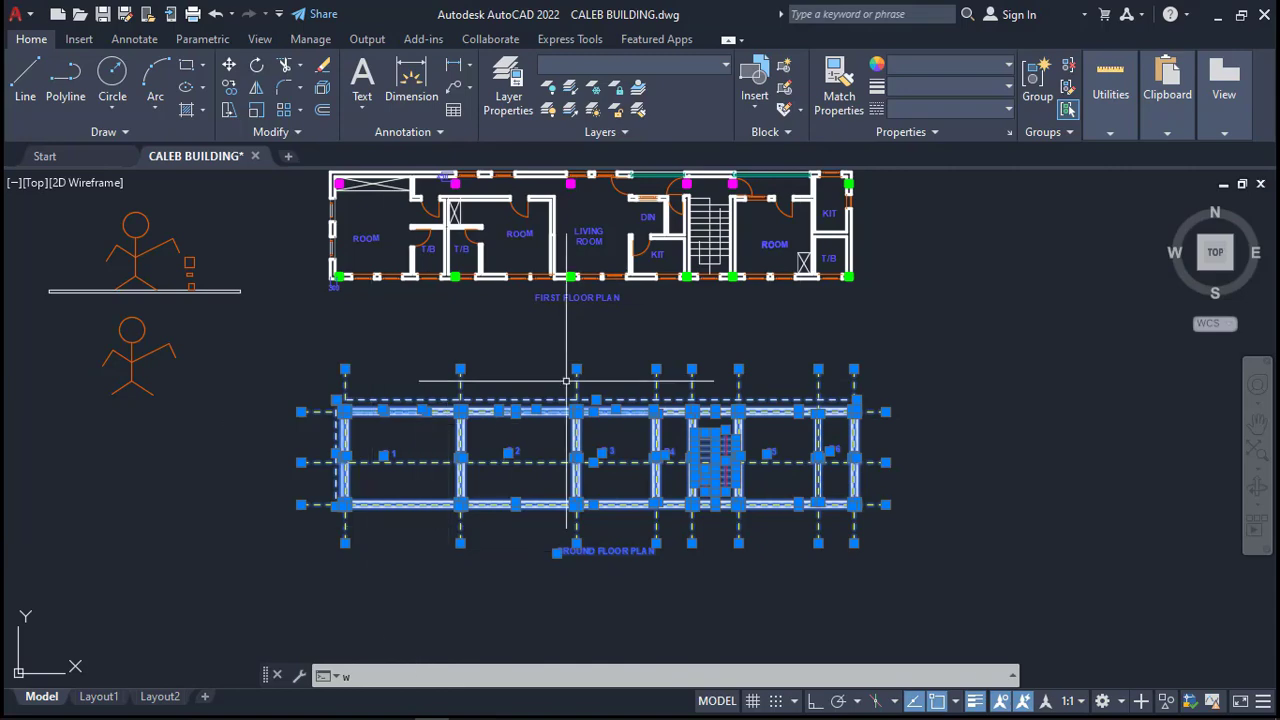
{"action": "scroll", "coordinate": [834, 357], "scroll_direction": "down", "scroll_amount": 3}
{"action": "scroll", "coordinate": [884, 363], "scroll_direction": "up", "scroll_amount": 2}
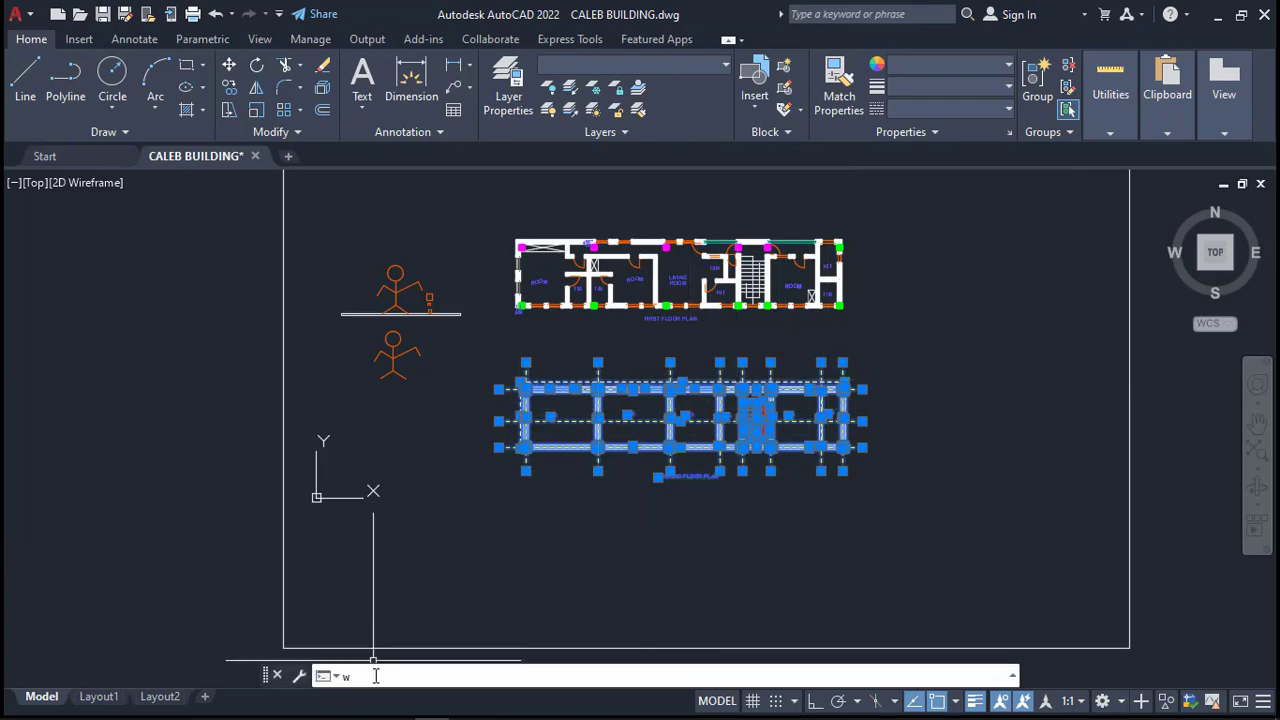
{"action": "type", "text": "block"}
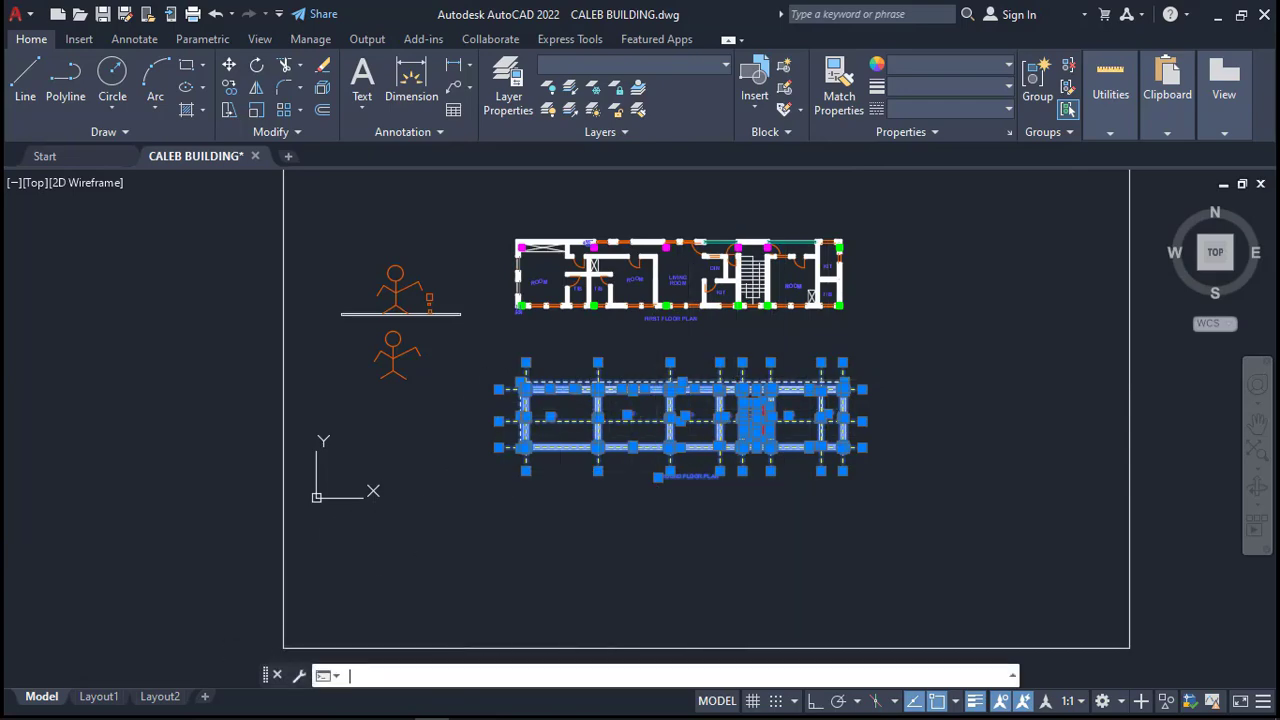
{"action": "key", "text": "Return"}
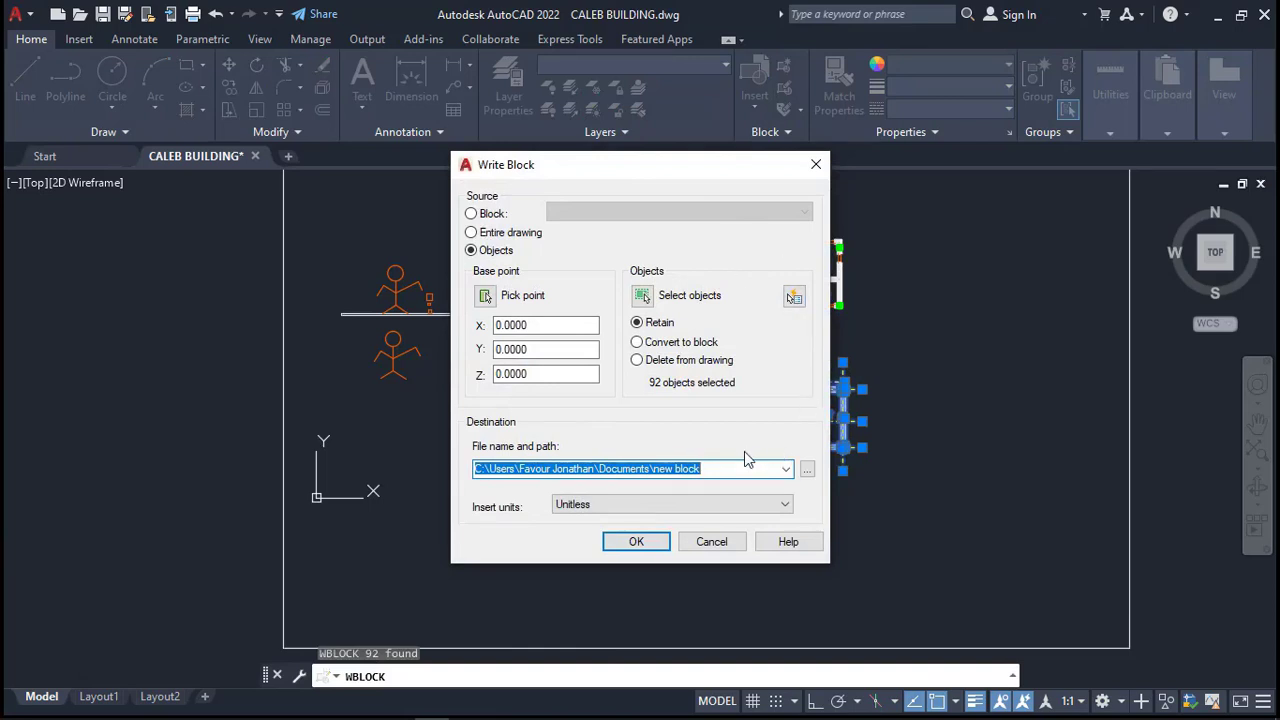
{"action": "left_click", "coordinate": [596, 506]}
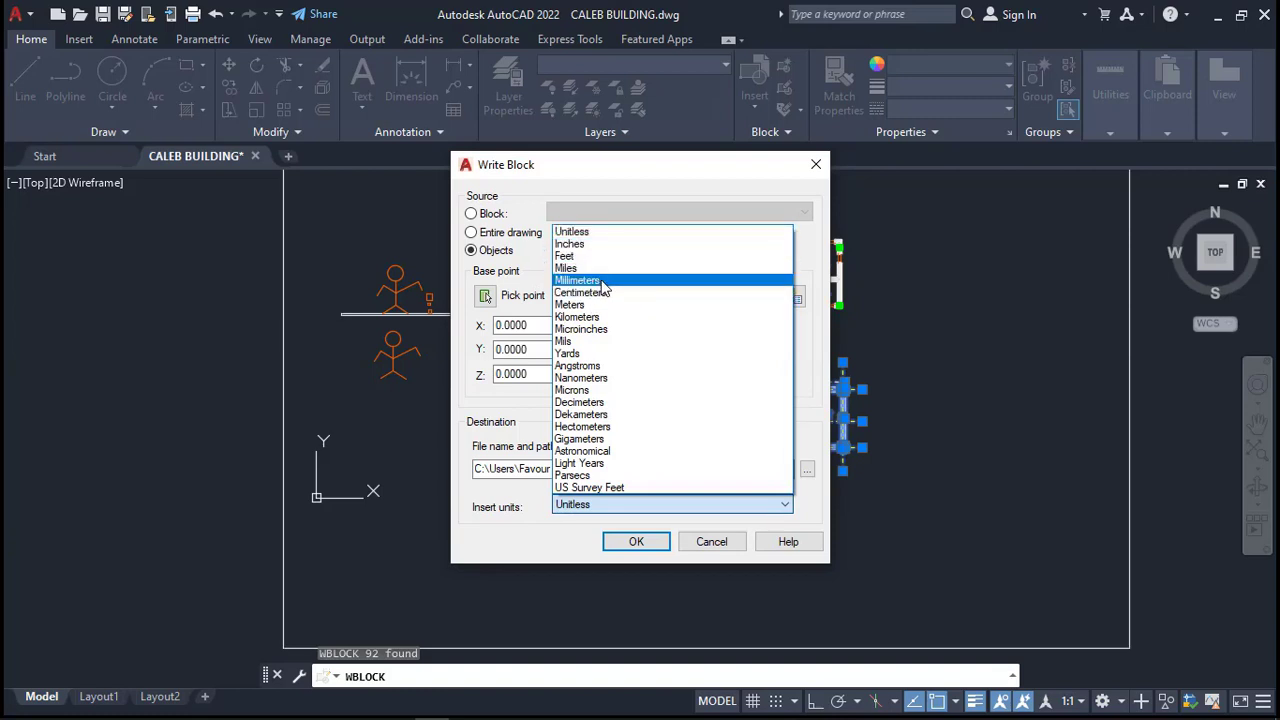
{"action": "left_click", "coordinate": [590, 281]}
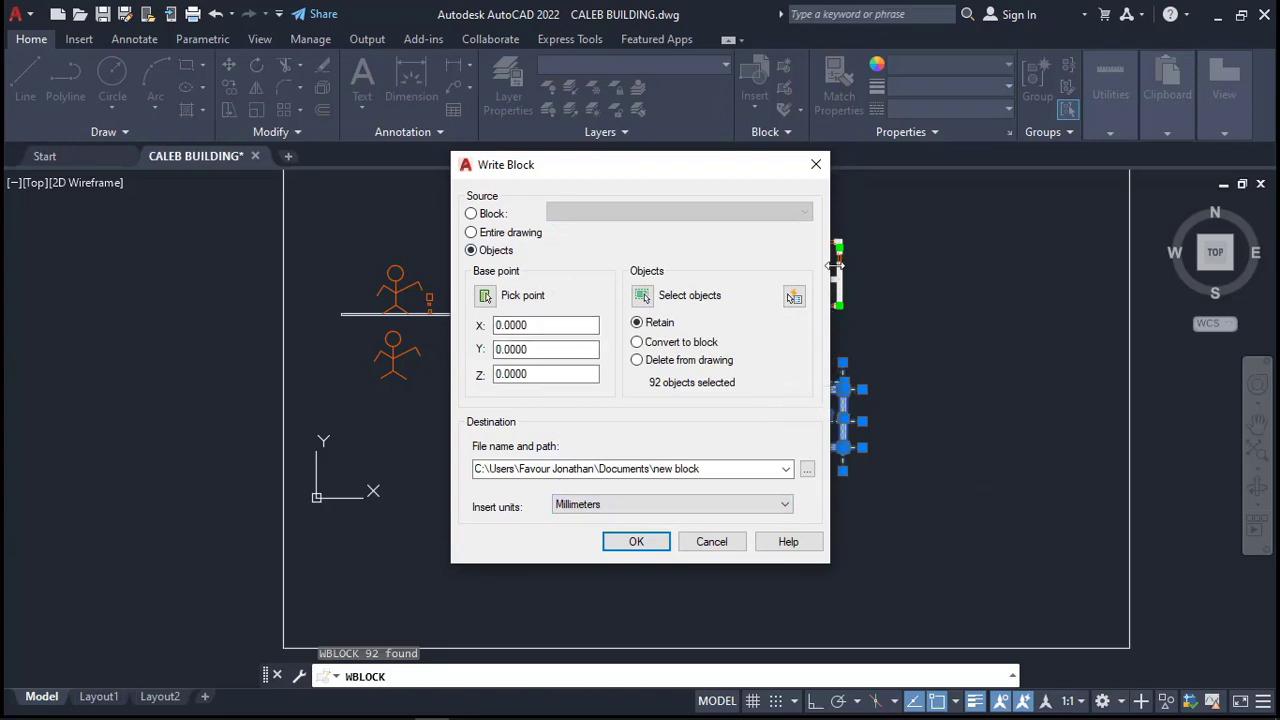
Browse for the block's destination in the Documents folder and name the file ONE STOREY BUILDING
{"action": "left_click", "coordinate": [807, 471]}
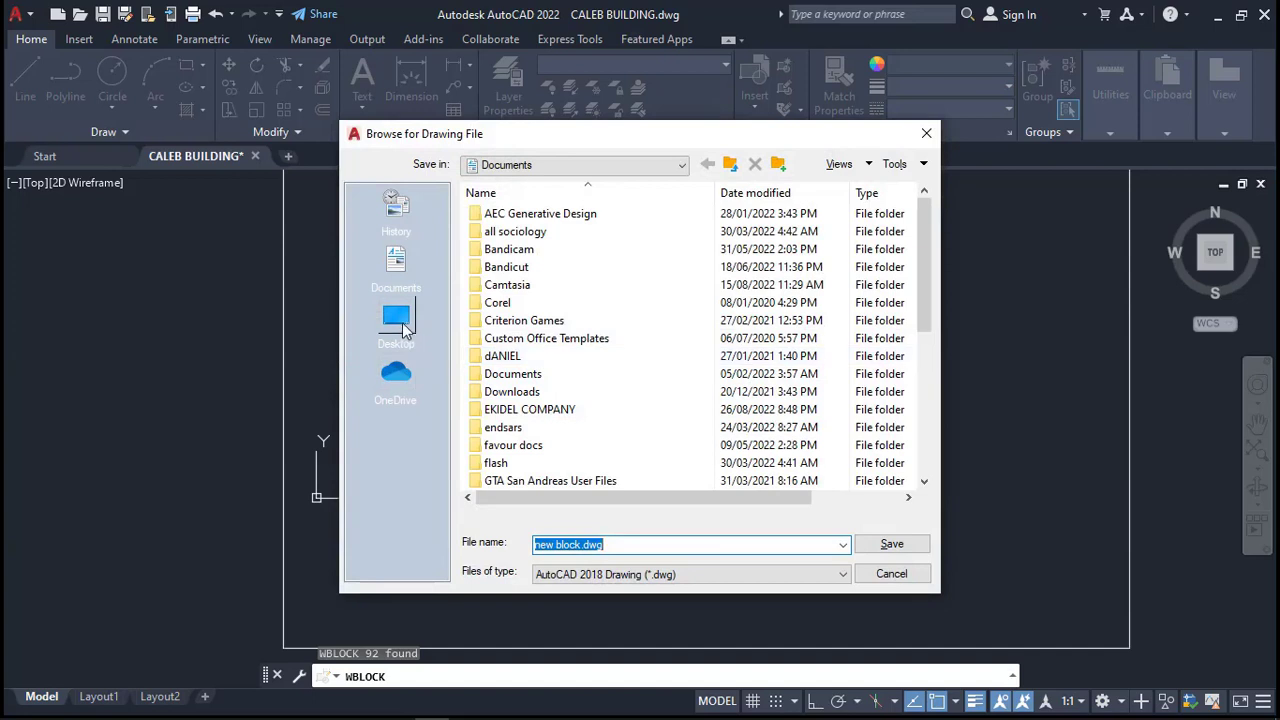
{"action": "left_click", "coordinate": [405, 320]}
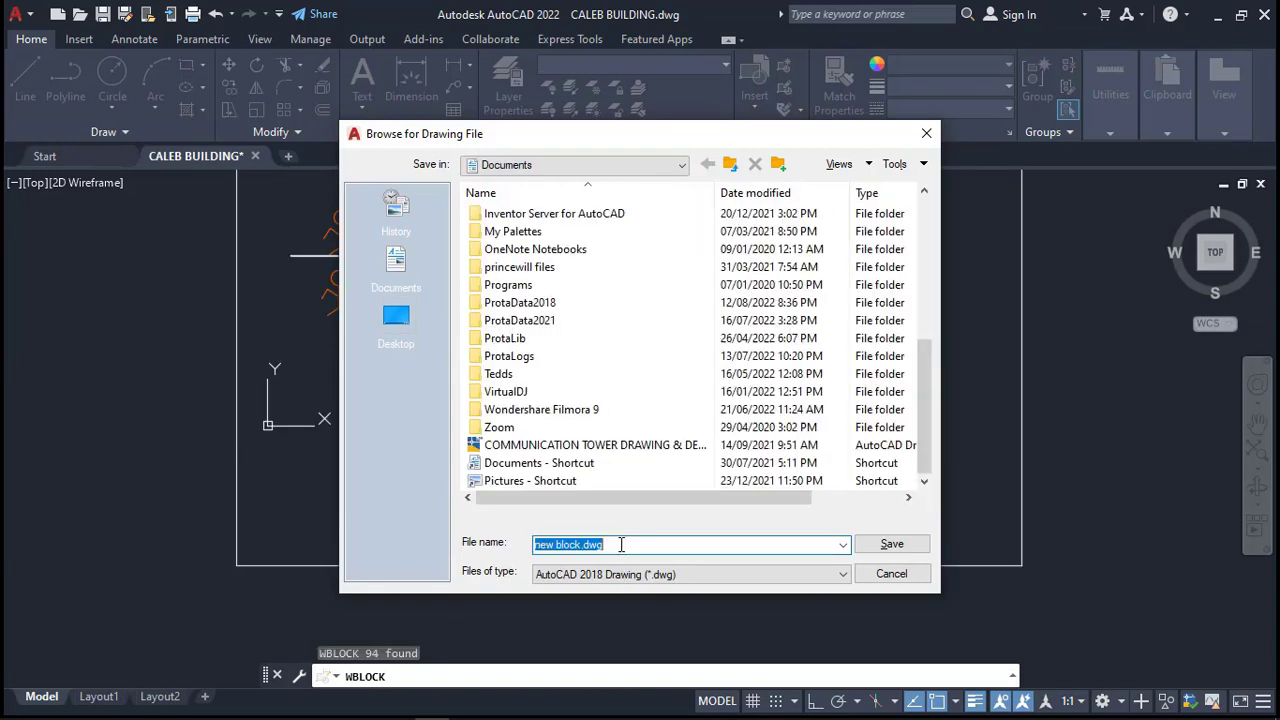
{"action": "left_click", "coordinate": [615, 545]}
{"action": "left_click_drag", "start_coordinate": [615, 545], "coordinate": [534, 548]}
{"action": "type", "text": "O"}
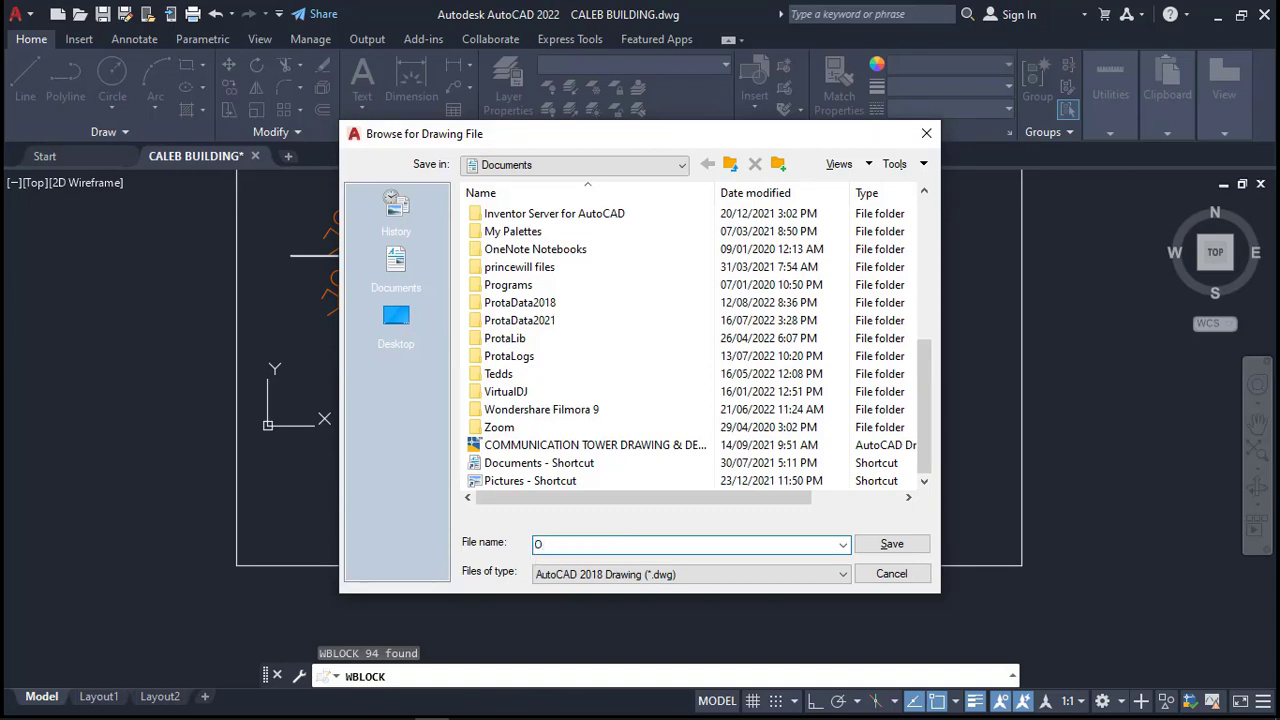
{"action": "type", "text": "NE STOREY BUILDING"}
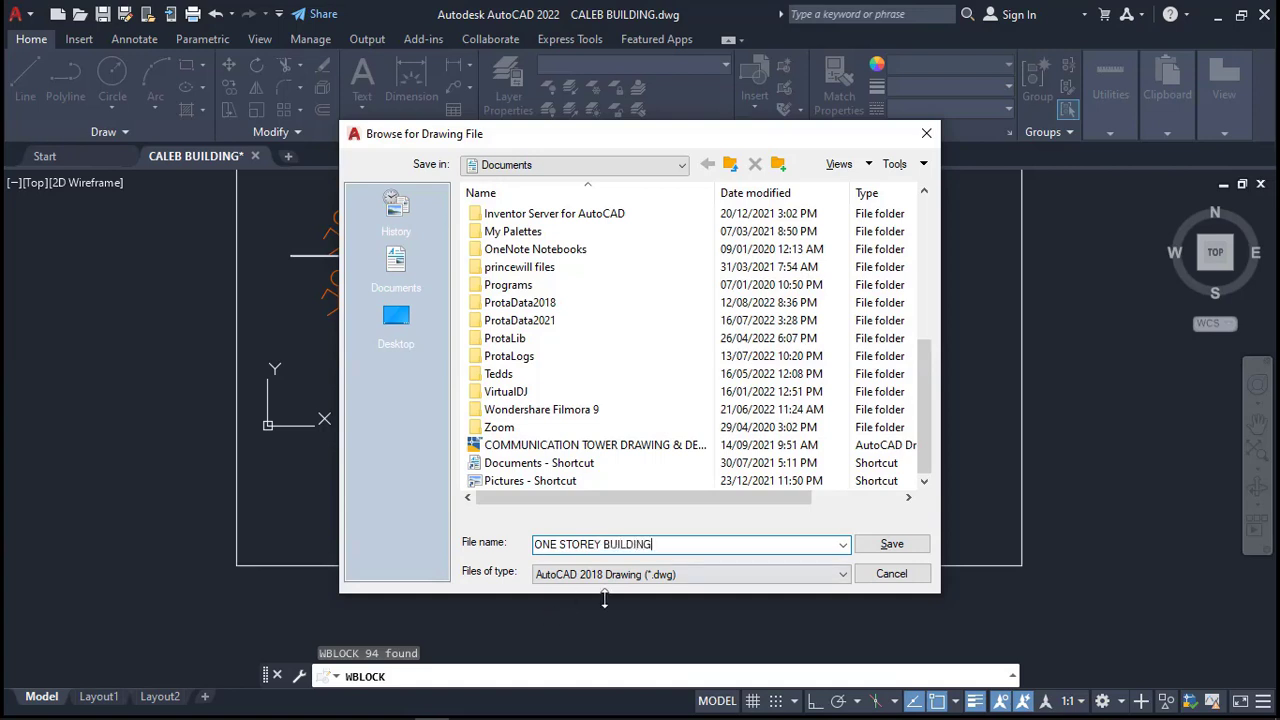
Set the file type to AutoCAD 2007/LT2007 DXF and write the block out to the file
{"action": "left_click", "coordinate": [676, 582]}
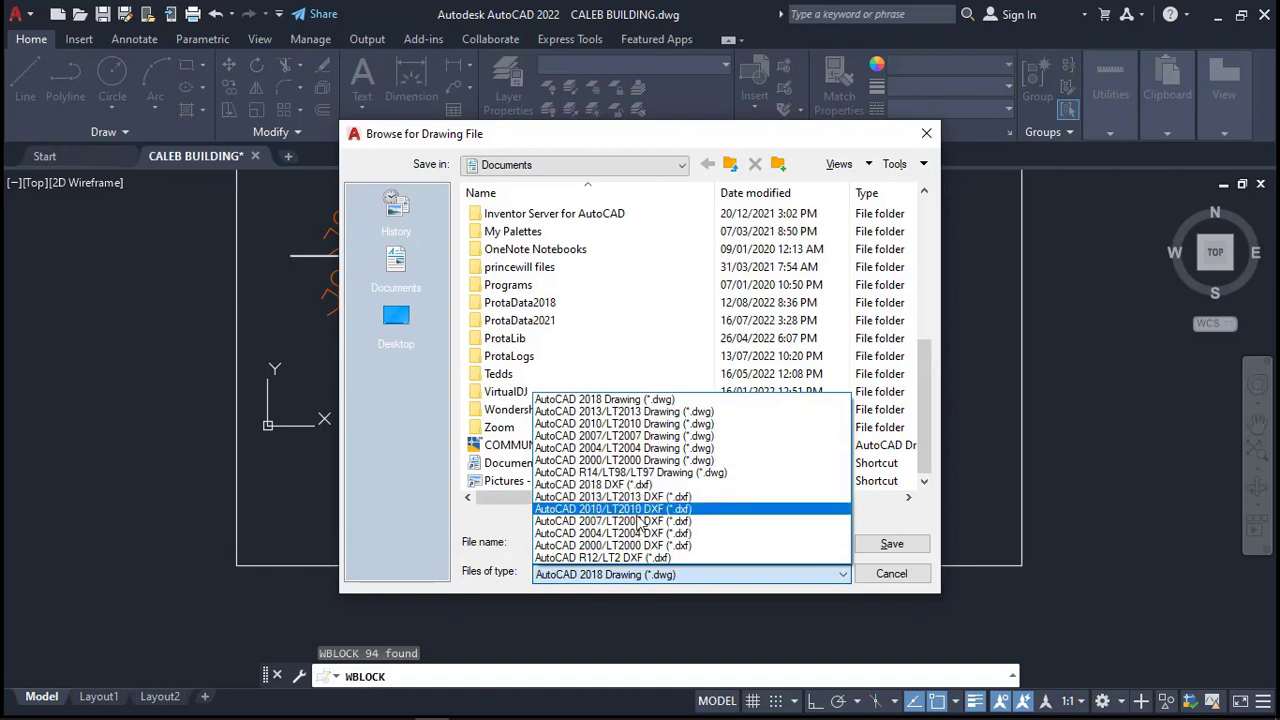
{"action": "key", "text": "Up"}
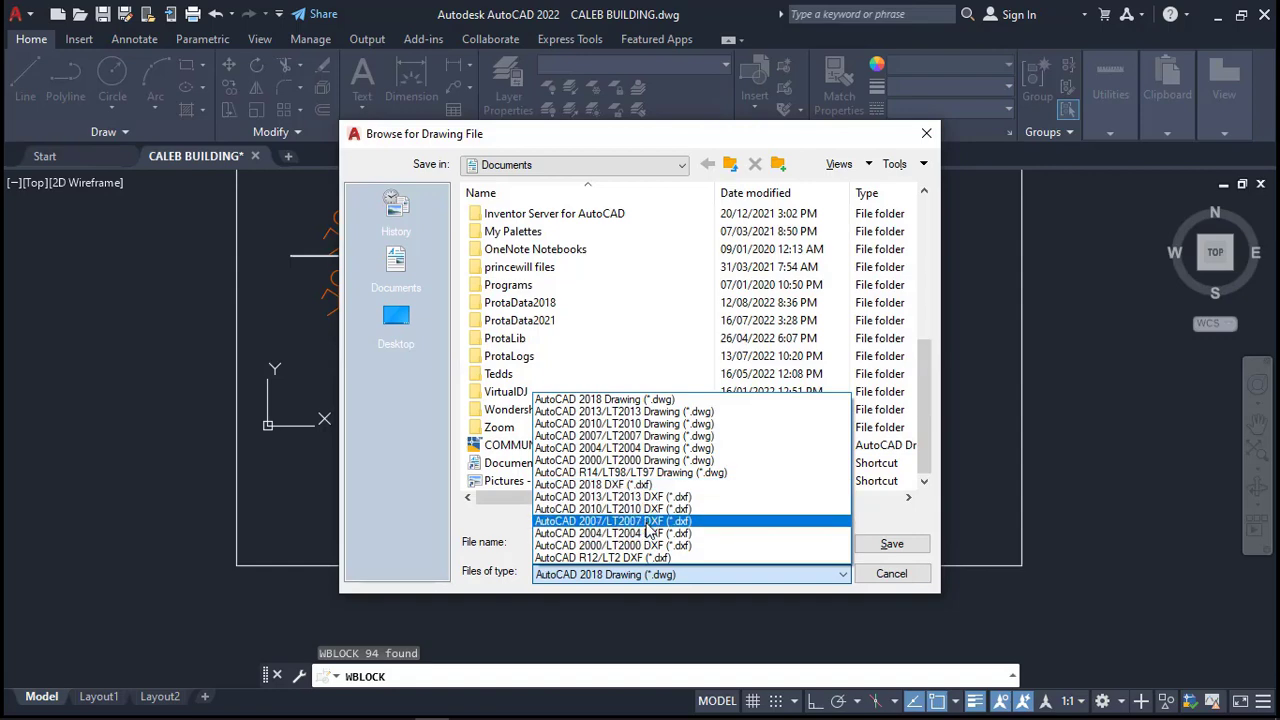
{"action": "left_click", "coordinate": [648, 521]}
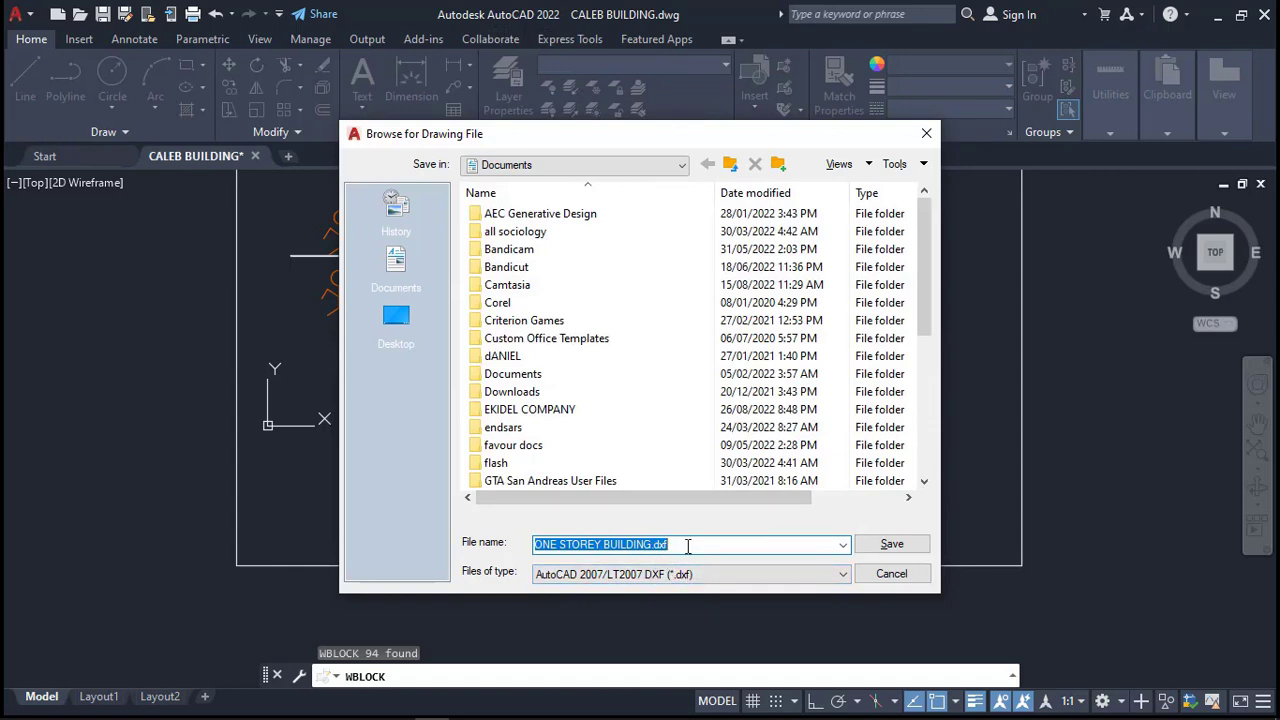
{"action": "left_click", "coordinate": [889, 544]}
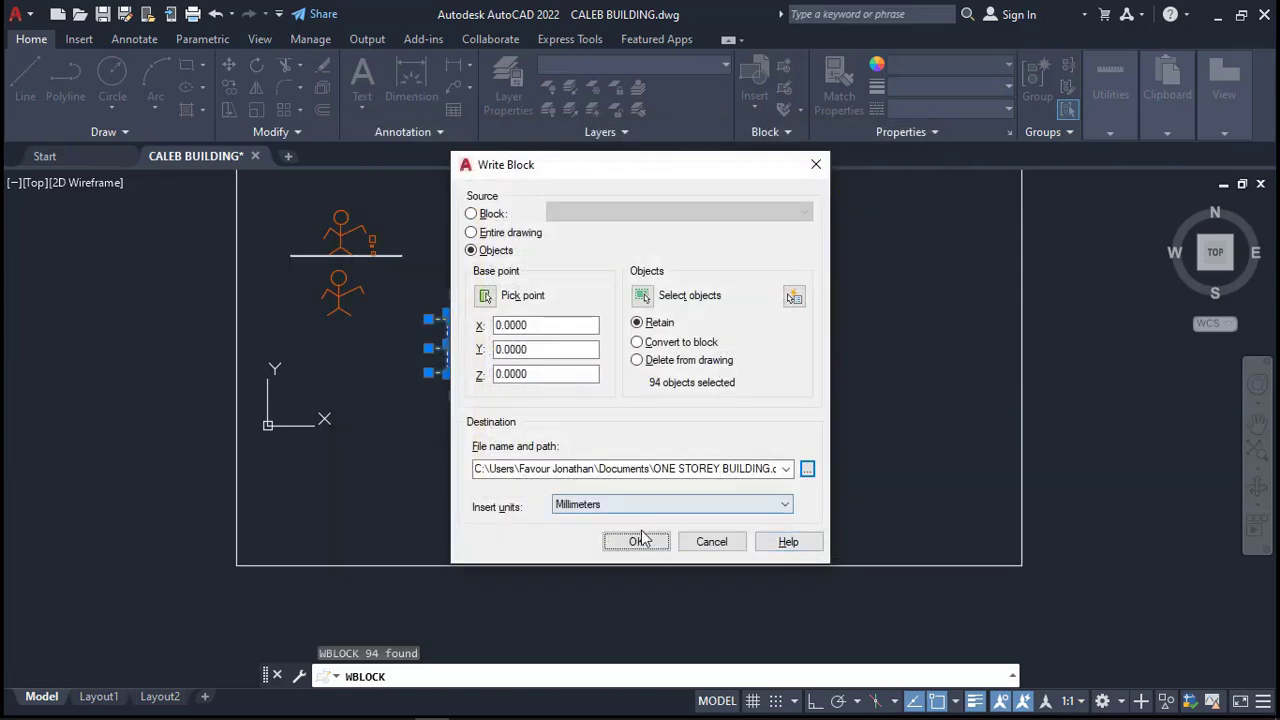
{"action": "left_click", "coordinate": [643, 540]}
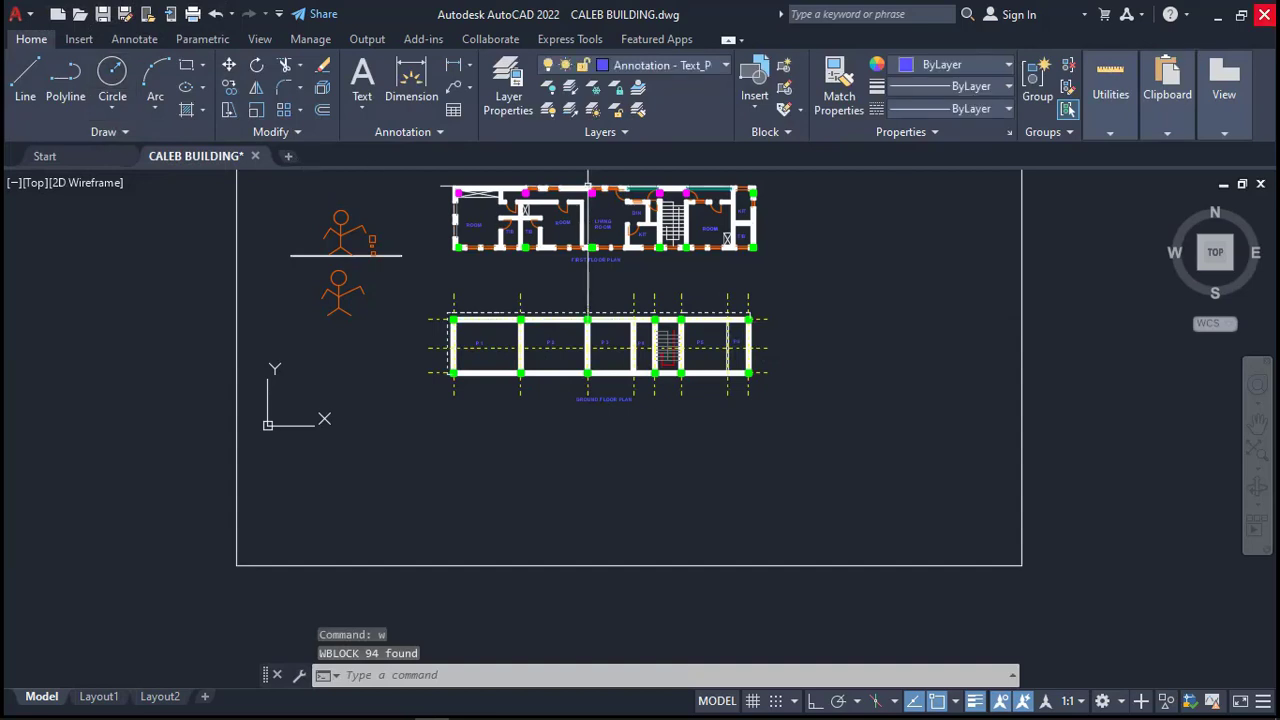
Leave AutoCAD for the Documents folder in File Explorer and copy ONE STOREY BUILDING.dxf
{"action": "left_click", "coordinate": [1218, 16]}
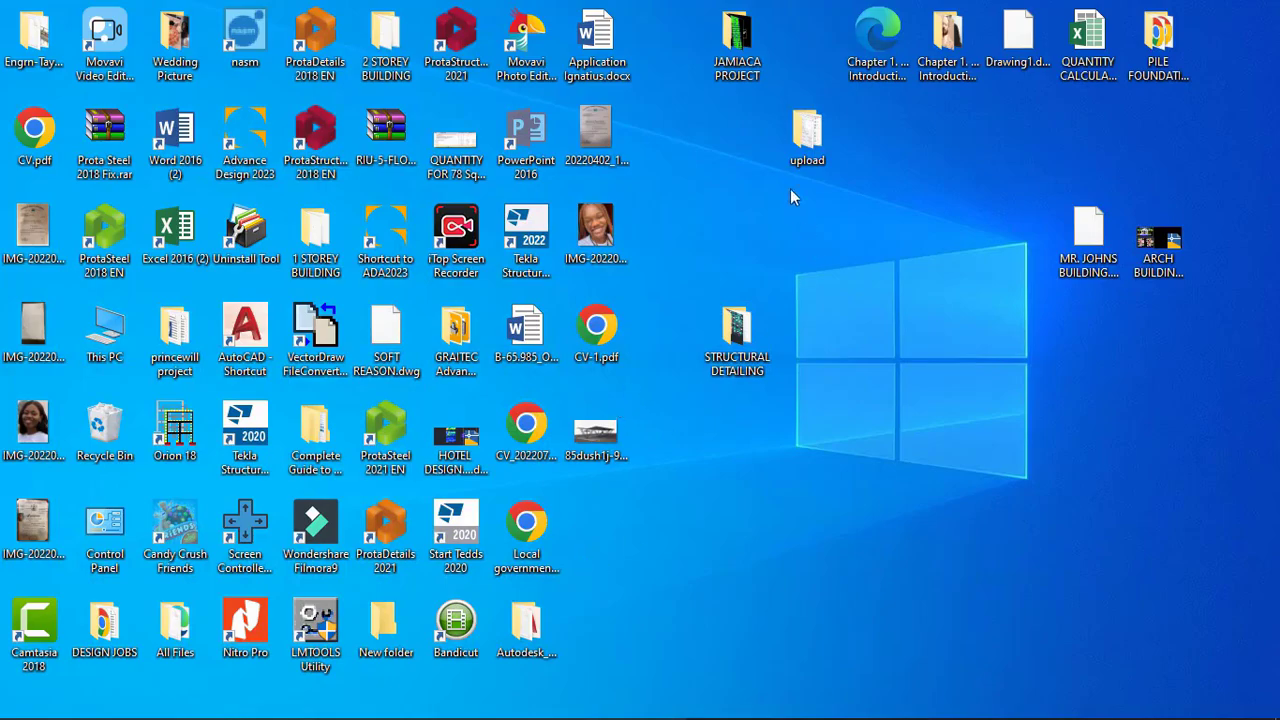
{"action": "double_click", "coordinate": [807, 130]}
{"action": "left_click", "coordinate": [222, 420]}
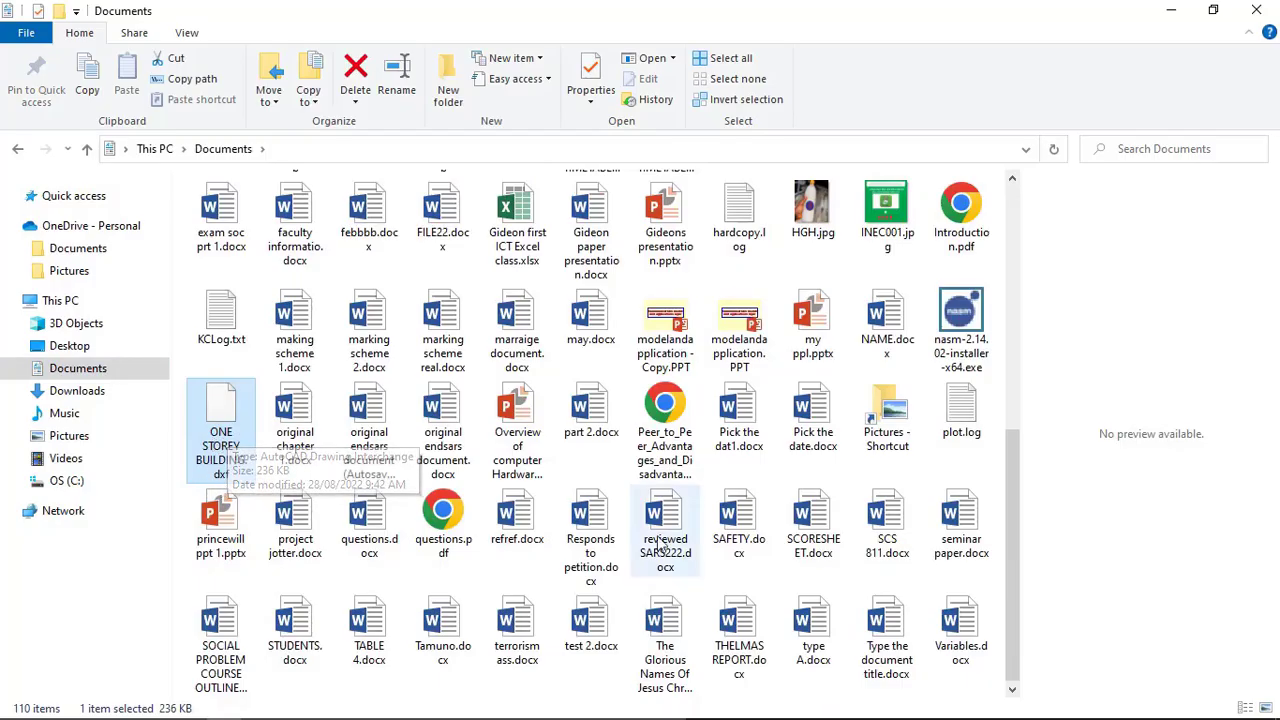
{"action": "double_click", "coordinate": [233, 405]}
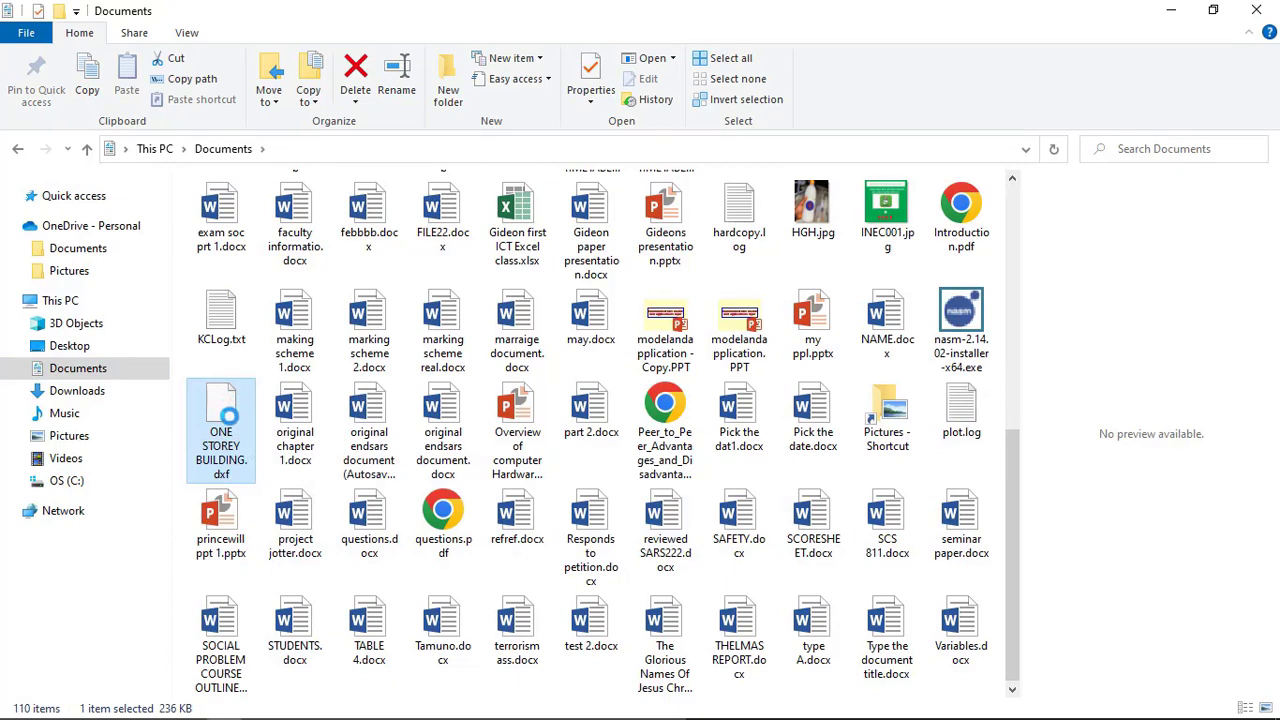
{"action": "right_click", "coordinate": [225, 410]}
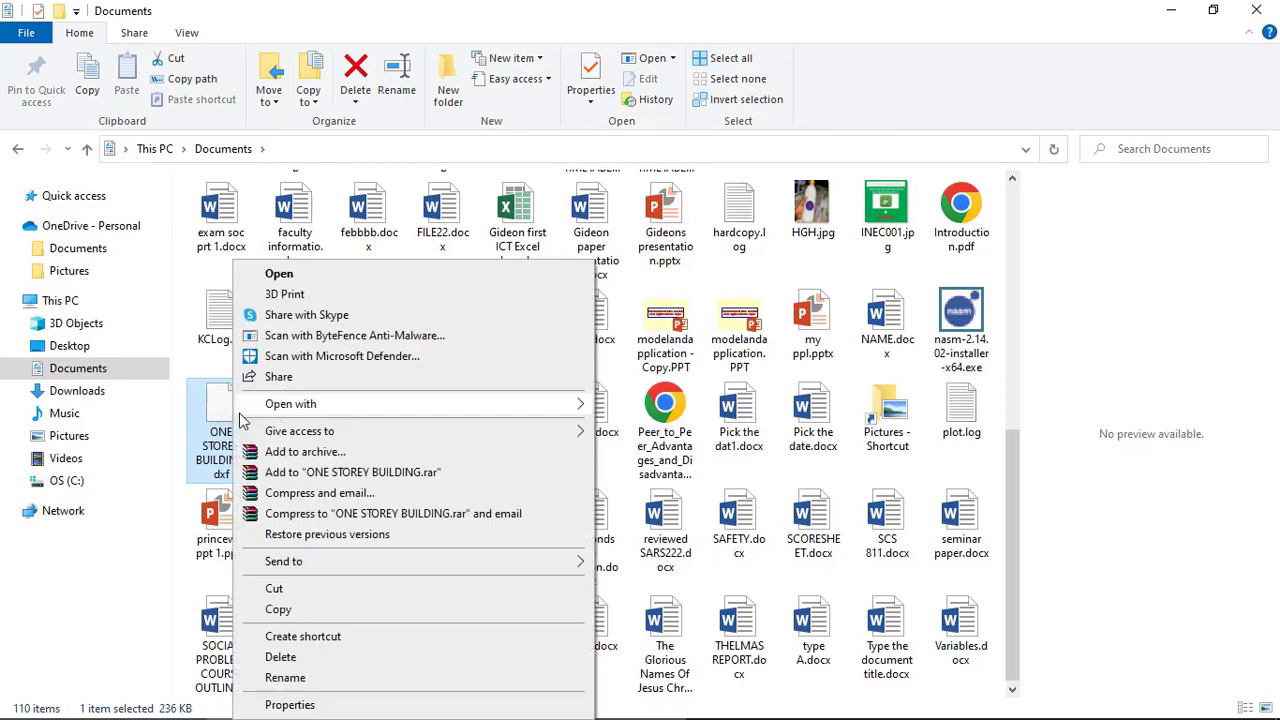
{"action": "left_click", "coordinate": [300, 609]}
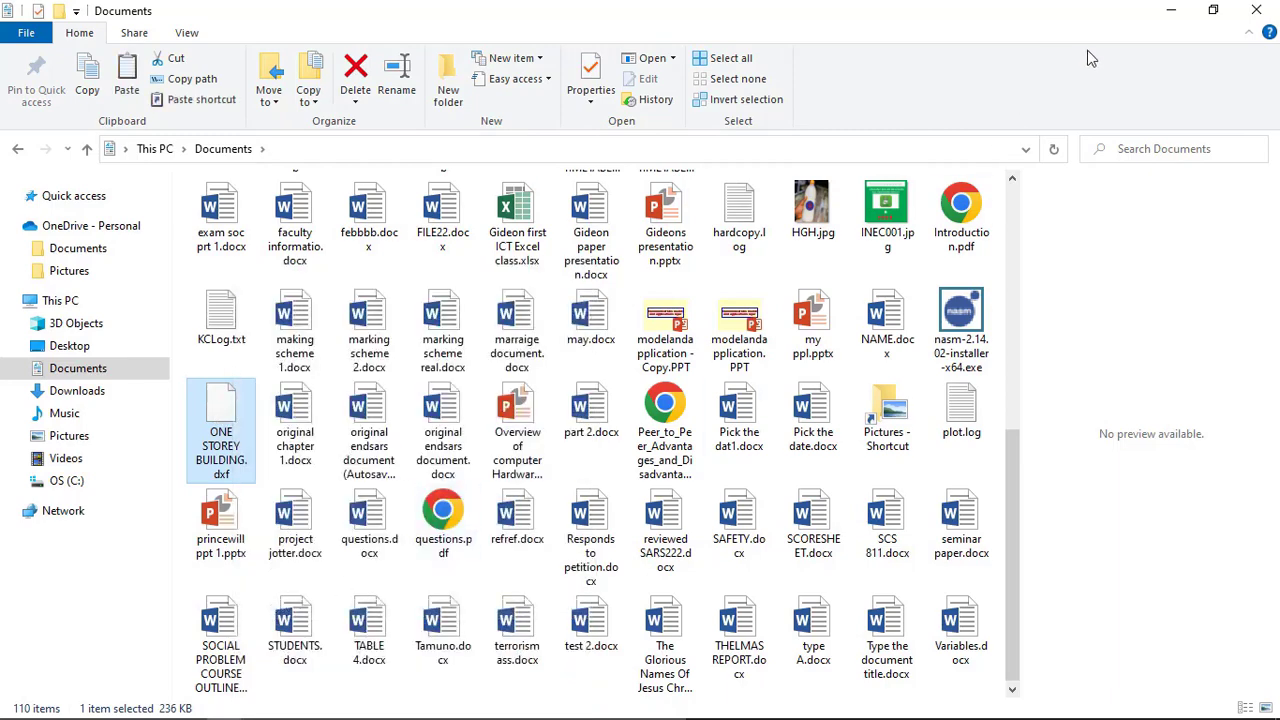
Paste the copied DXF file onto the desktop and place it one row lower in the free area
{"action": "left_click", "coordinate": [1170, 17]}
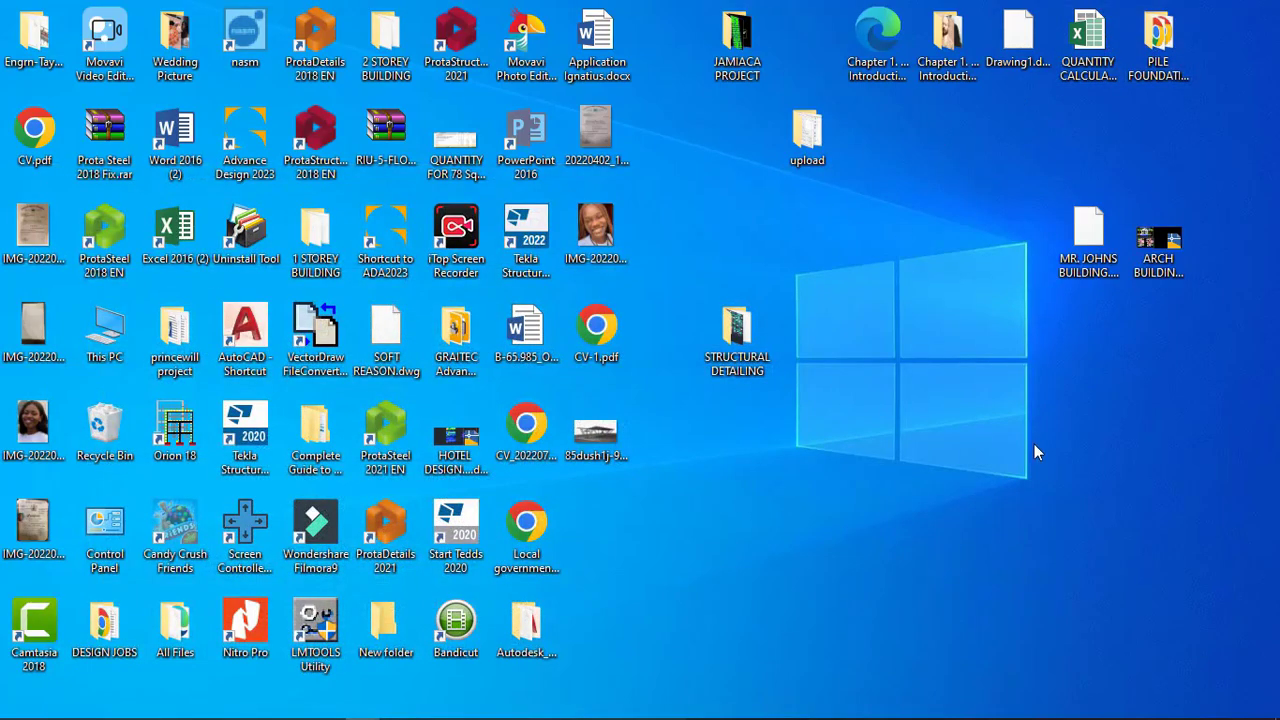
{"action": "right_click", "coordinate": [1074, 422]}
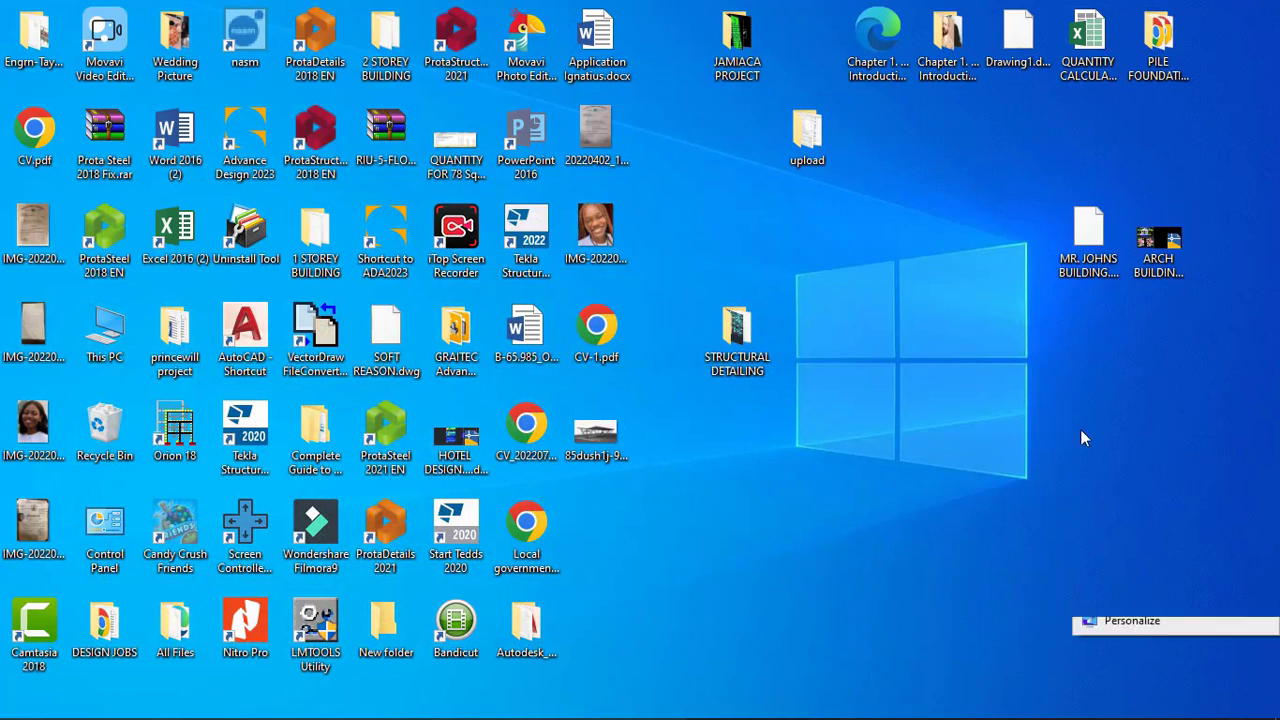
{"action": "left_click", "coordinate": [1128, 508]}
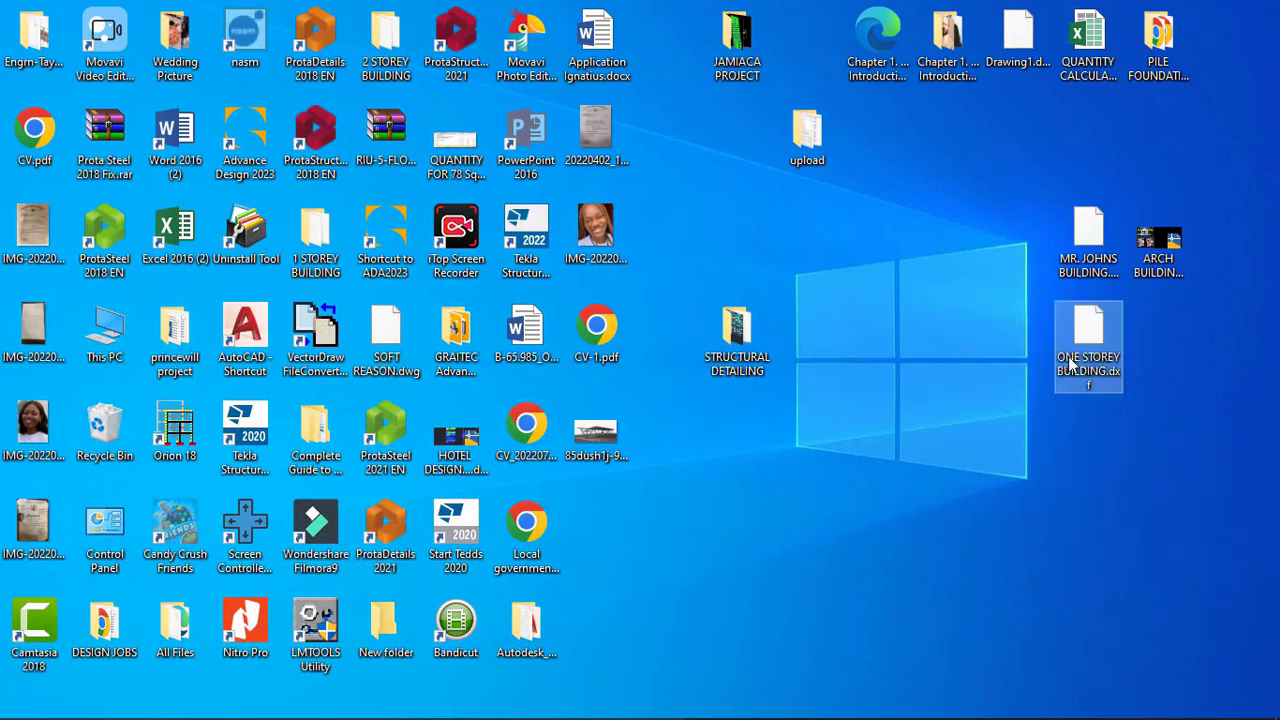
{"action": "left_click_drag", "start_coordinate": [1085, 335], "coordinate": [1075, 390]}
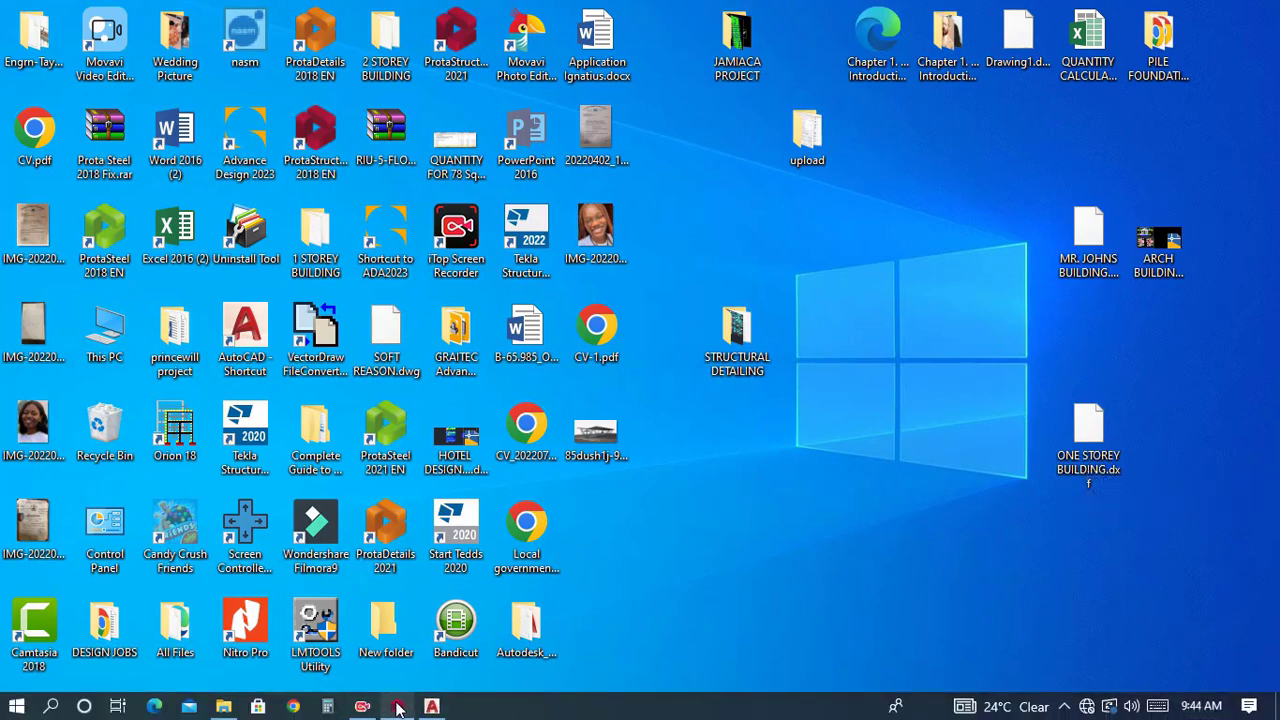
Switch to ProtaStructure and create a new project with the code ONE-STOREY-BUILDING-DESIGN
{"action": "left_click", "coordinate": [397, 707]}
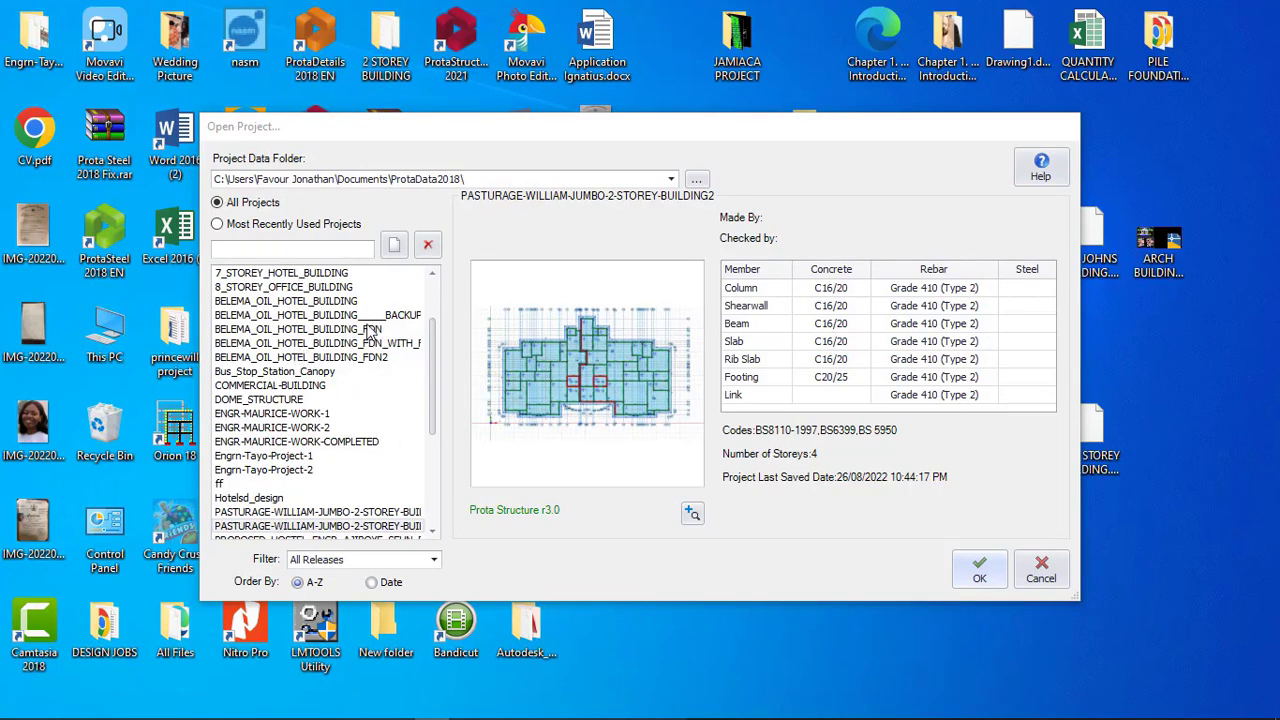
{"action": "left_click", "coordinate": [394, 248]}
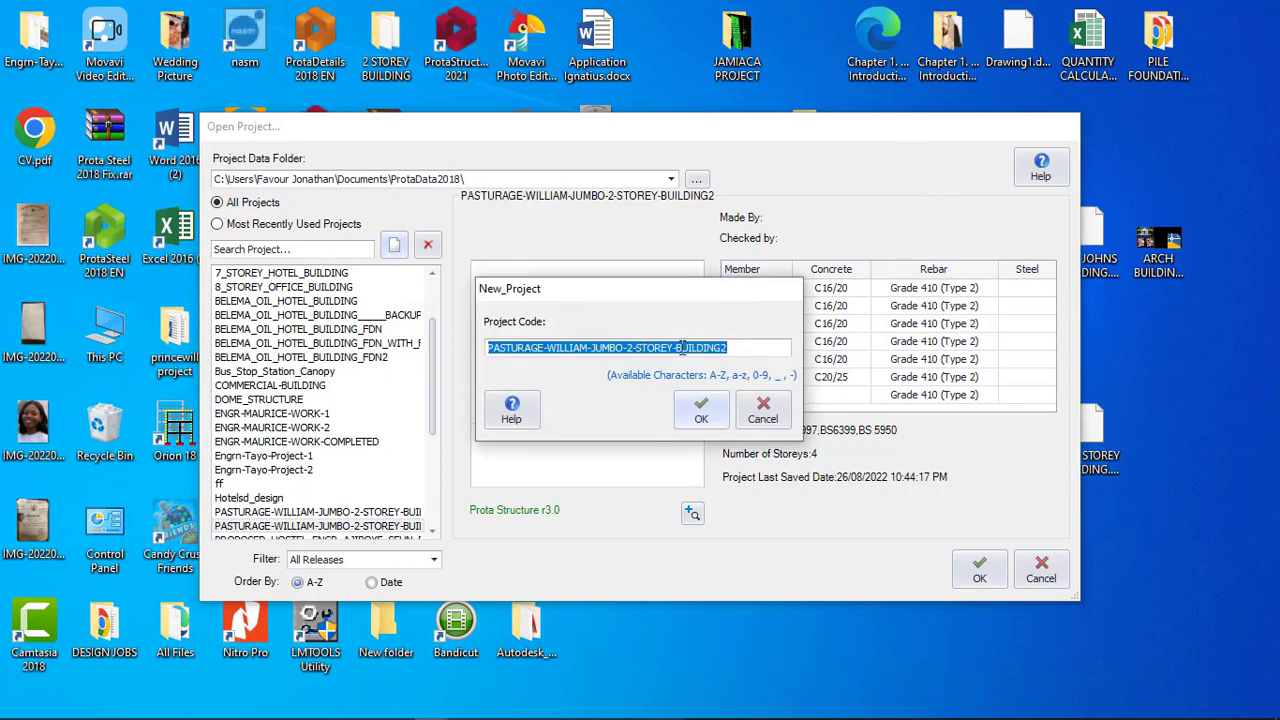
{"action": "type", "text": "ONE-STOREY-BUILDING-DESIGN"}
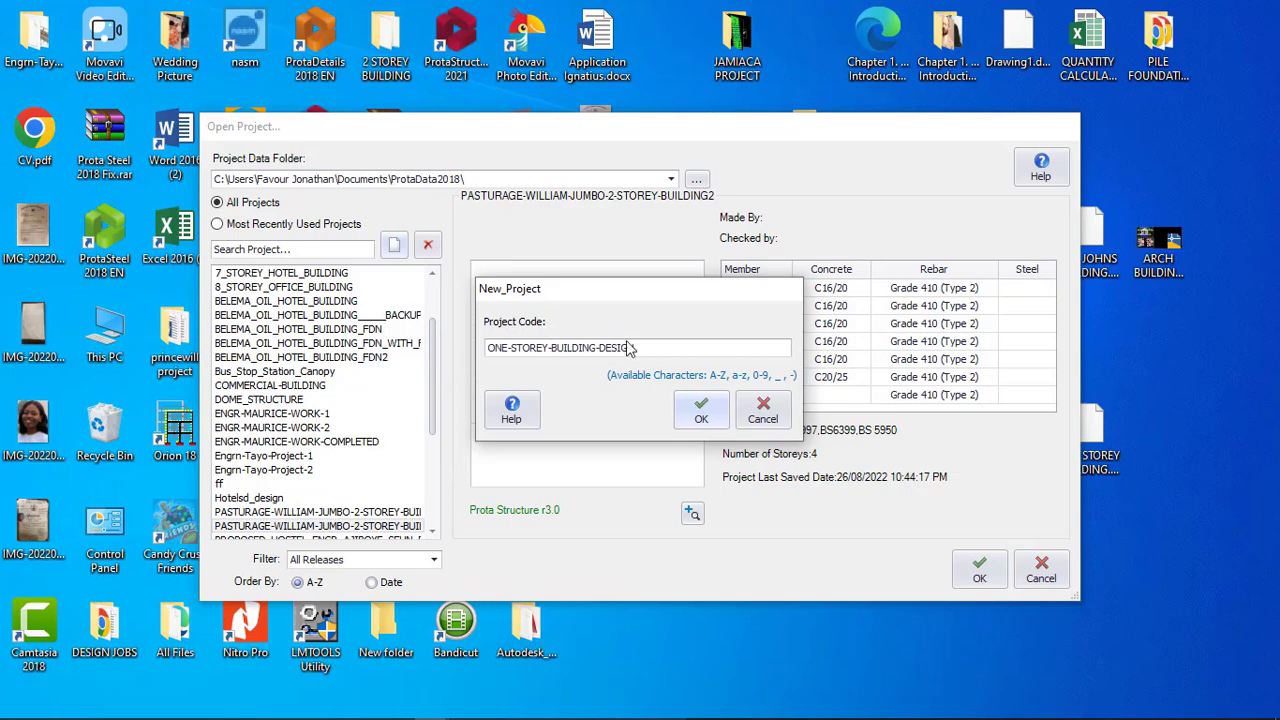
{"action": "left_click", "coordinate": [701, 410]}
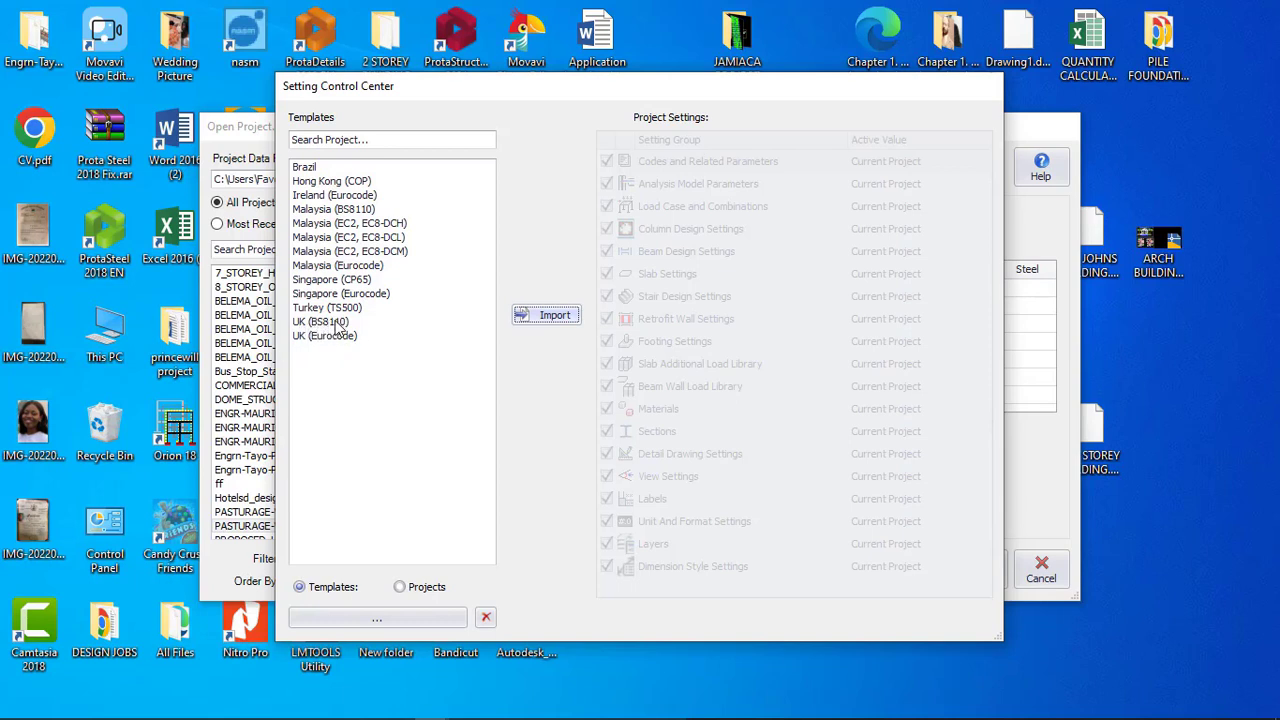
Import the UK (BS8110) template settings into the new project and bring up its empty storey plan
{"action": "left_click", "coordinate": [331, 324]}
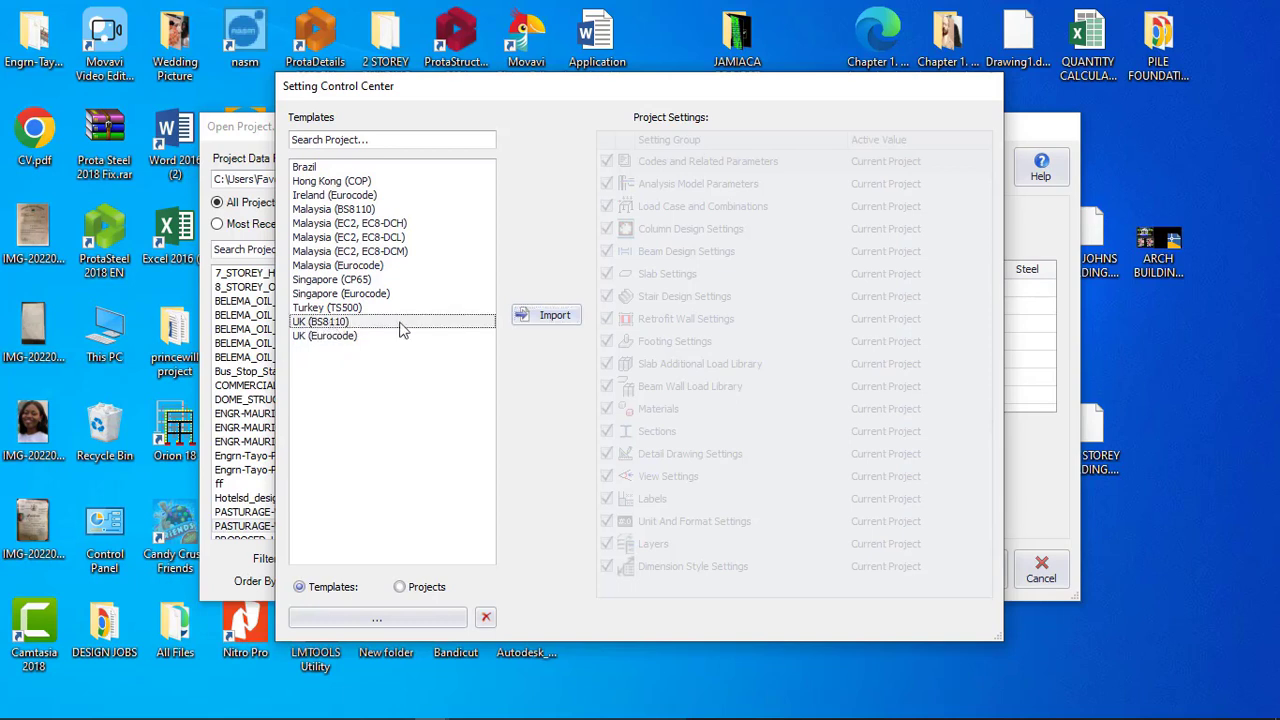
{"action": "left_click", "coordinate": [554, 316]}
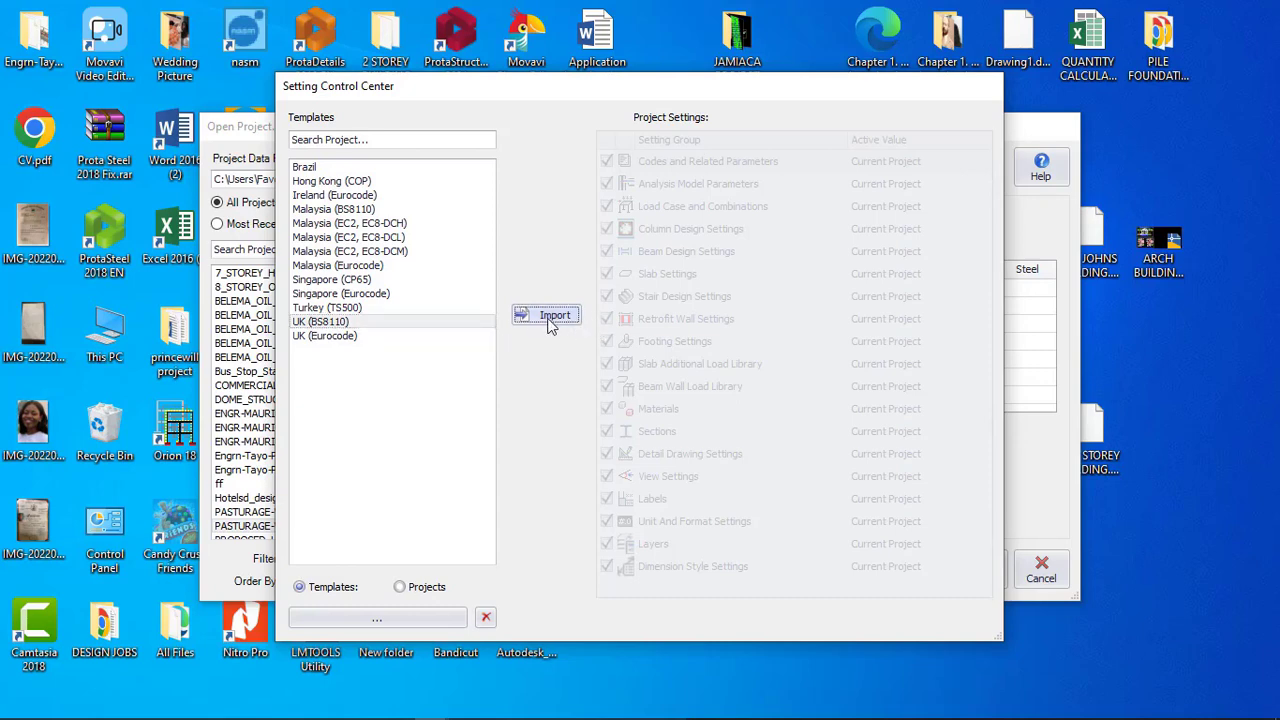
{"action": "left_click", "coordinate": [549, 318]}
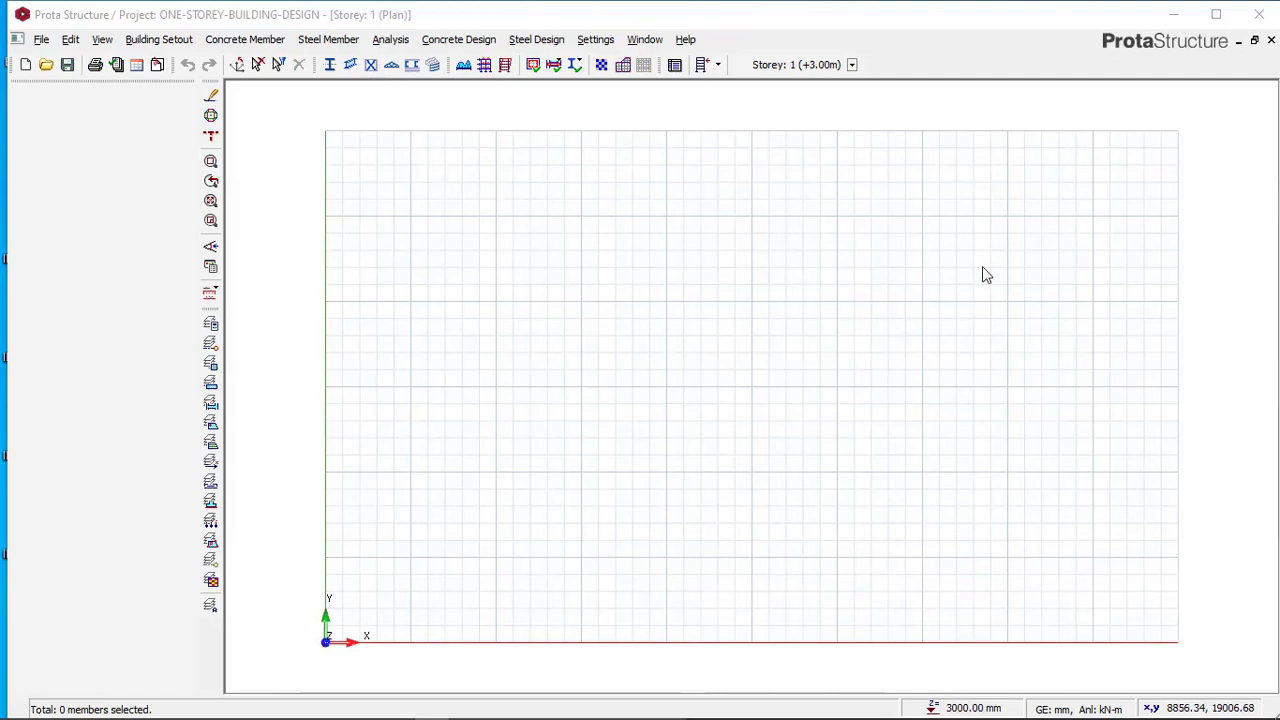
{"action": "left_click", "coordinate": [265, 25]}
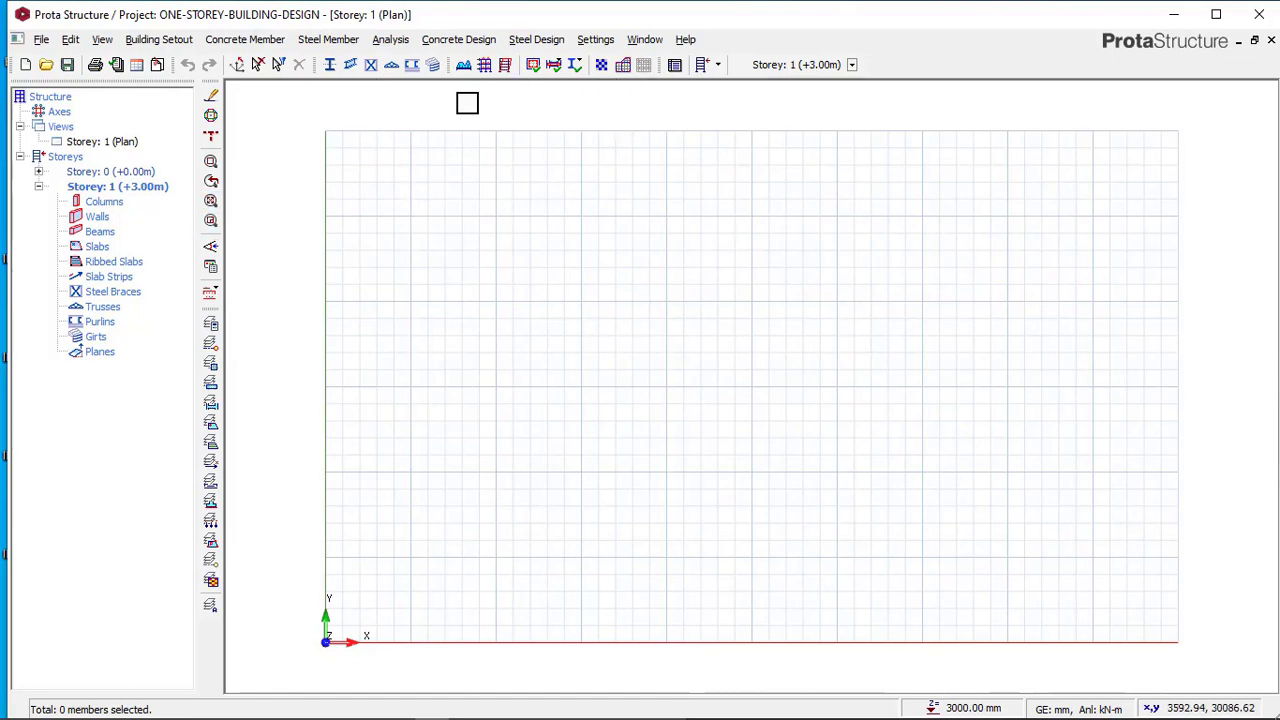
{"action": "left_click", "coordinate": [391, 64]}
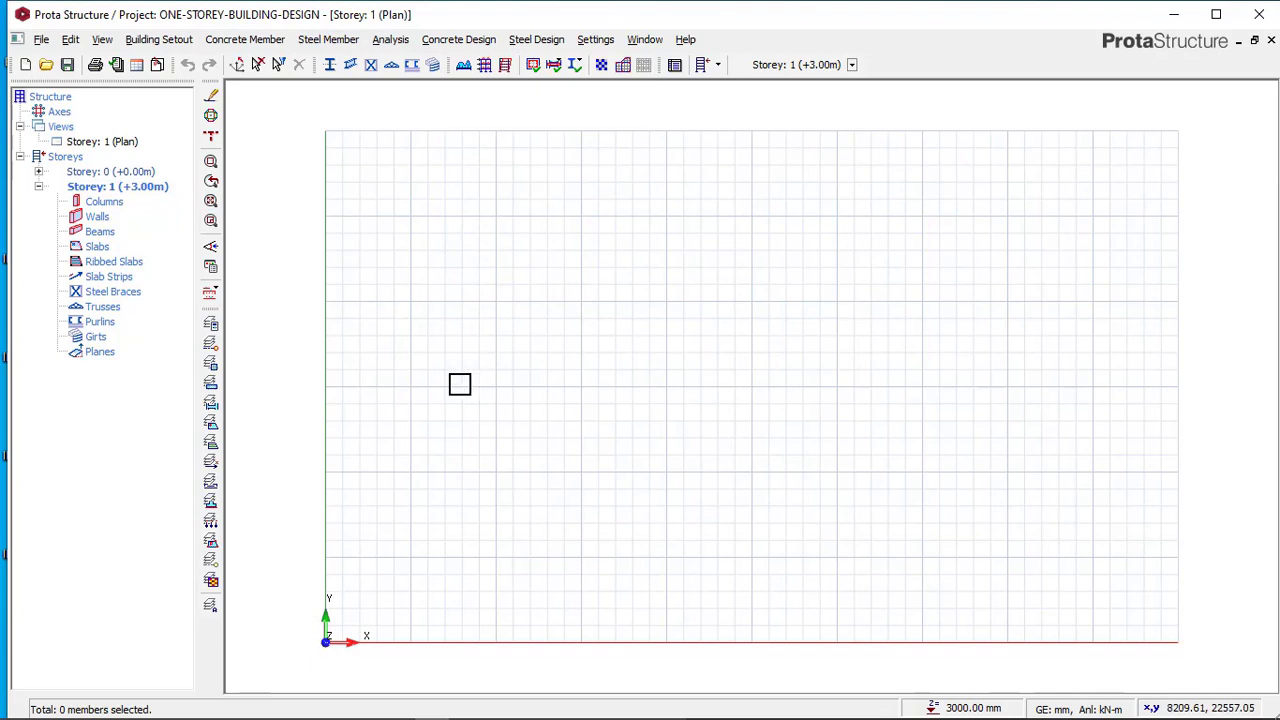
Check that the ONE STOREY BUILDING DXF is on the desktop and return to the ProtaStructure project
{"action": "left_click", "coordinate": [1178, 20]}
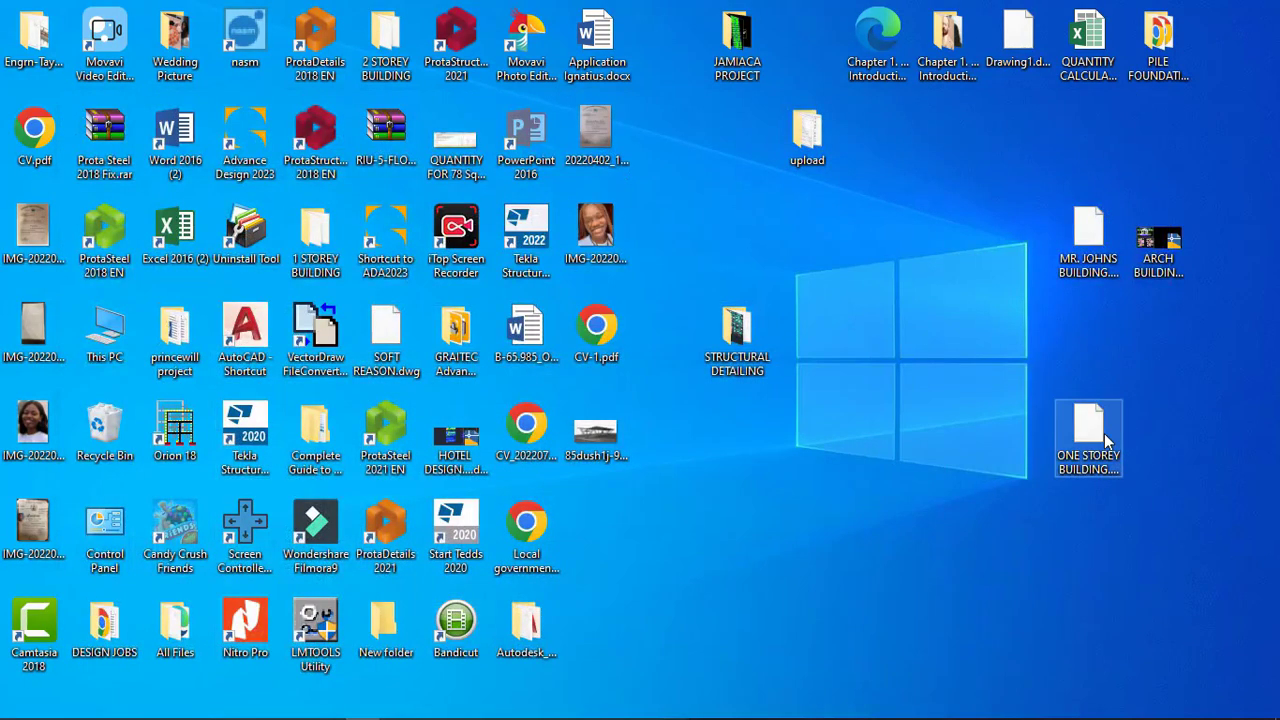
{"action": "mouse_move", "coordinate": [214, 680]}
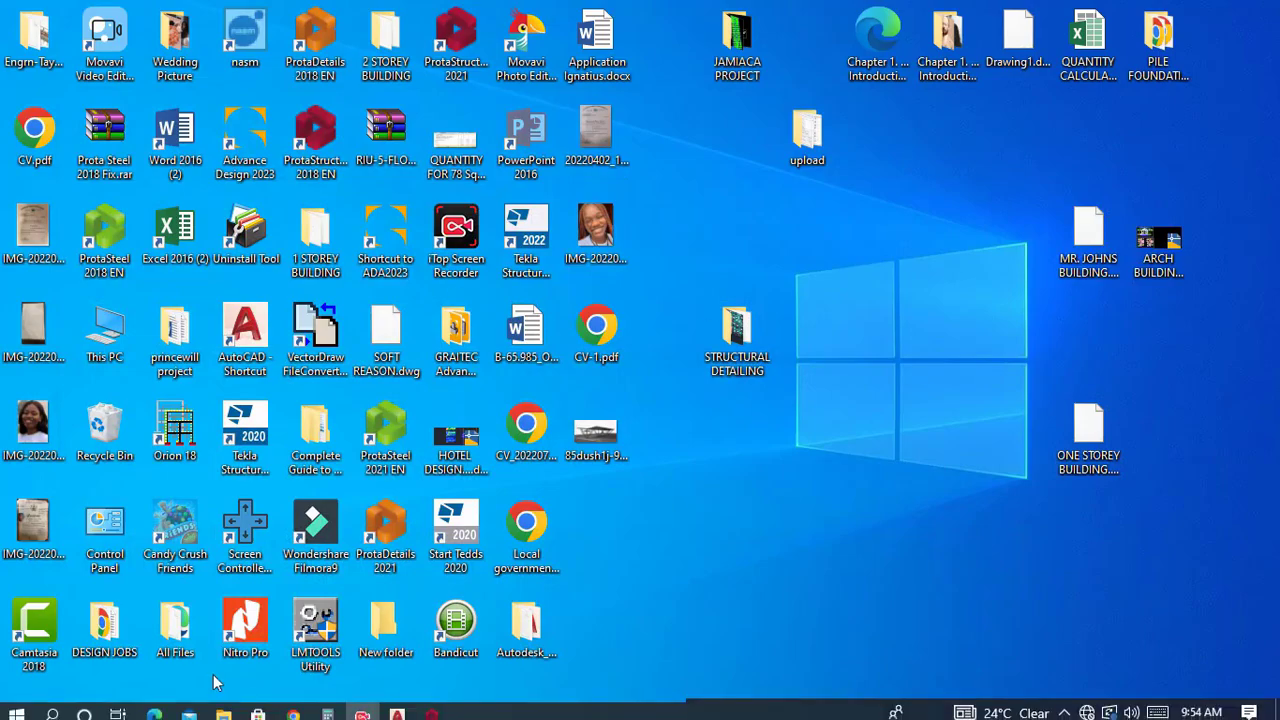
{"action": "left_click", "coordinate": [430, 708]}
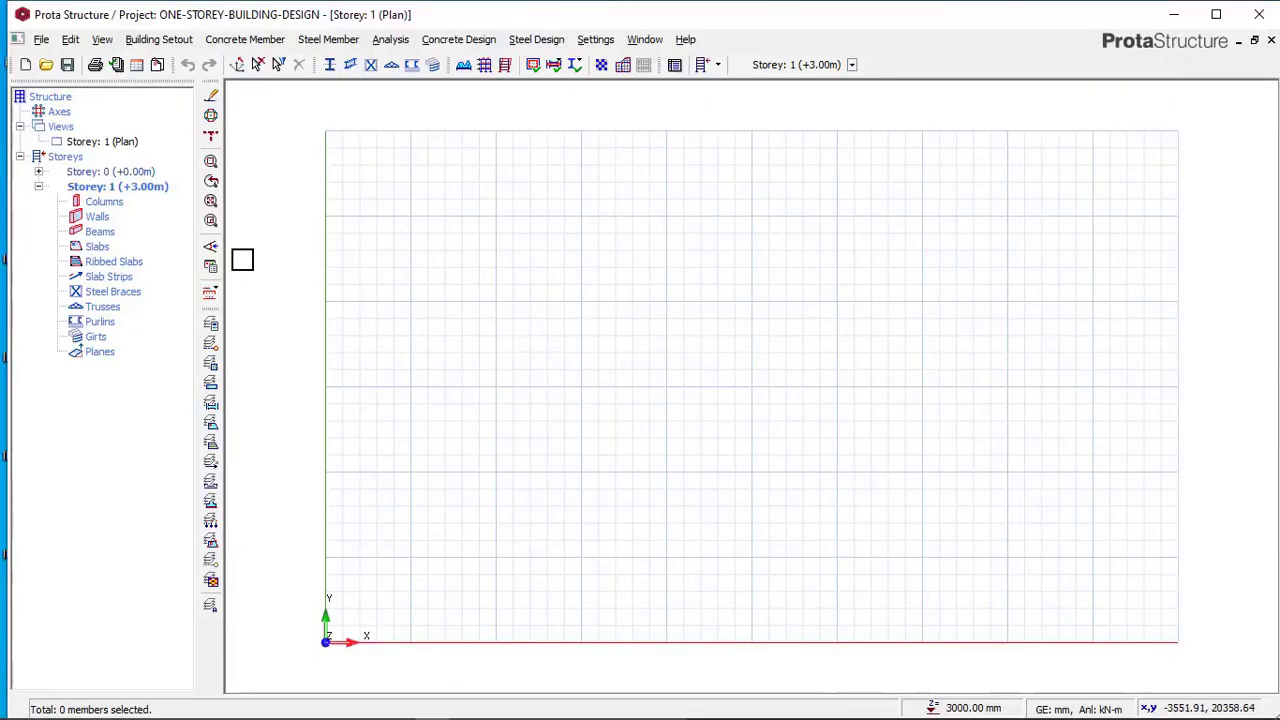
Open the external reference drawing settings for the storey plan and bring up the DXF file selection
{"action": "left_click", "coordinate": [162, 40]}
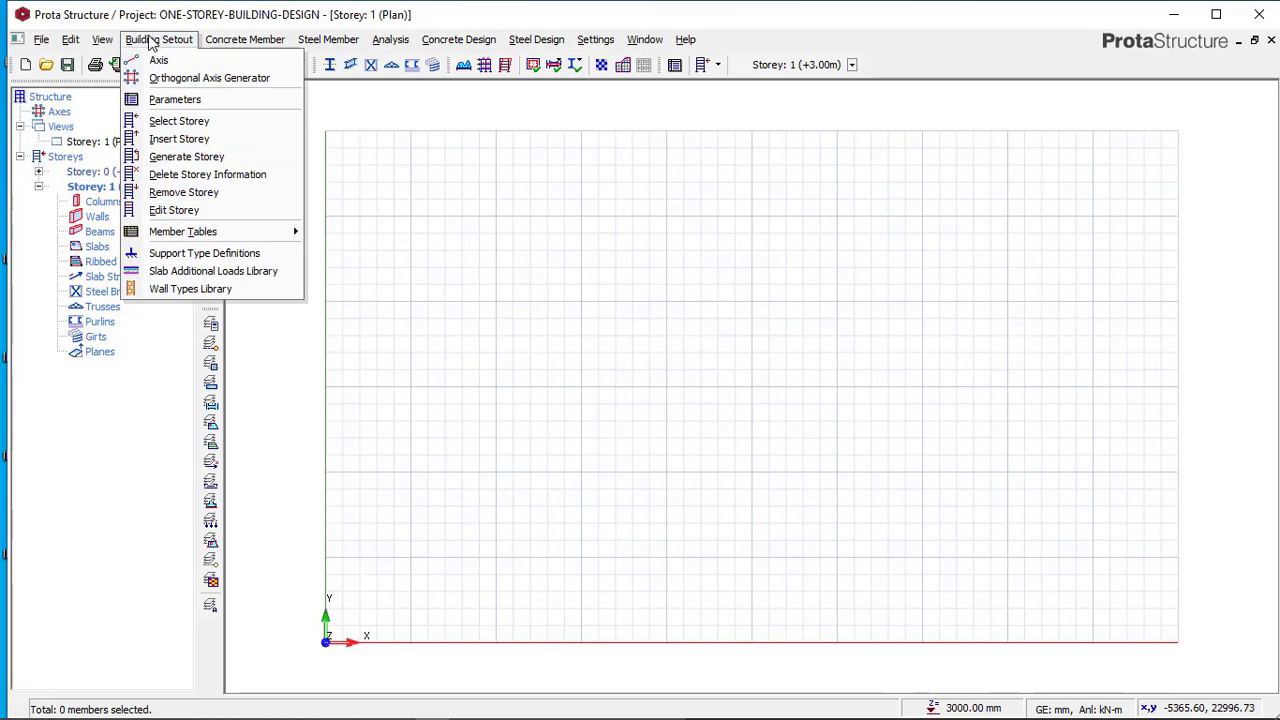
{"action": "left_click", "coordinate": [150, 40]}
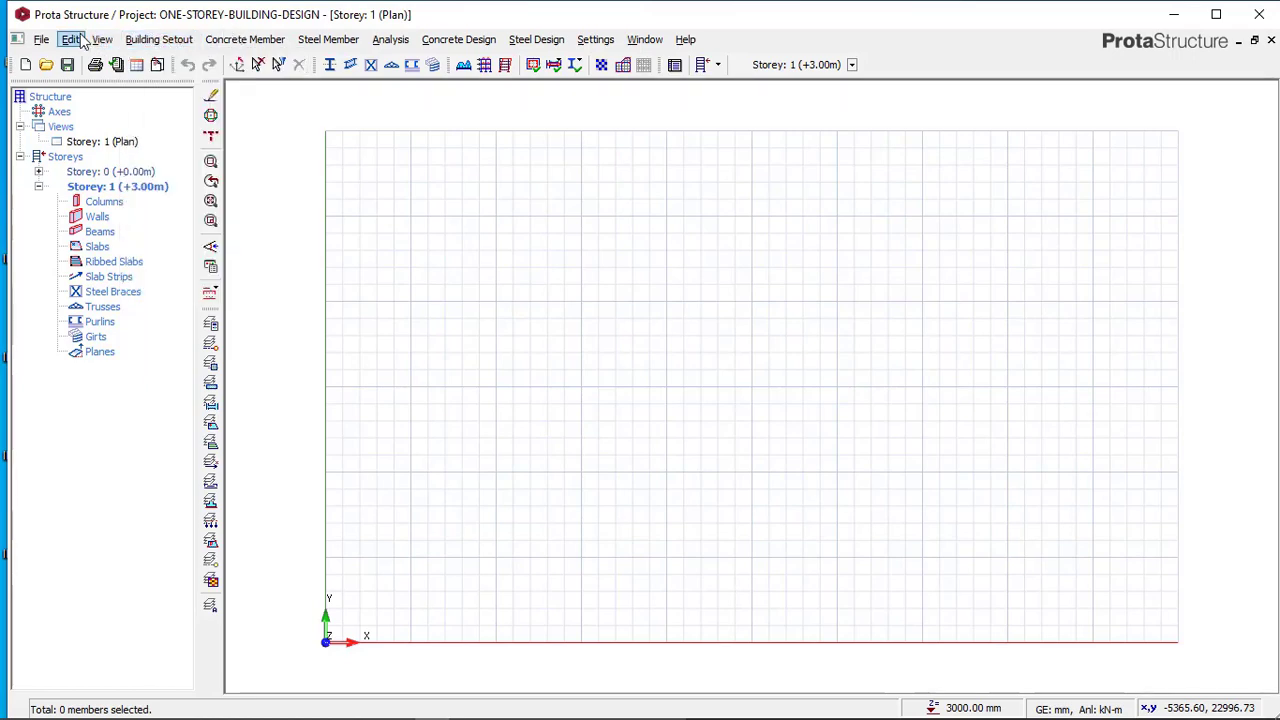
{"action": "left_click", "coordinate": [41, 39]}
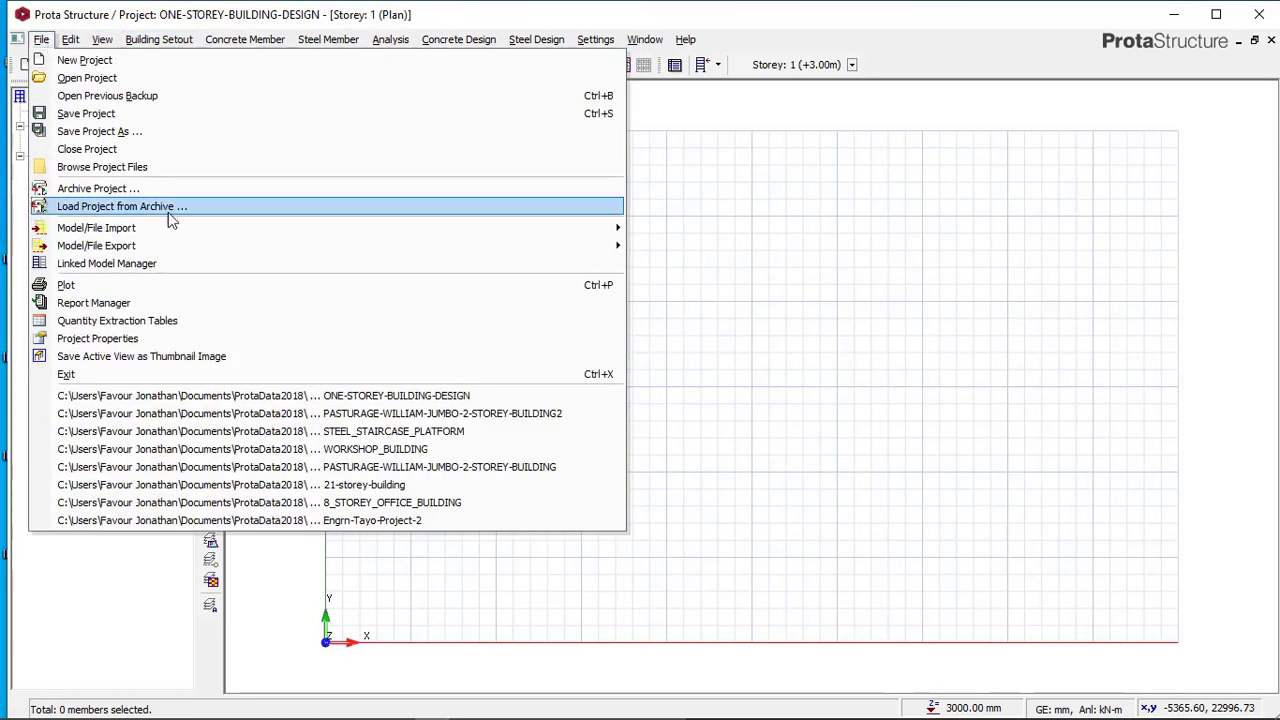
{"action": "mouse_move", "coordinate": [110, 230]}
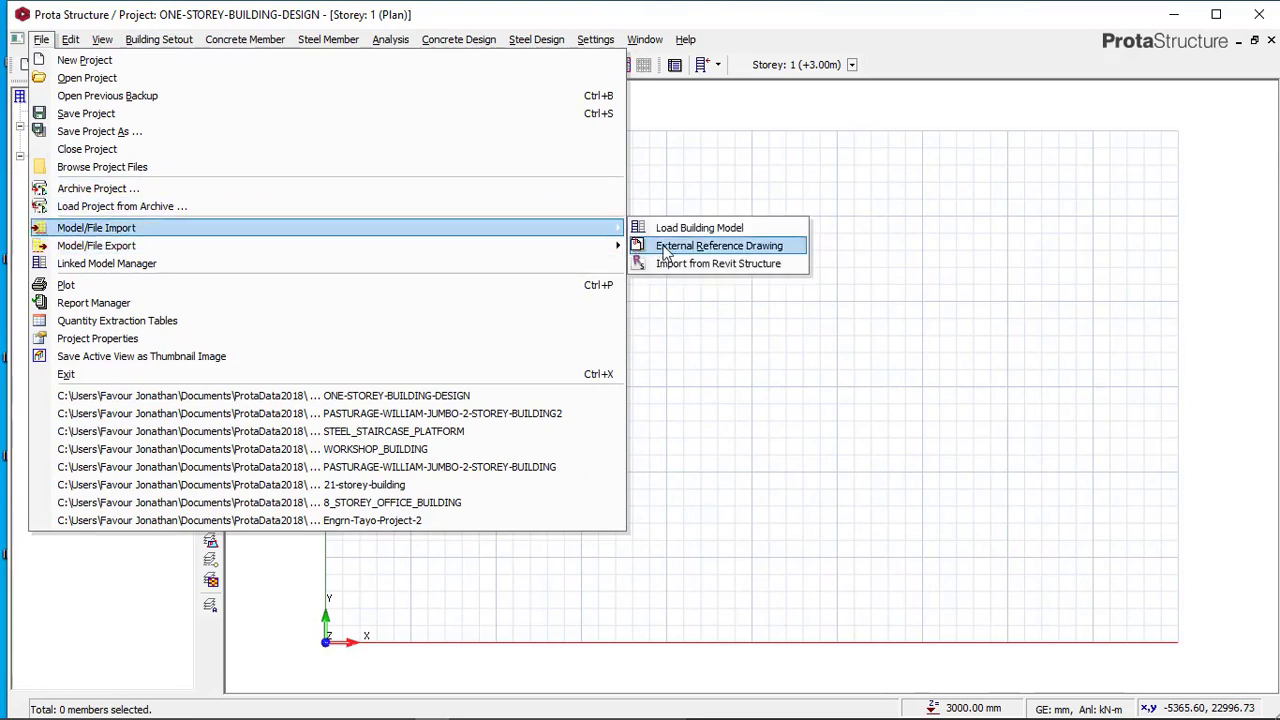
{"action": "left_click", "coordinate": [929, 237]}
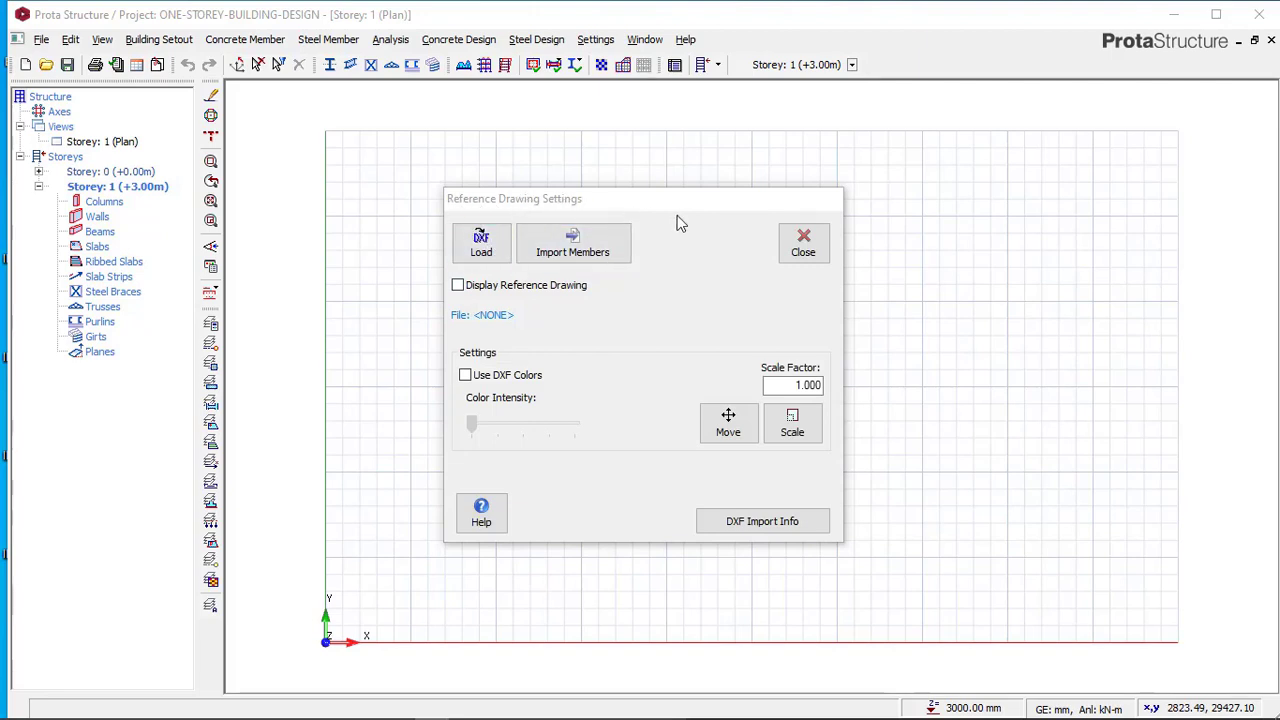
{"action": "left_click", "coordinate": [483, 250]}
{"action": "left_click", "coordinate": [483, 250]}
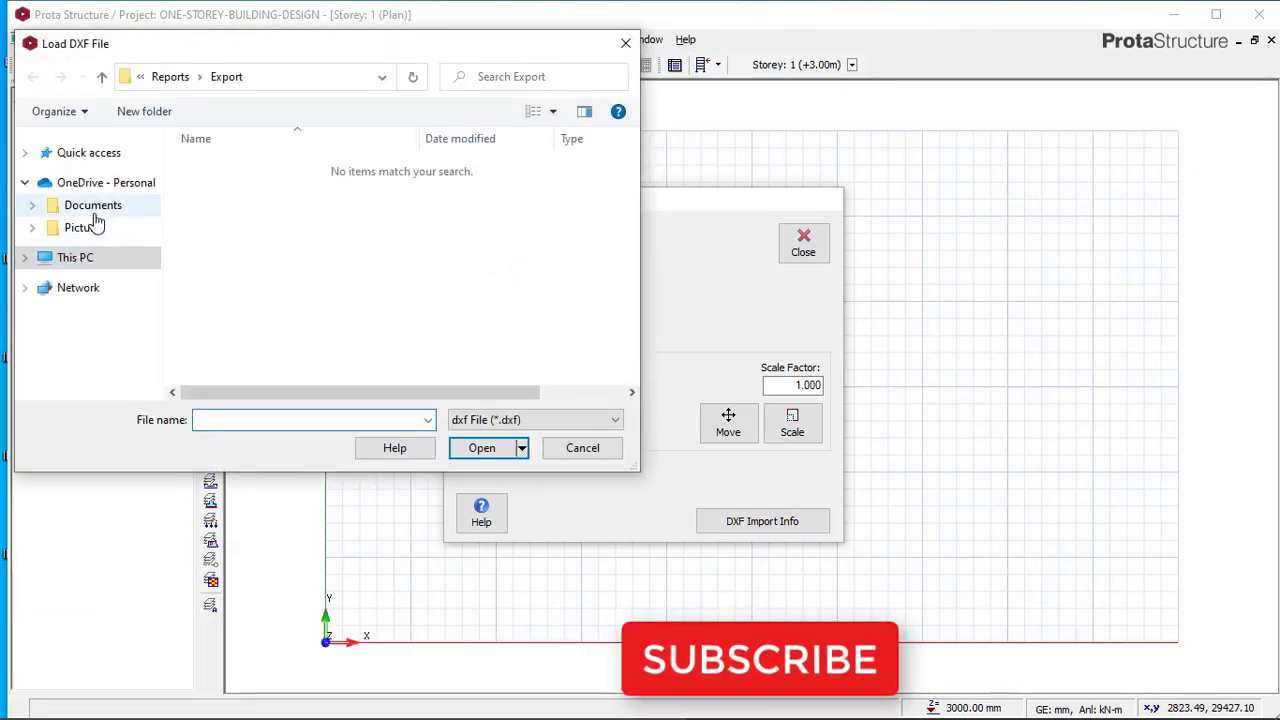
Load ONE STOREY BUILDING.dxf from the desktop as the reference drawing, using mm units and displaying text entities
{"action": "left_click", "coordinate": [26, 258]}
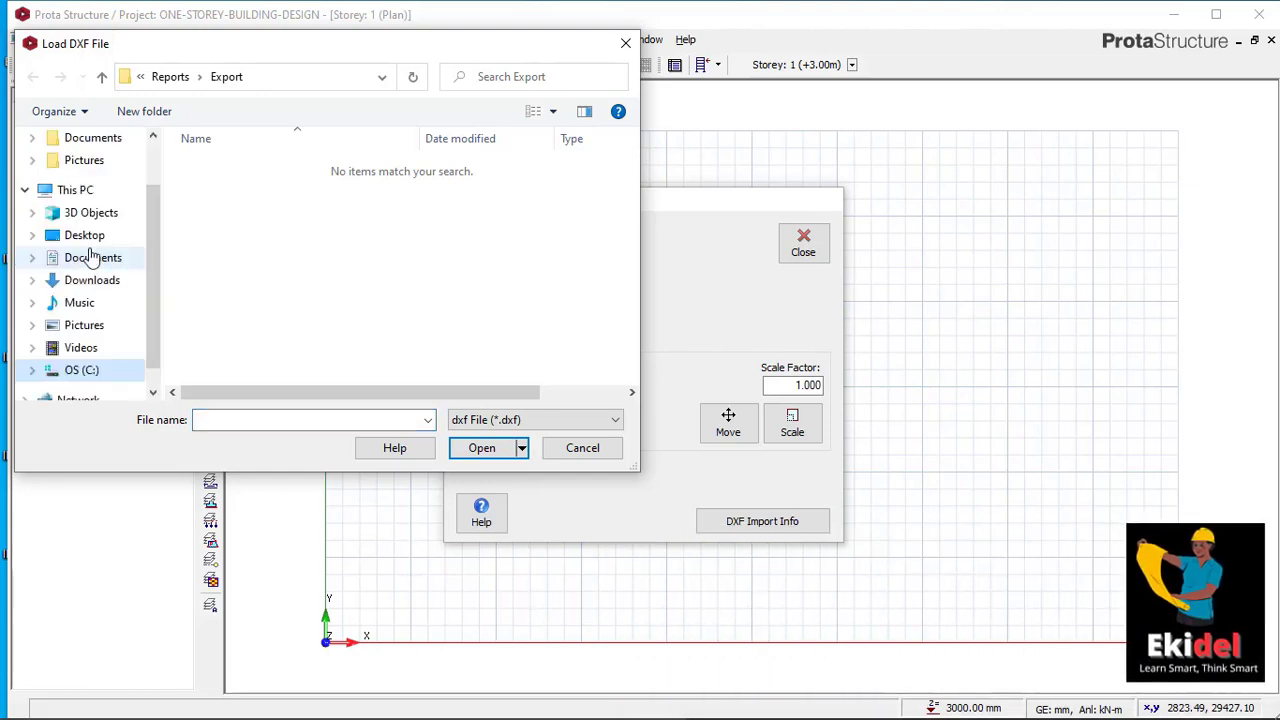
{"action": "left_click", "coordinate": [82, 238]}
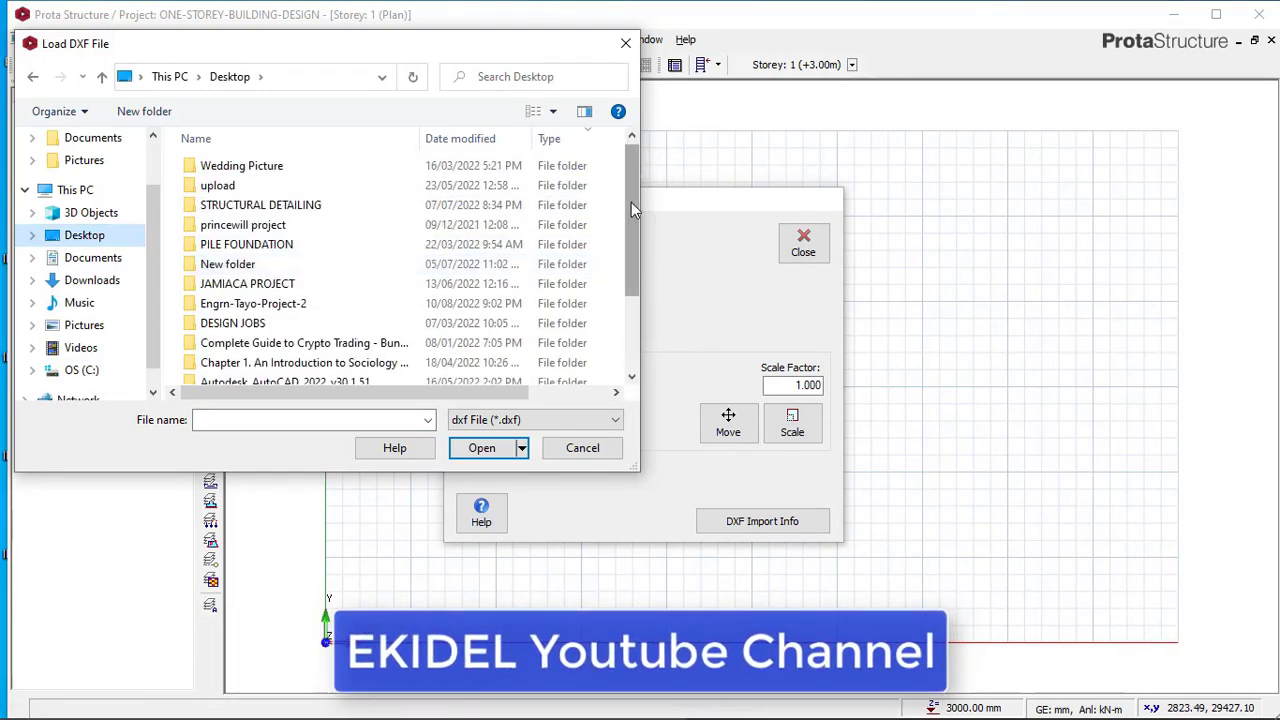
{"action": "left_click_drag", "start_coordinate": [631, 202], "coordinate": [631, 274]}
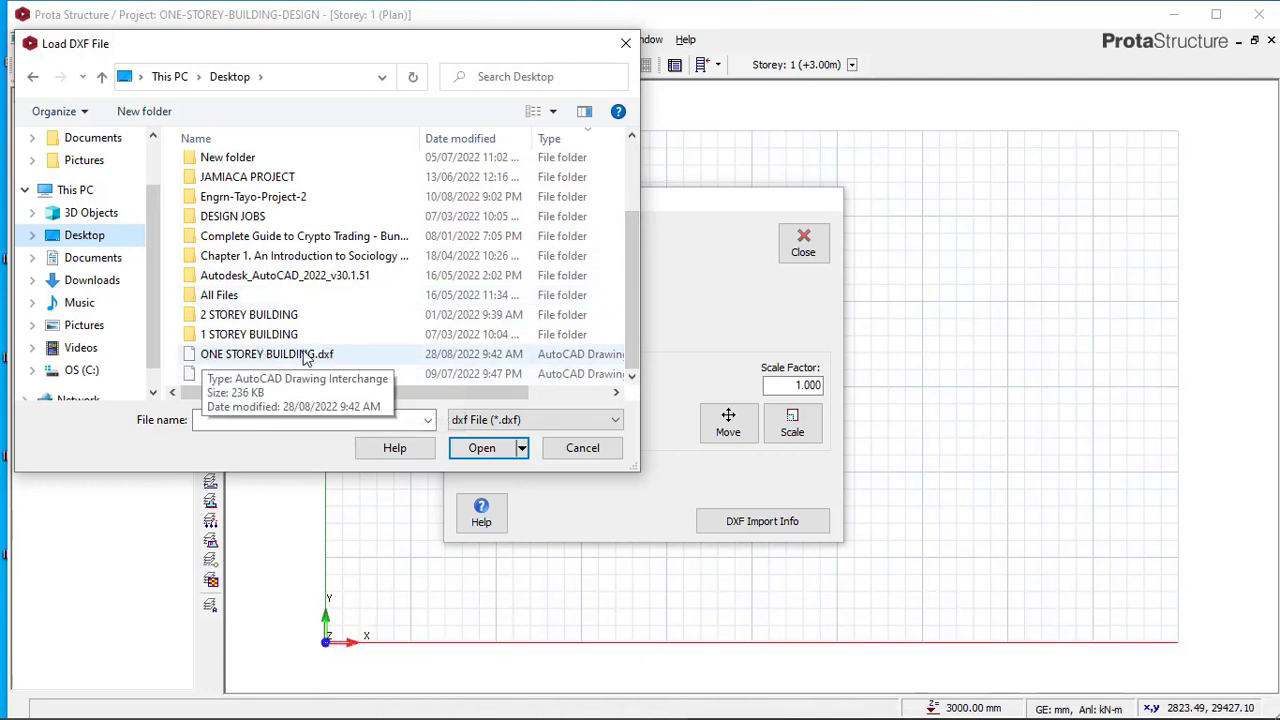
{"action": "left_click", "coordinate": [328, 357]}
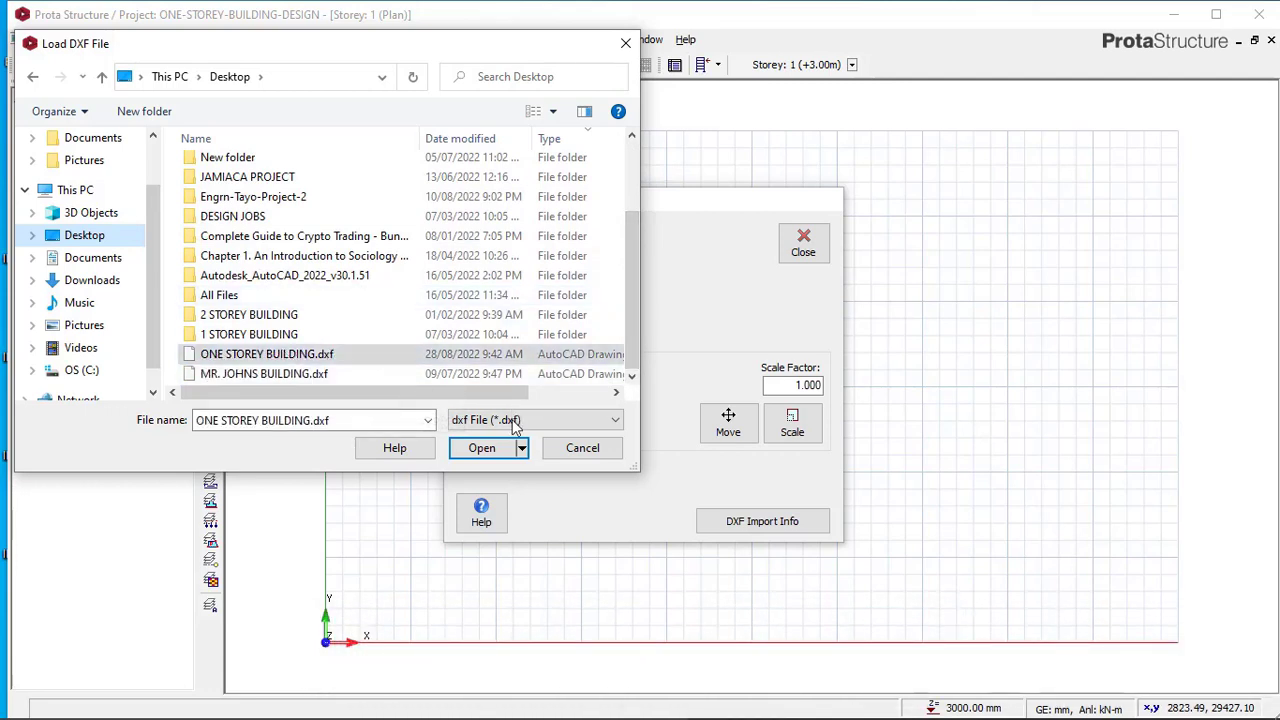
{"action": "left_click", "coordinate": [481, 448]}
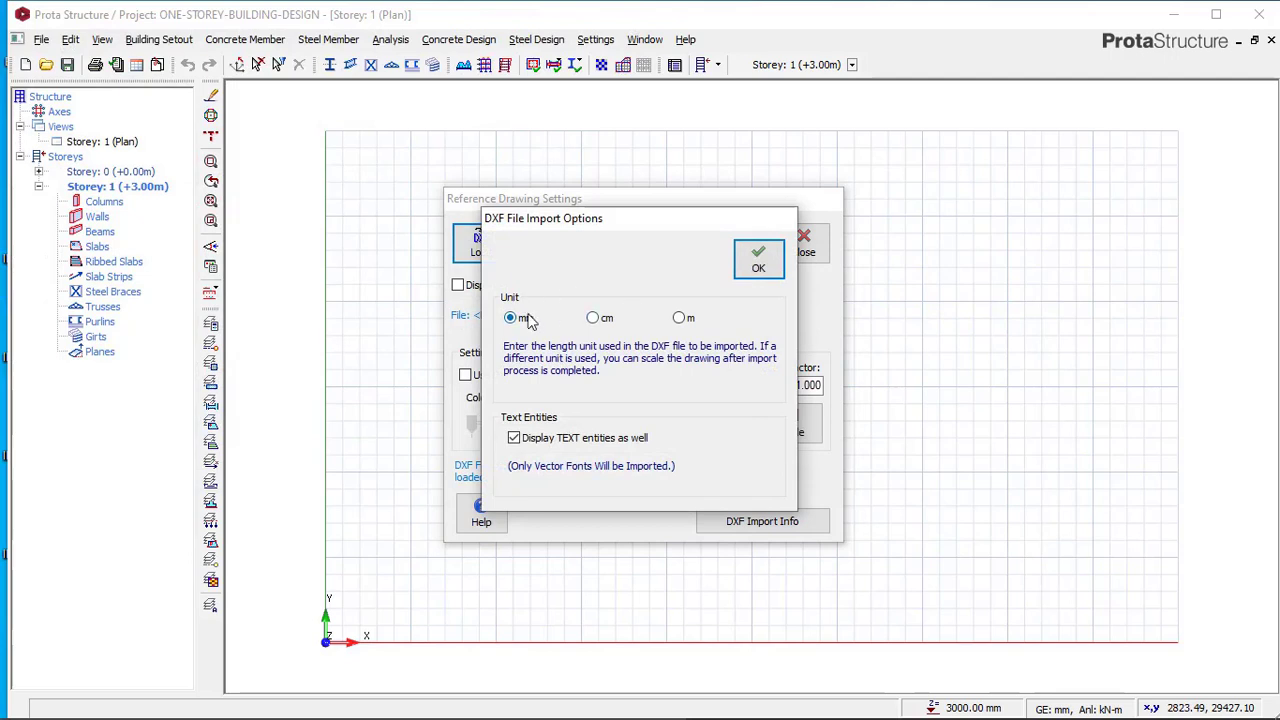
{"action": "left_click", "coordinate": [759, 259]}
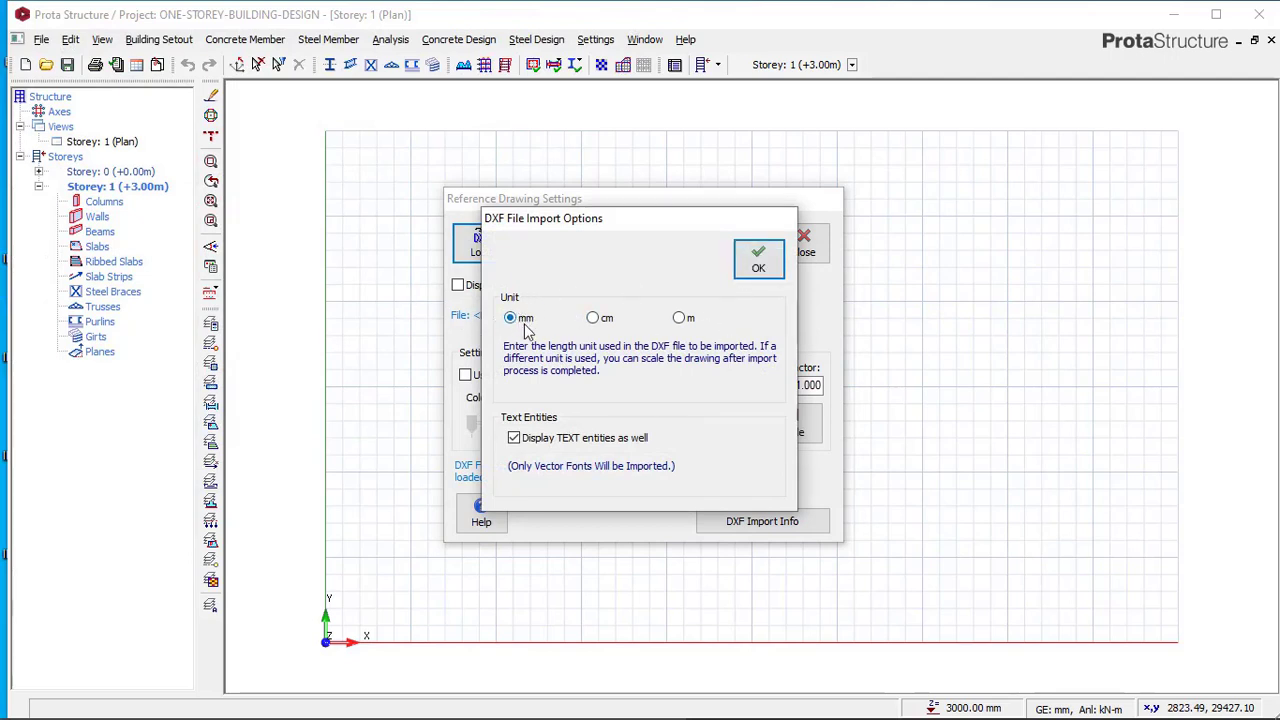
{"action": "left_click", "coordinate": [759, 259]}
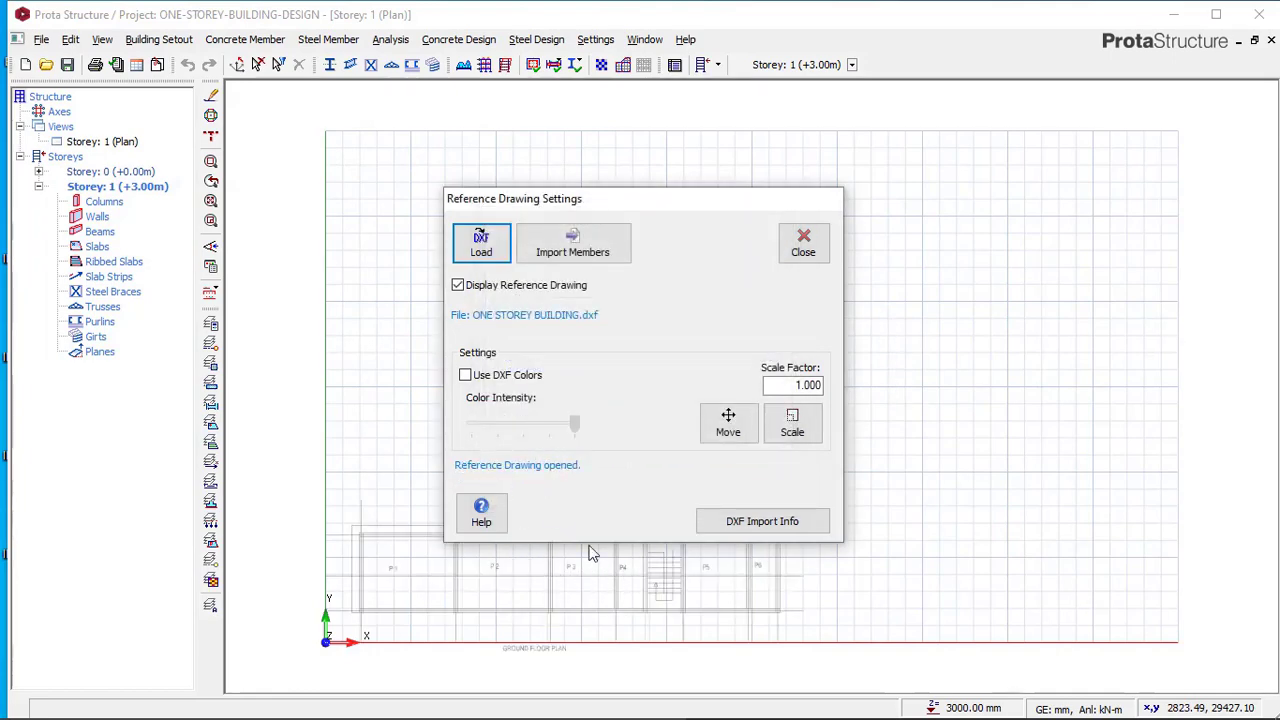
Reposition the Reference Drawing Settings dialog above the loaded floor plan and show the drawing in its DXF colors
{"action": "left_click_drag", "start_coordinate": [575, 200], "coordinate": [904, 178]}
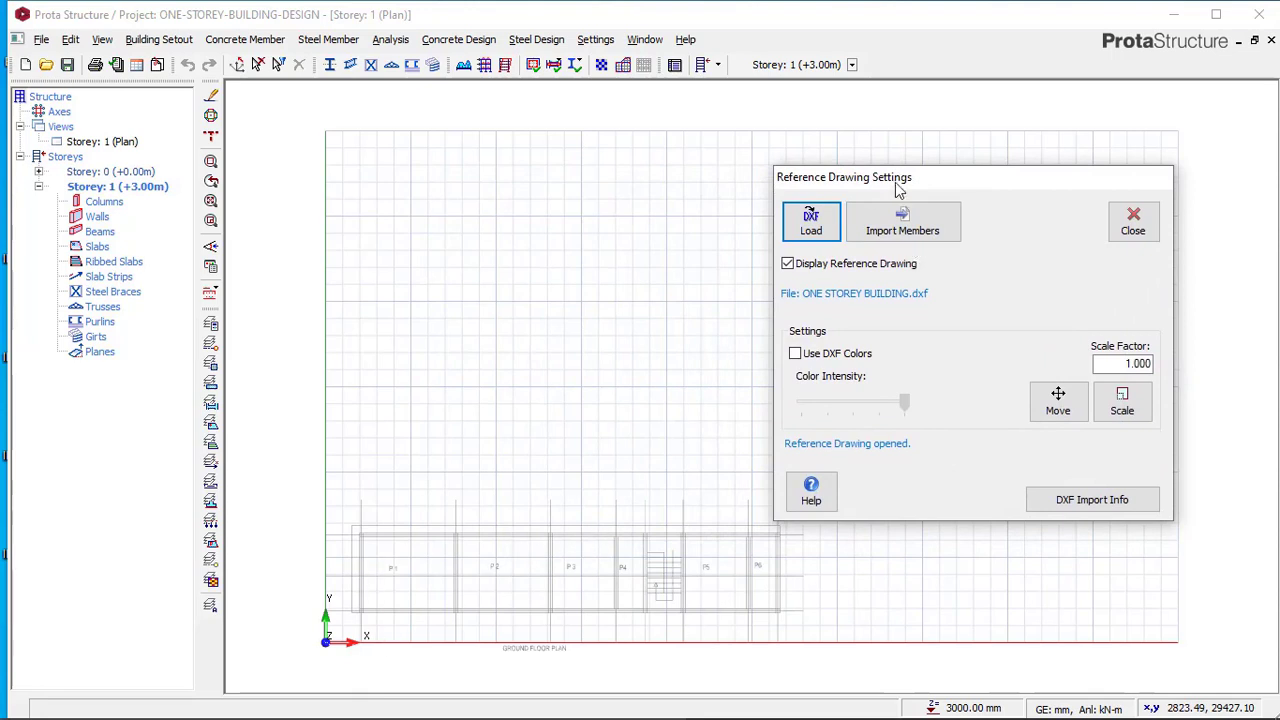
{"action": "left_click_drag", "start_coordinate": [897, 187], "coordinate": [597, 132]}
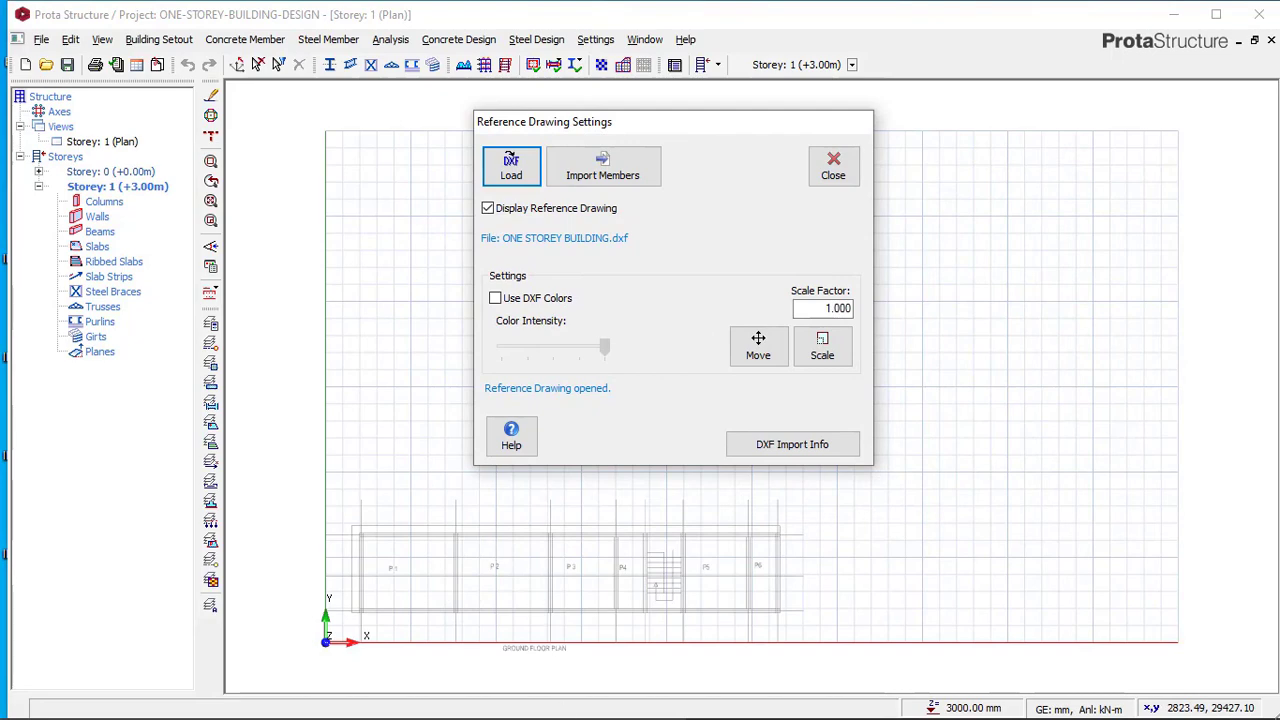
{"action": "mouse_move", "coordinate": [397, 706]}
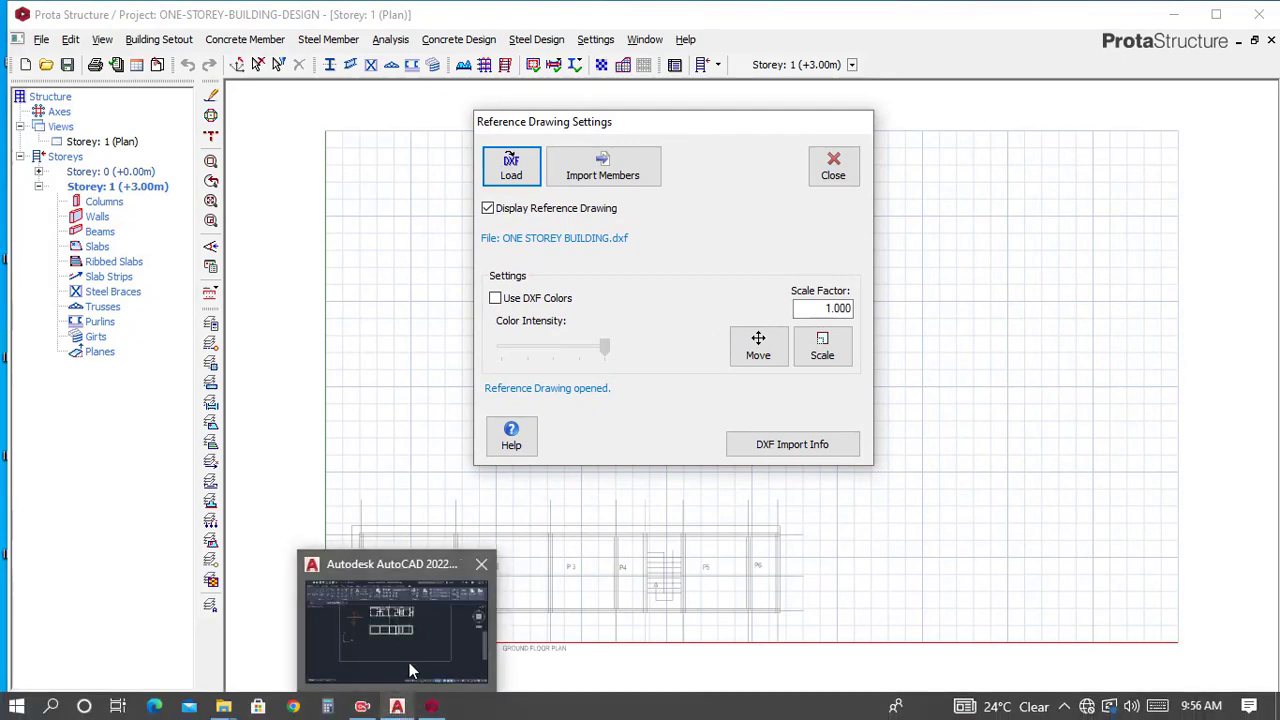
{"action": "mouse_move", "coordinate": [411, 655]}
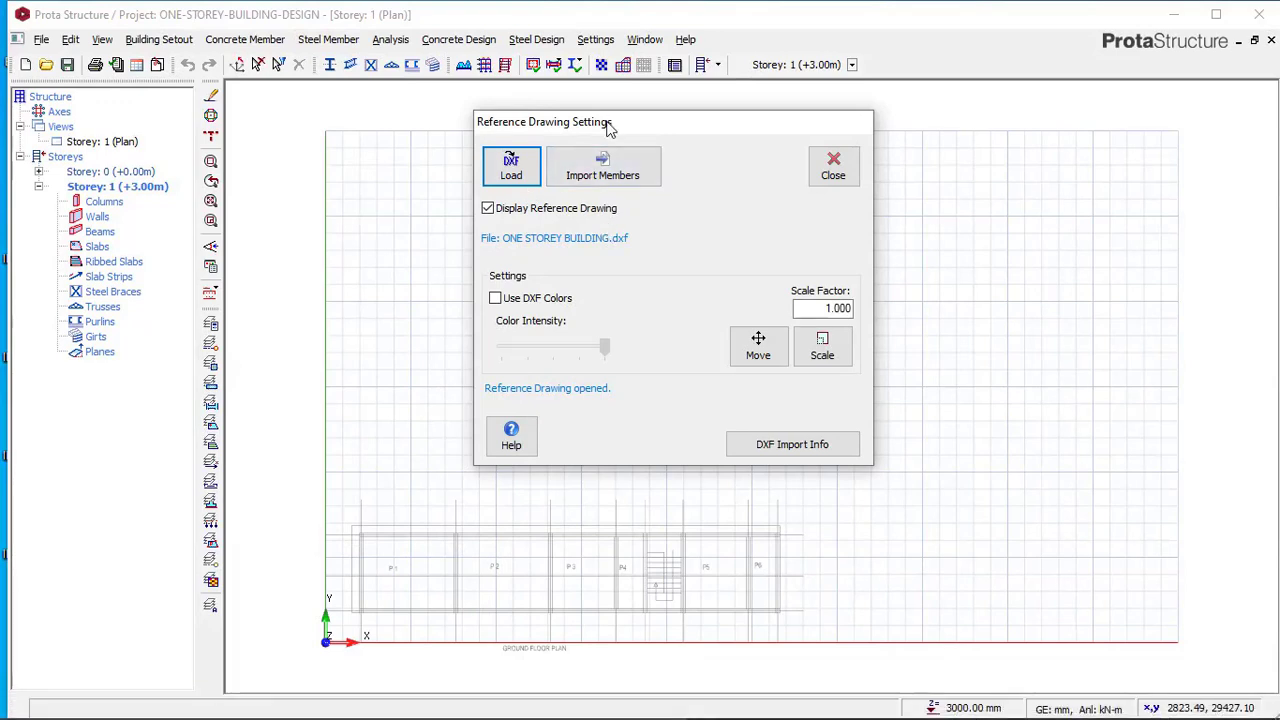
{"action": "left_click_drag", "start_coordinate": [608, 128], "coordinate": [576, 157]}
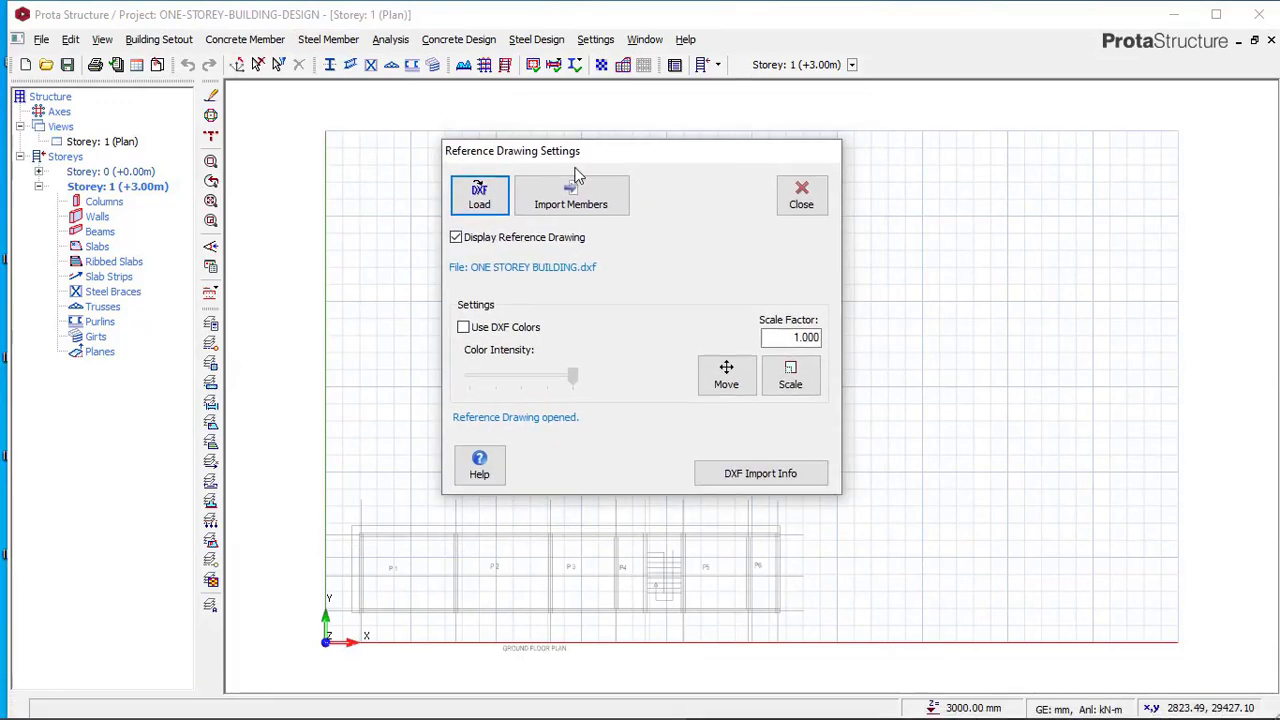
{"action": "left_click", "coordinate": [464, 330]}
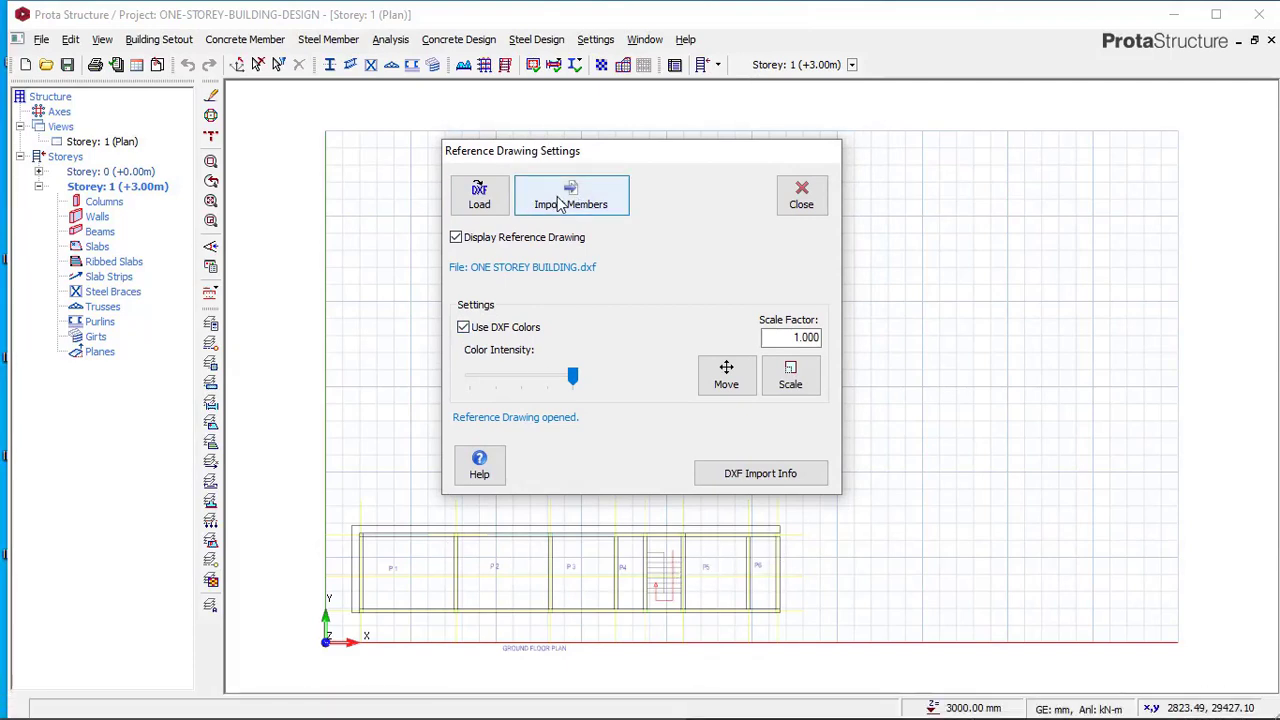
Start importing members from the reference drawing and enable axis import from the GRIDLINE layer in both directions
{"action": "mouse_move", "coordinate": [407, 706]}
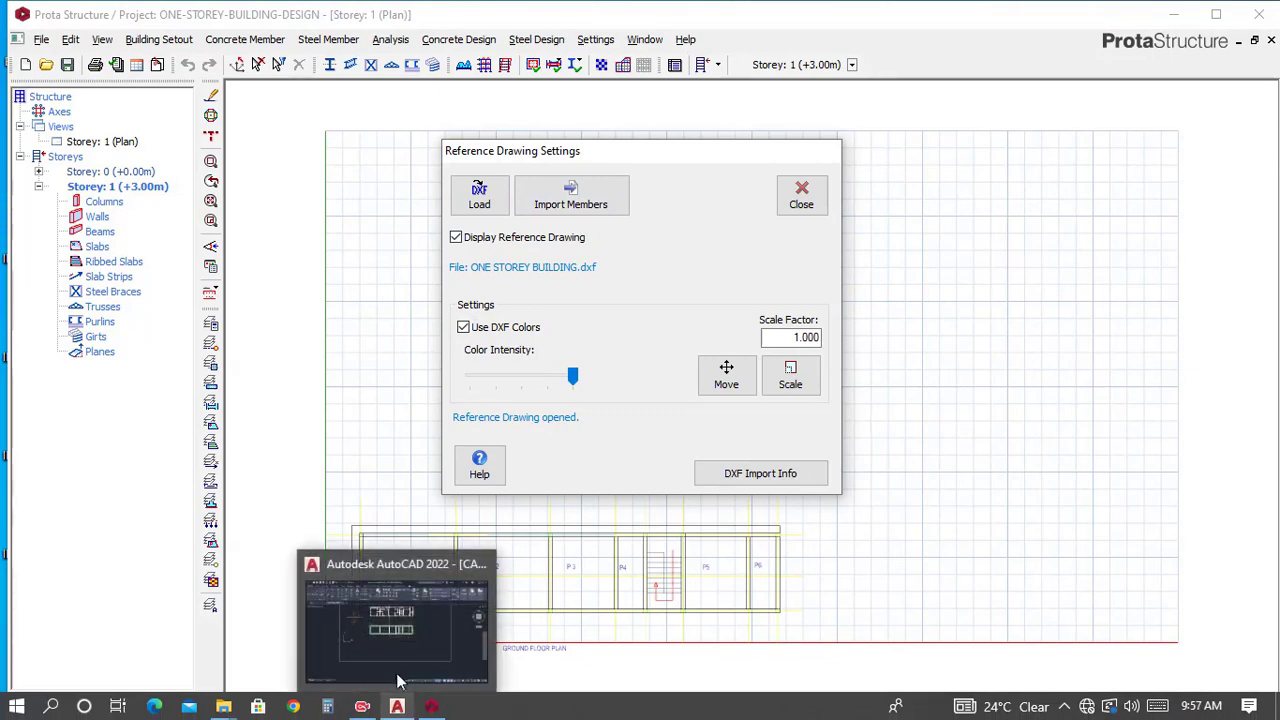
{"action": "mouse_move", "coordinate": [395, 673]}
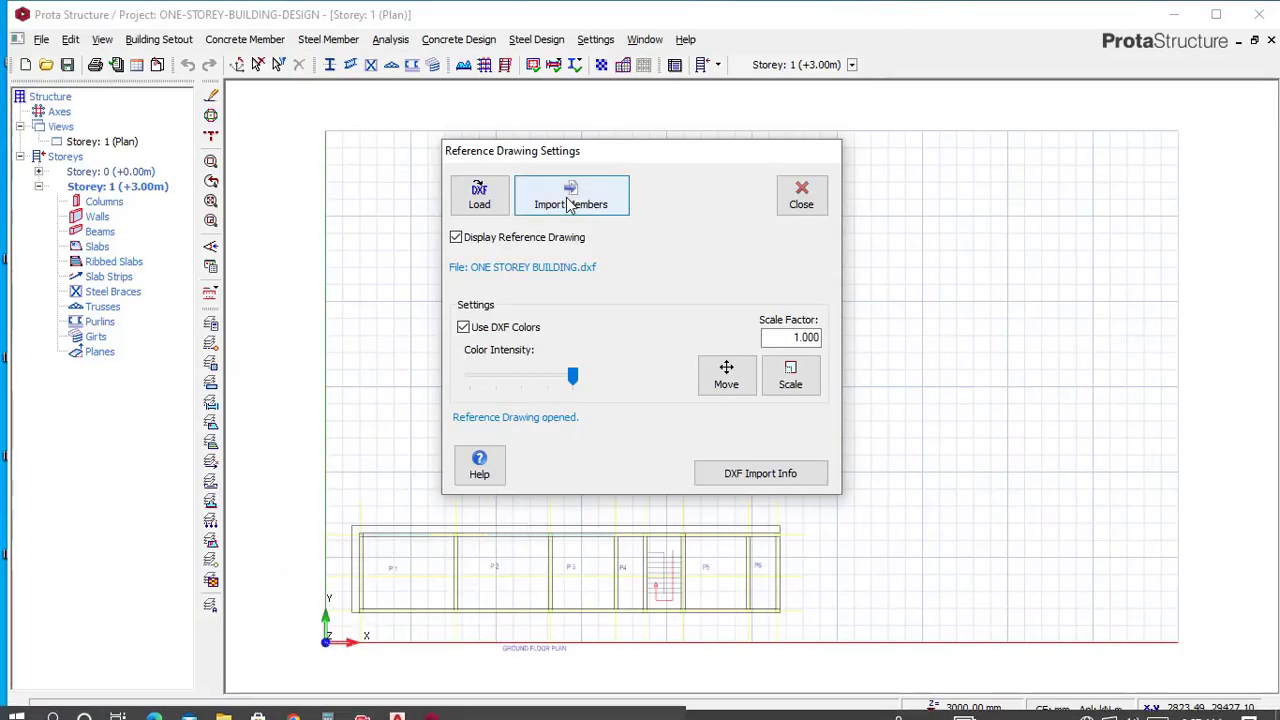
{"action": "left_click", "coordinate": [572, 212]}
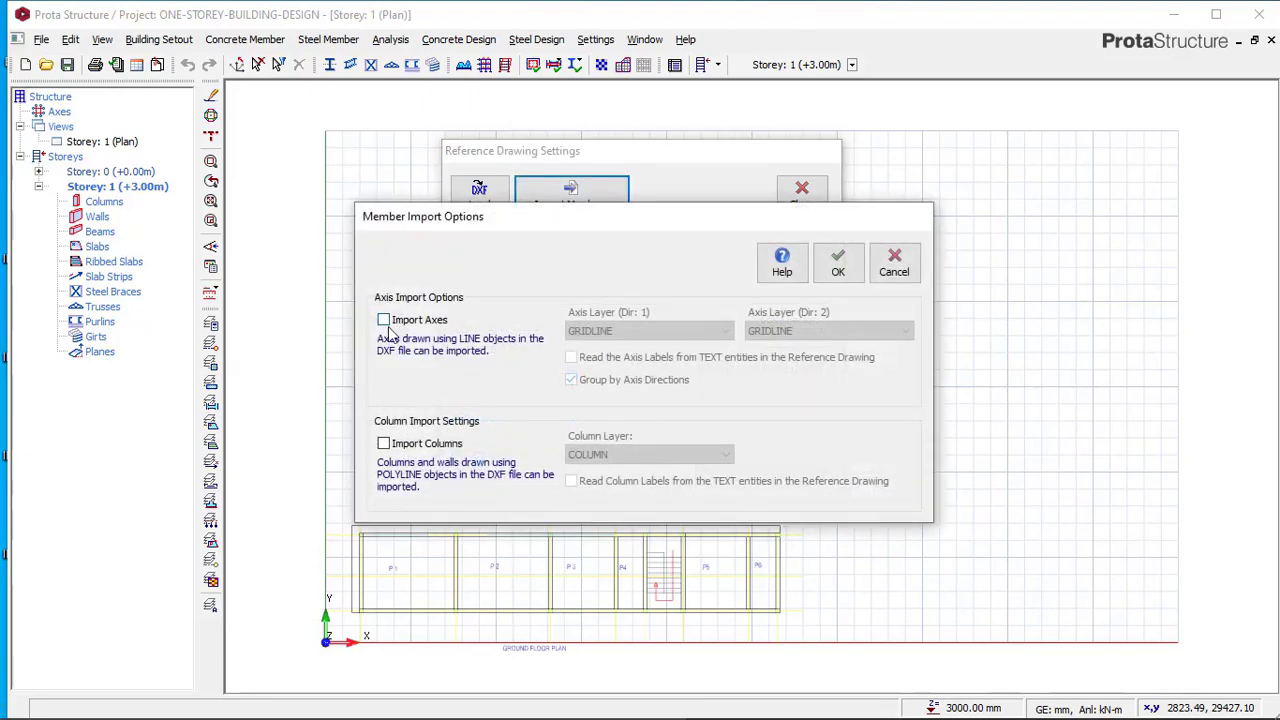
{"action": "left_click", "coordinate": [390, 322]}
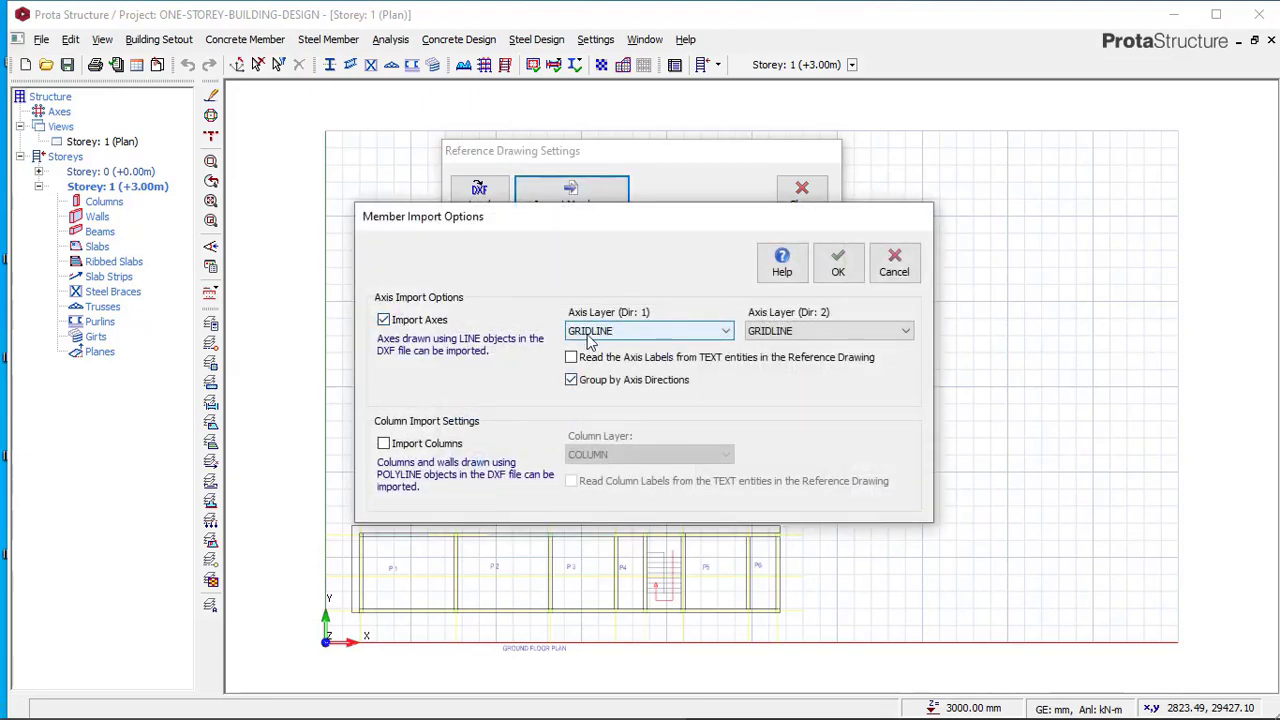
Switch to AutoCAD to check the layers of a gridline and a column on the ground floor plan, and return to ProtaStructure
{"action": "mouse_move", "coordinate": [397, 706]}
{"action": "mouse_move", "coordinate": [443, 649]}
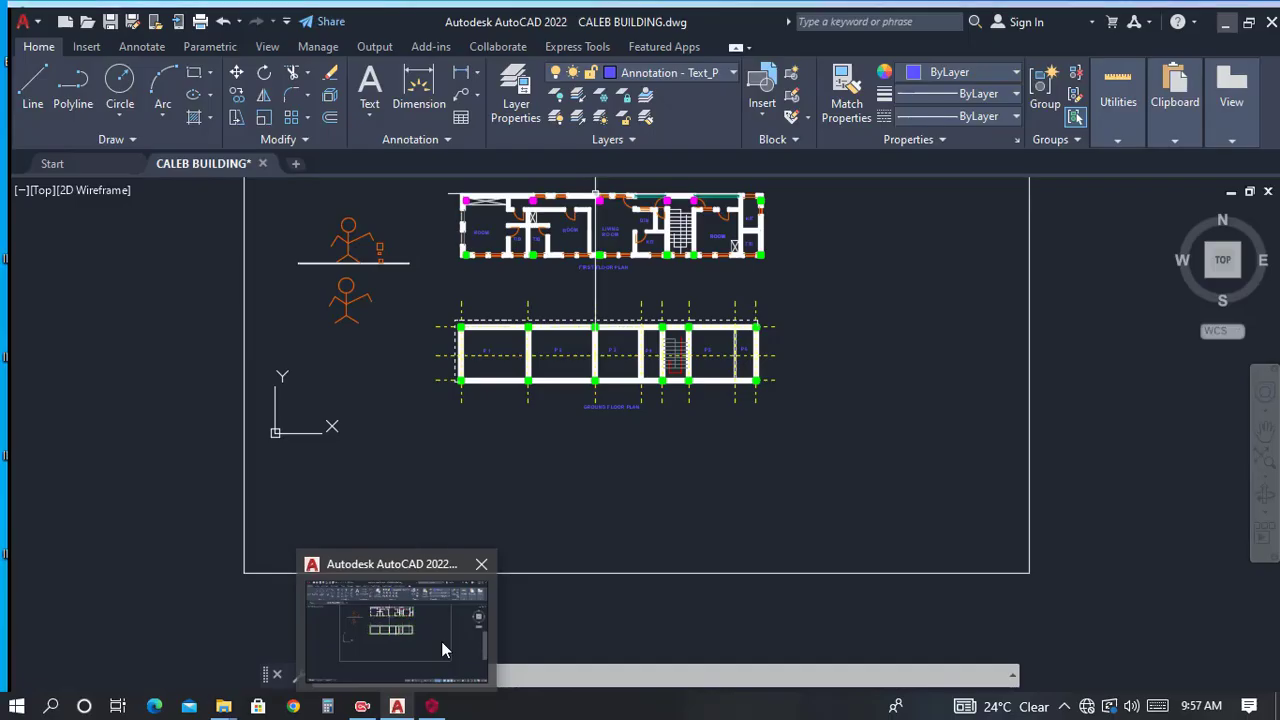
{"action": "left_click", "coordinate": [468, 322]}
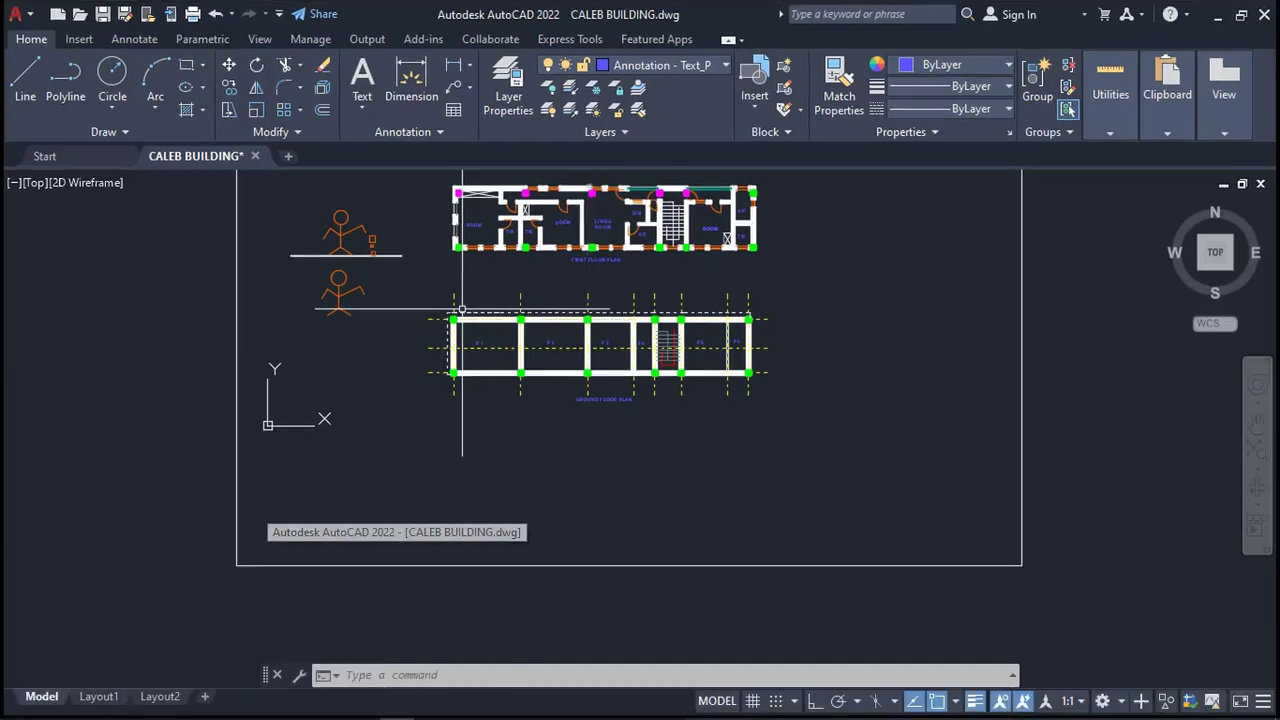
{"action": "left_click", "coordinate": [466, 287]}
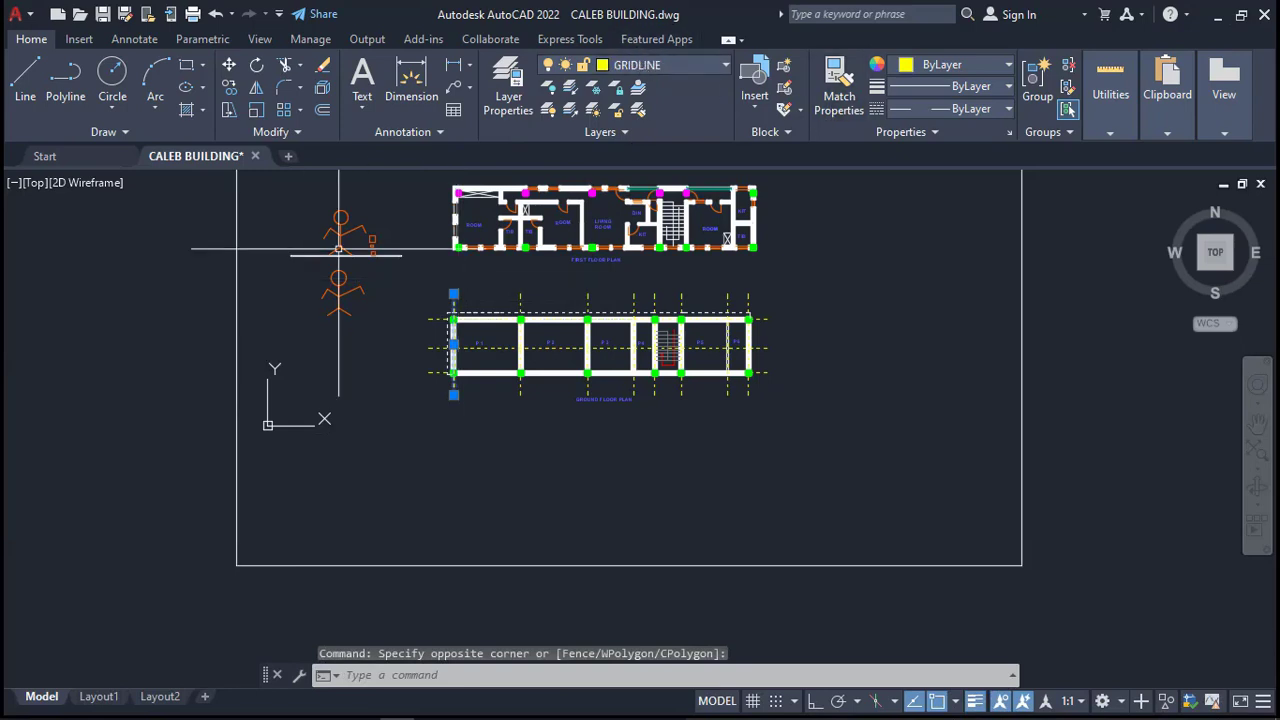
{"action": "key", "text": "Escape"}
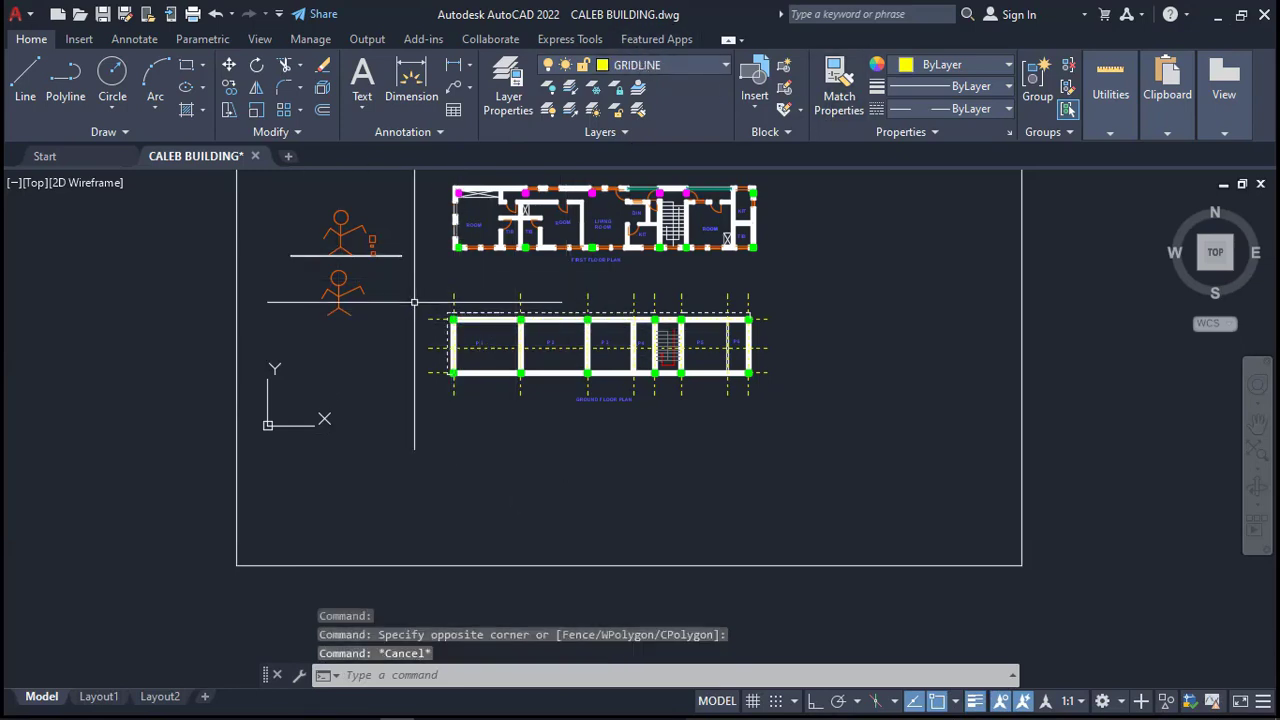
{"action": "scroll", "coordinate": [500, 322], "scroll_direction": "up", "scroll_amount": 8}
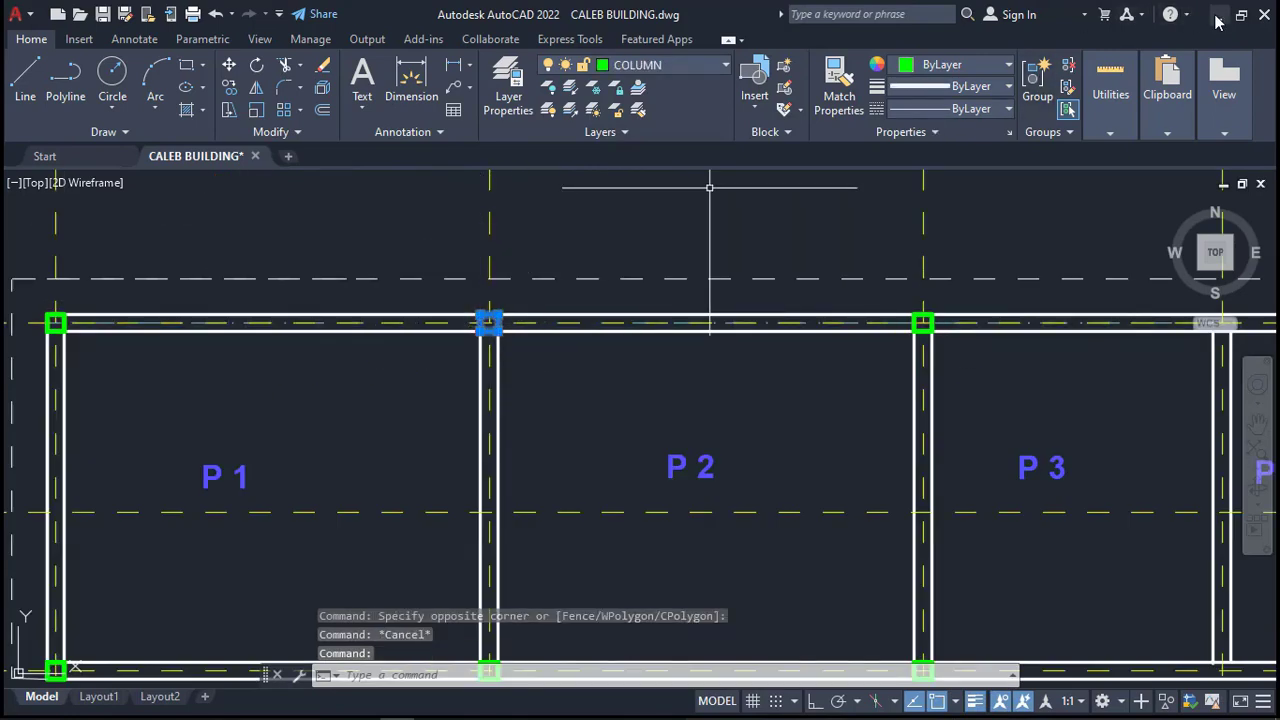
{"action": "left_click", "coordinate": [1218, 17]}
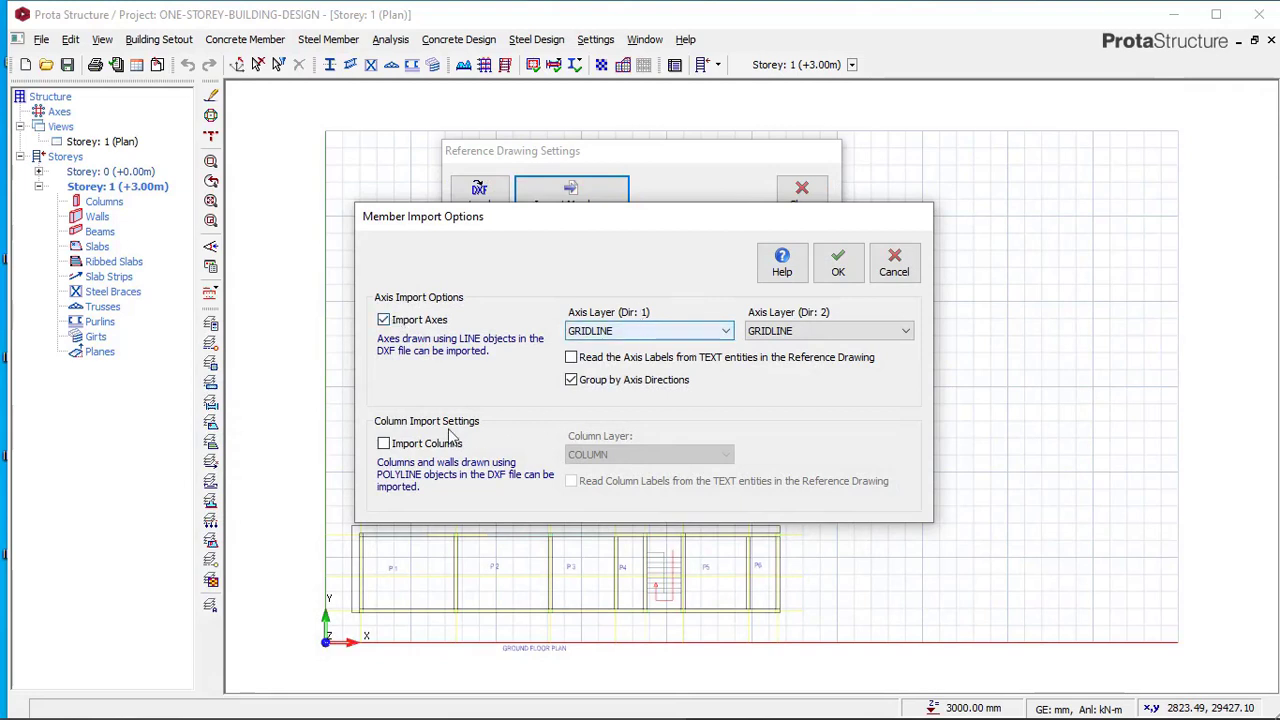
Include columns from the COLUMN layer, carry out the member import, and run all building model checks for all storeys
{"action": "left_click", "coordinate": [384, 443]}
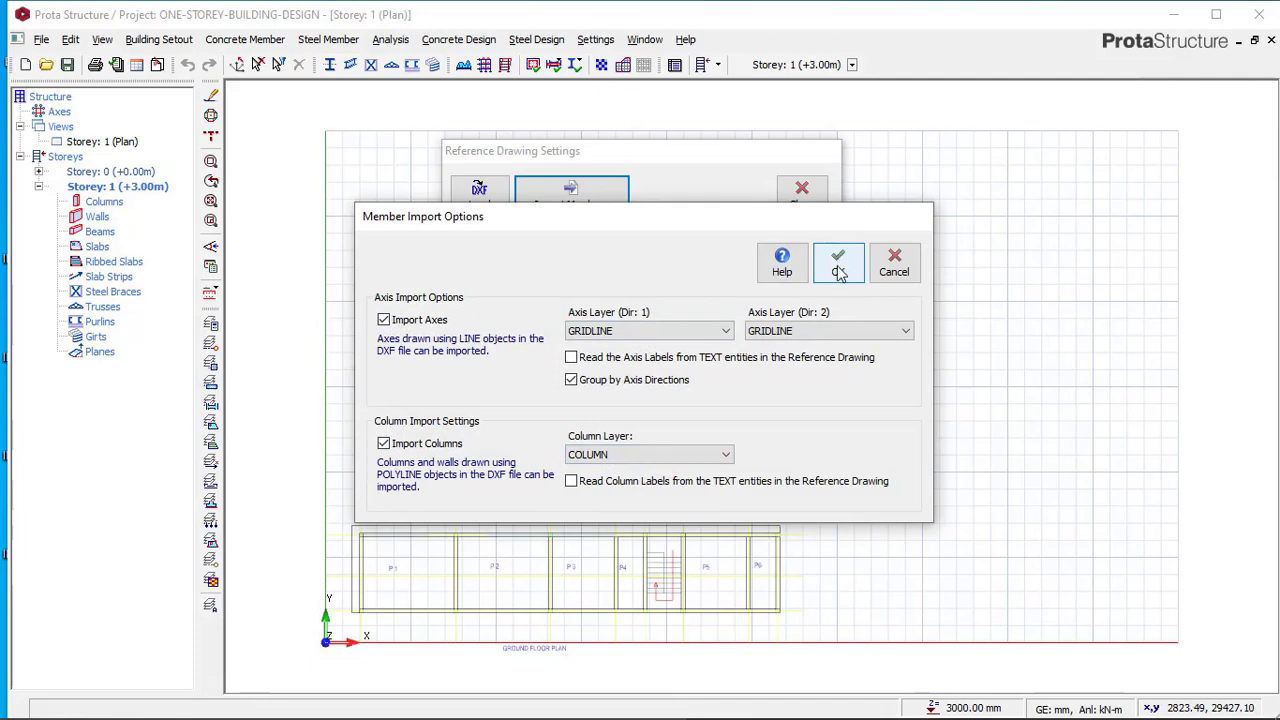
{"action": "left_click", "coordinate": [835, 265]}
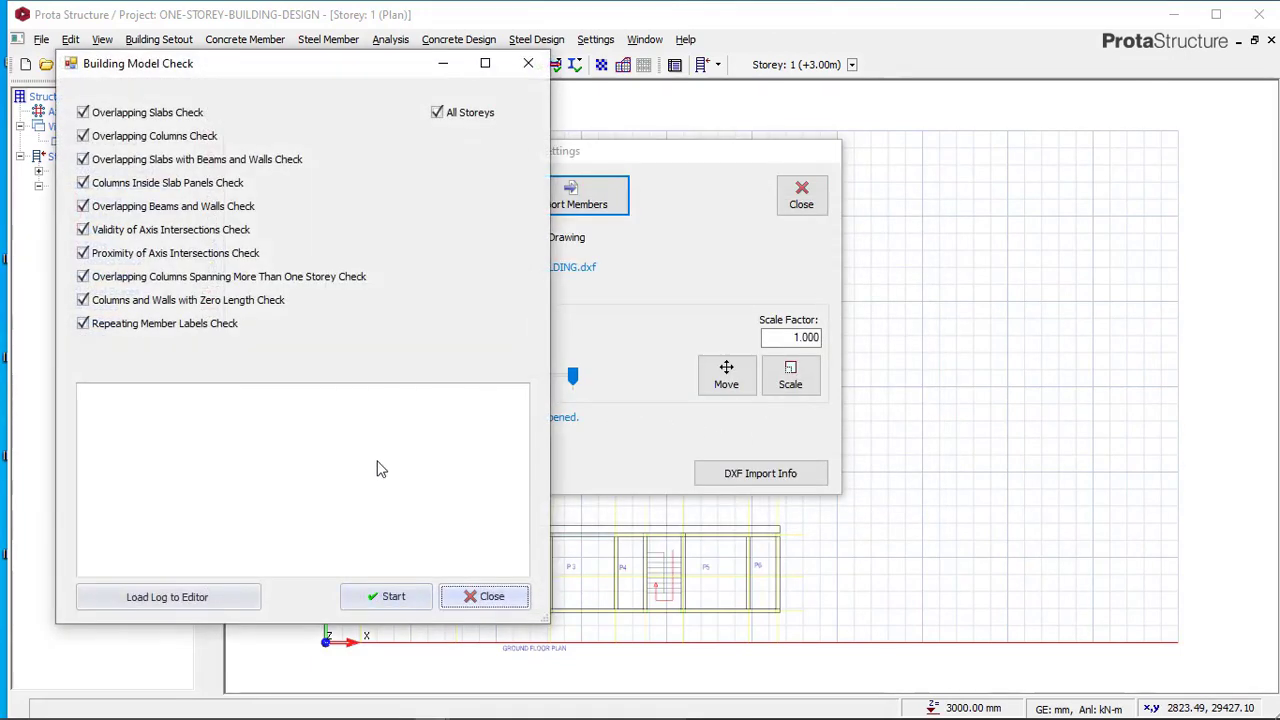
{"action": "left_click", "coordinate": [387, 596]}
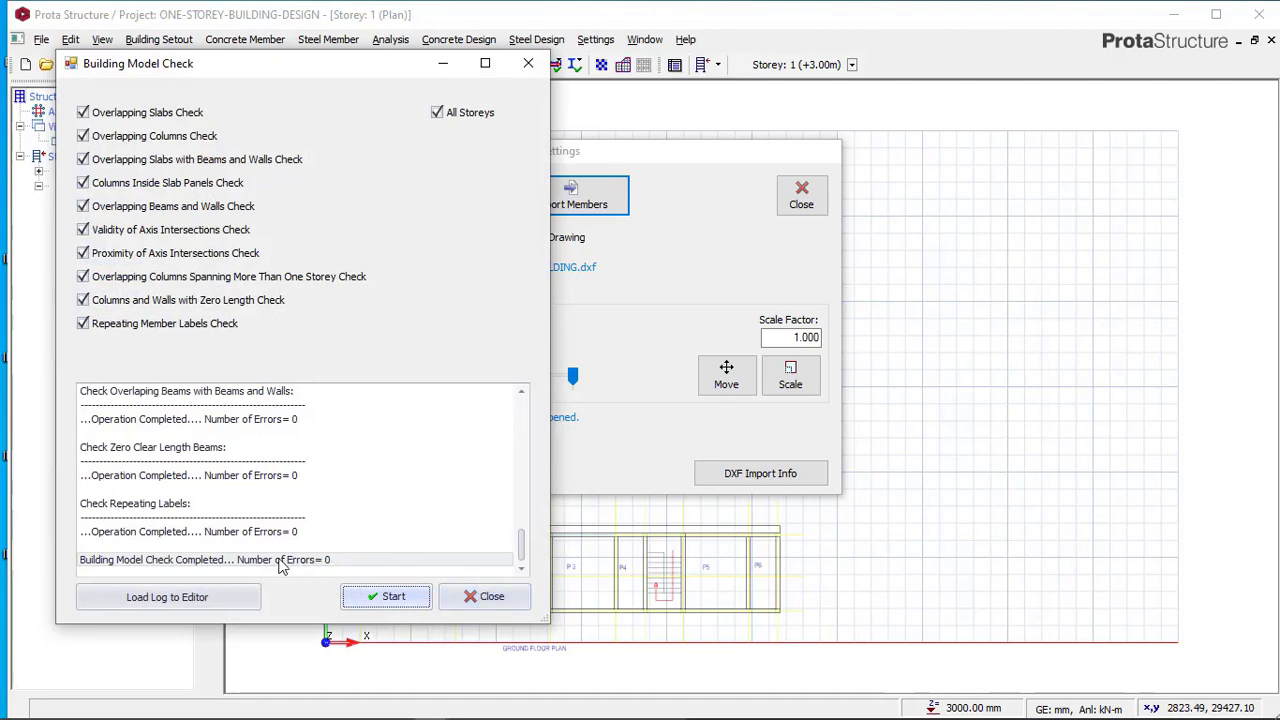
Close the model check and the reference drawing settings, and inspect the imported columns and axes on the Storey 1 plan
{"action": "left_click", "coordinate": [487, 597]}
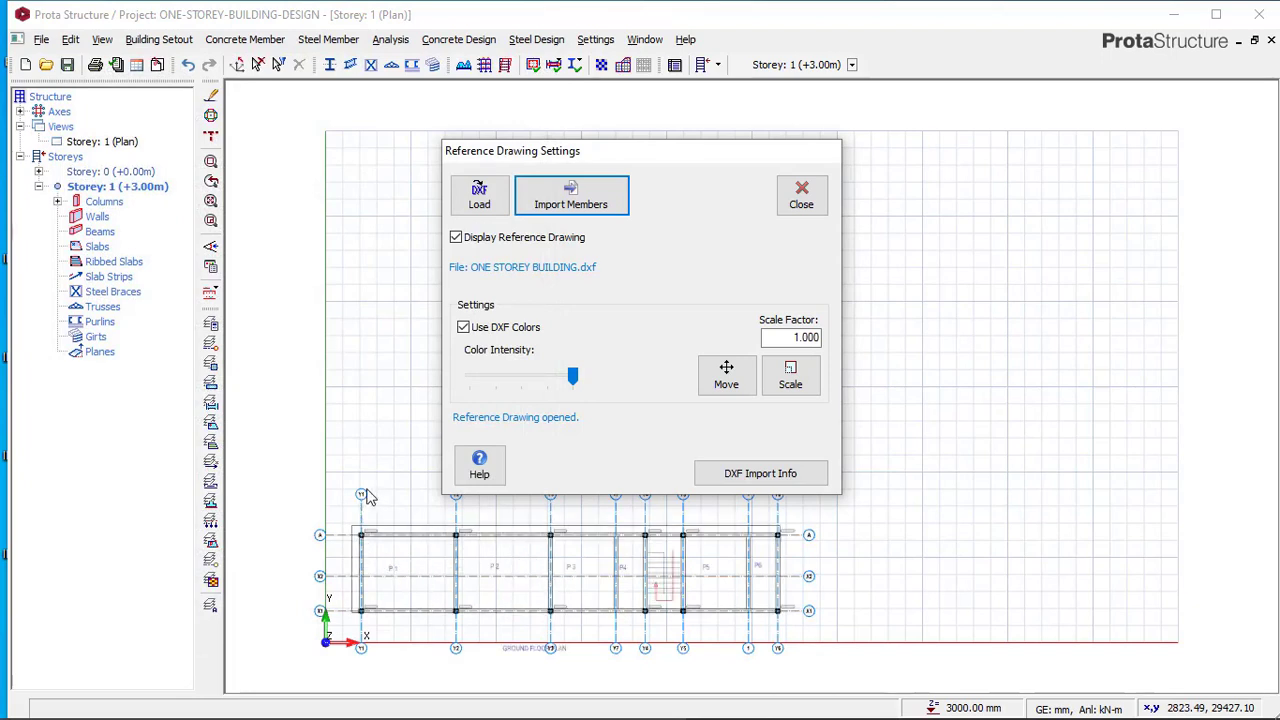
{"action": "left_click", "coordinate": [810, 205]}
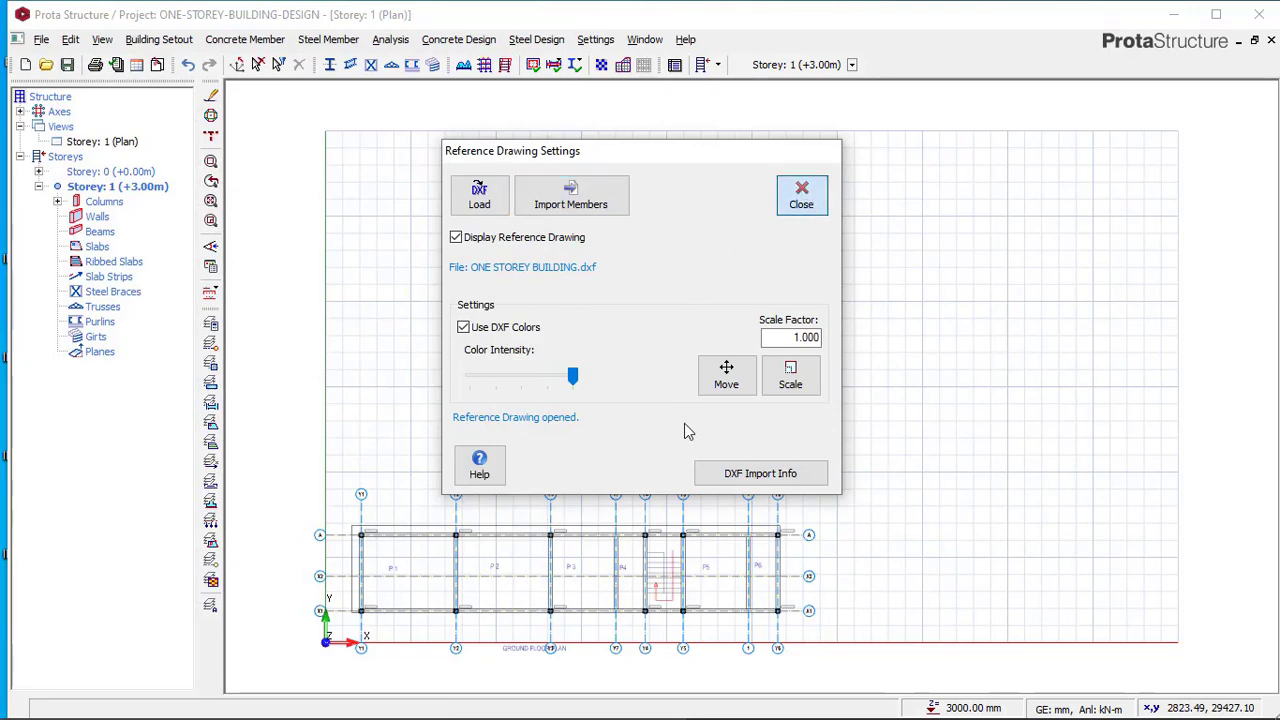
{"action": "scroll", "coordinate": [589, 363], "scroll_direction": "up", "scroll_amount": 8}
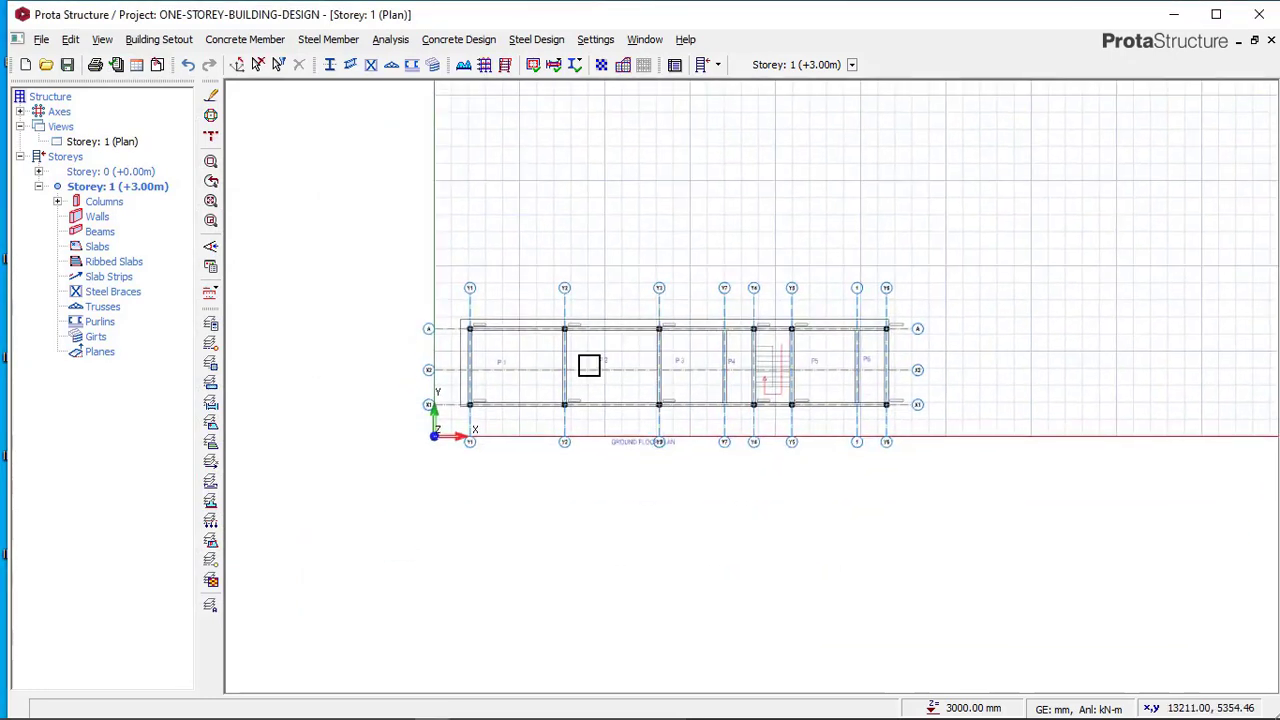
{"action": "scroll", "coordinate": [466, 300], "scroll_direction": "up", "scroll_amount": 2}
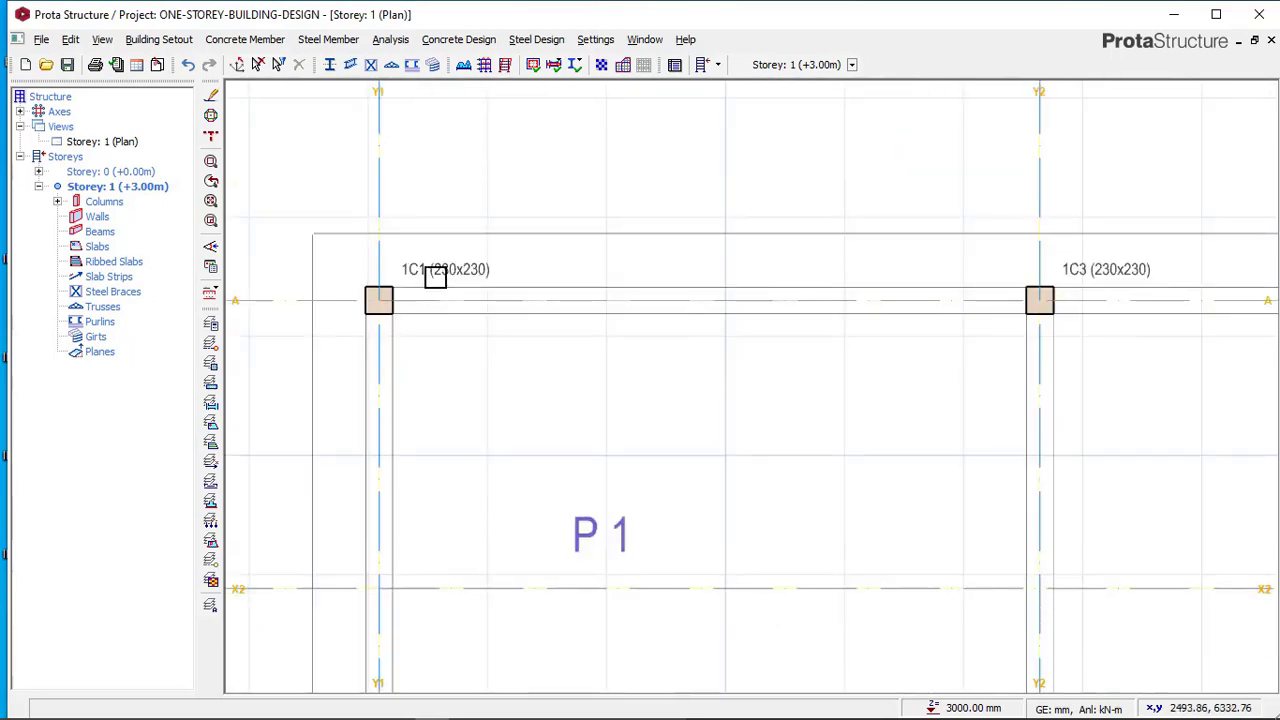
{"action": "scroll", "coordinate": [410, 300], "scroll_direction": "down", "scroll_amount": 4}
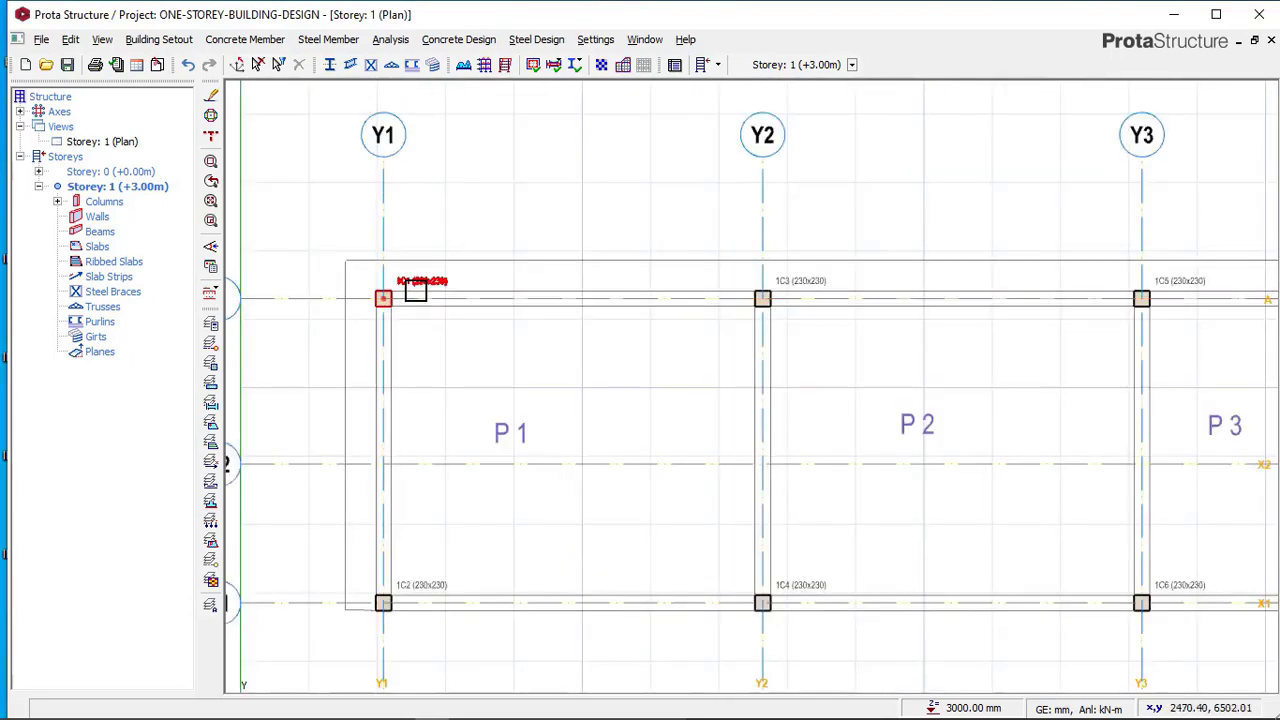
{"action": "scroll", "coordinate": [385, 201], "scroll_direction": "down", "scroll_amount": 5}
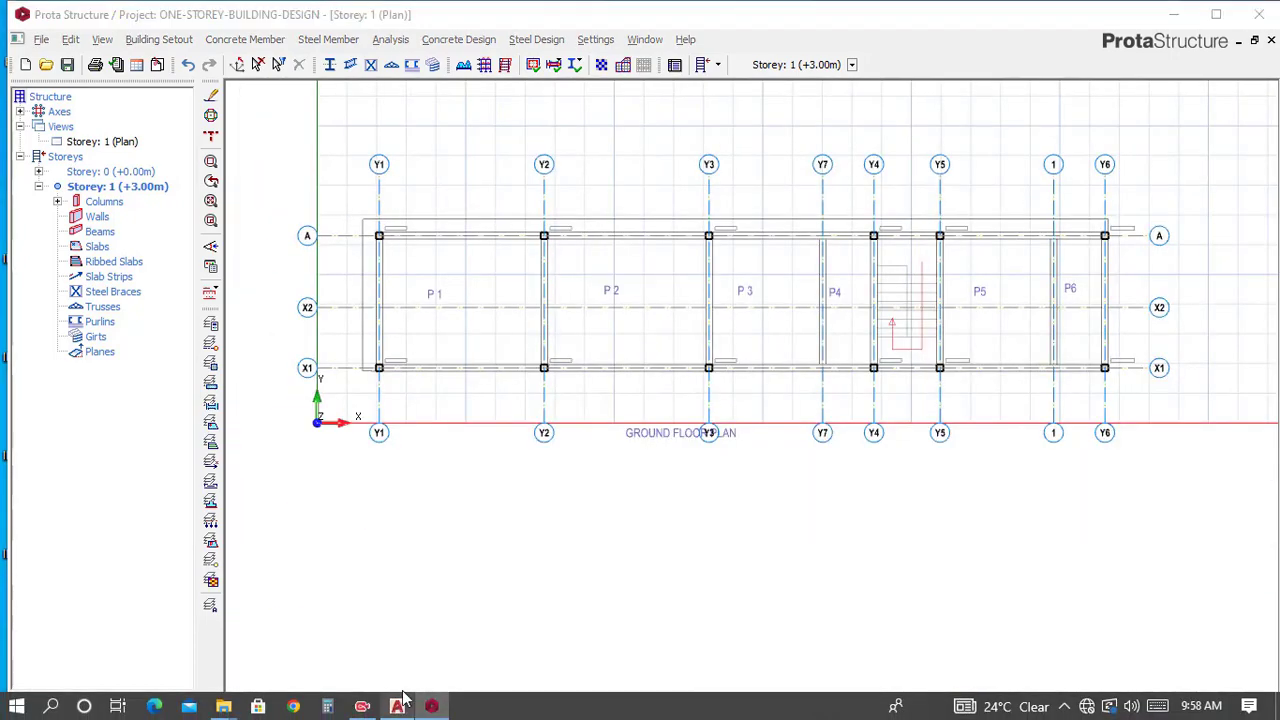
Switch to AutoCAD to compare the ground floor plan, clear the column selection there, and return to the plan in ProtaStructure
{"action": "left_click", "coordinate": [398, 707]}
{"action": "scroll", "coordinate": [586, 312], "scroll_direction": "down", "scroll_amount": 3}
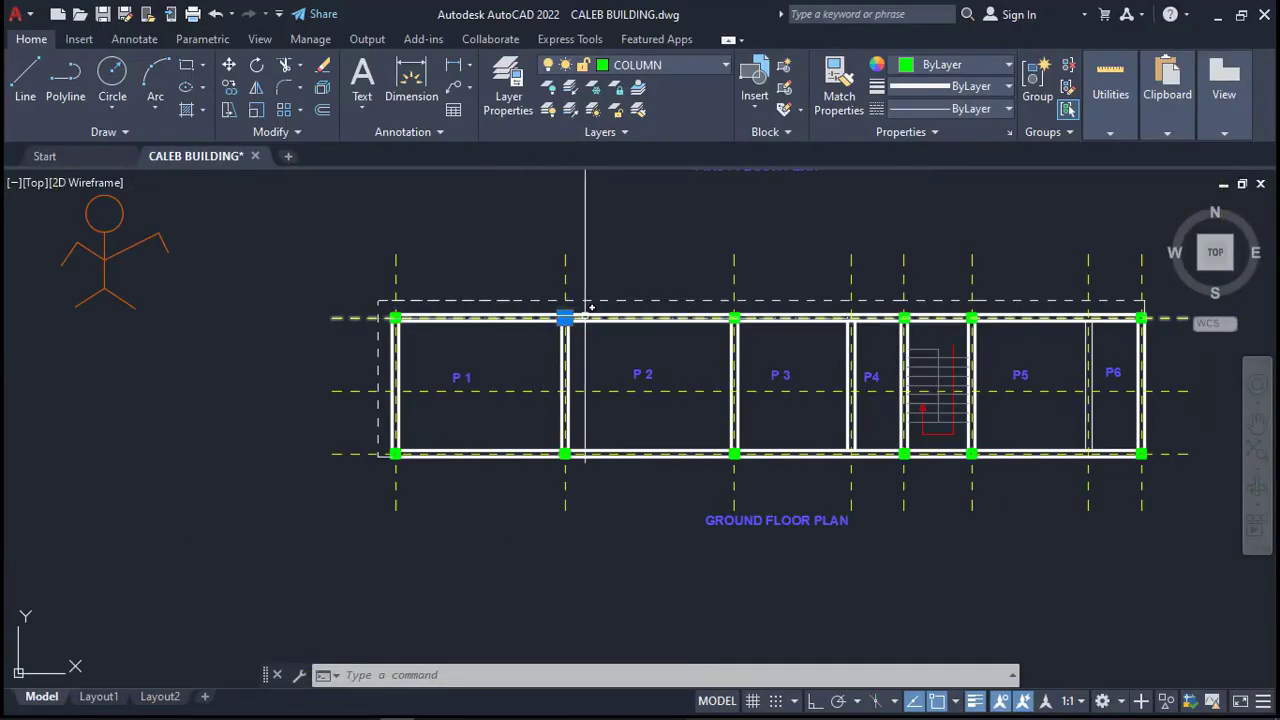
{"action": "key", "text": "Escape"}
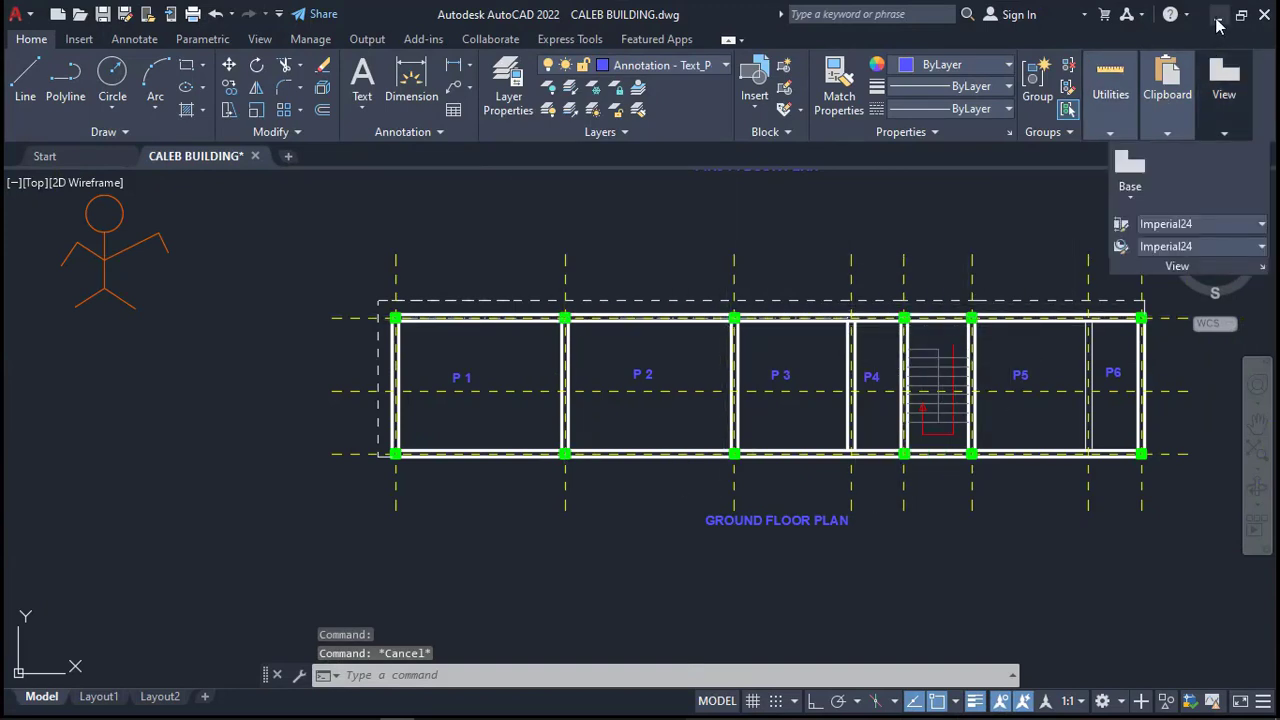
{"action": "left_click", "coordinate": [1217, 17]}
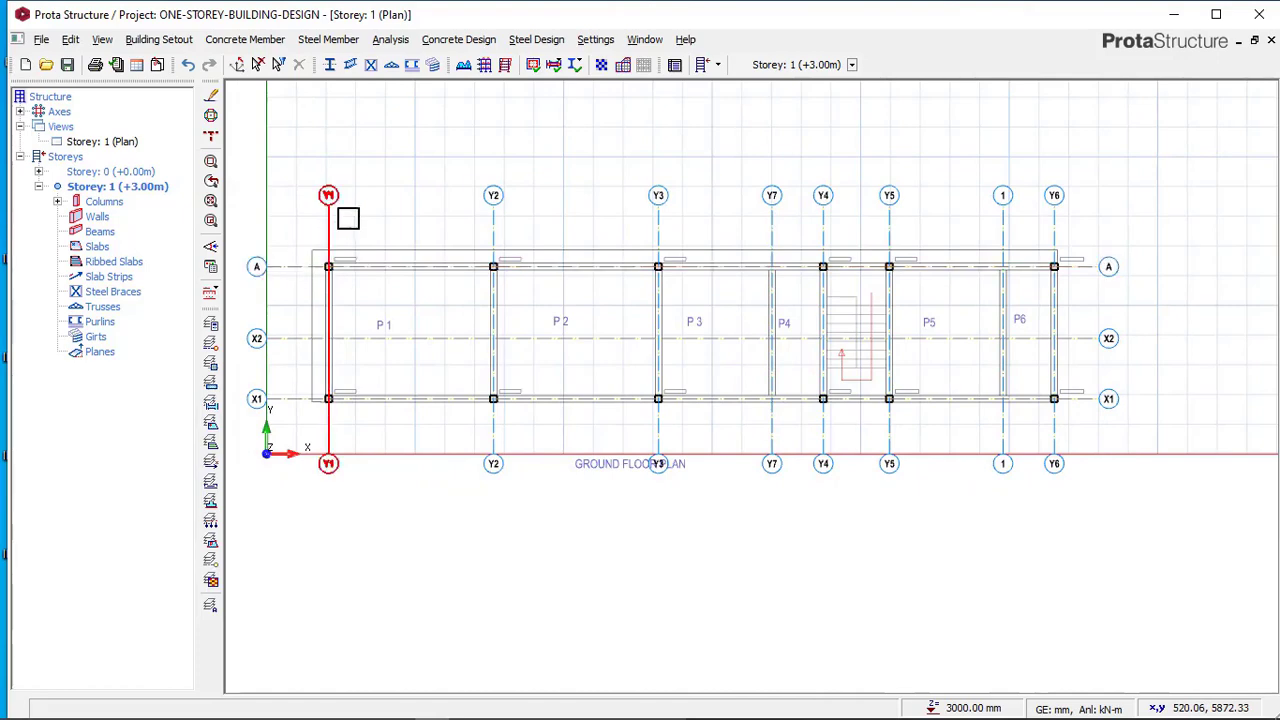
{"action": "scroll", "coordinate": [337, 243], "scroll_direction": "down", "scroll_amount": 1}
{"action": "scroll", "coordinate": [334, 243], "scroll_direction": "up", "scroll_amount": 1}
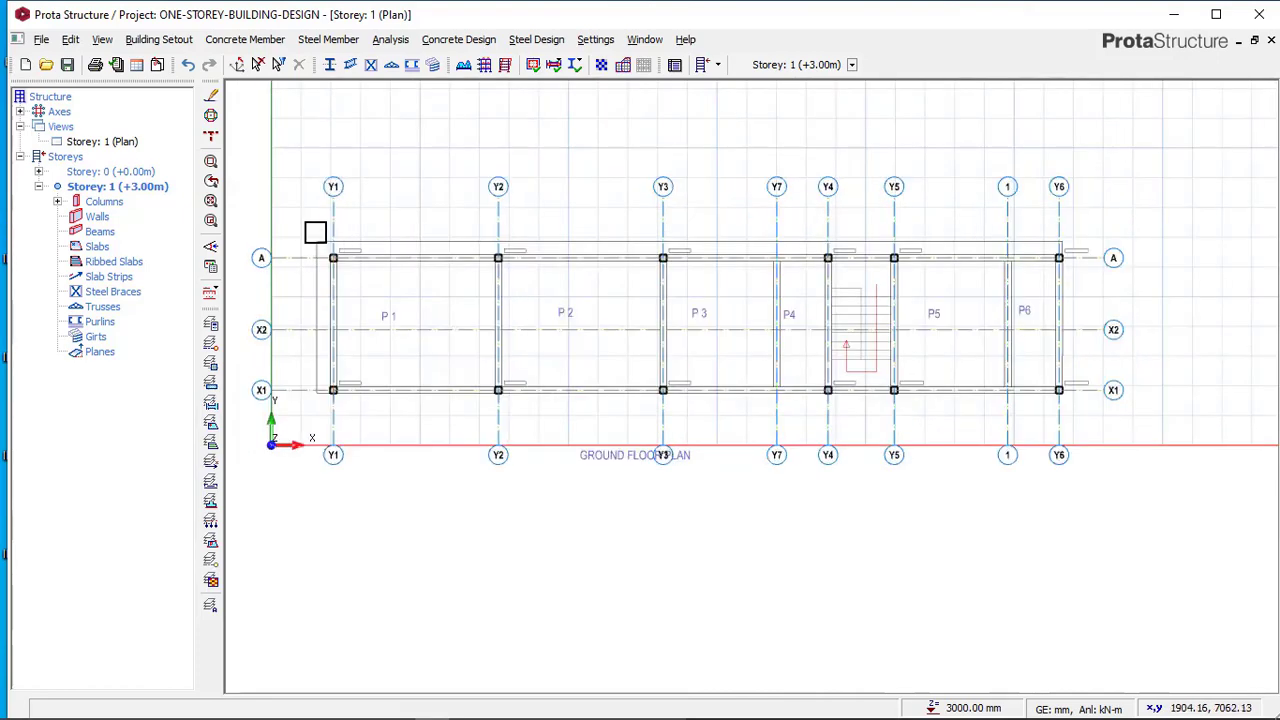
{"action": "scroll", "coordinate": [389, 229], "scroll_direction": "down", "scroll_amount": 1}
{"action": "scroll", "coordinate": [372, 260], "scroll_direction": "up", "scroll_amount": 2}
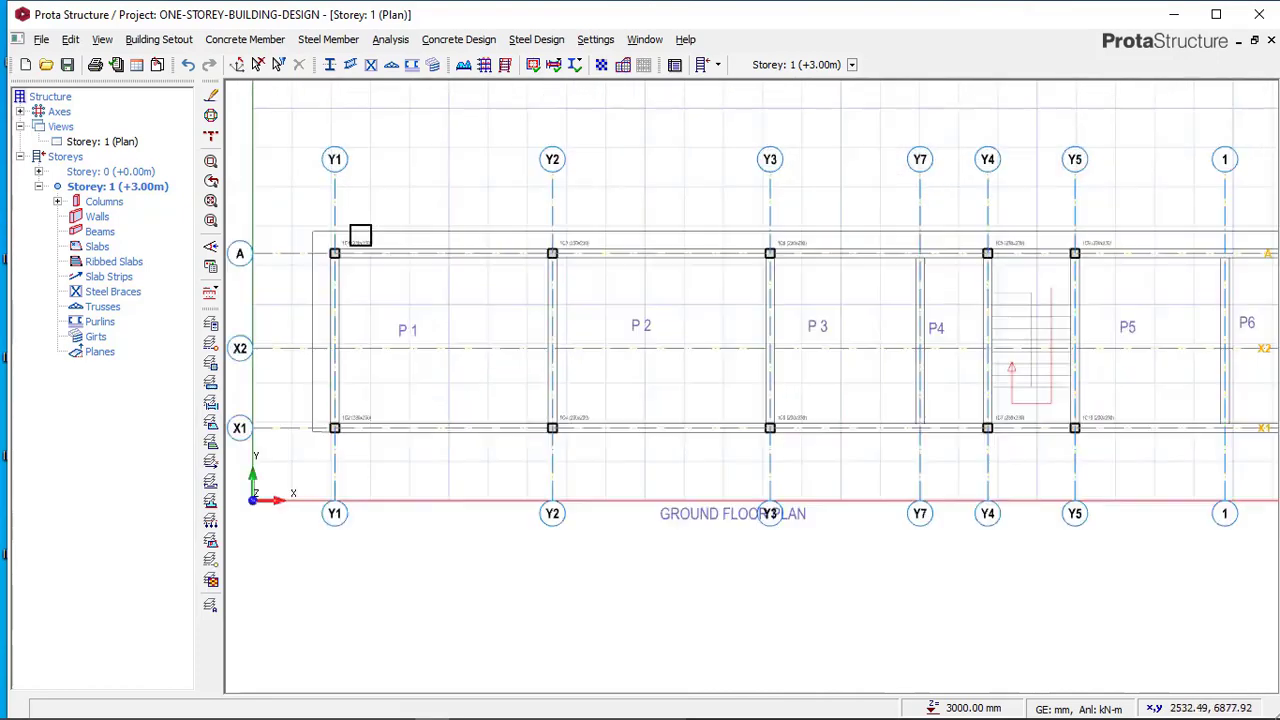
Switch the Storey 1 view from plan to 3D to inspect the imported columns
{"action": "left_click", "coordinate": [118, 145]}
{"action": "right_click", "coordinate": [120, 145]}
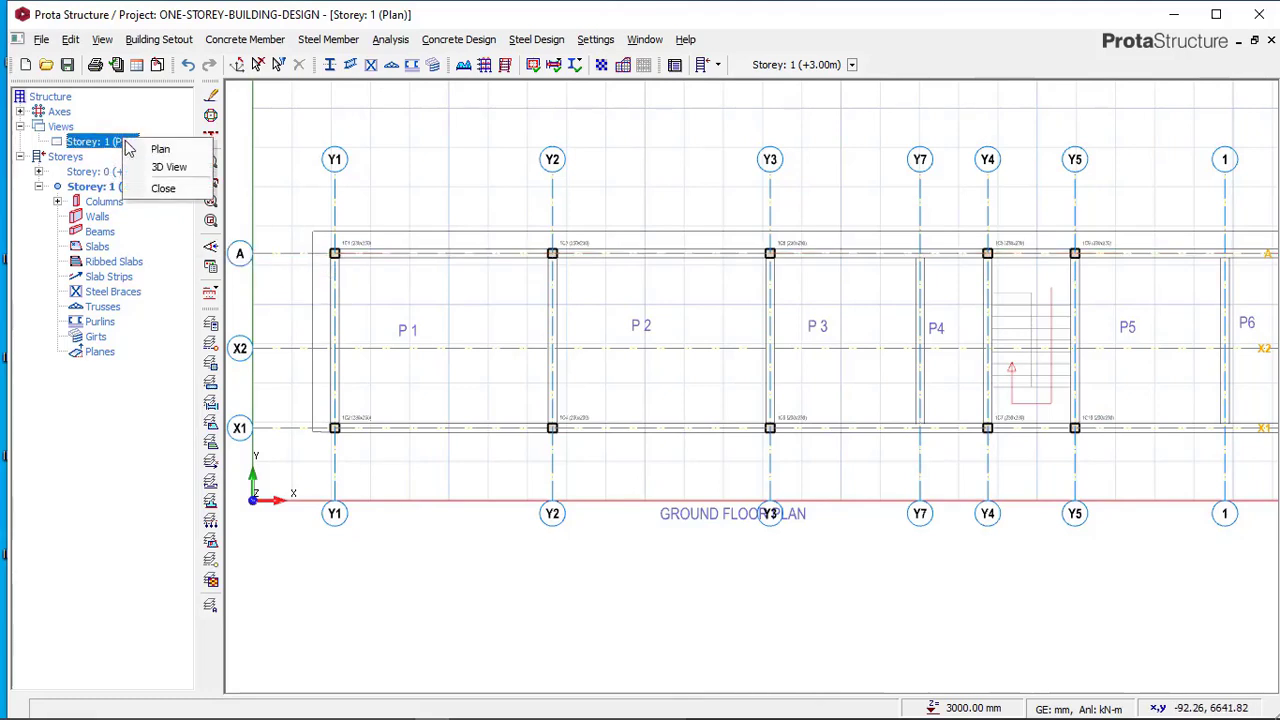
{"action": "left_click", "coordinate": [170, 168]}
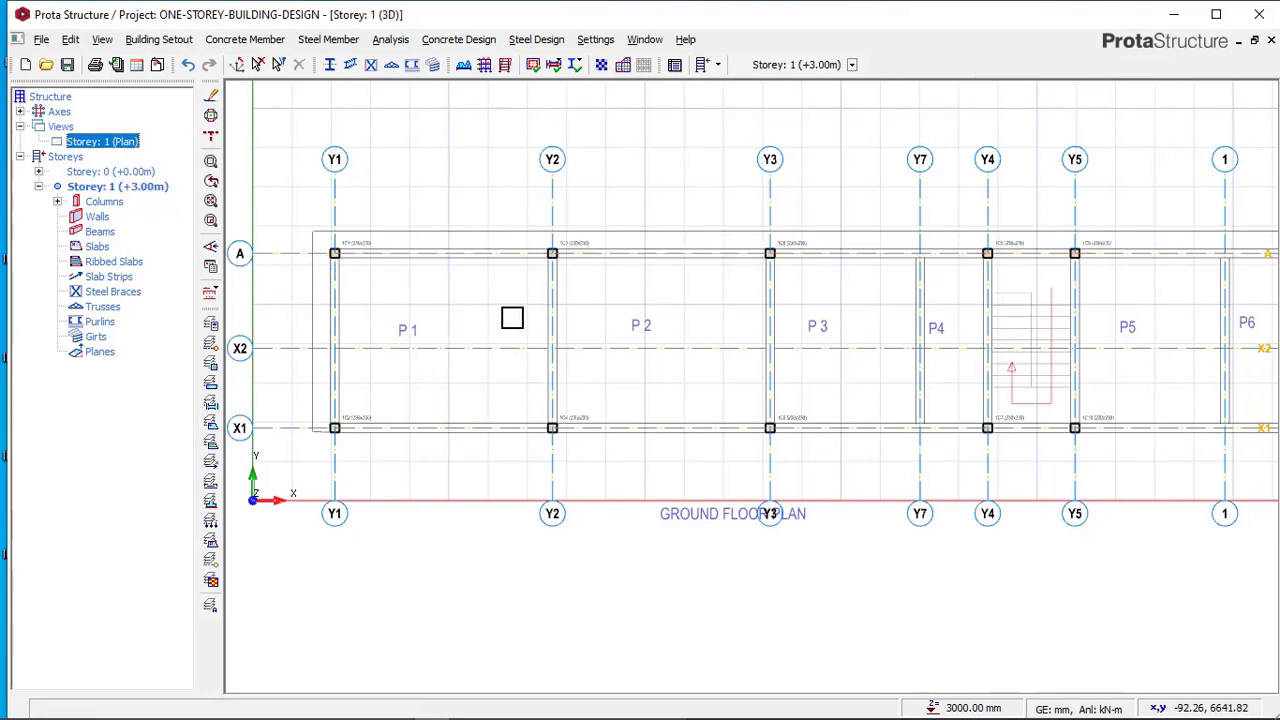
{"action": "mouse_move", "coordinate": [766, 391]}
{"action": "middle_mouse_down"}
{"action": "mouse_move", "coordinate": [657, 363]}
{"action": "mouse_move", "coordinate": [752, 366]}
{"action": "middle_mouse_up"}
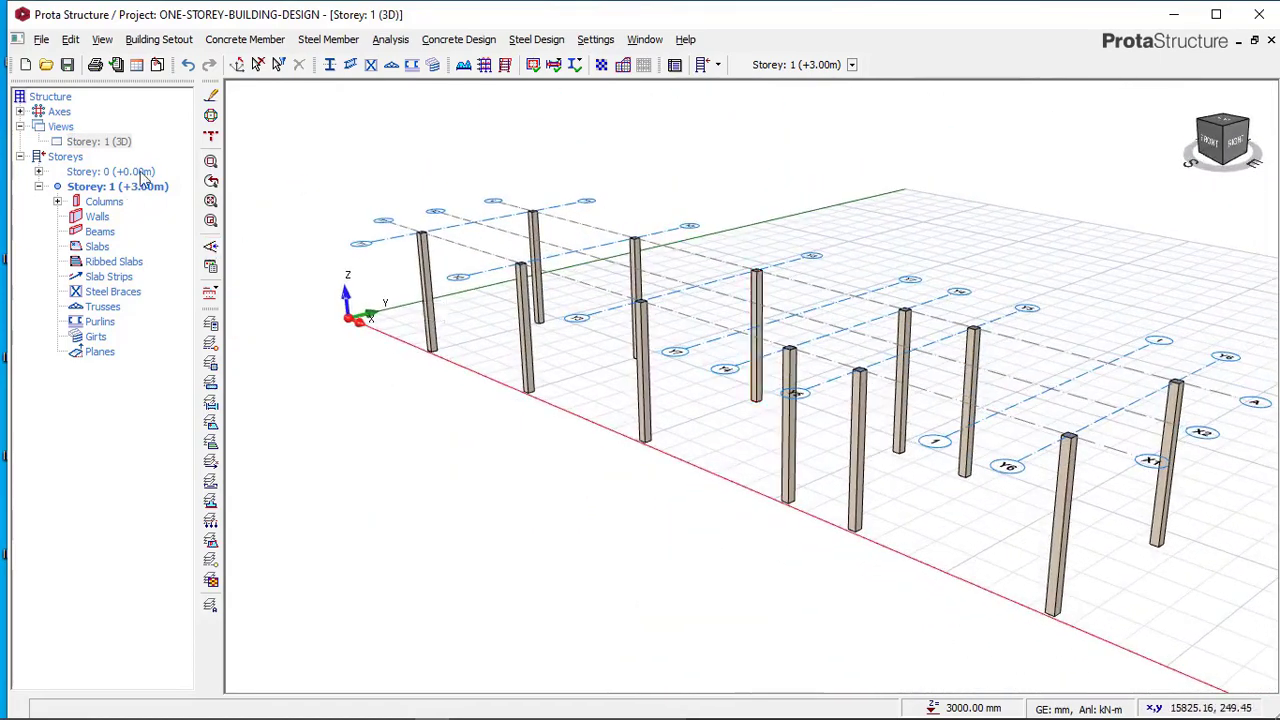
Return the Storey 1 view to plan and arrange the windows as two side-by-side views split 50 % each
{"action": "right_click", "coordinate": [64, 130]}
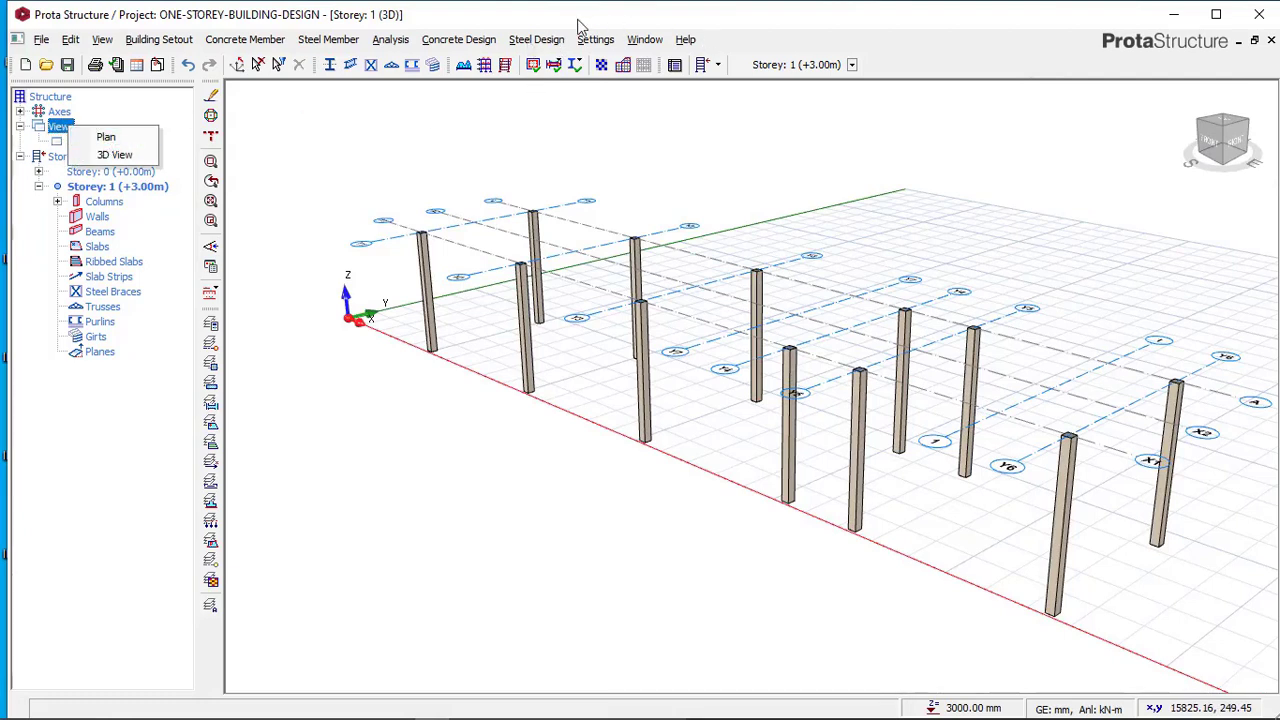
{"action": "left_click", "coordinate": [644, 40]}
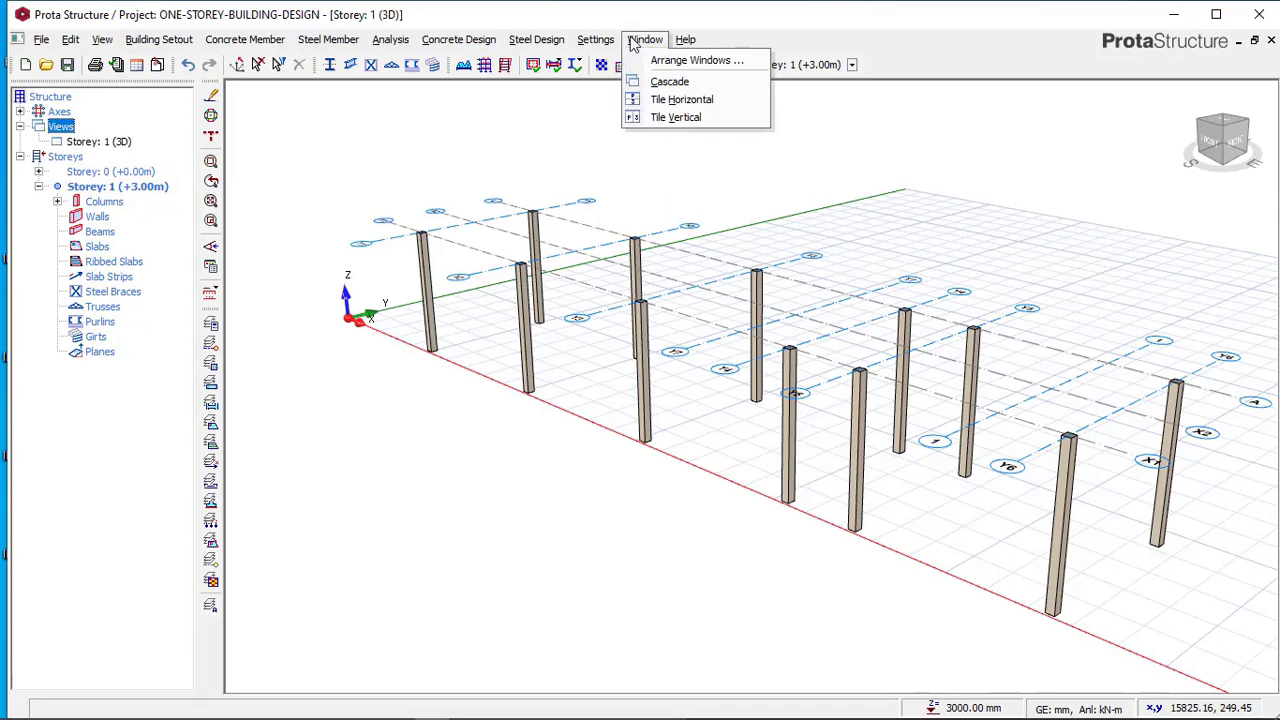
{"action": "left_click", "coordinate": [86, 141]}
{"action": "right_click", "coordinate": [88, 141]}
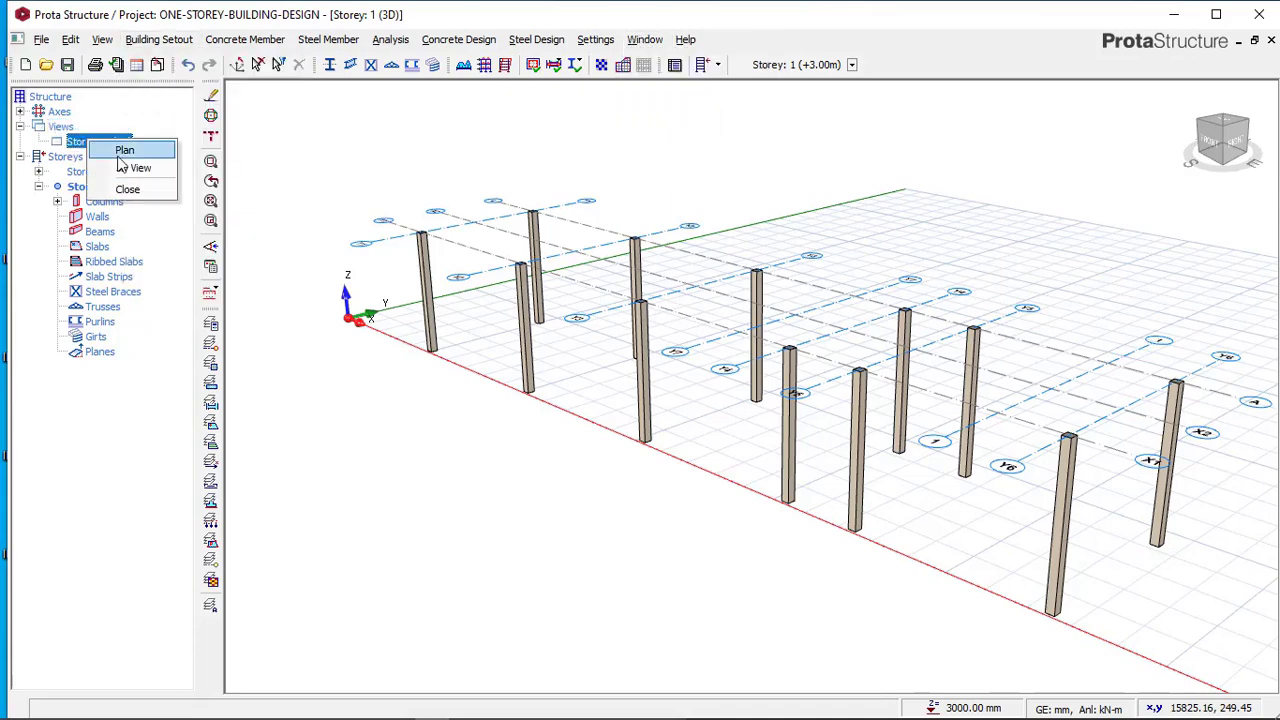
{"action": "left_click", "coordinate": [124, 151]}
{"action": "left_click", "coordinate": [645, 40]}
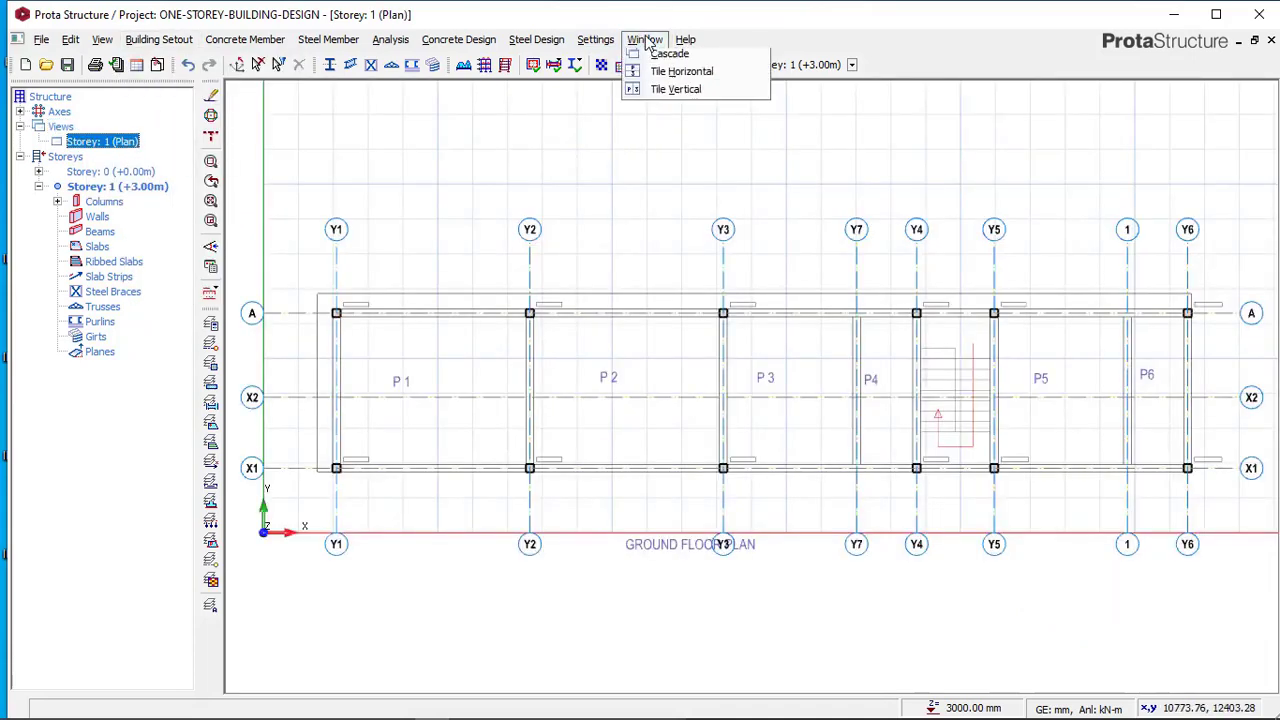
{"action": "left_click", "coordinate": [682, 62]}
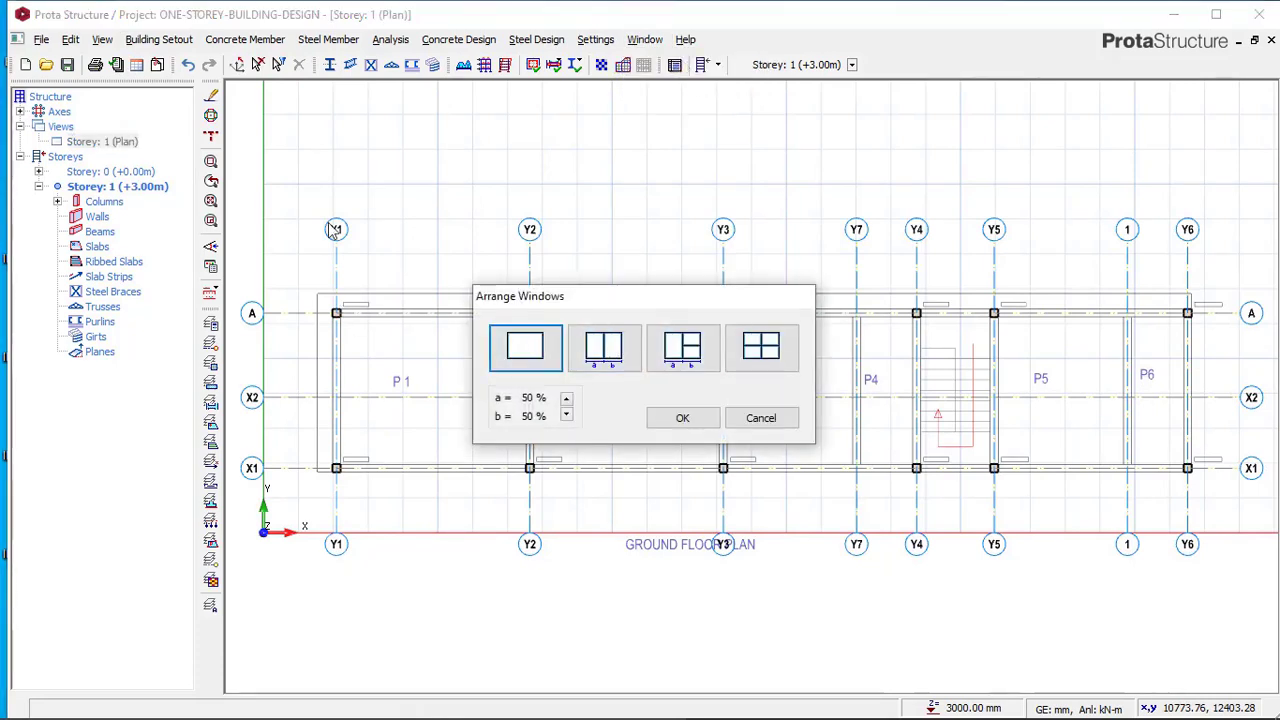
{"action": "left_click", "coordinate": [617, 352]}
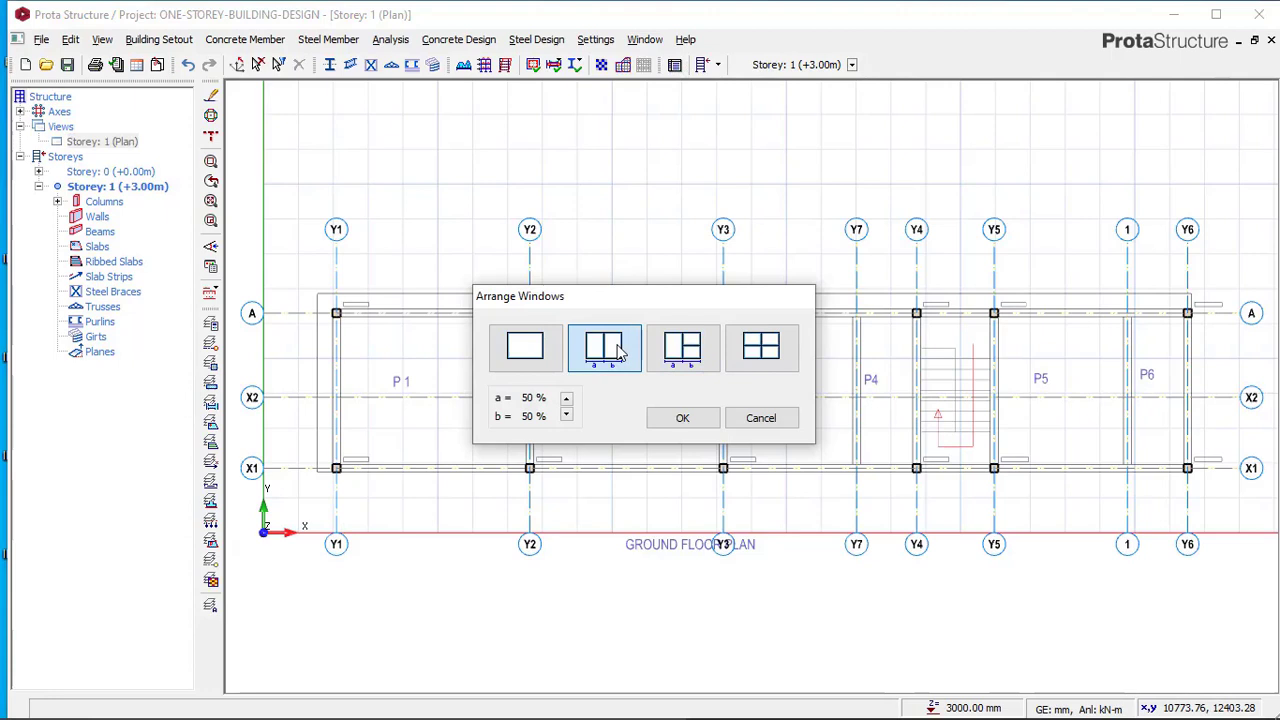
{"action": "left_click", "coordinate": [697, 420]}
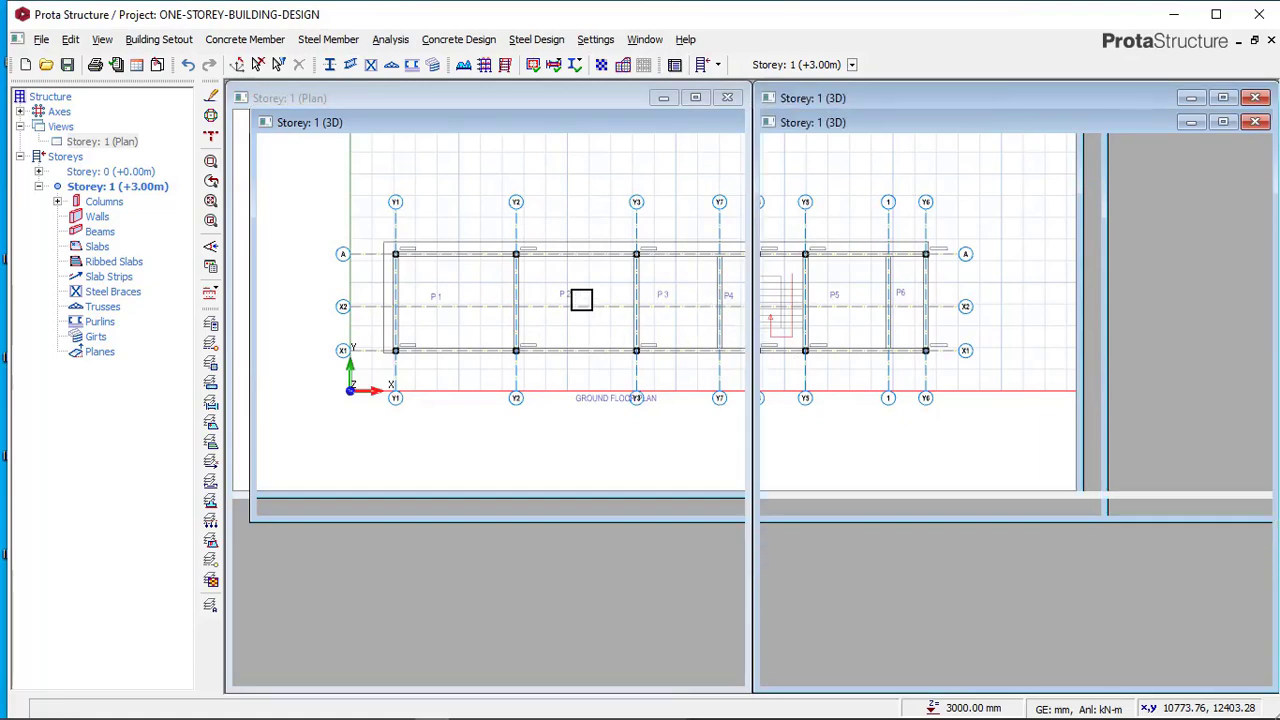
{"action": "scroll", "coordinate": [534, 313], "scroll_direction": "down", "scroll_amount": 5}
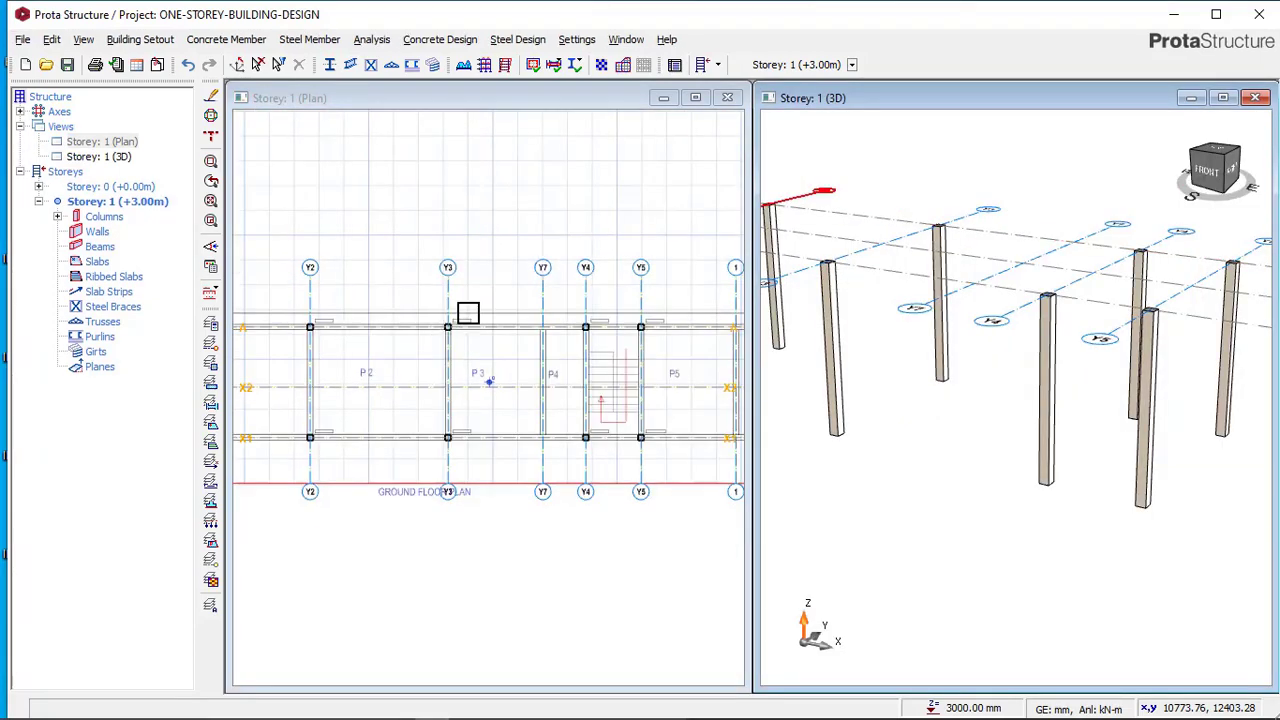
{"action": "scroll", "coordinate": [1050, 340], "scroll_direction": "down", "scroll_amount": 5}
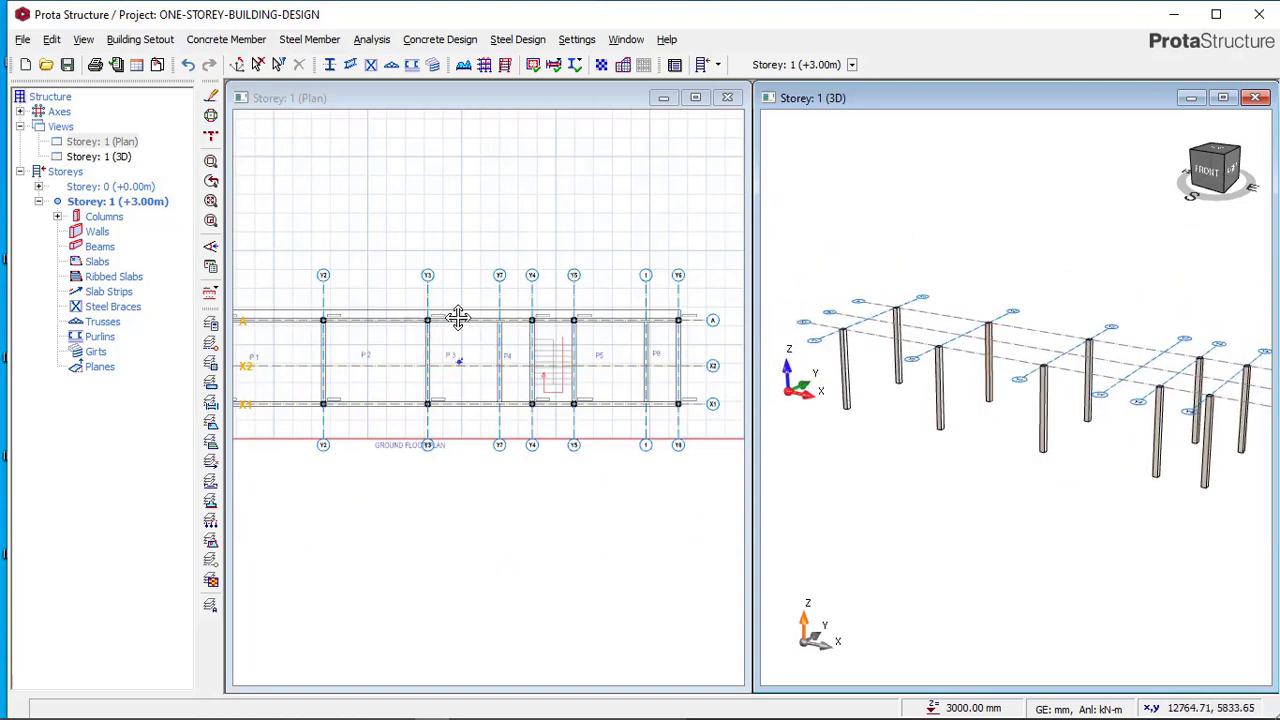
Select the column at axes A and Y1 in the plan and locate it in the 3D view
{"action": "scroll", "coordinate": [330, 318], "scroll_direction": "up", "scroll_amount": 3}
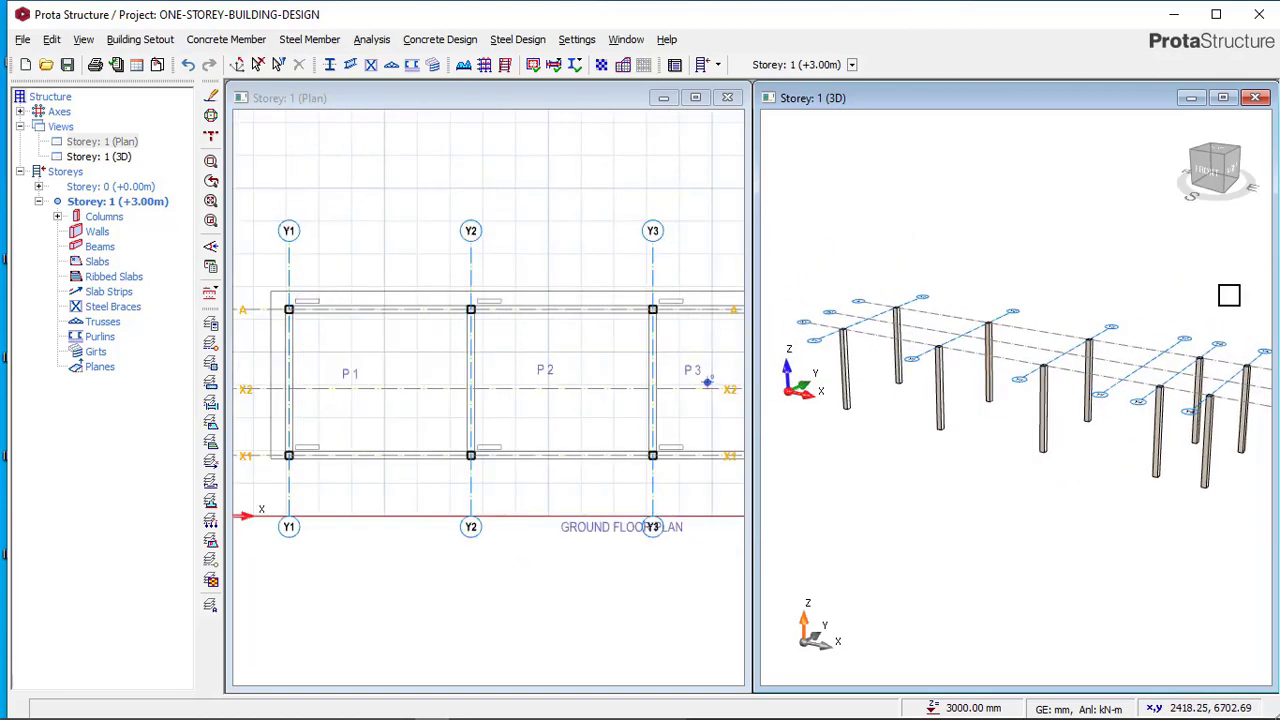
{"action": "scroll", "coordinate": [318, 300], "scroll_direction": "up", "scroll_amount": 2}
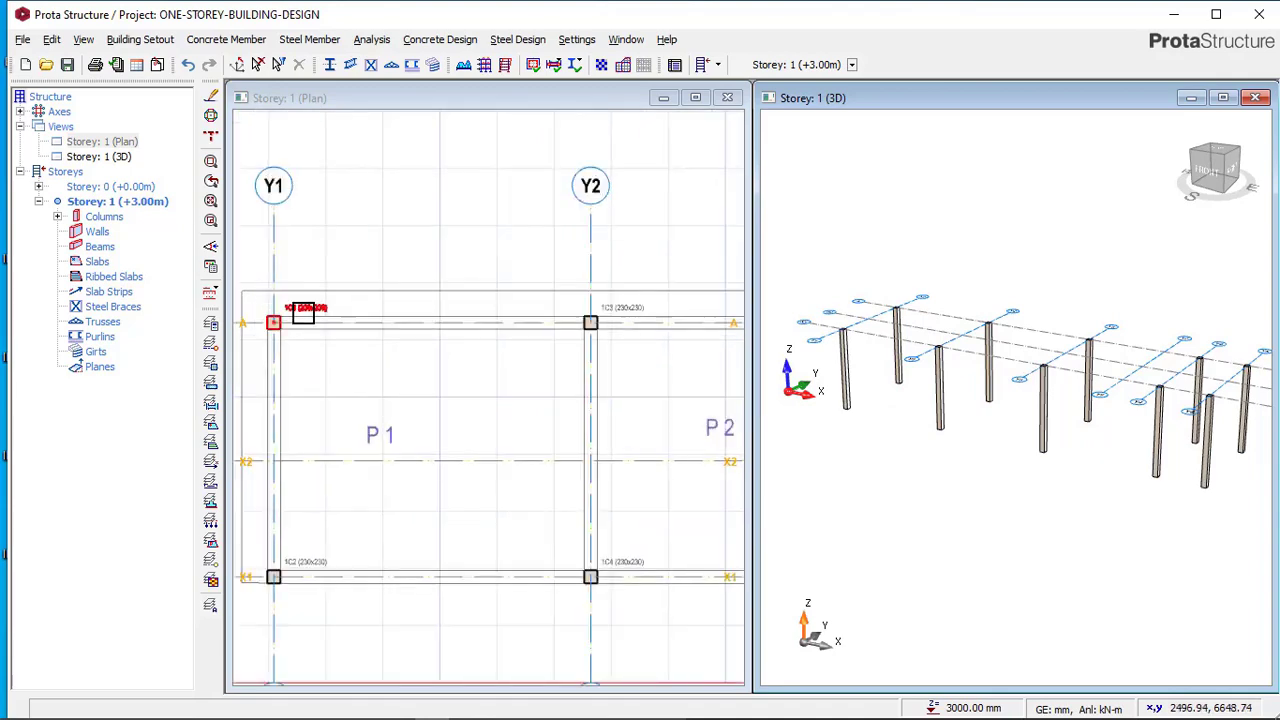
{"action": "left_click", "coordinate": [303, 298]}
{"action": "scroll", "coordinate": [286, 318], "scroll_direction": "up", "scroll_amount": 2}
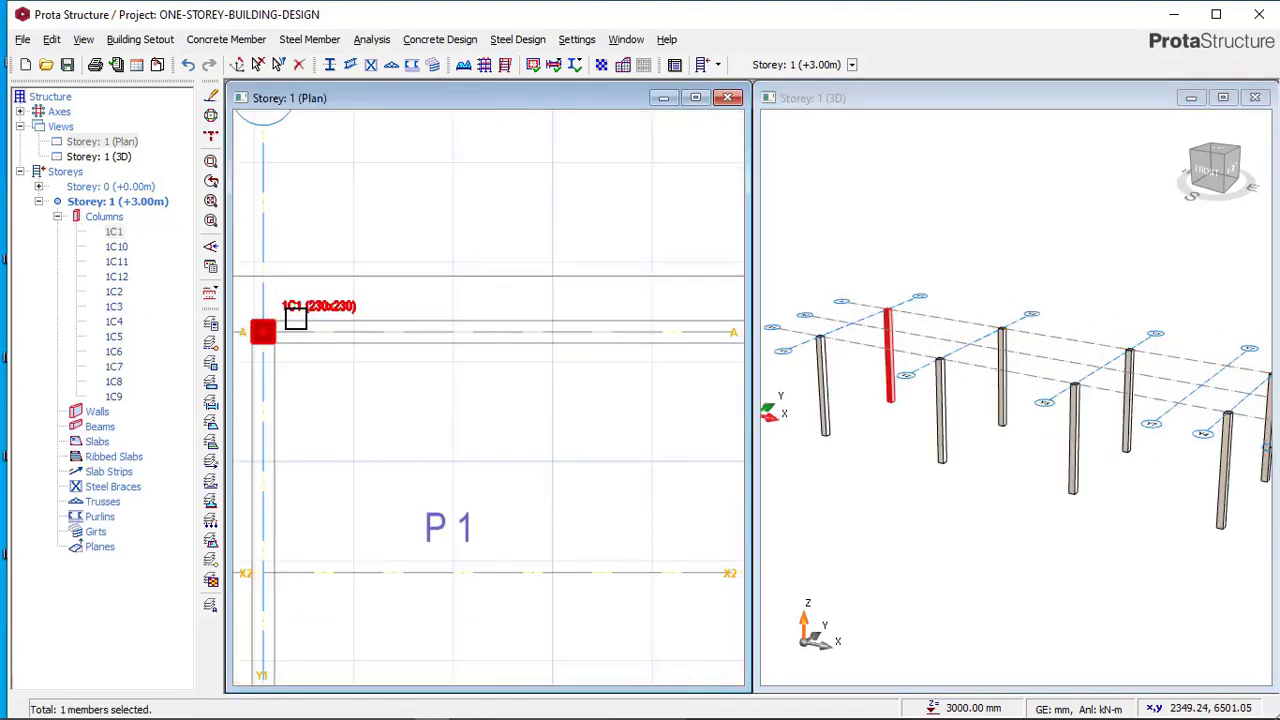
{"action": "scroll", "coordinate": [897, 325], "scroll_direction": "up", "scroll_amount": 3}
{"action": "scroll", "coordinate": [920, 310], "scroll_direction": "down", "scroll_amount": 3}
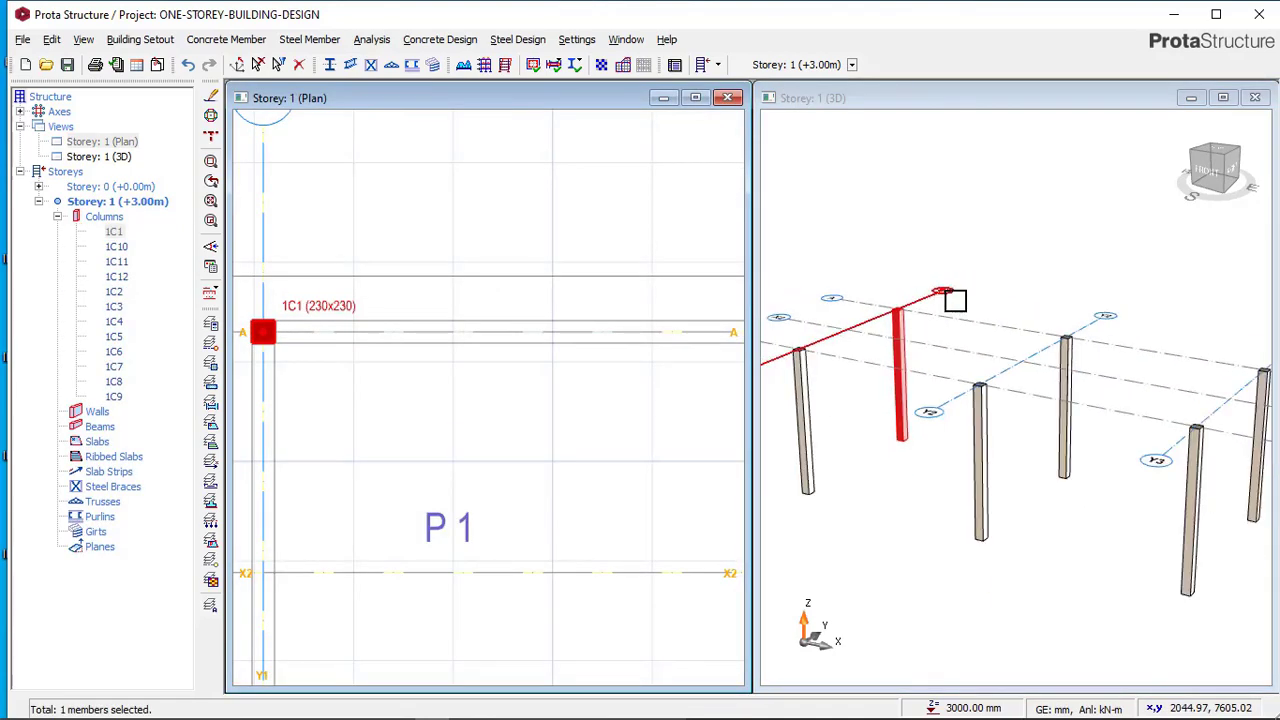
{"action": "scroll", "coordinate": [543, 289], "scroll_direction": "down", "scroll_amount": 4}
Select the column at axes A and Y2, followed by both columns on axis Y1, to locate them in 3D
{"action": "left_click_drag", "start_coordinate": [568, 269], "coordinate": [668, 342]}
{"action": "scroll", "coordinate": [889, 283], "scroll_direction": "down", "scroll_amount": 2}
{"action": "scroll", "coordinate": [889, 283], "scroll_direction": "down", "scroll_amount": 2}
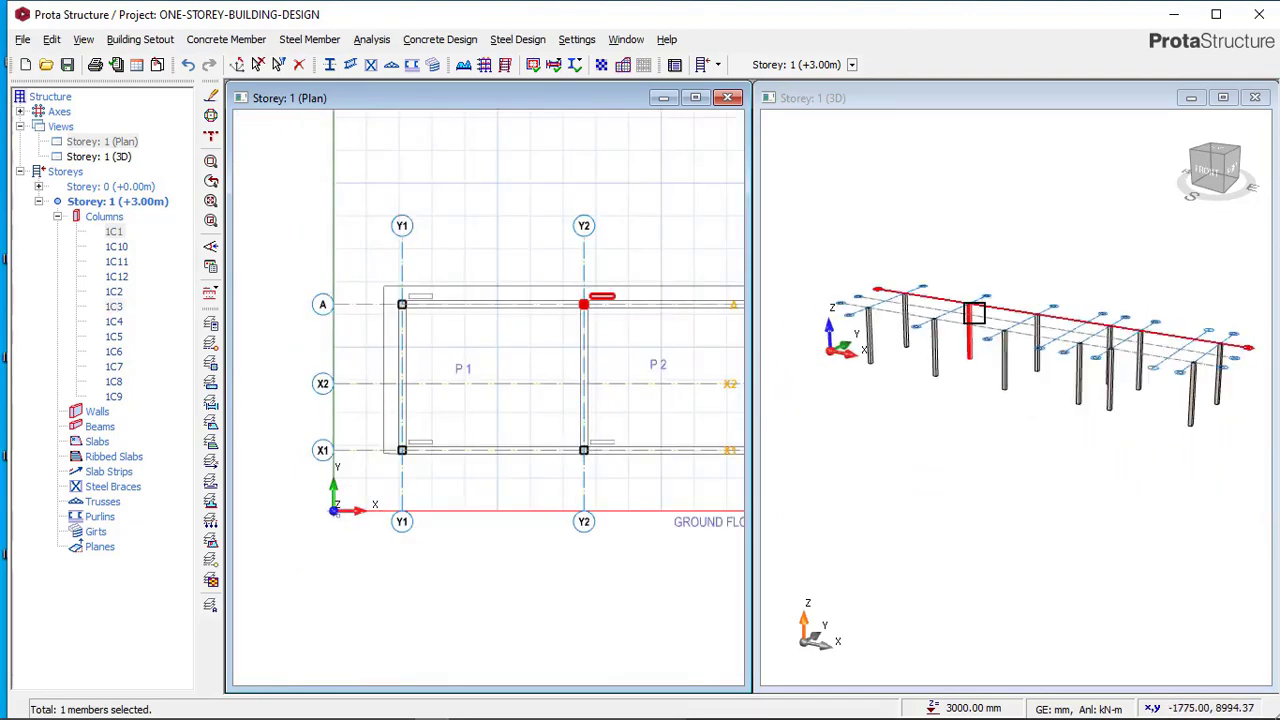
{"action": "scroll", "coordinate": [560, 285], "scroll_direction": "down", "scroll_amount": 2}
{"action": "scroll", "coordinate": [470, 280], "scroll_direction": "down", "scroll_amount": 2}
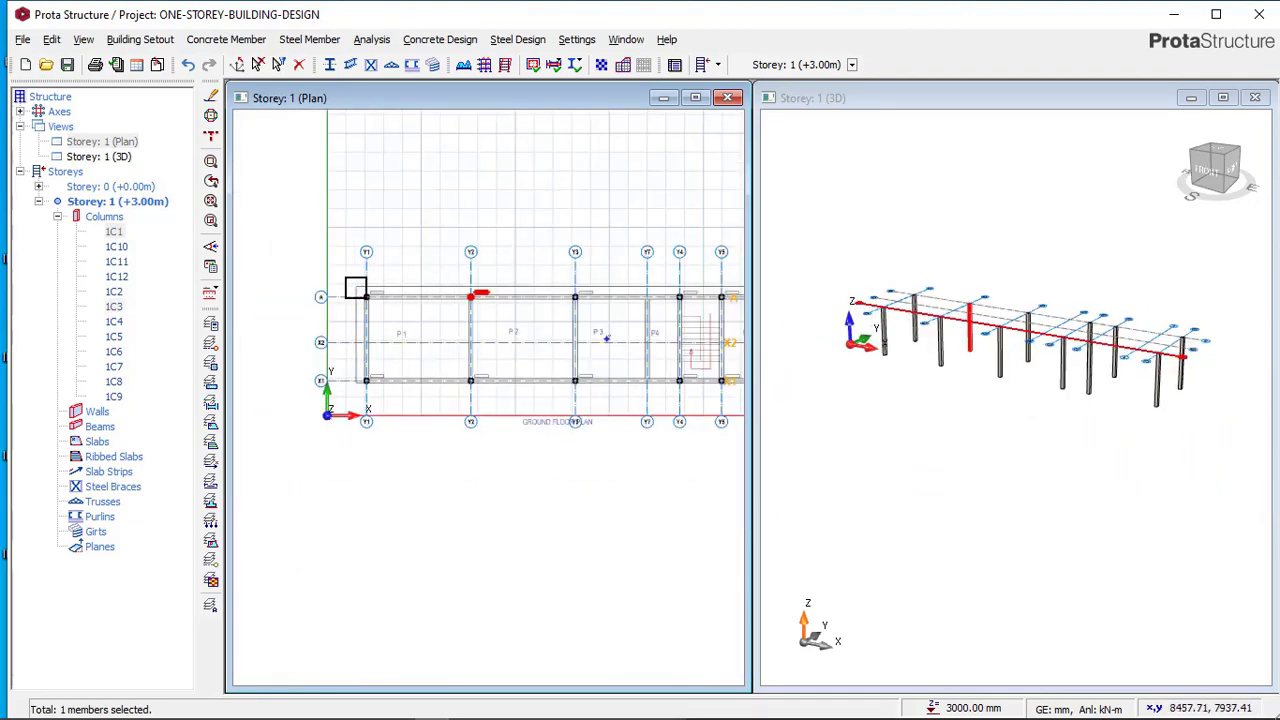
{"action": "left_click_drag", "start_coordinate": [392, 340], "coordinate": [418, 420]}
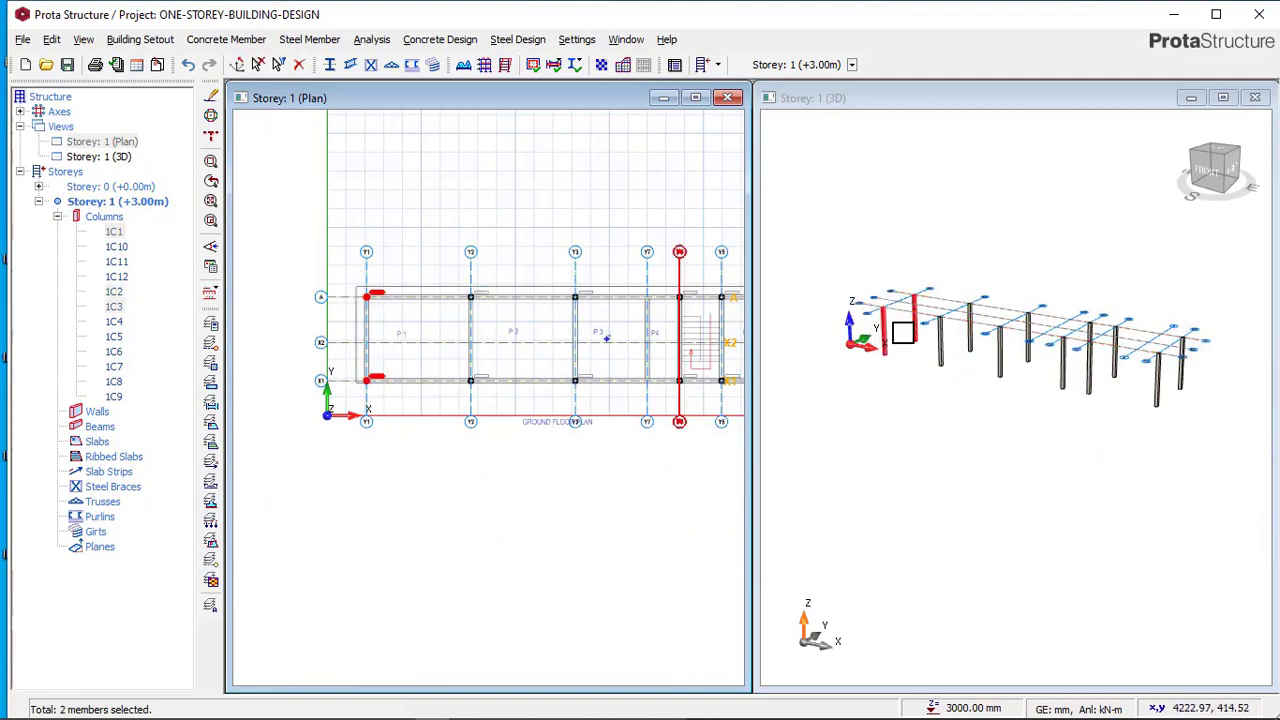
{"action": "scroll", "coordinate": [890, 323], "scroll_direction": "up", "scroll_amount": 3}
{"action": "scroll", "coordinate": [523, 177], "scroll_direction": "down", "scroll_amount": 3}
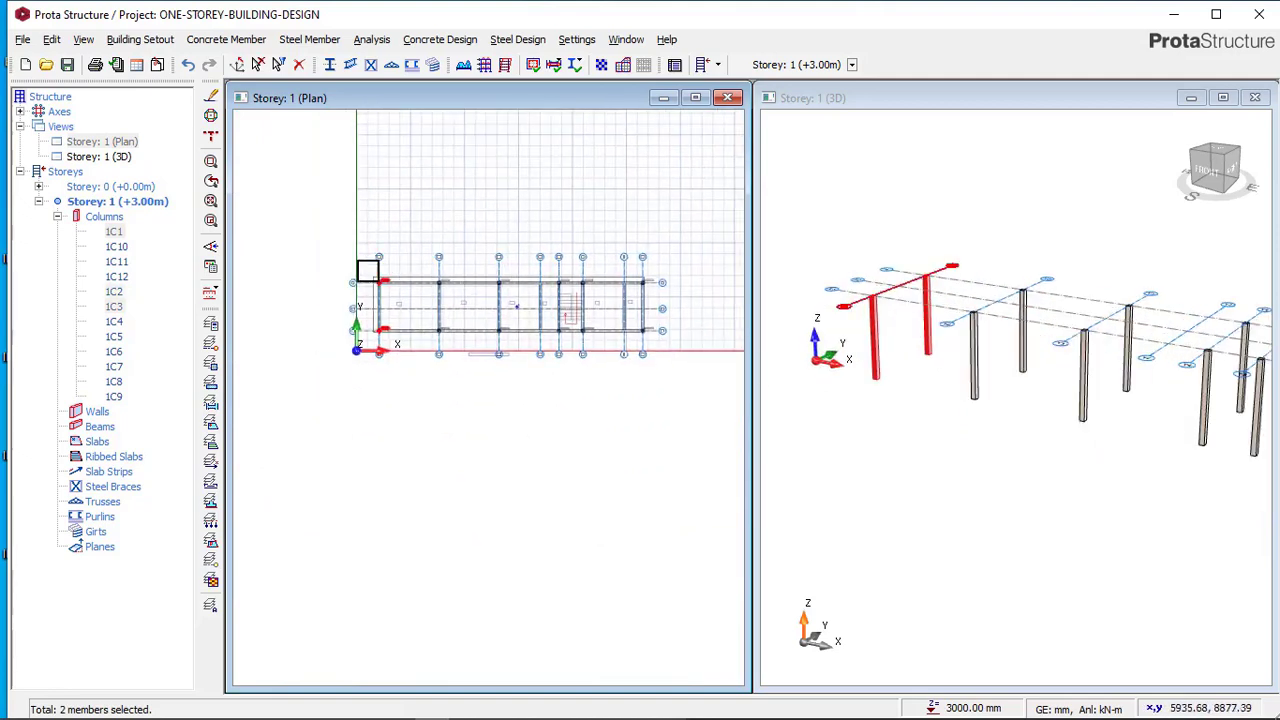
Select all the columns along axis A in the plan, examine them in the 3D view, and clear the selection
{"action": "left_click_drag", "start_coordinate": [484, 290], "coordinate": [663, 291]}
{"action": "scroll", "coordinate": [1097, 211], "scroll_direction": "down", "scroll_amount": 2}
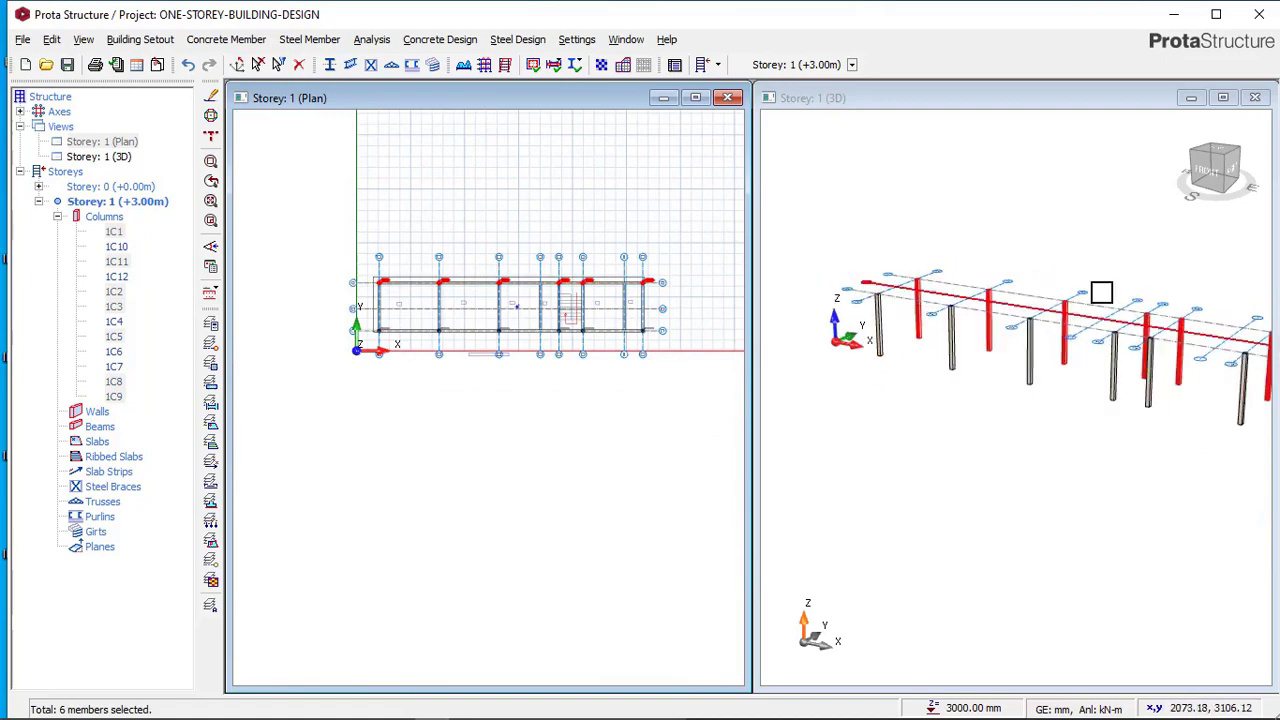
{"action": "middle_click_drag", "start_coordinate": [1176, 305], "coordinate": [985, 380]}
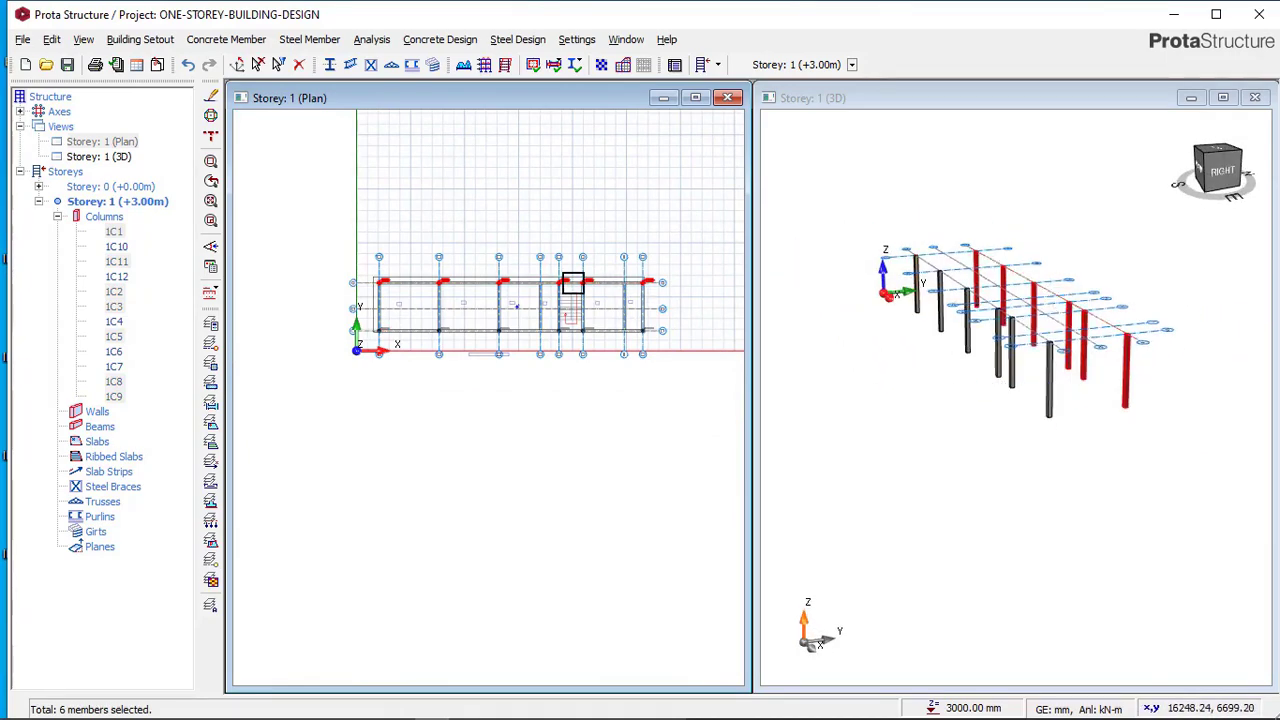
{"action": "scroll", "coordinate": [500, 276], "scroll_direction": "up", "scroll_amount": 2}
{"action": "scroll", "coordinate": [500, 276], "scroll_direction": "up", "scroll_amount": 3}
{"action": "middle_click_drag", "start_coordinate": [1050, 282], "coordinate": [1016, 310]}
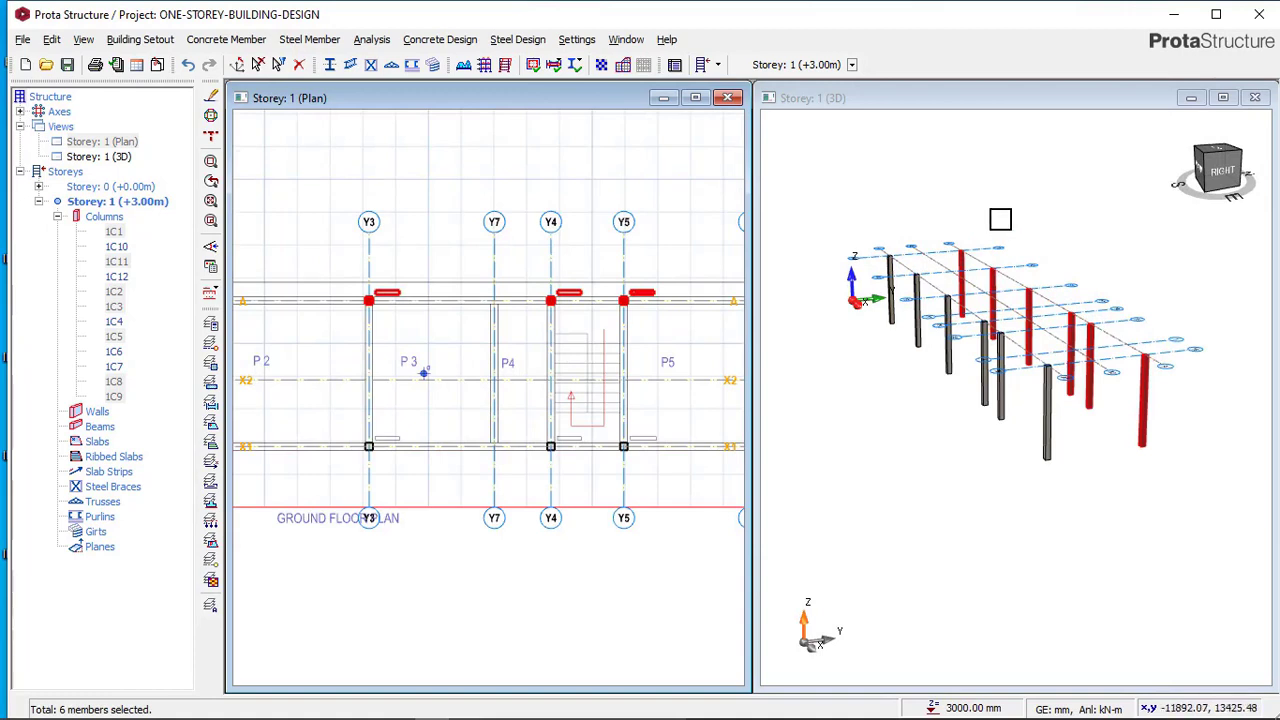
{"action": "key", "text": "Escape"}
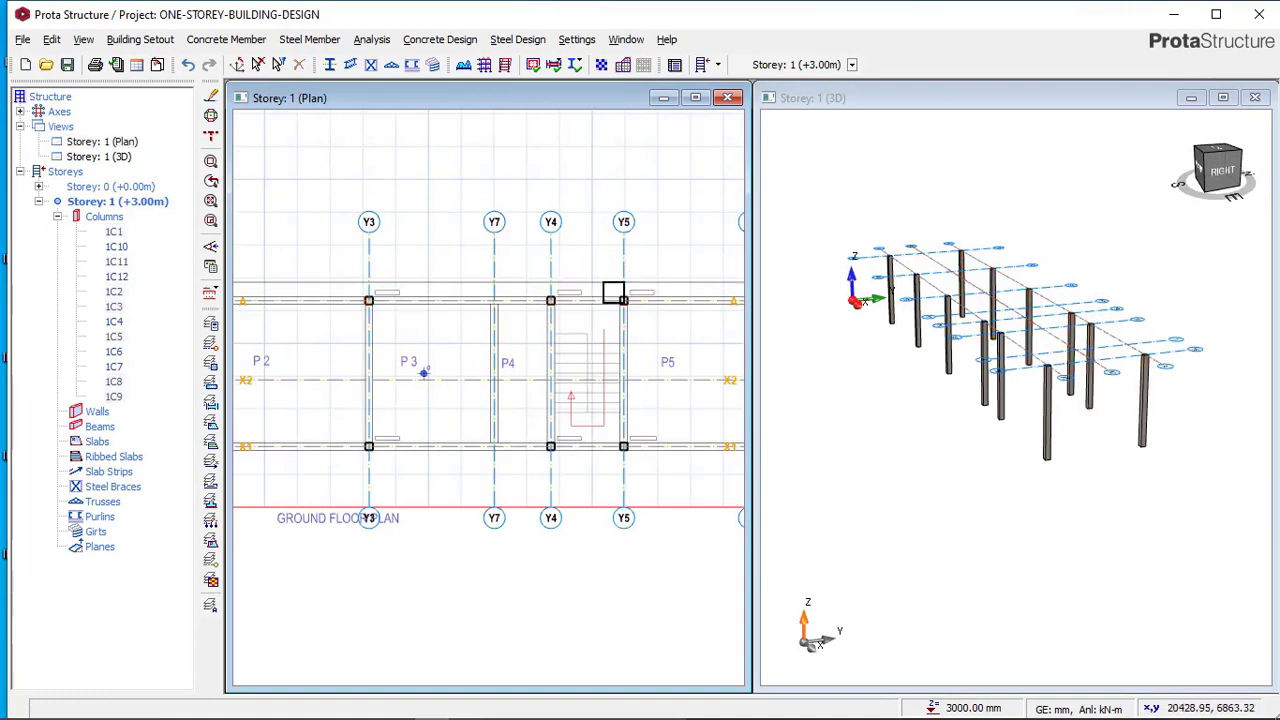
{"action": "scroll", "coordinate": [613, 292], "scroll_direction": "down", "scroll_amount": 3}
{"action": "scroll", "coordinate": [963, 314], "scroll_direction": "up", "scroll_amount": 3}
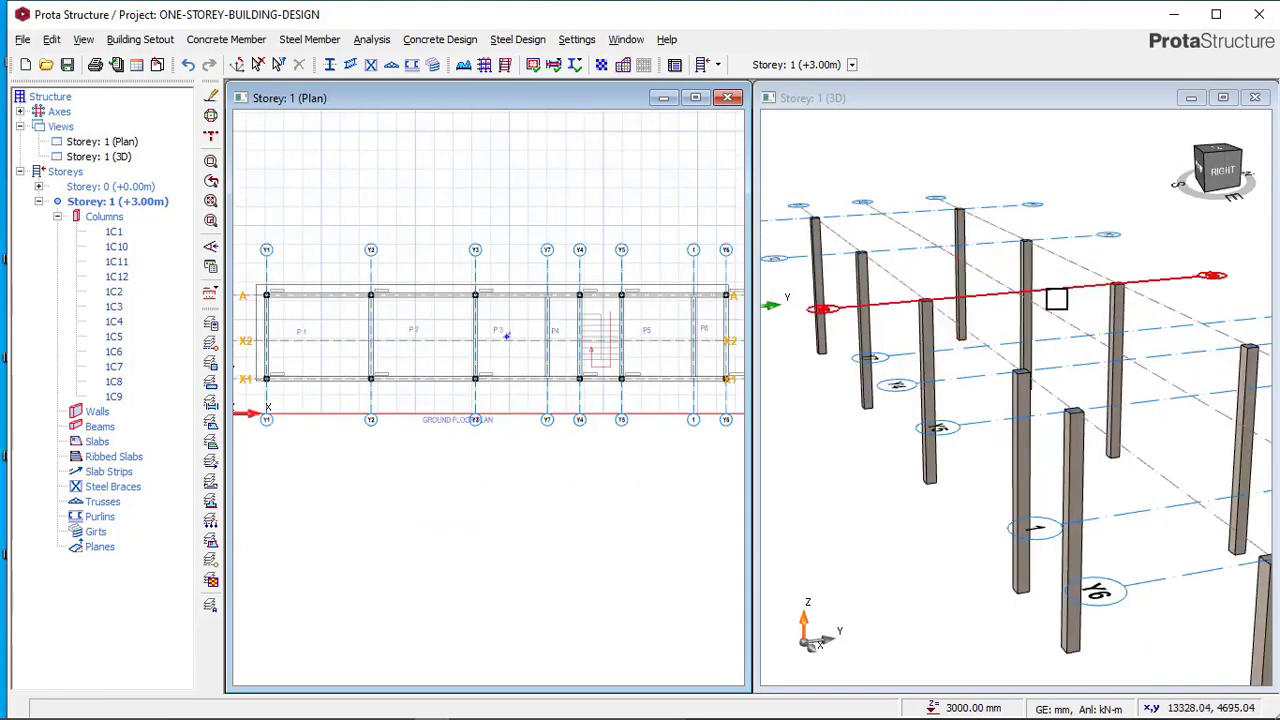
{"action": "scroll", "coordinate": [538, 305], "scroll_direction": "down", "scroll_amount": 3}
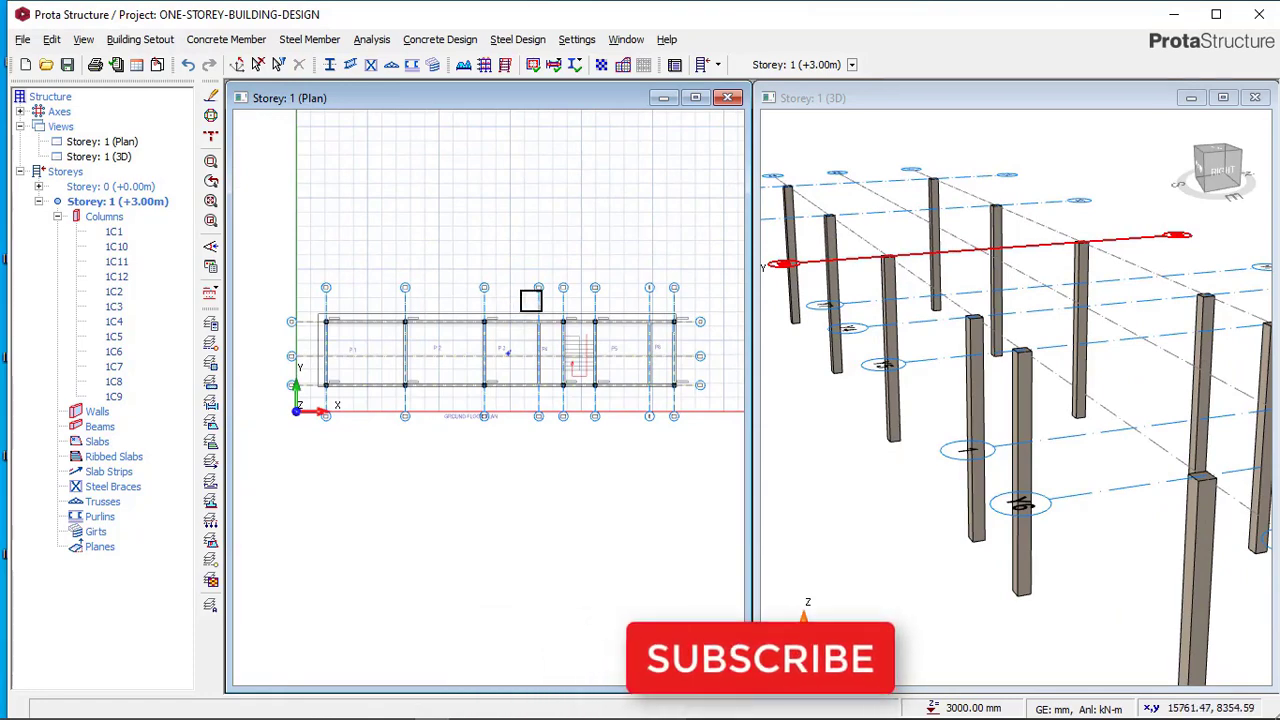
{"action": "scroll", "coordinate": [448, 318], "scroll_direction": "up", "scroll_amount": 5}
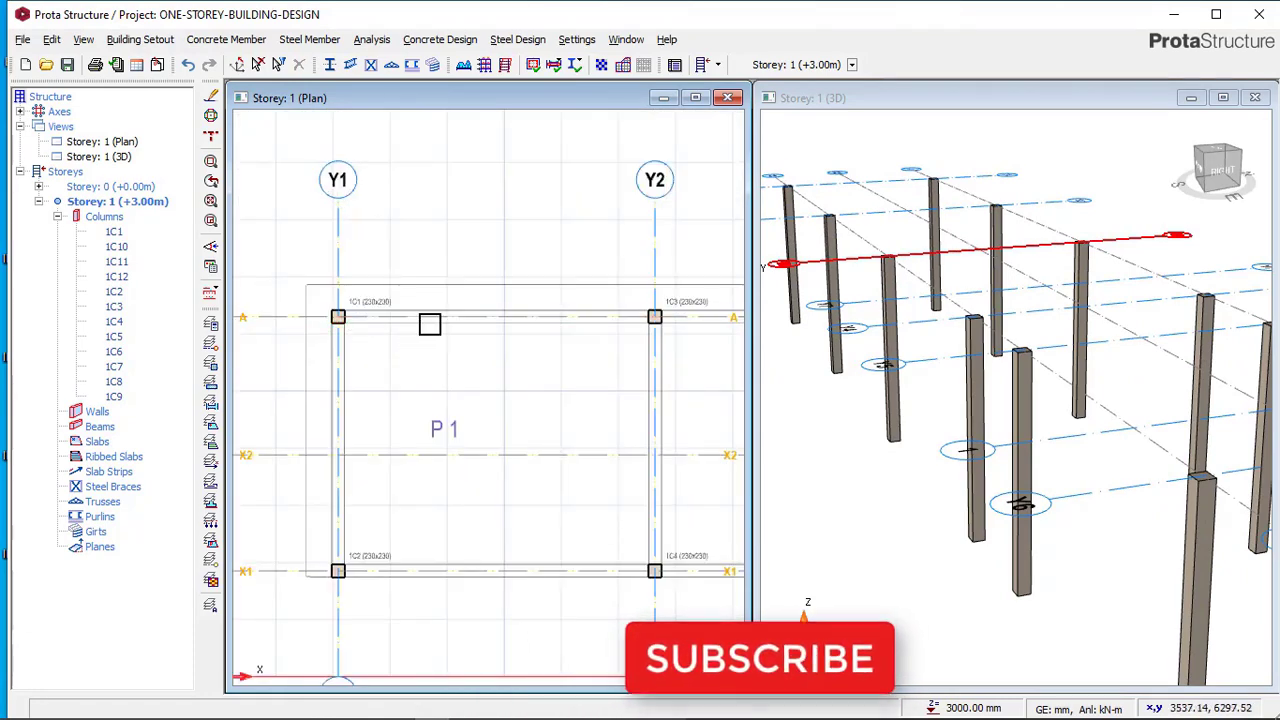
{"action": "scroll", "coordinate": [420, 343], "scroll_direction": "down", "scroll_amount": 1}
{"action": "scroll", "coordinate": [360, 330], "scroll_direction": "down", "scroll_amount": 2}
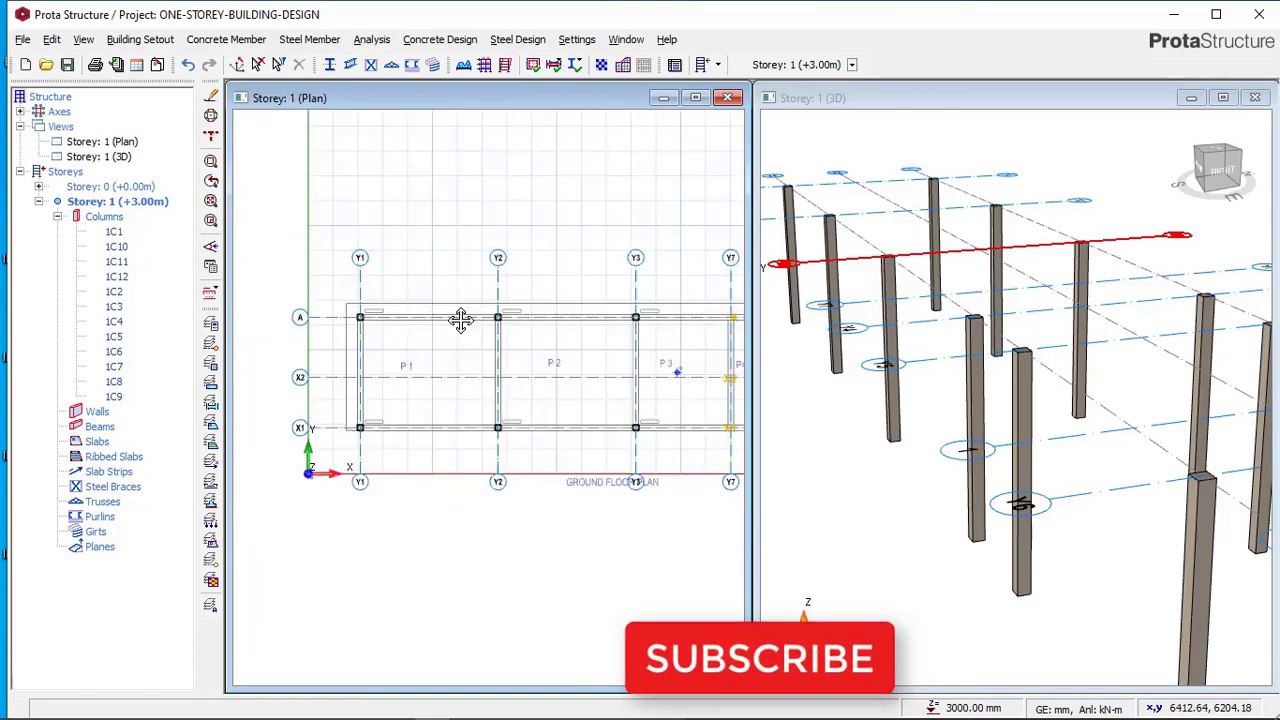